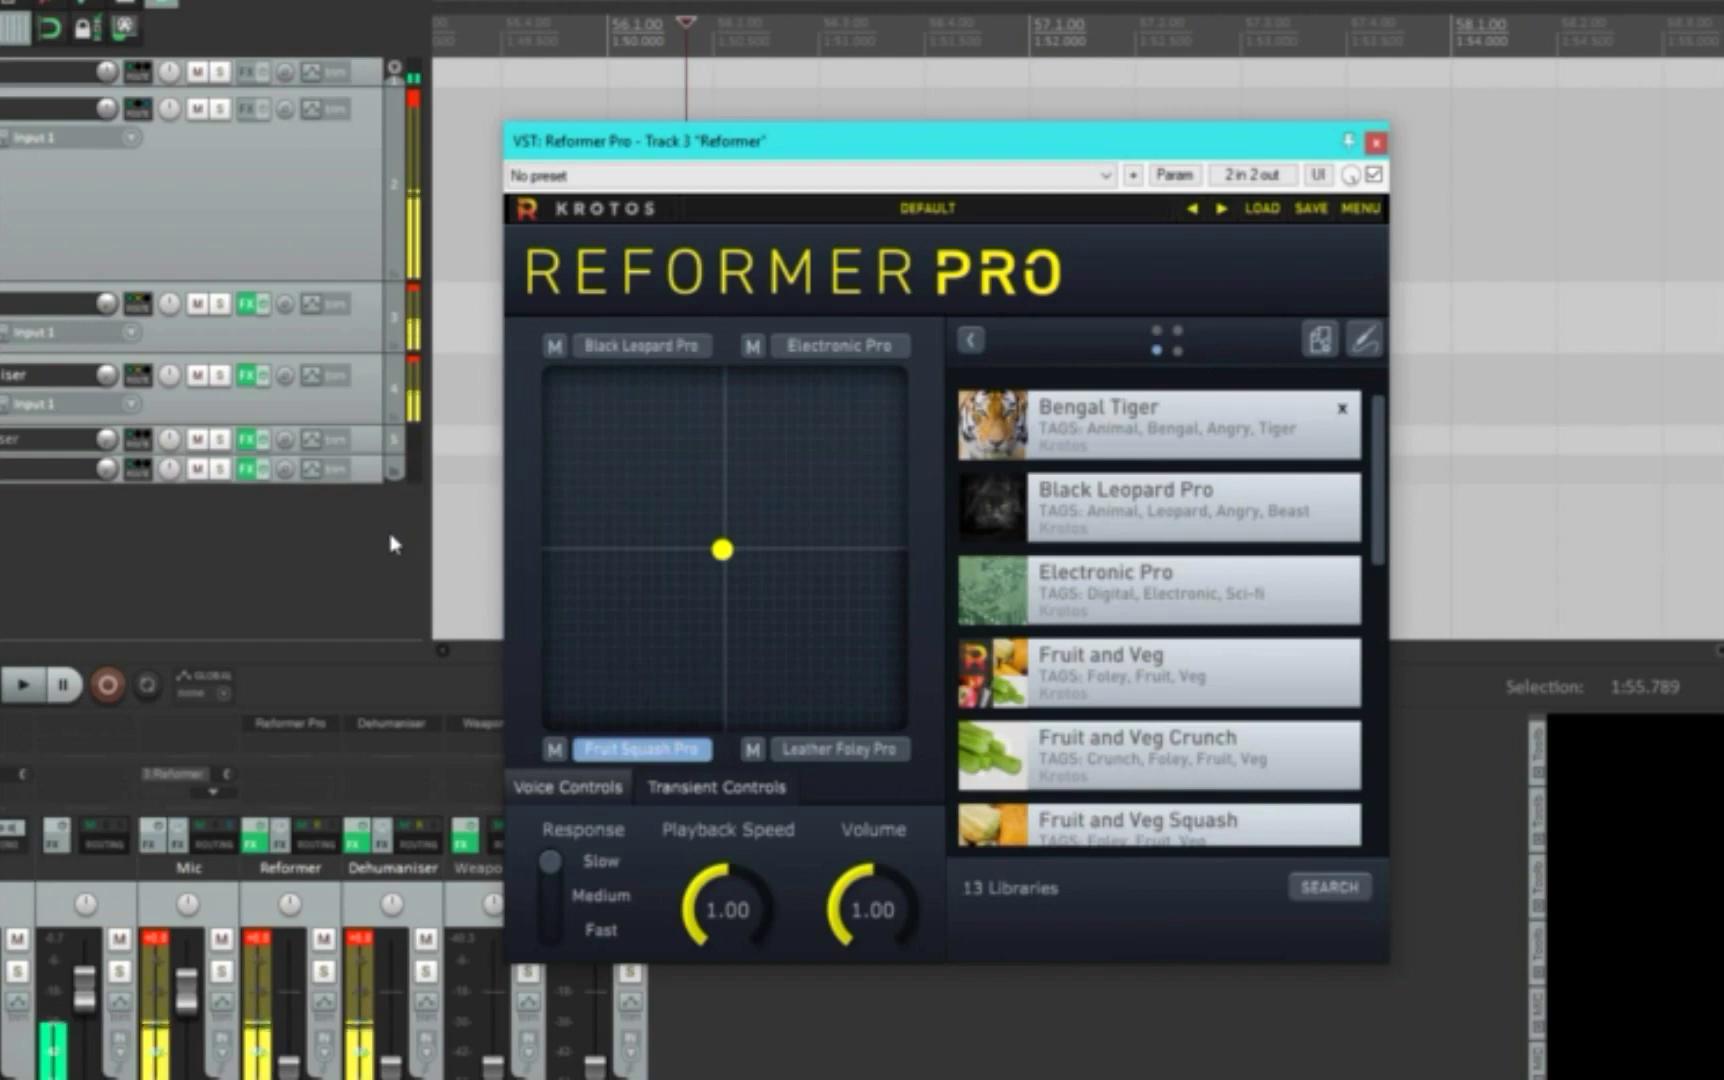
- Blend the four Reformer Pro voices on the XY pad, trying the Black Leopard Pro corner and intermediate spots before centring the puck
drag(705, 563, 557, 374)
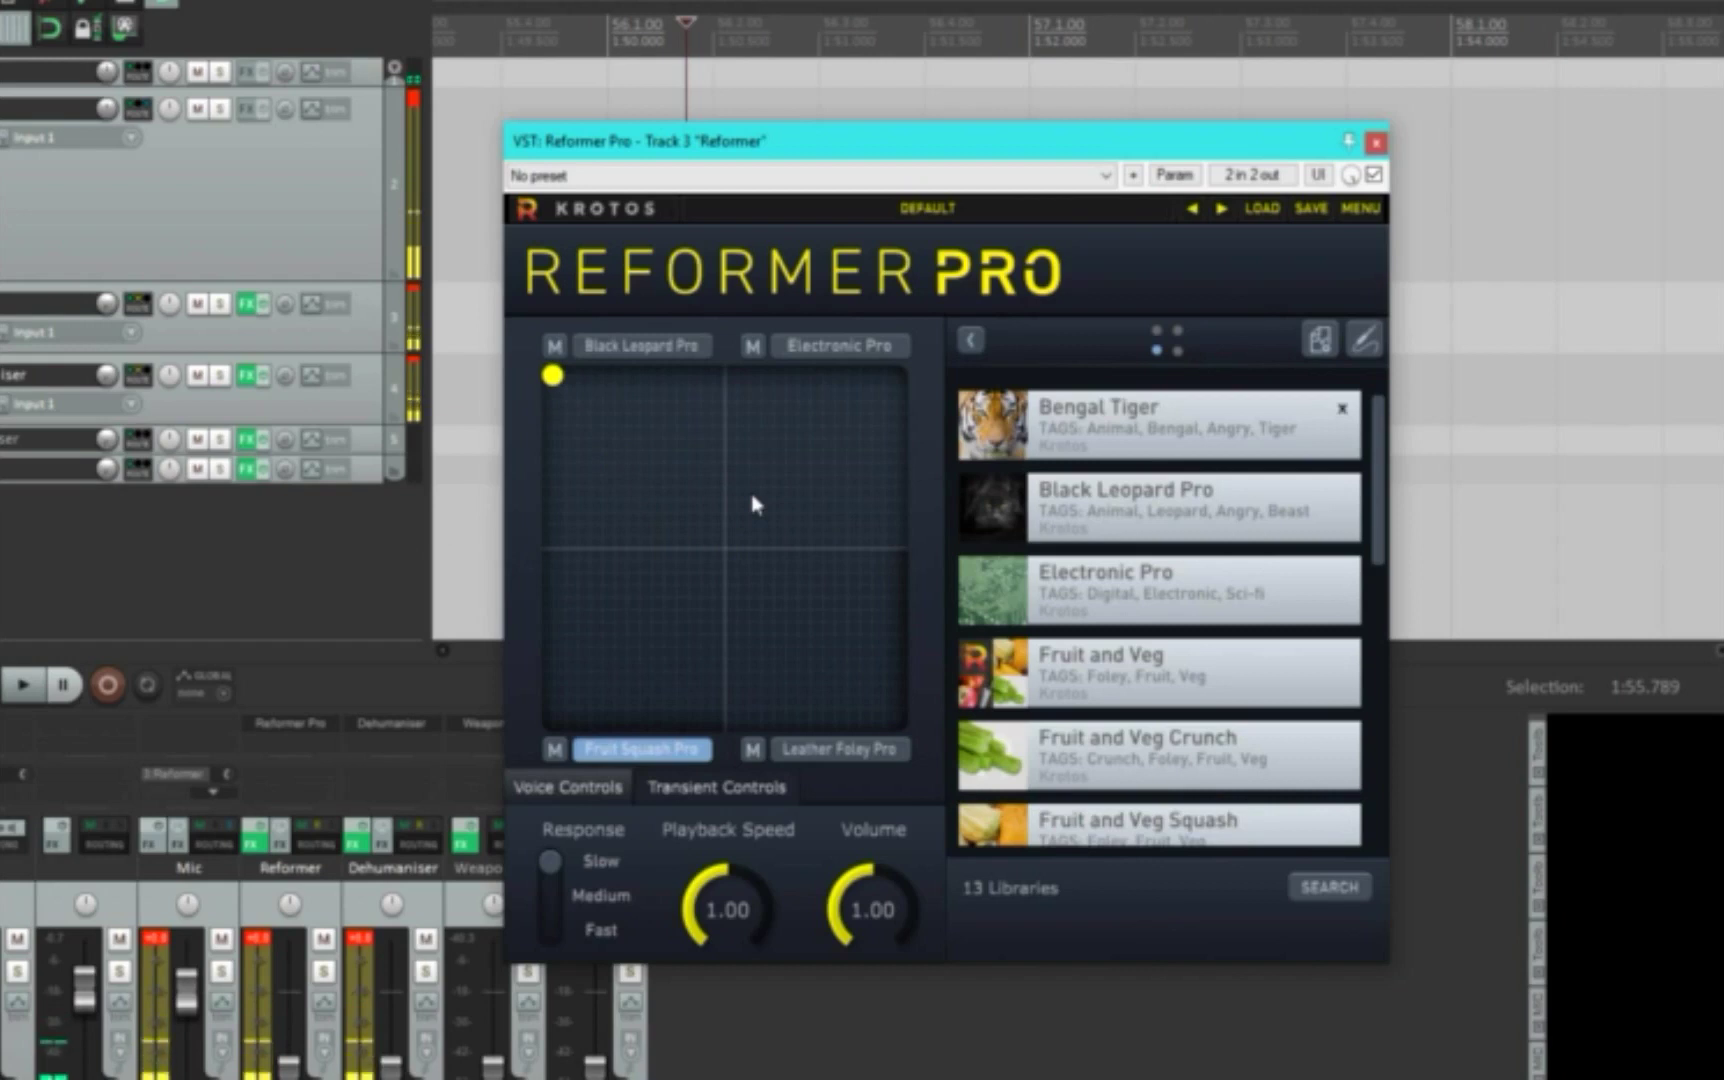
click(232, 652)
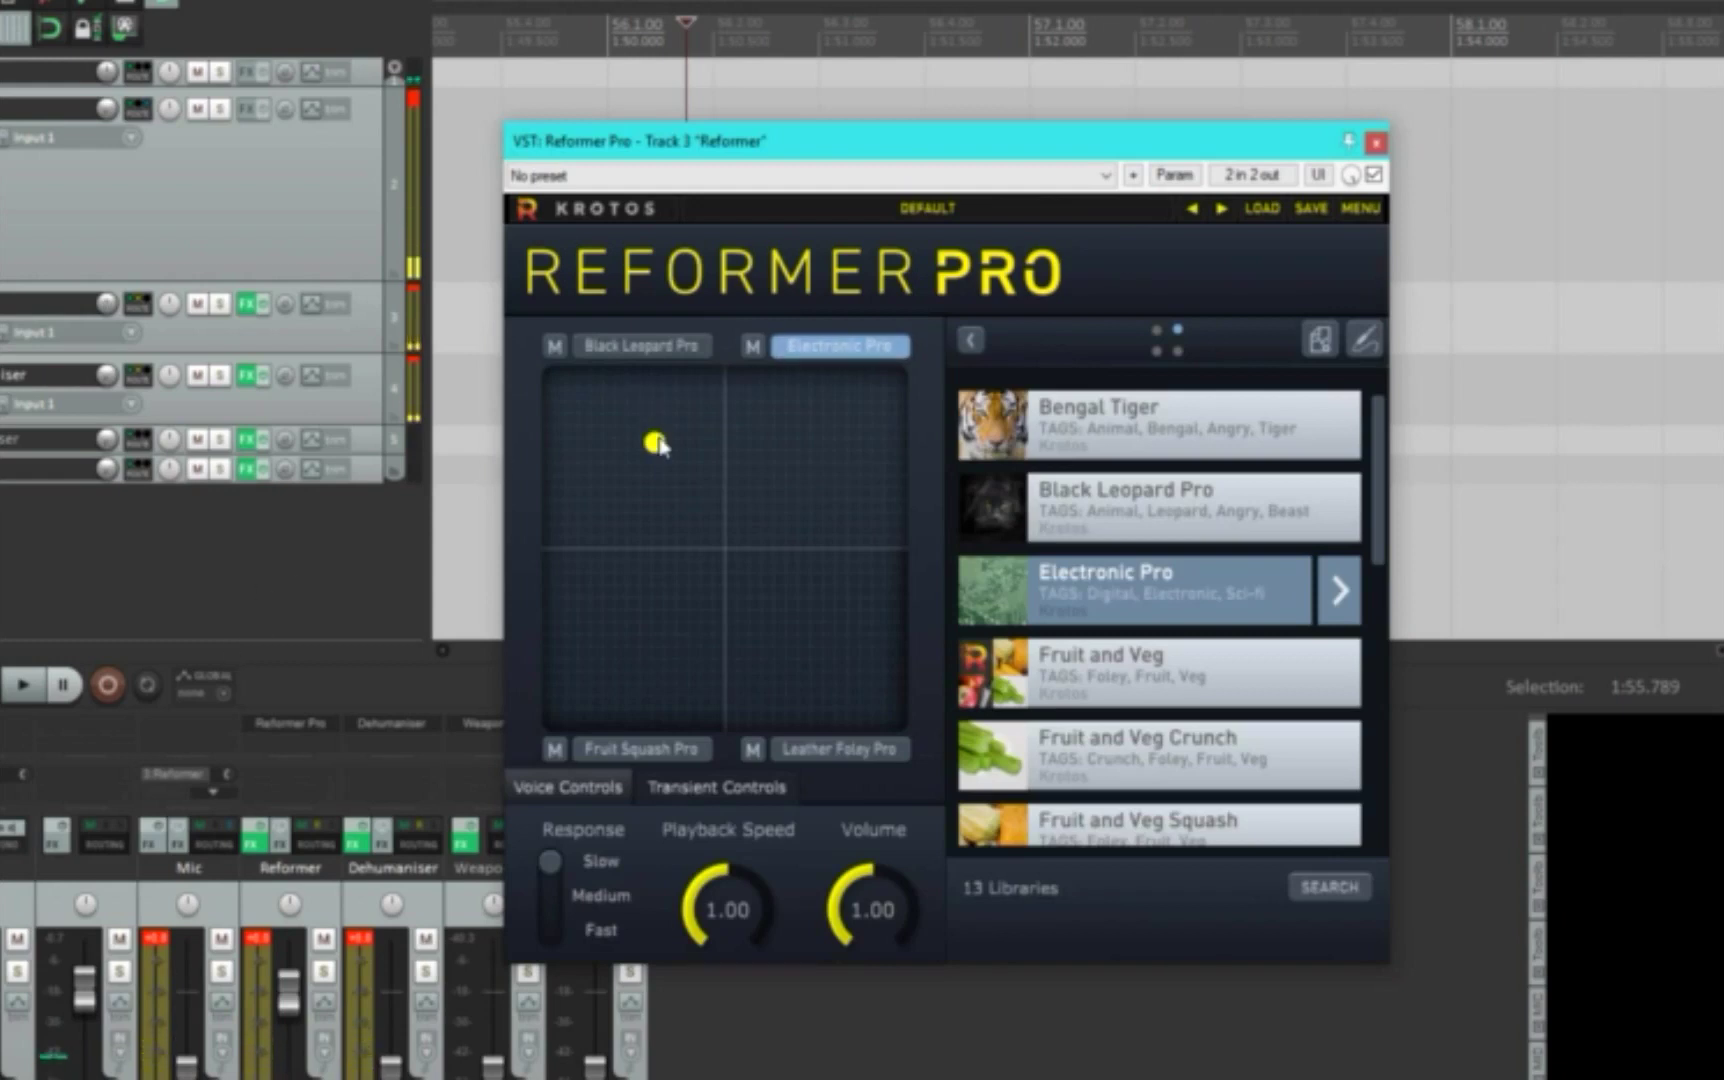
drag(655, 442, 515, 362)
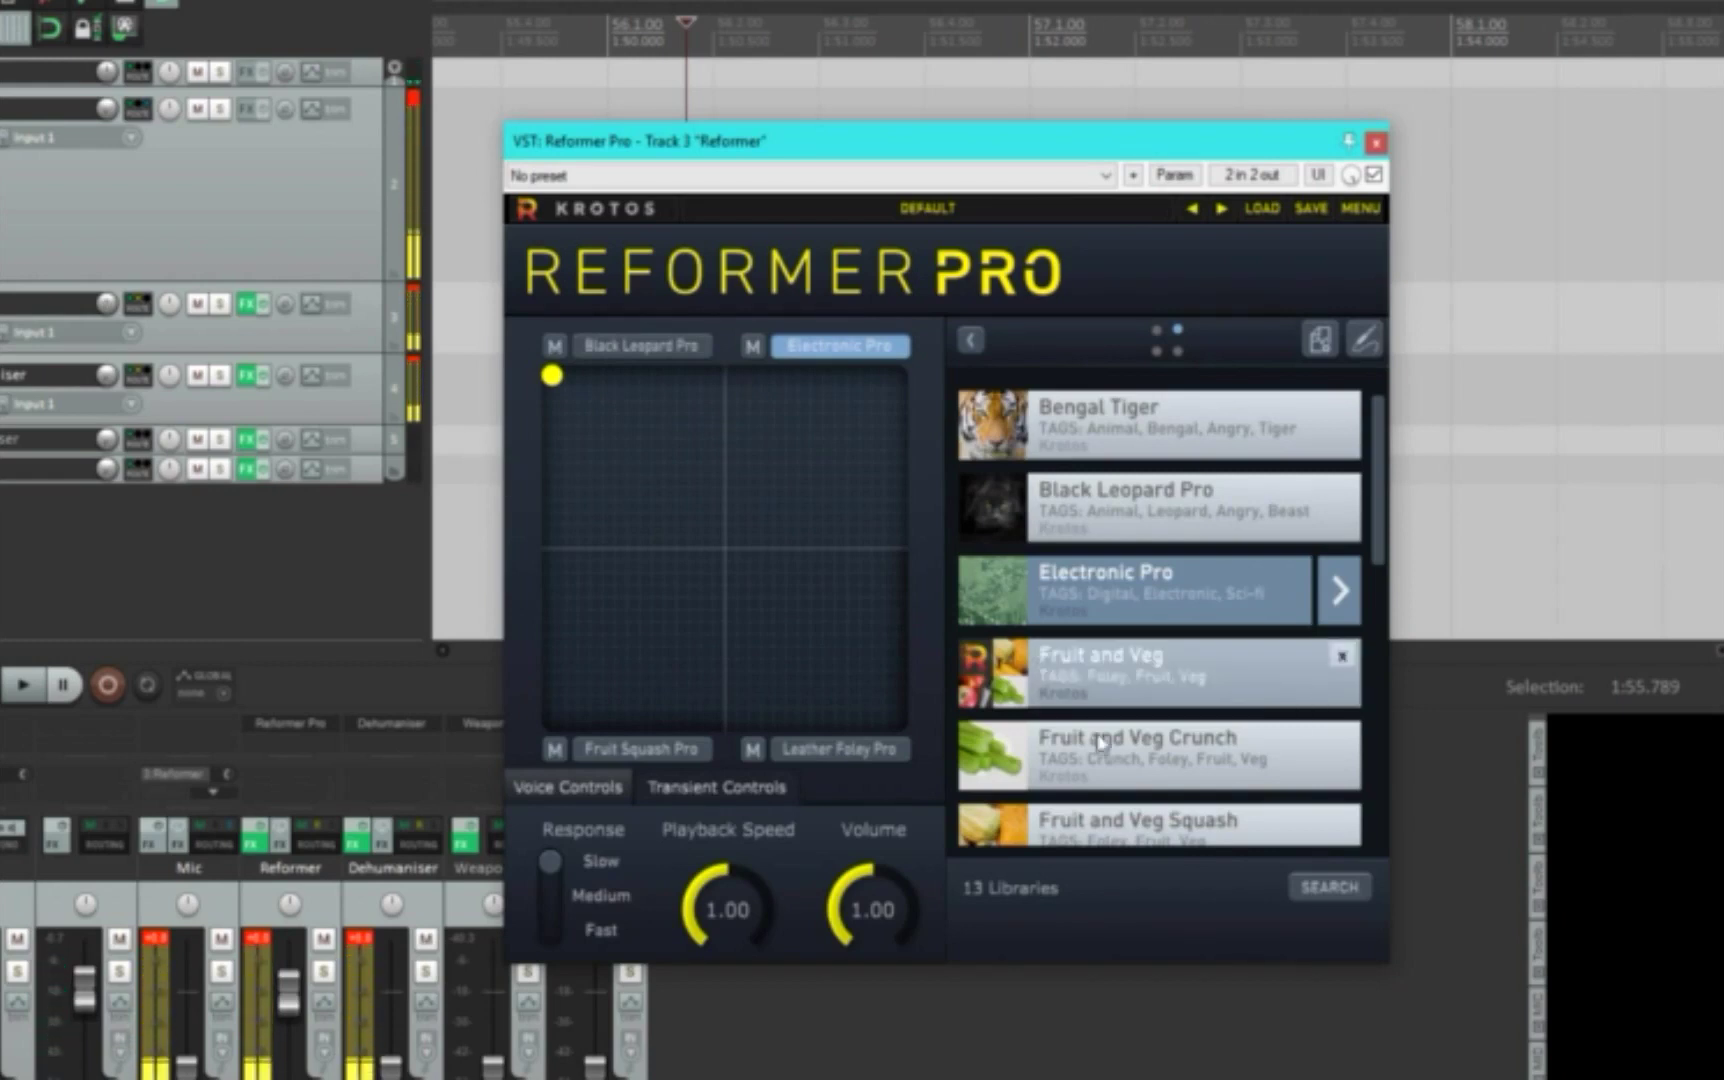
drag(654, 443, 672, 503)
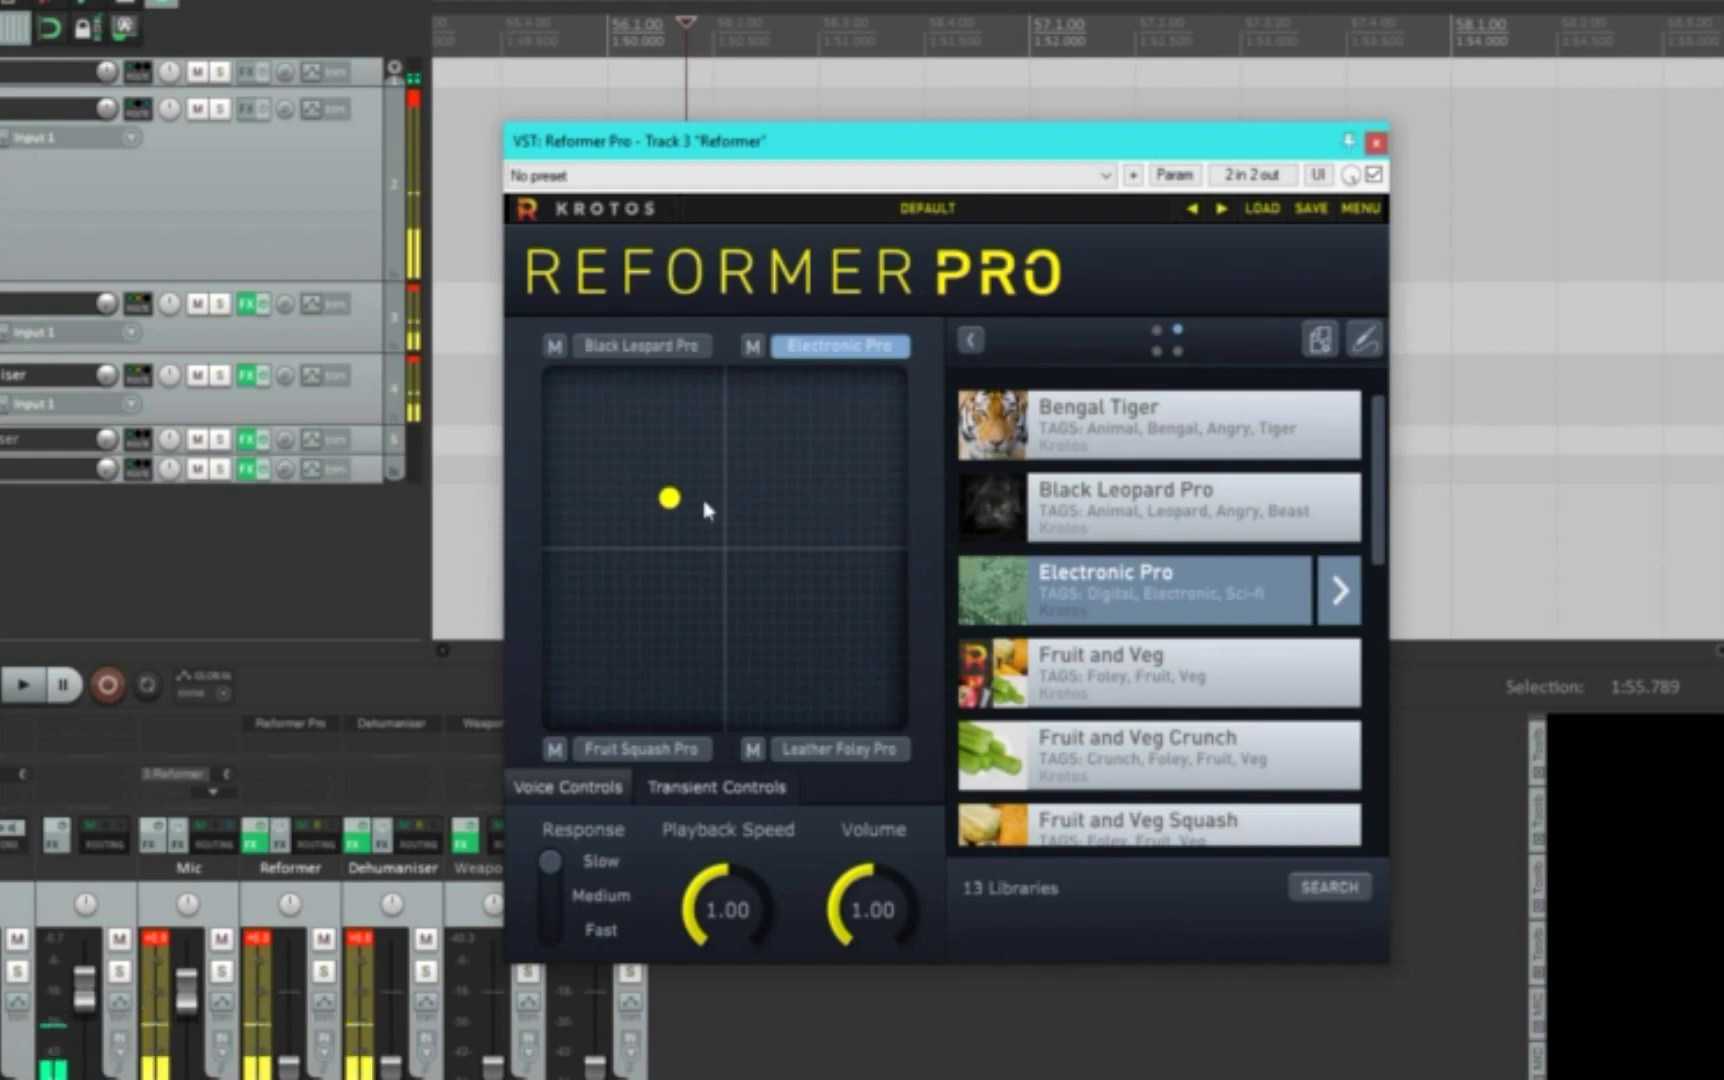
drag(680, 508, 726, 545)
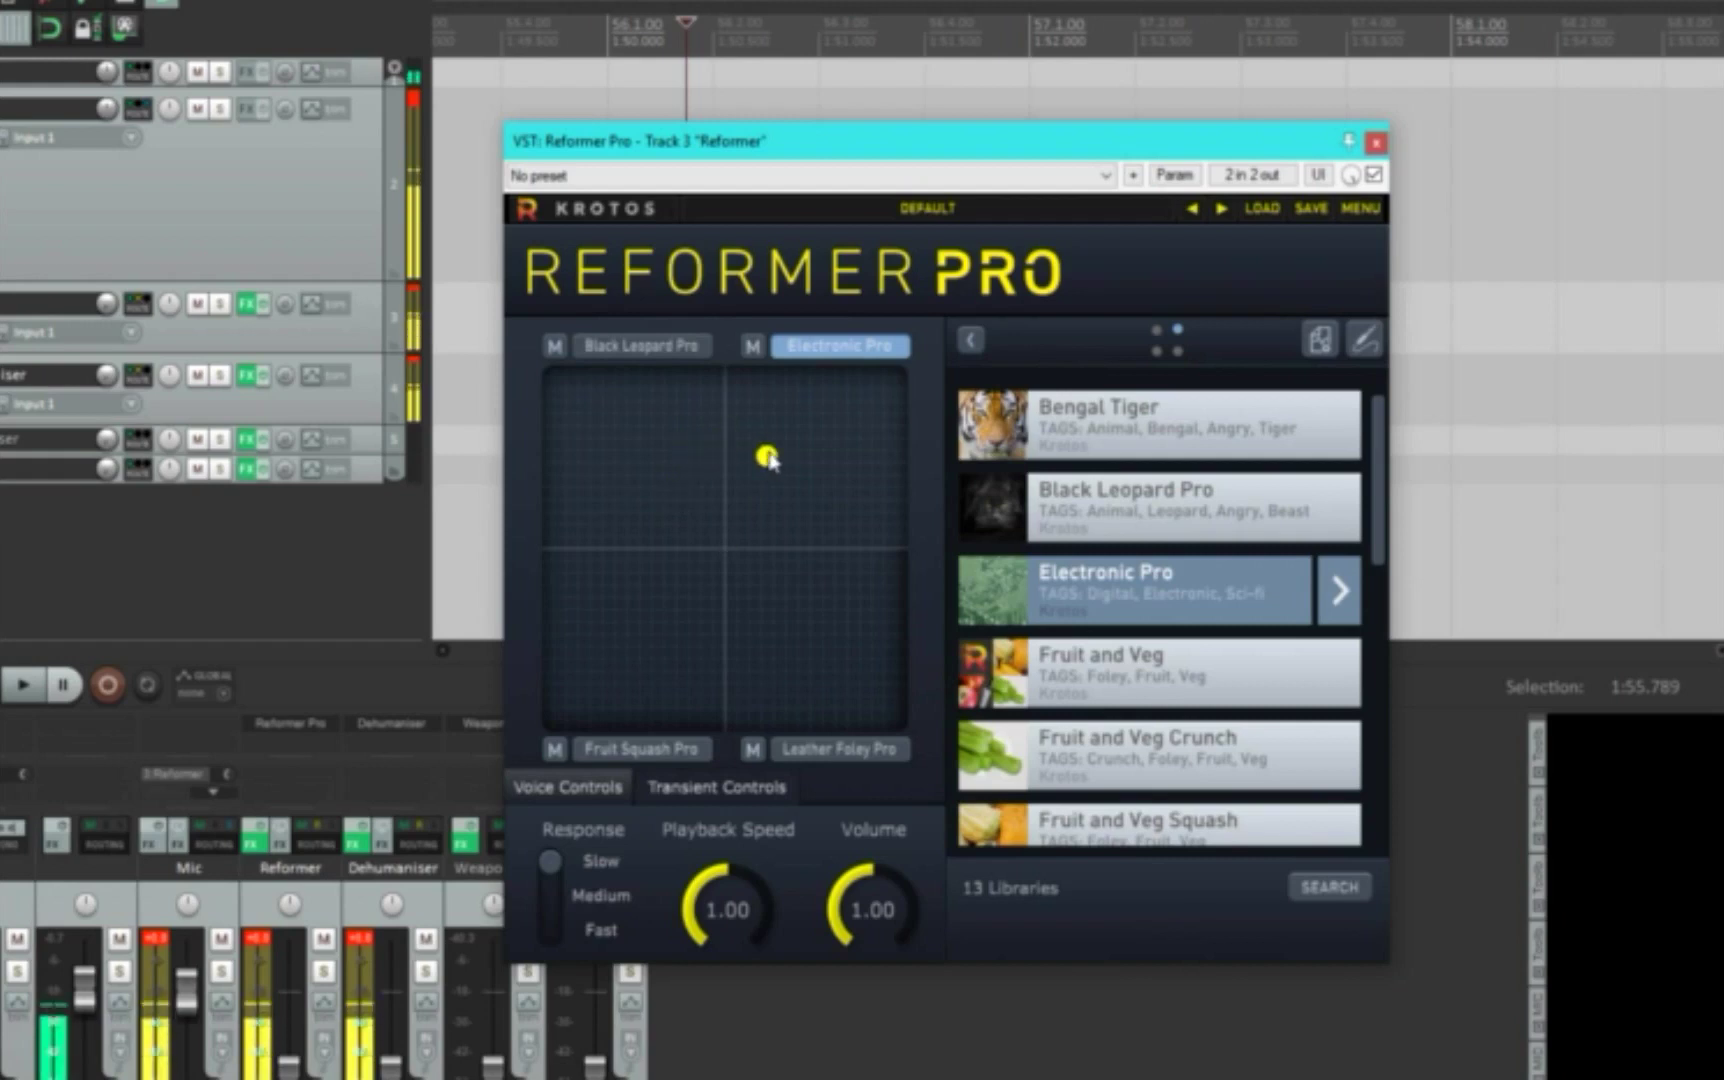
drag(768, 460, 726, 557)
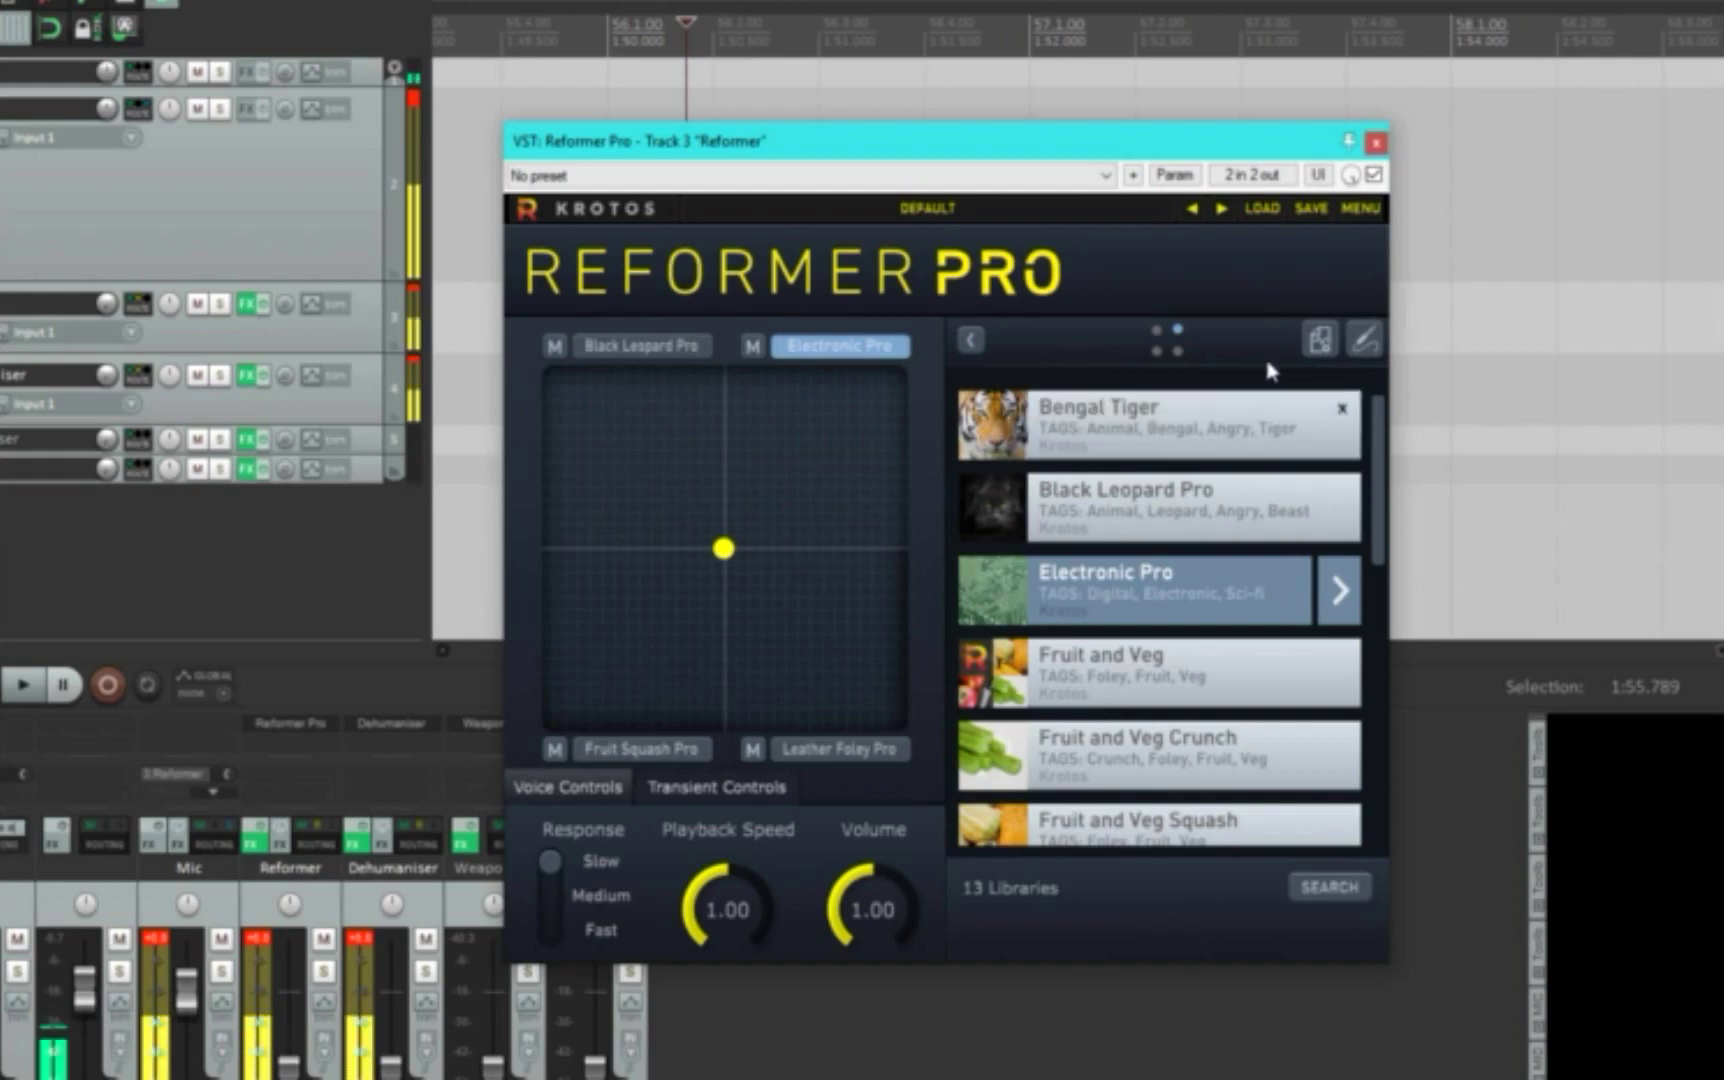
- Show the Dynamic Input controls, enable continuous input with Variation at about 0.60, and centre the XY puck
click(1364, 342)
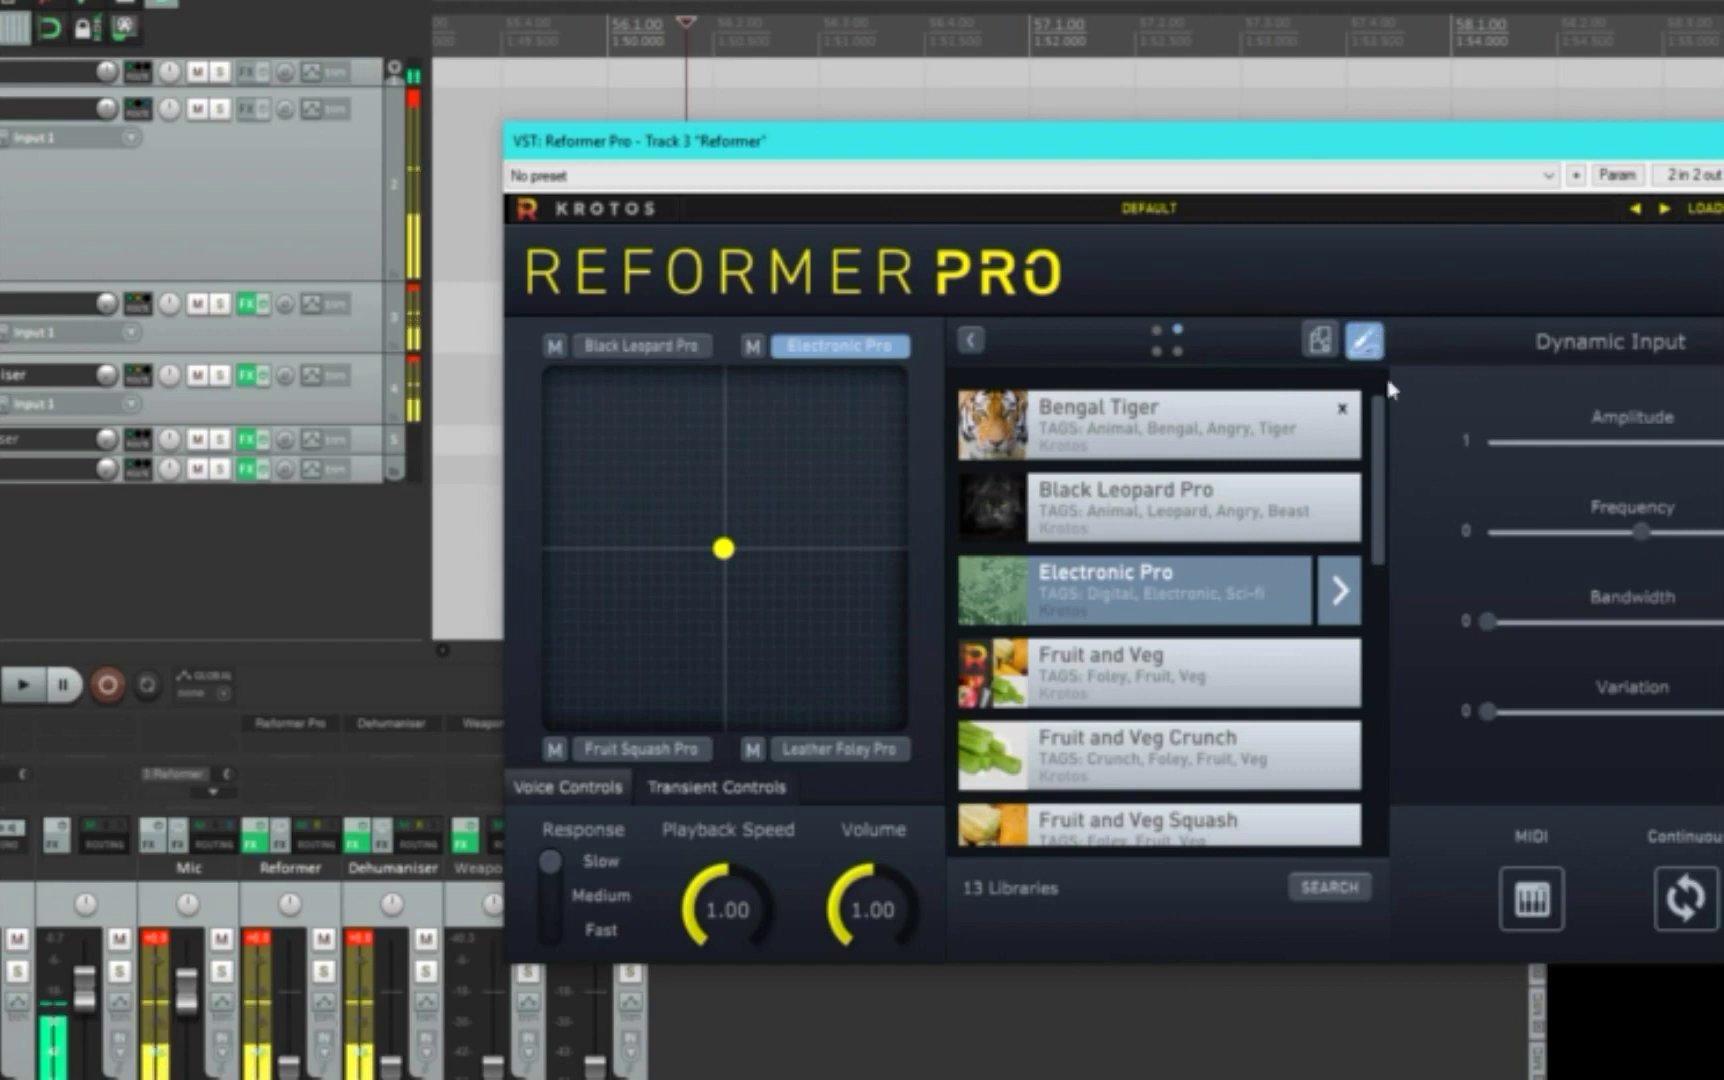
click(1530, 905)
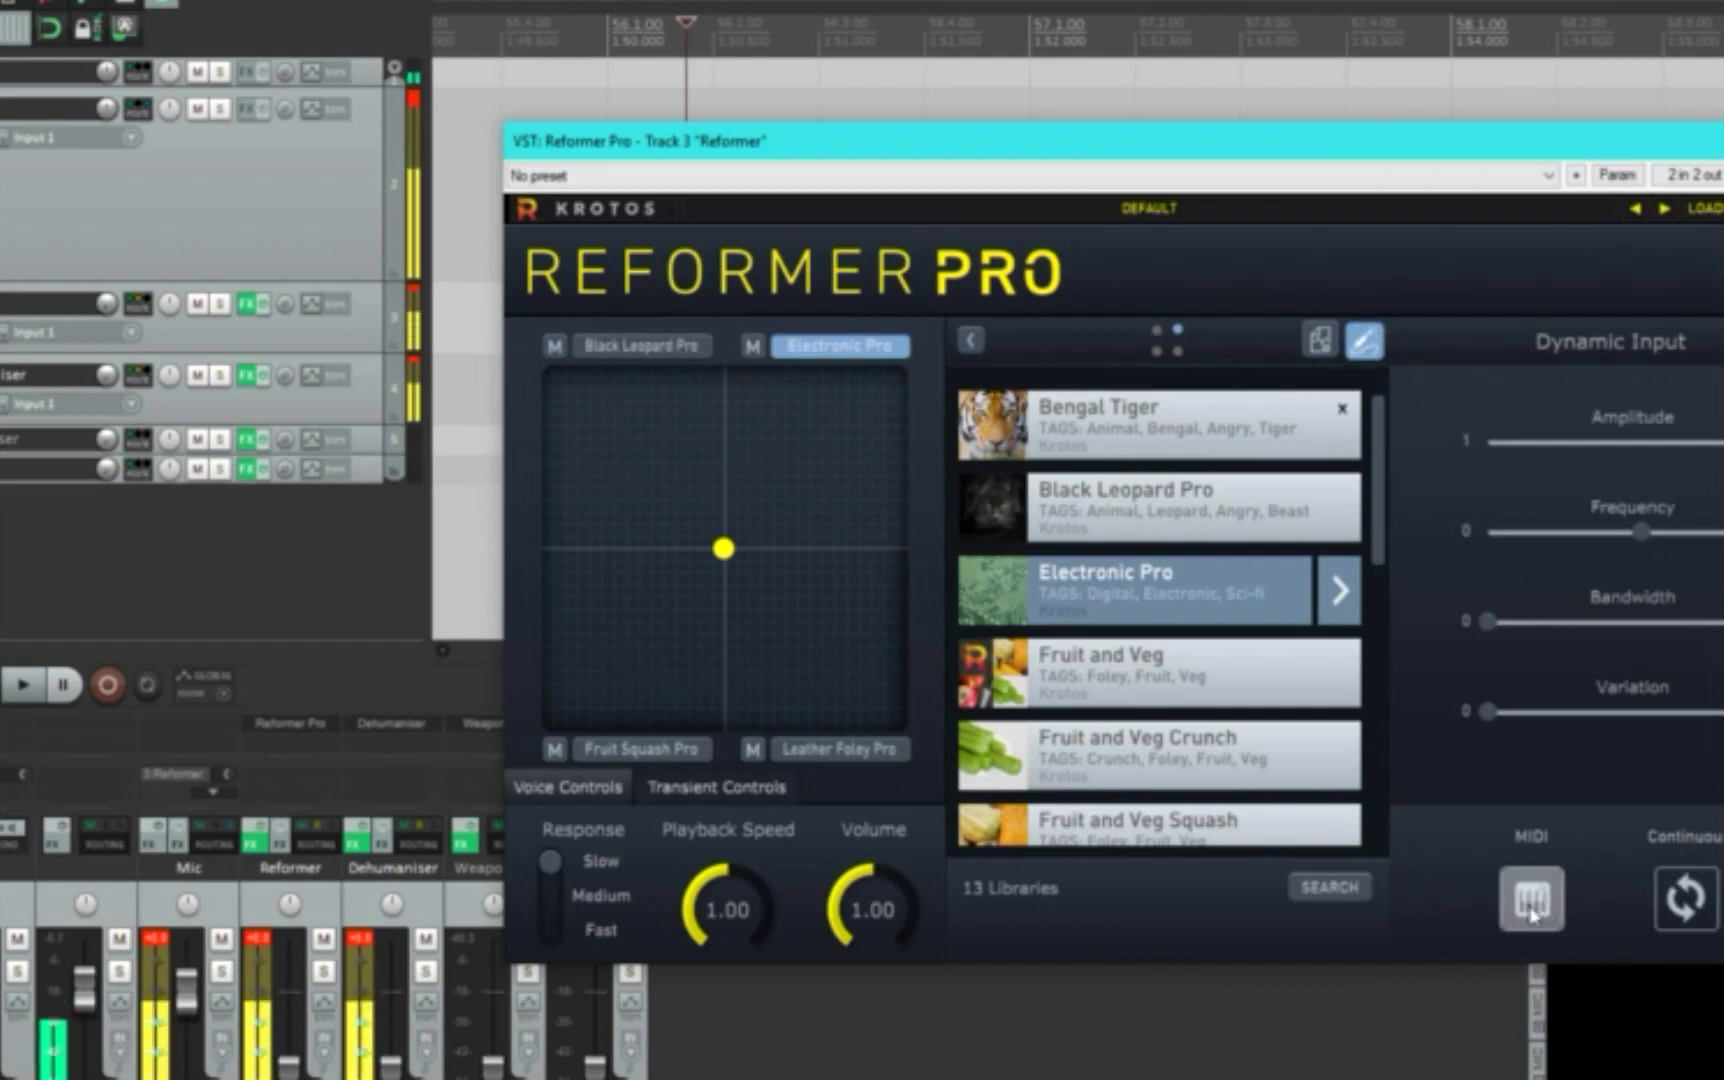
click(1688, 899)
drag(1489, 711, 1710, 726)
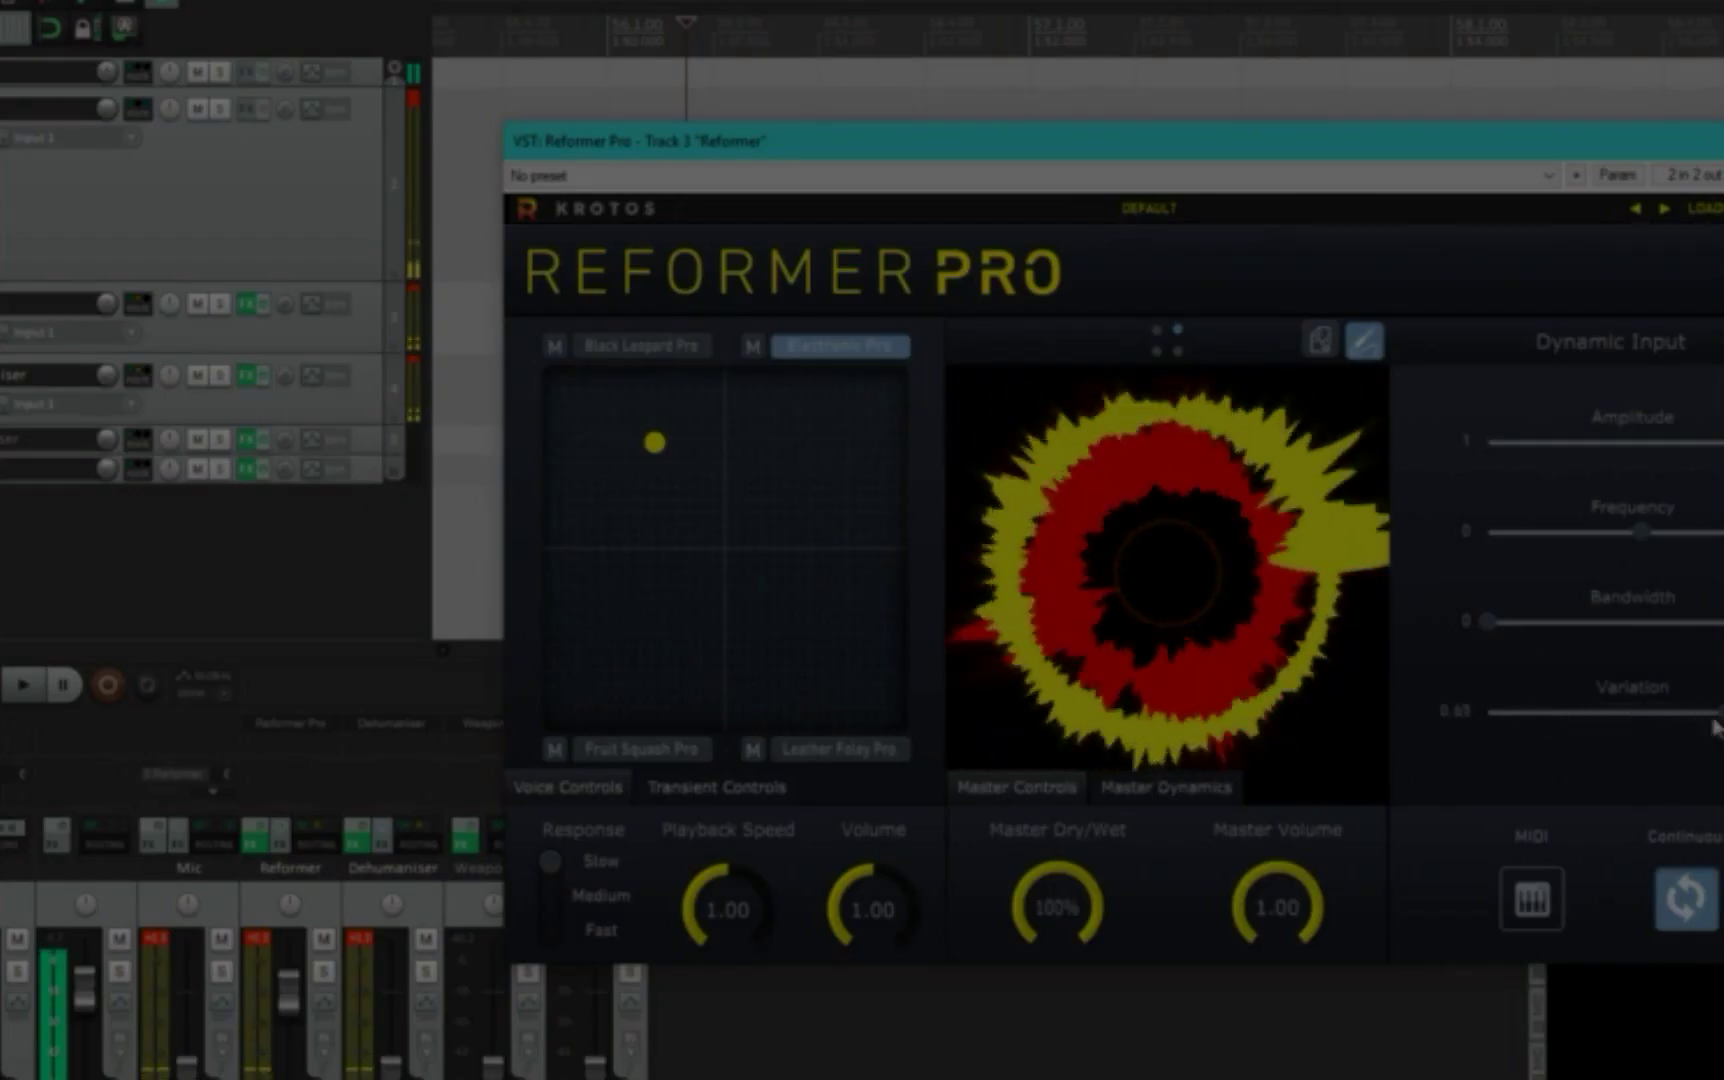
click(721, 548)
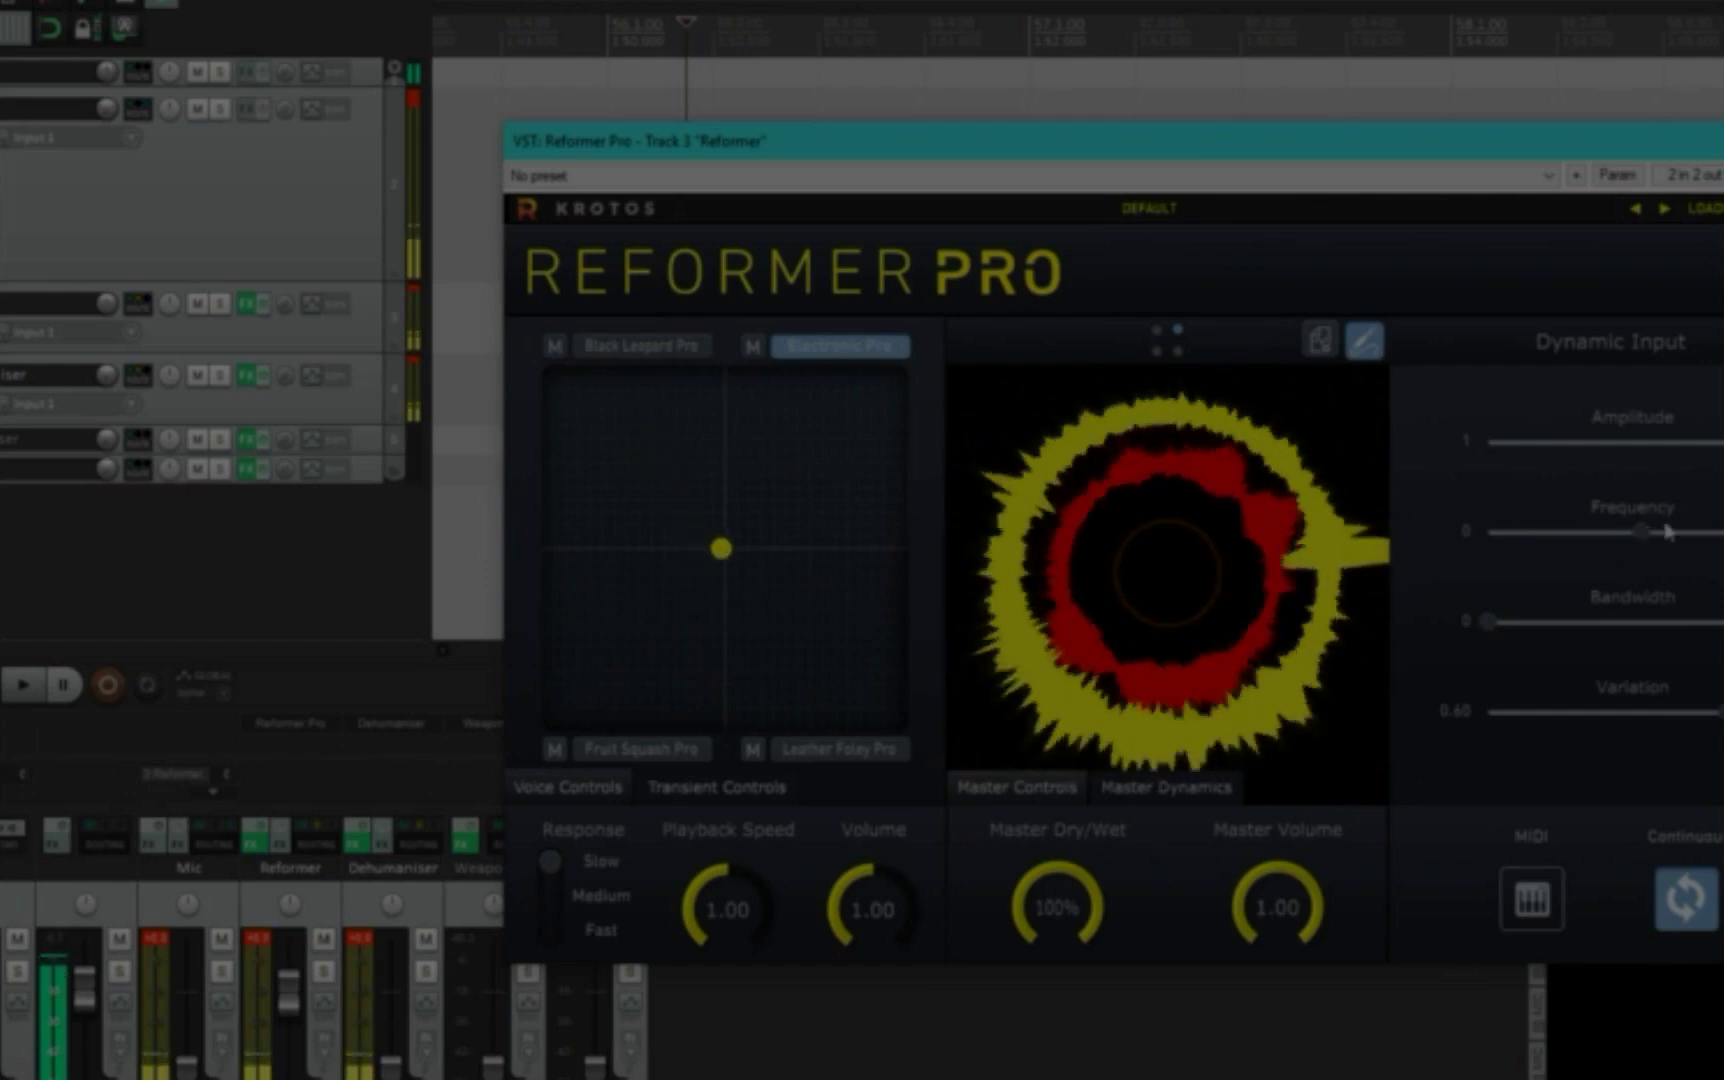
- Try different Dynamic Input frequencies, including 0.71 and -0.13, with Amplitude at 0.52 and Bandwidth at 0.32
drag(1649, 545, 1597, 542)
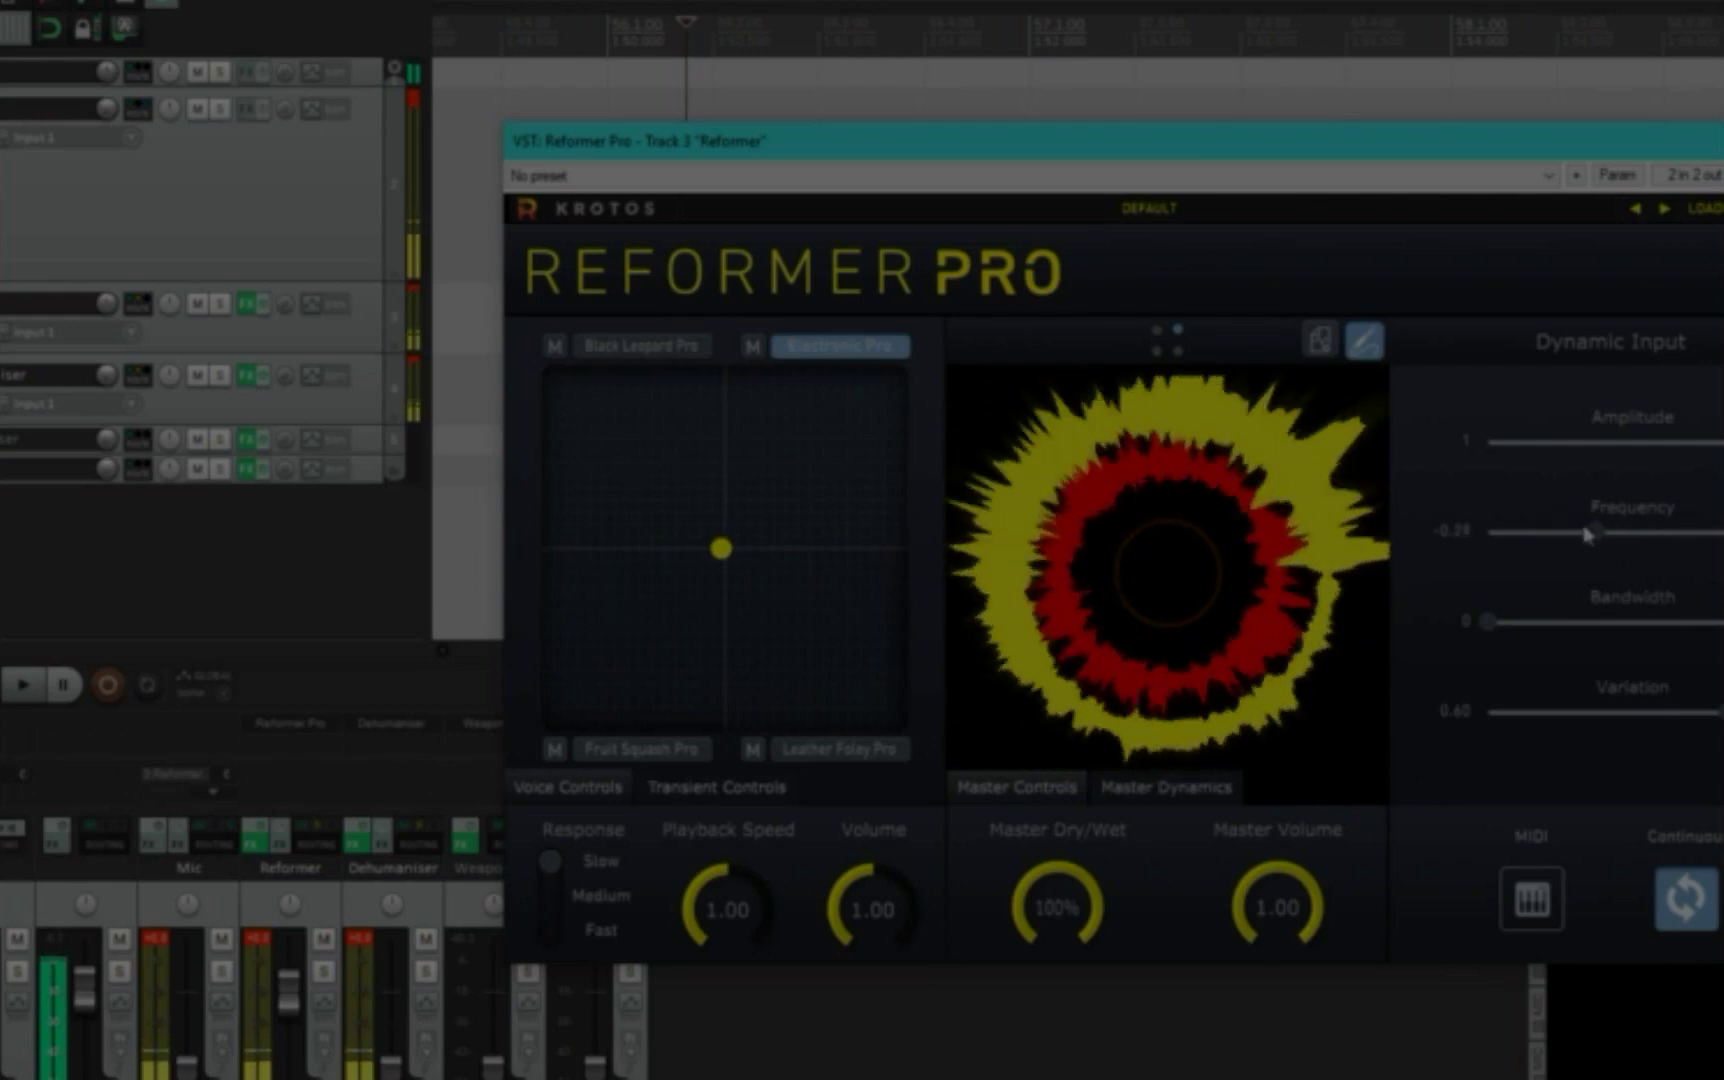
drag(1601, 540, 1716, 542)
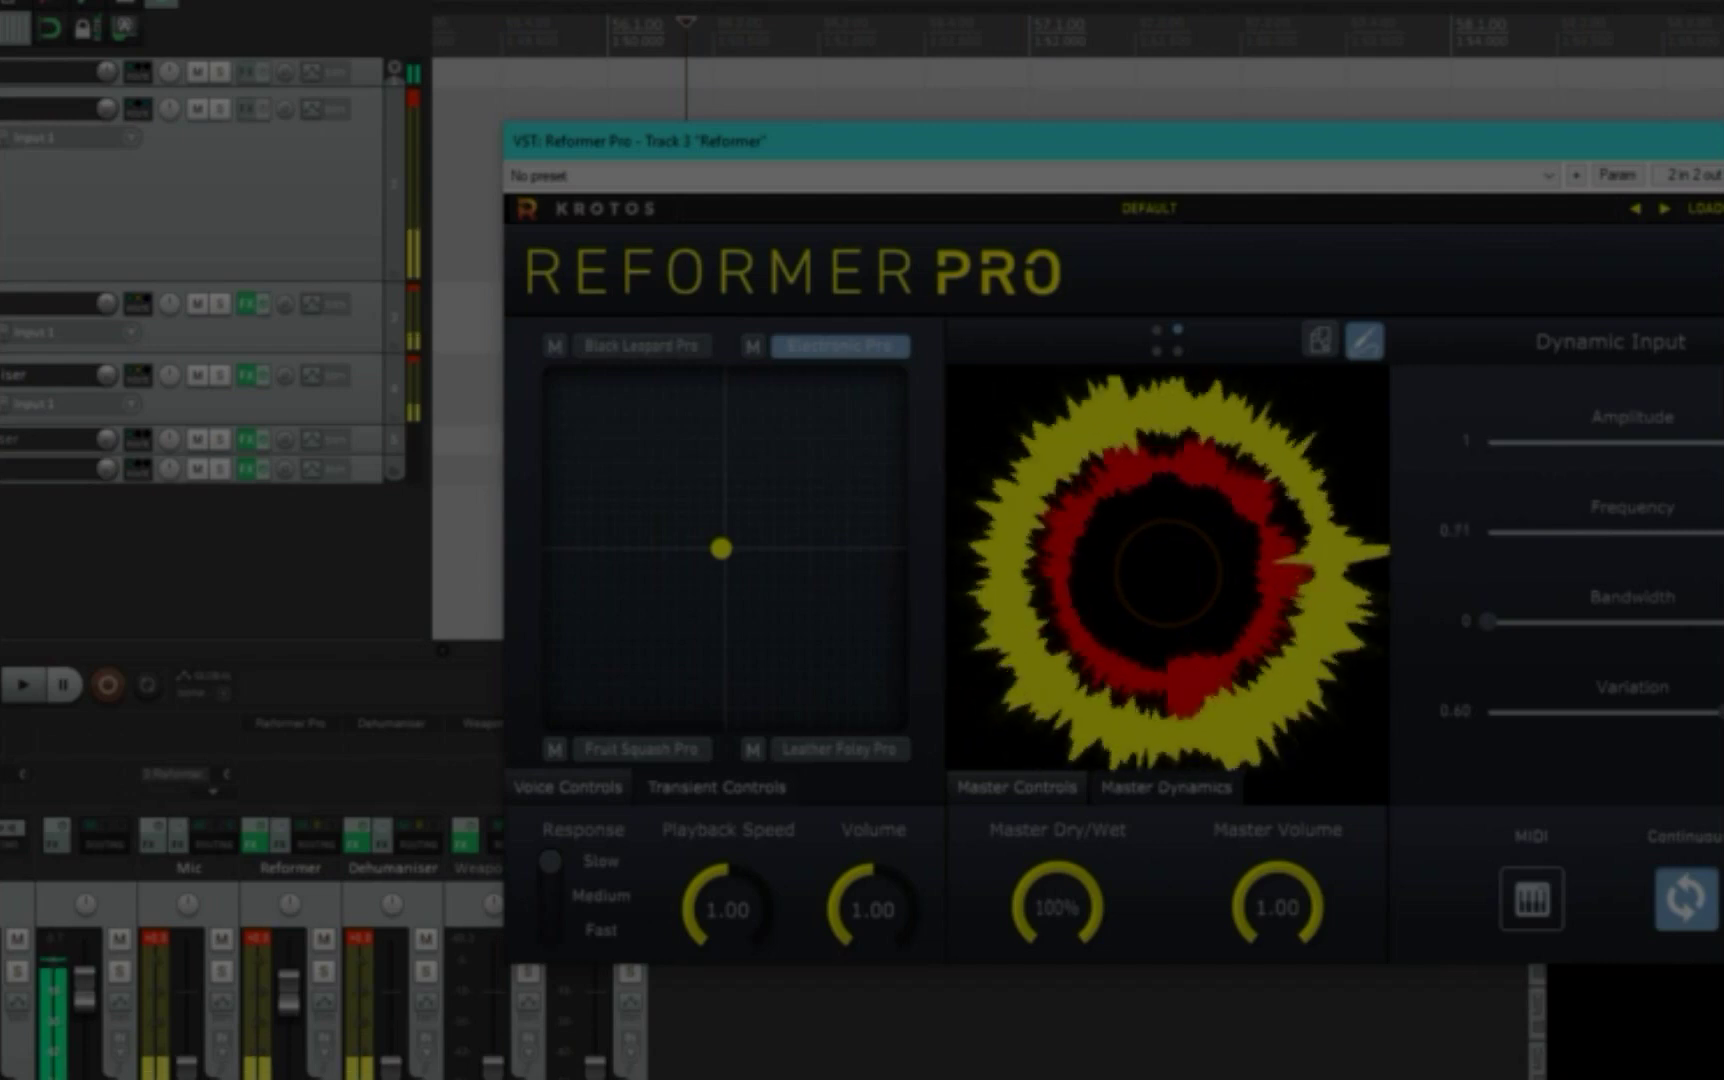
drag(1675, 450, 1572, 447)
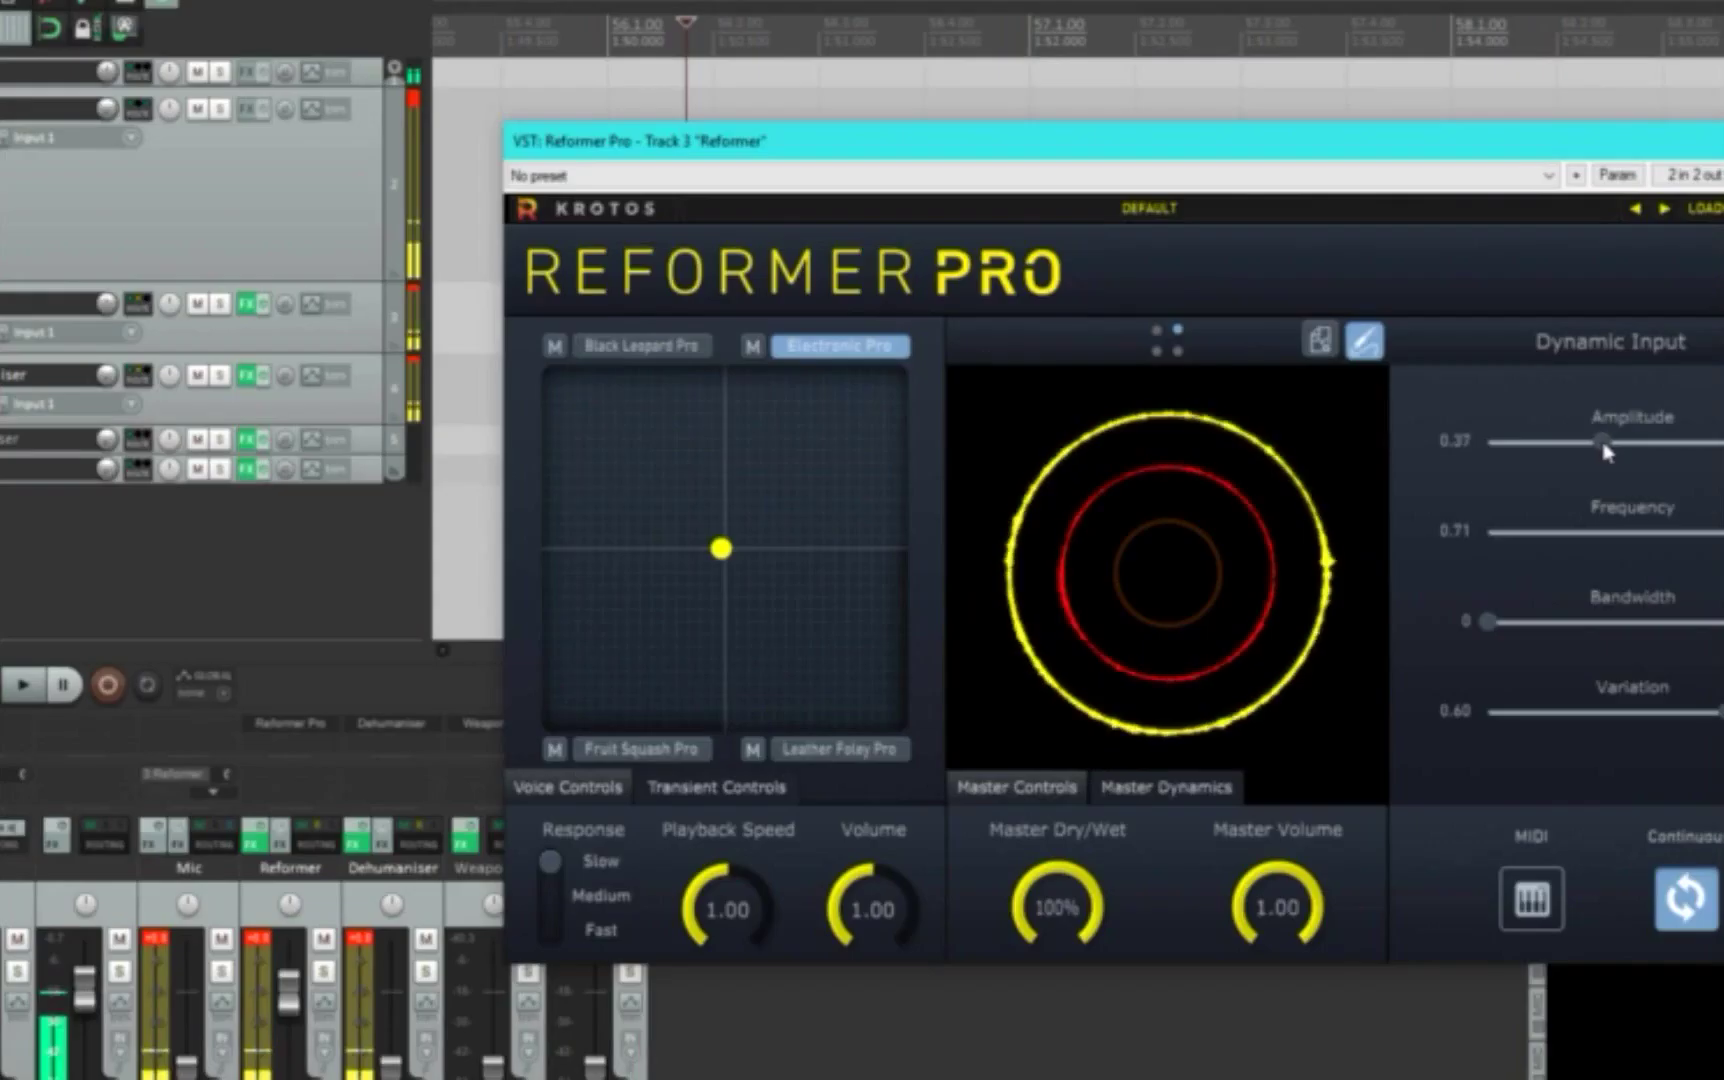
drag(1486, 622, 1662, 622)
drag(1716, 538, 1622, 540)
drag(1569, 443, 1650, 447)
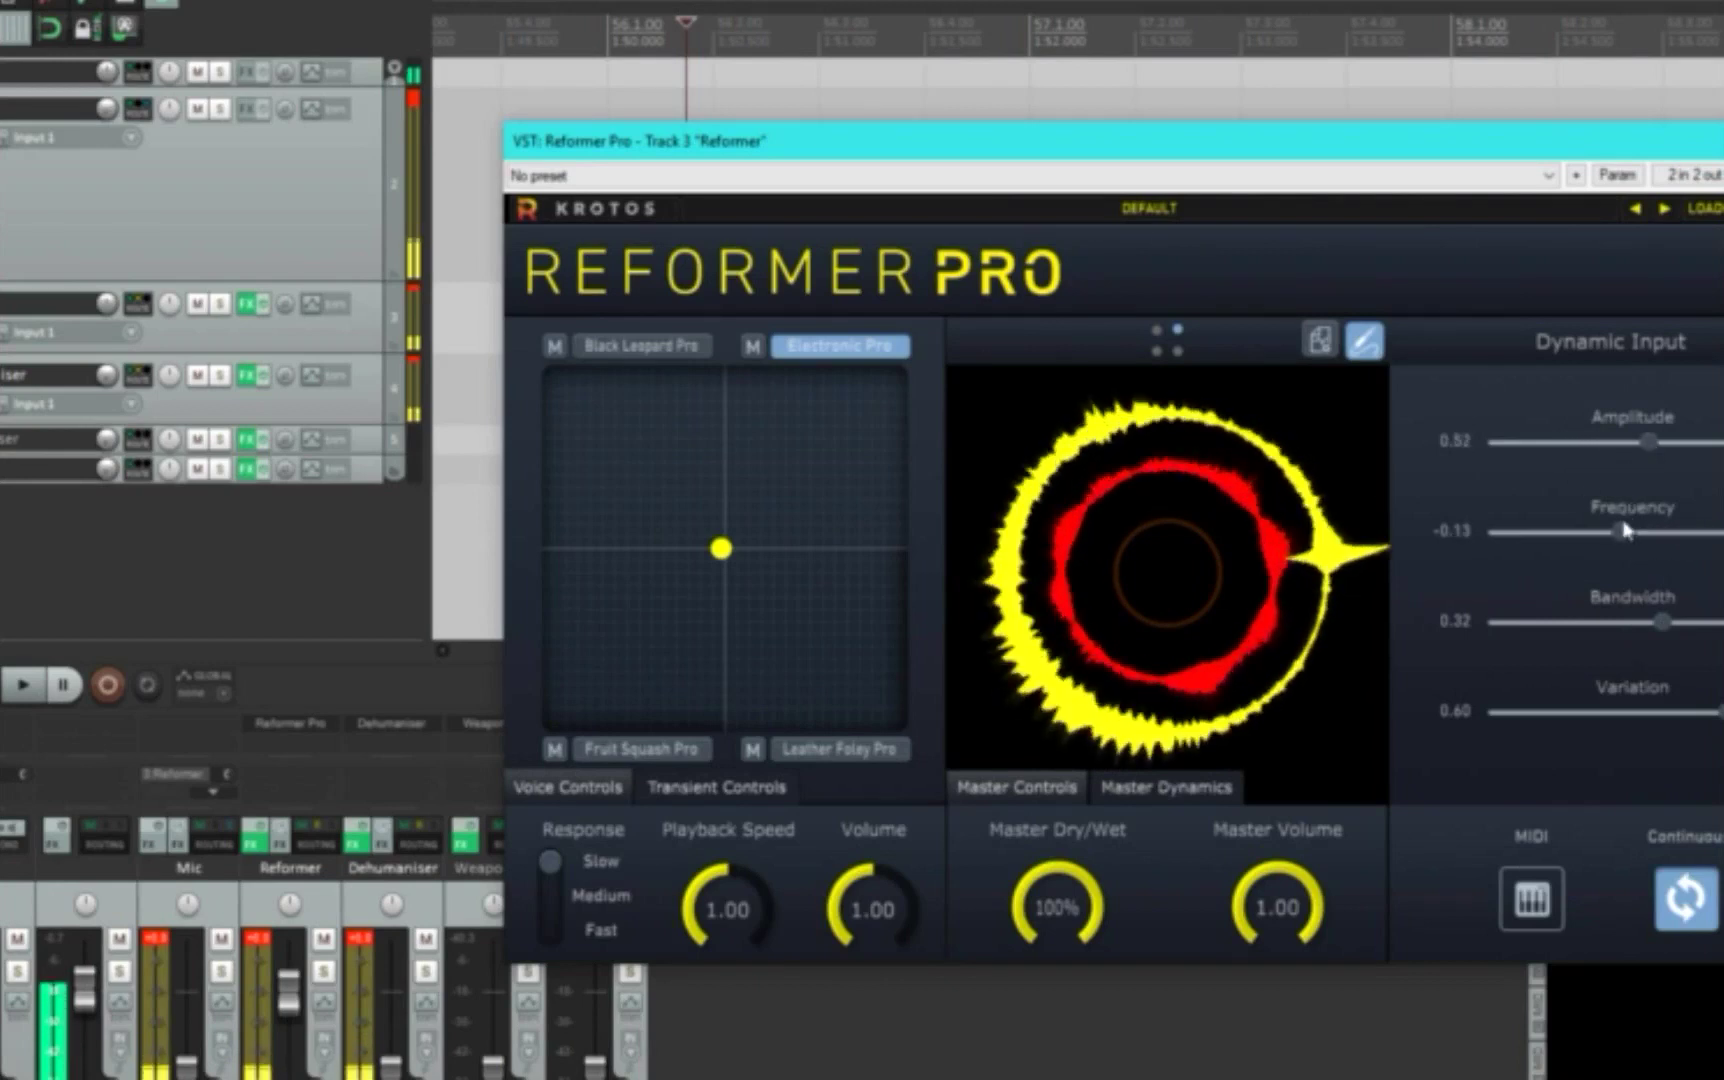
drag(1625, 532, 1570, 542)
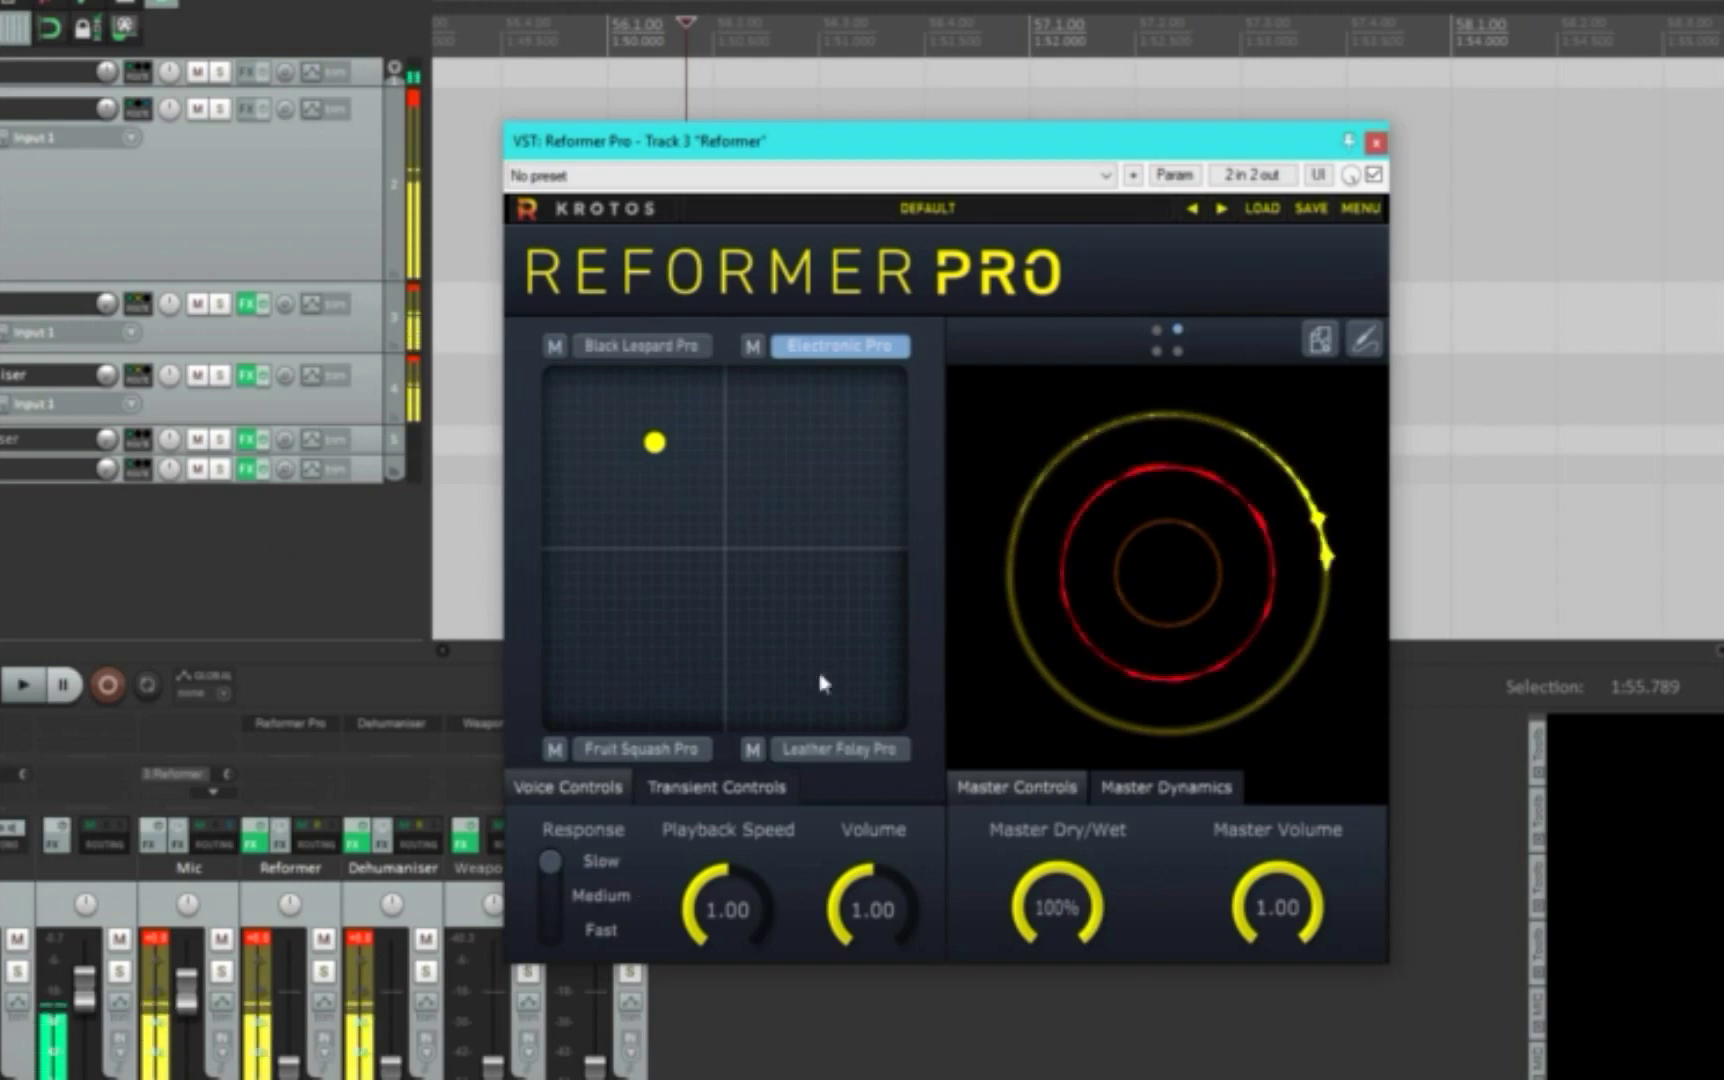
- Lower the Dynamic Input Amplitude to 0.62 and show its automation envelope on the Reformer track
click(1360, 352)
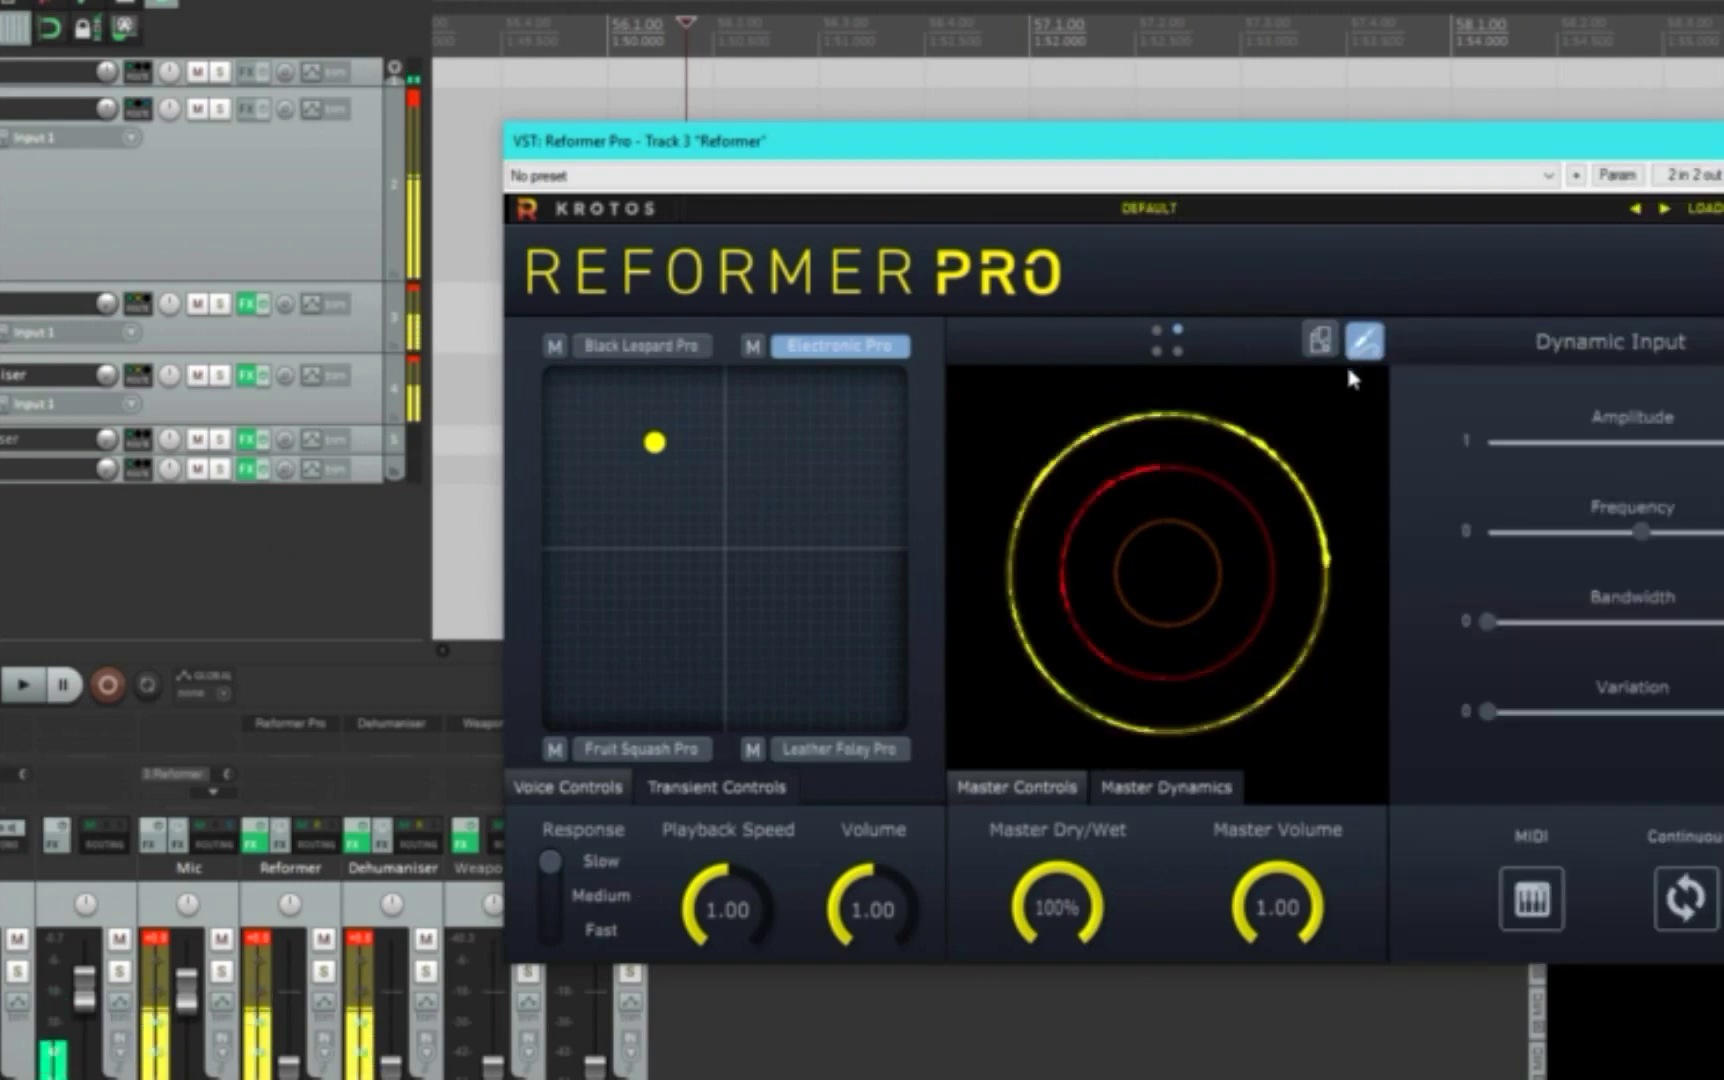
drag(1720, 441, 1680, 441)
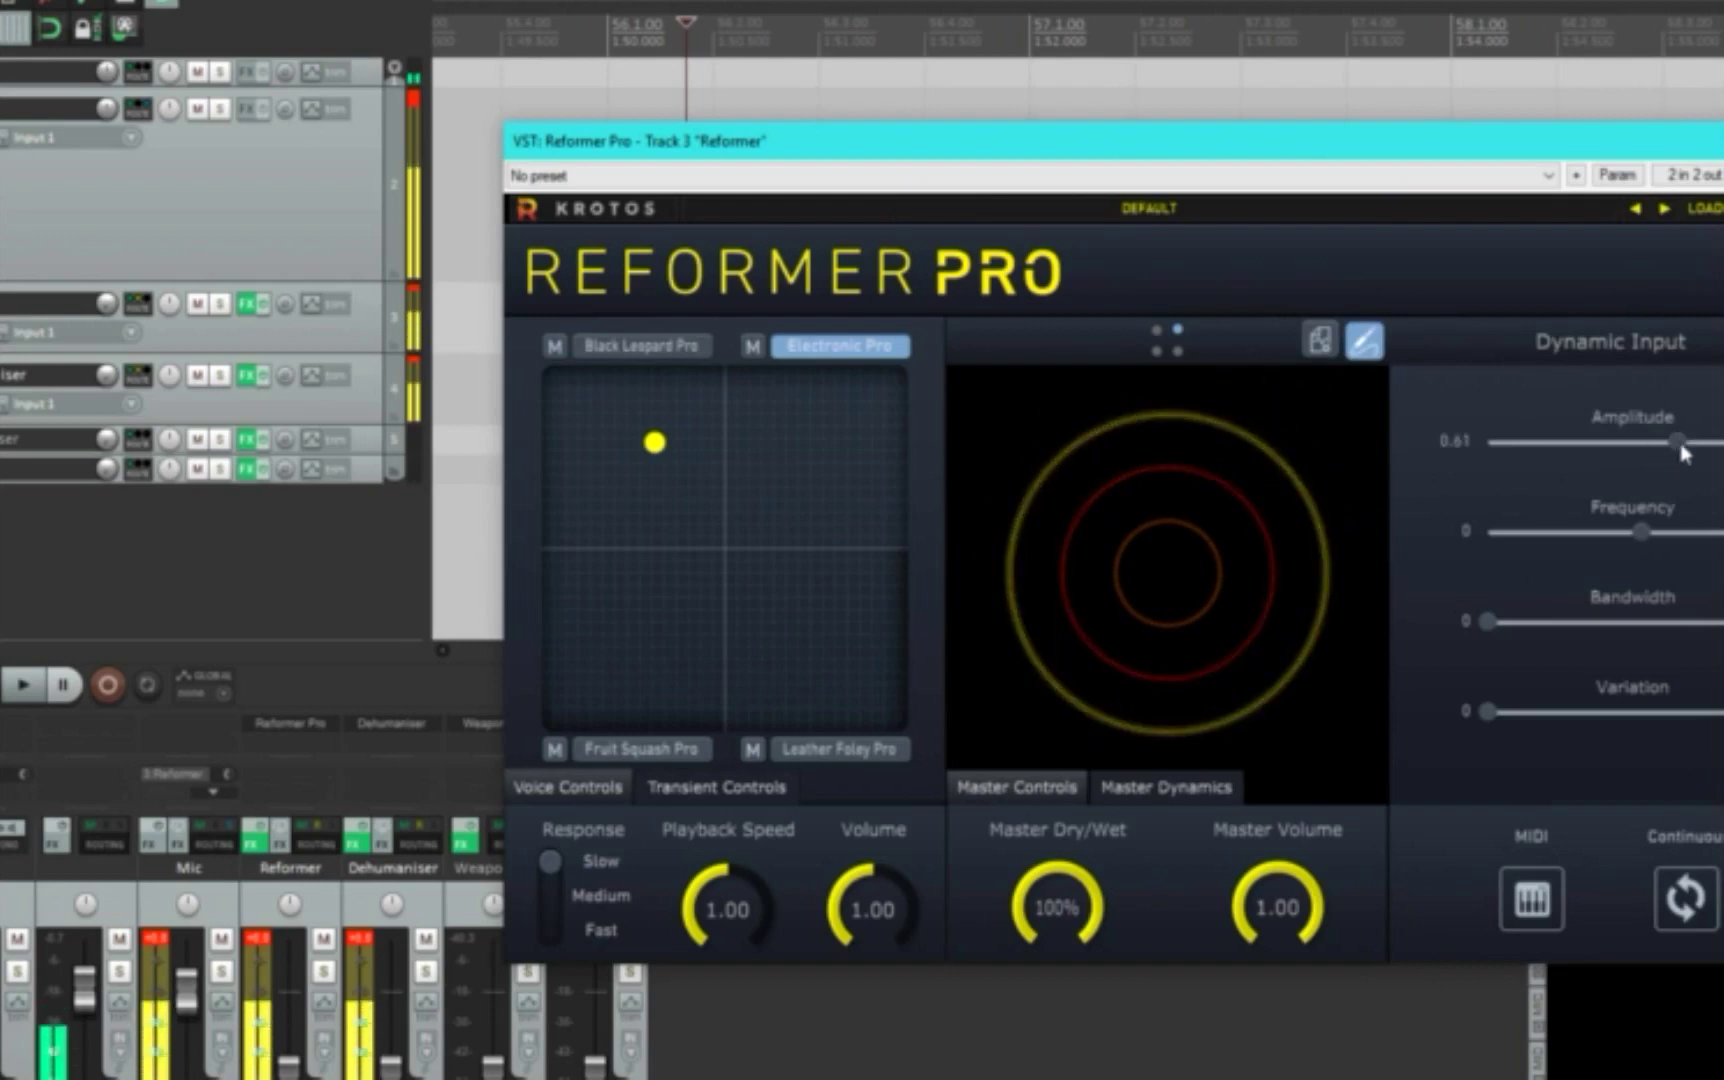
click(1617, 175)
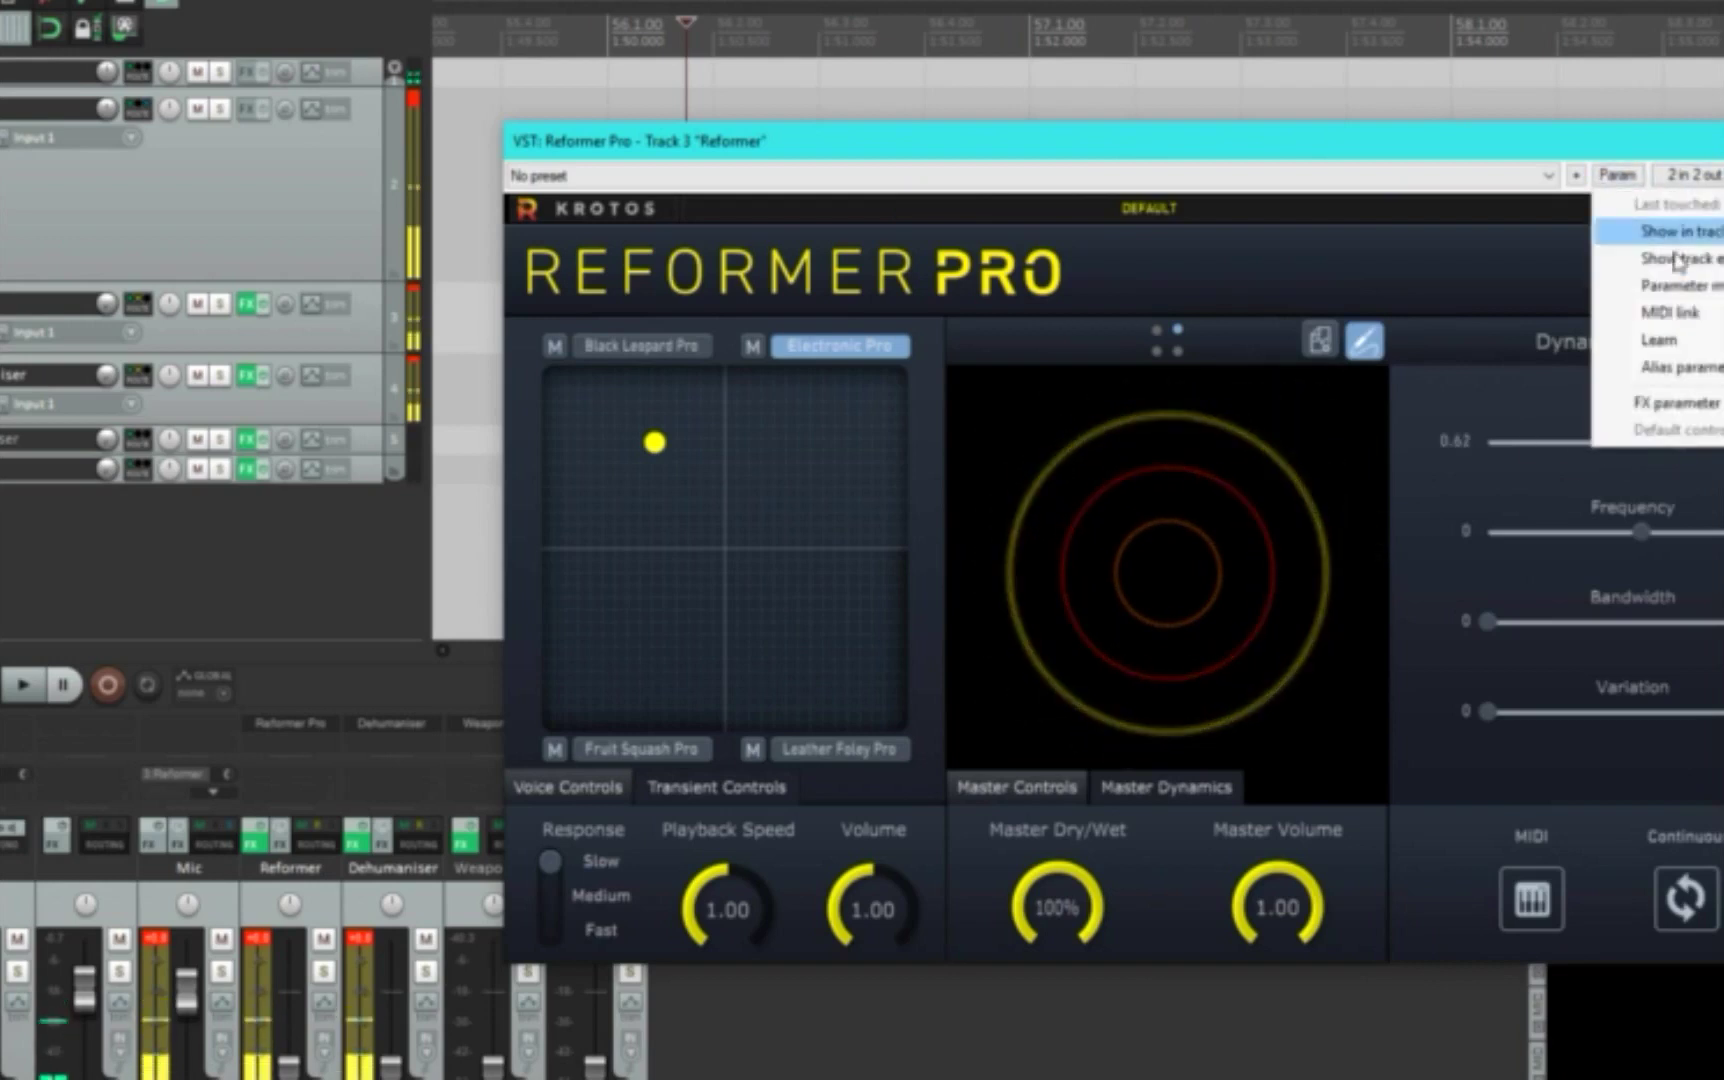
click(1690, 260)
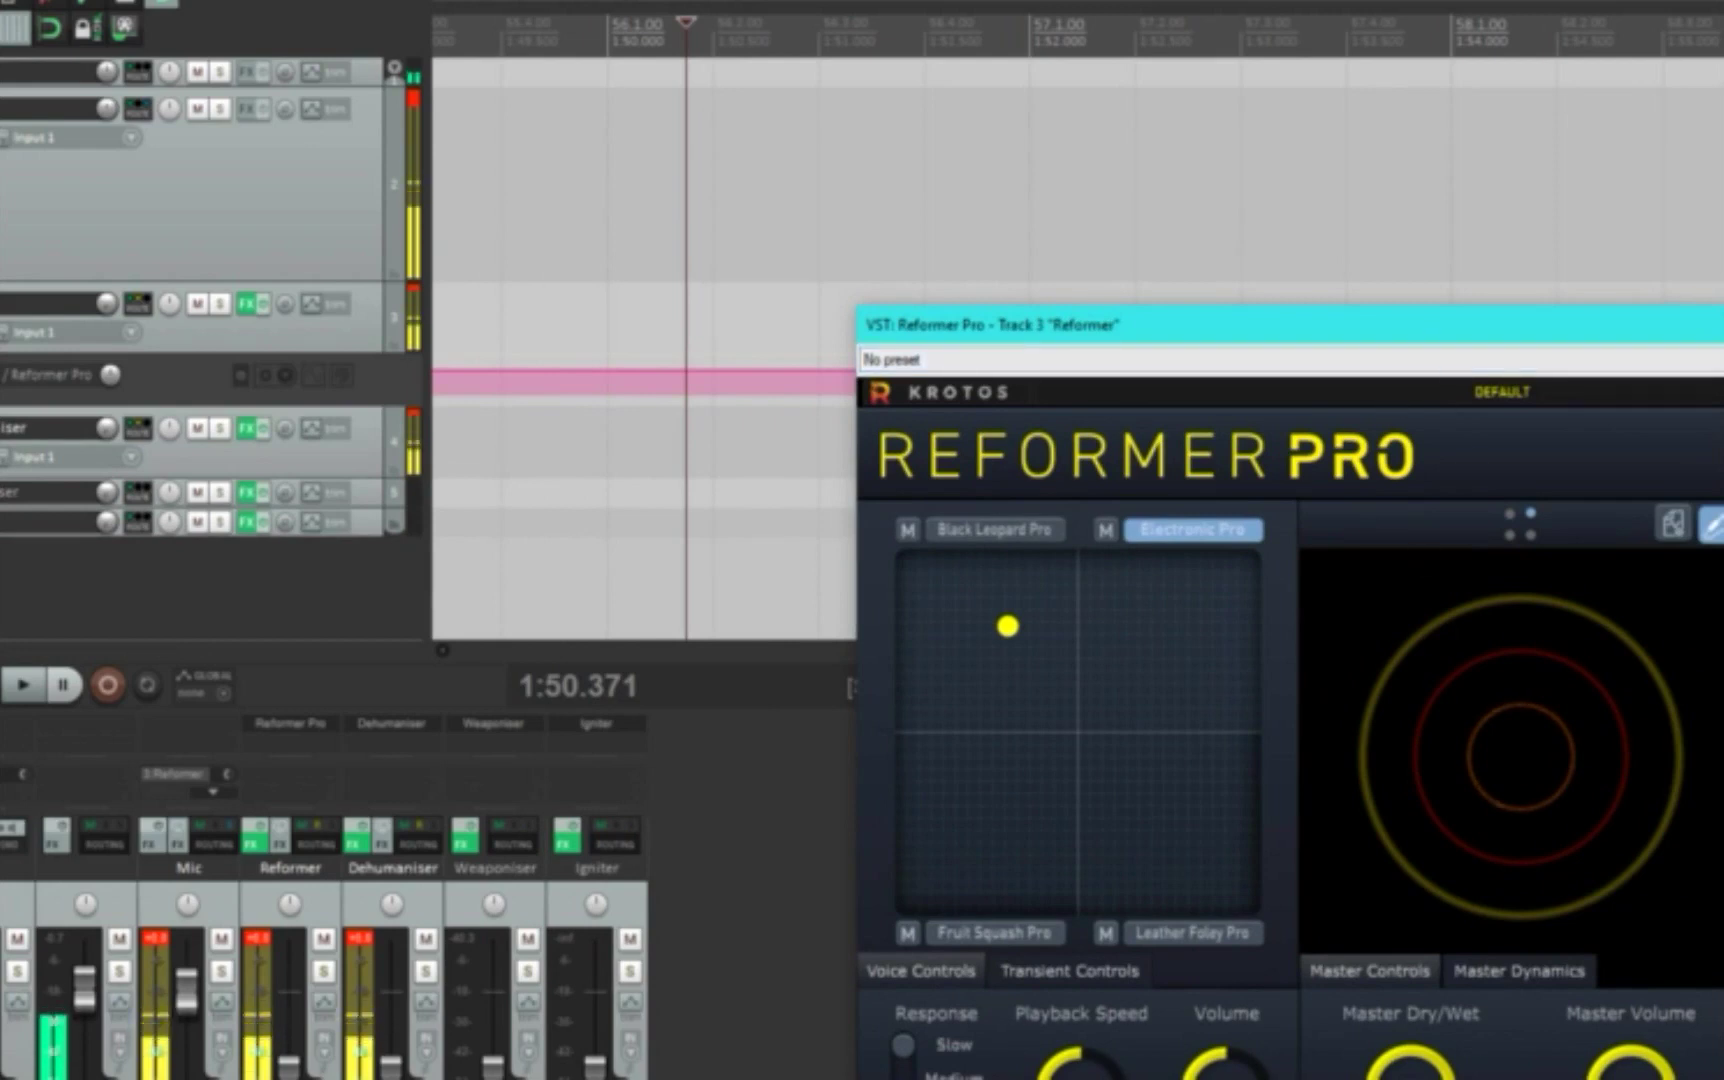
- Set the Dynamic Input Frequency to 0.24 and show its automation envelope on the Reformer track
drag(1722, 337, 1371, 323)
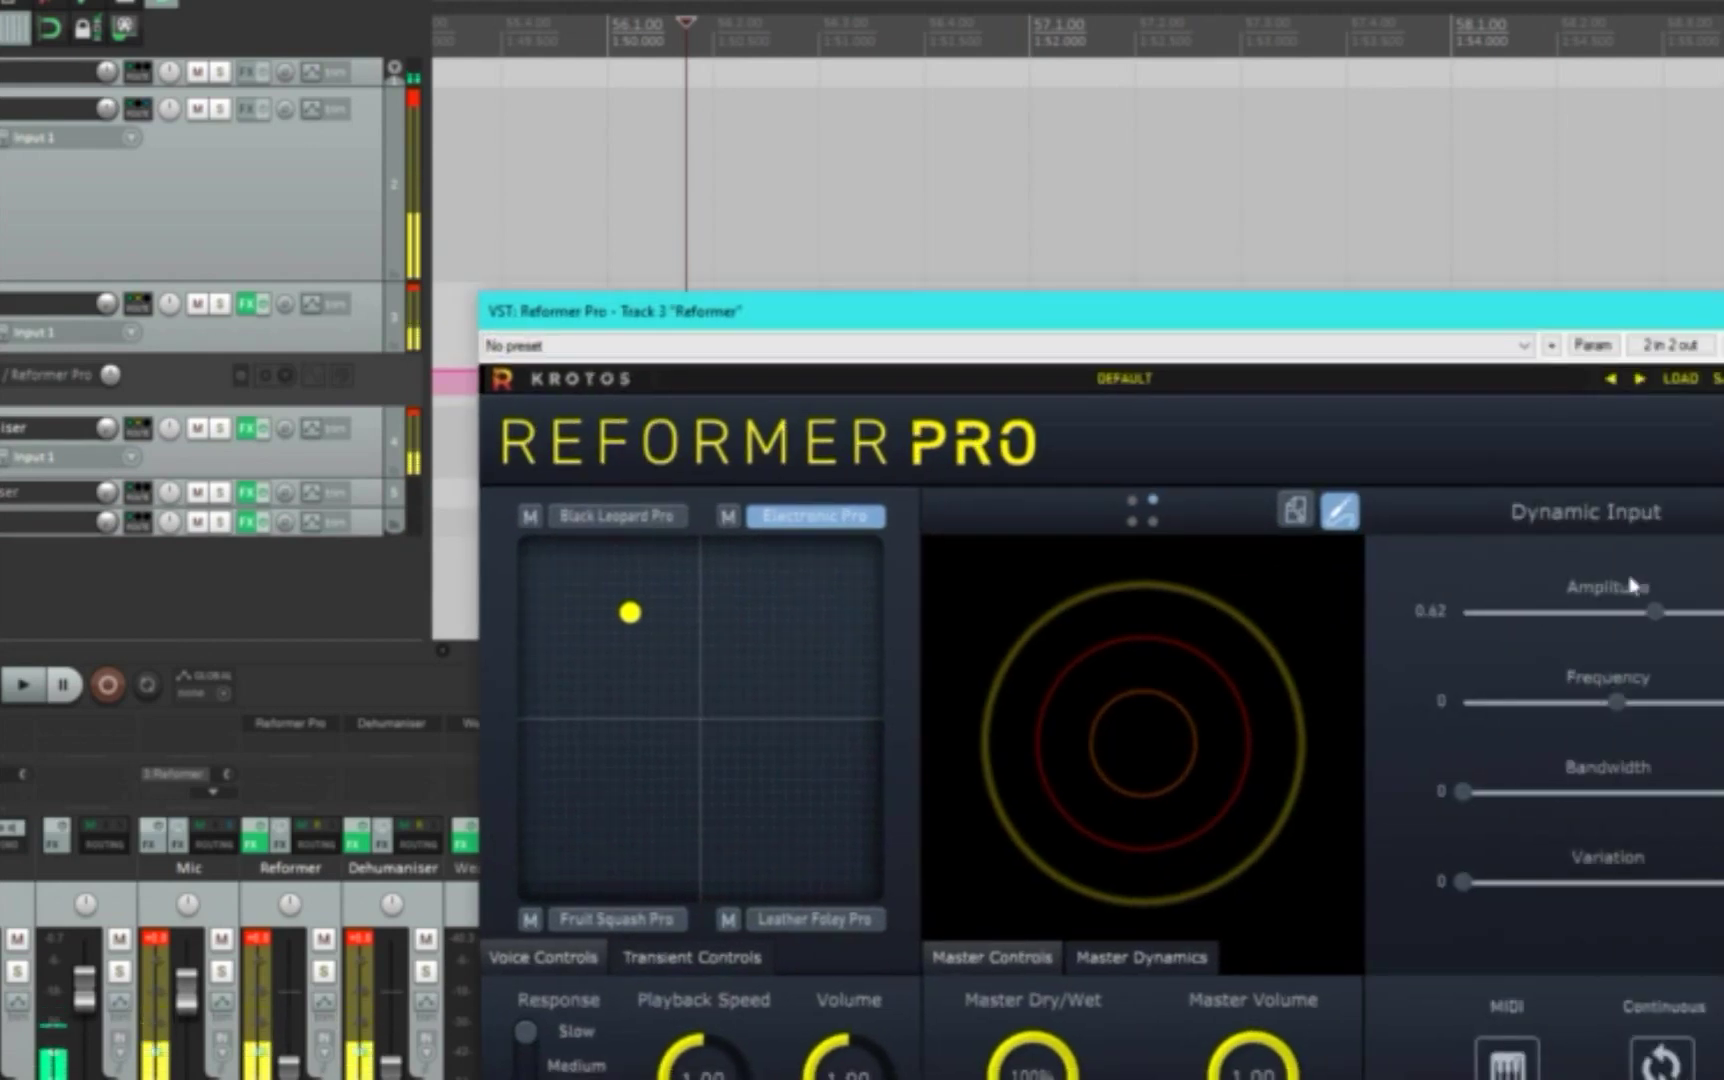
drag(1630, 710, 1658, 706)
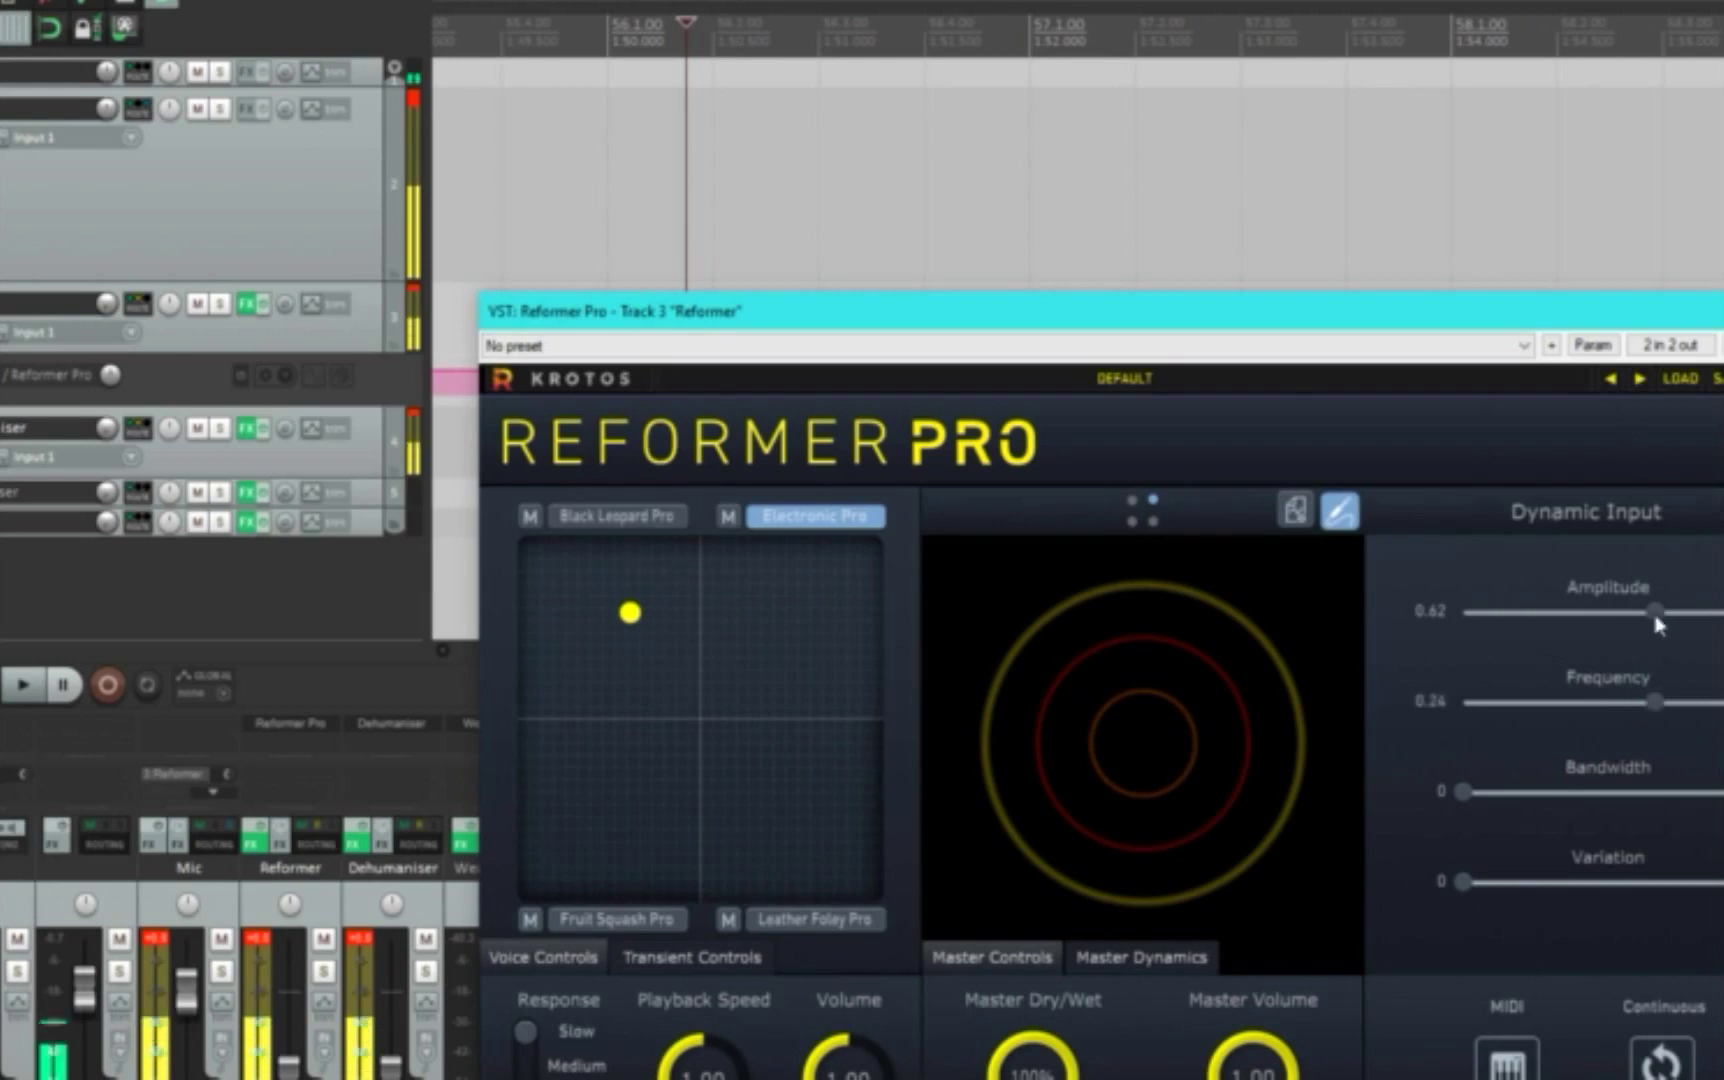
click(1592, 344)
click(1630, 452)
- Add three points to the Frequency envelope around the play cursor and reshape the line between them
drag(592, 318, 1164, 361)
click(633, 448)
click(547, 427)
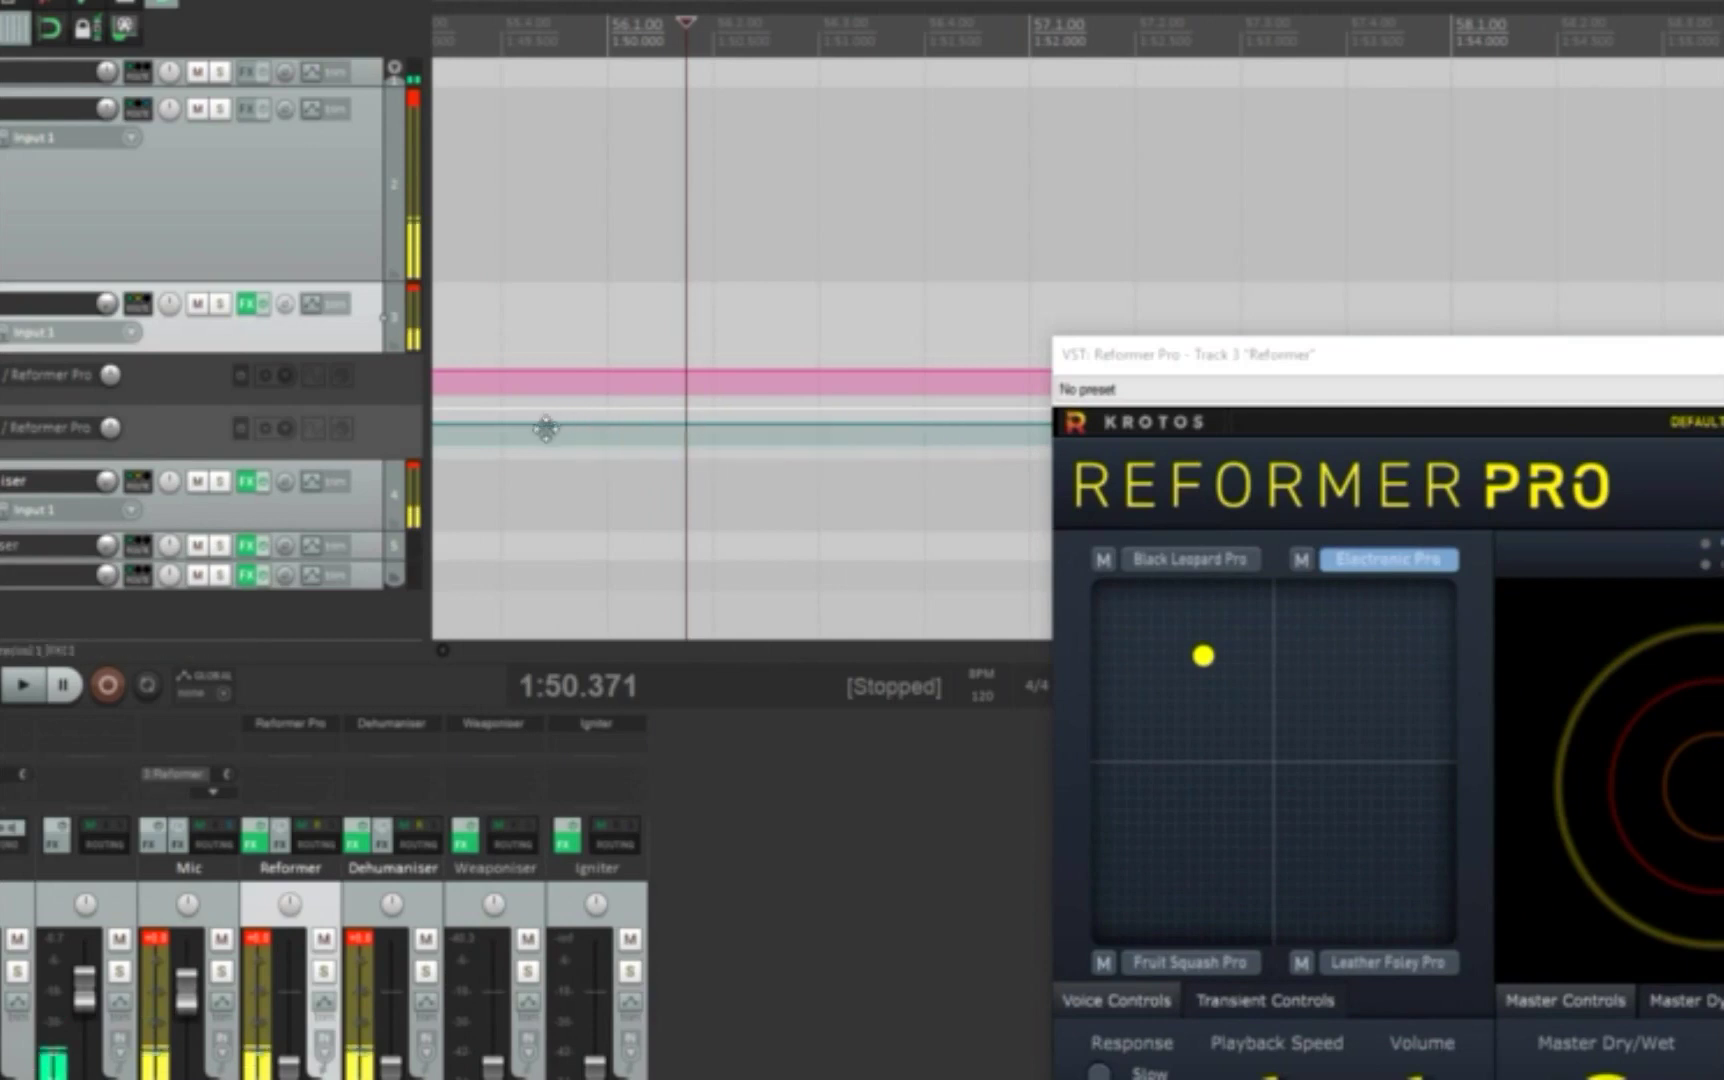
click(744, 427)
click(672, 436)
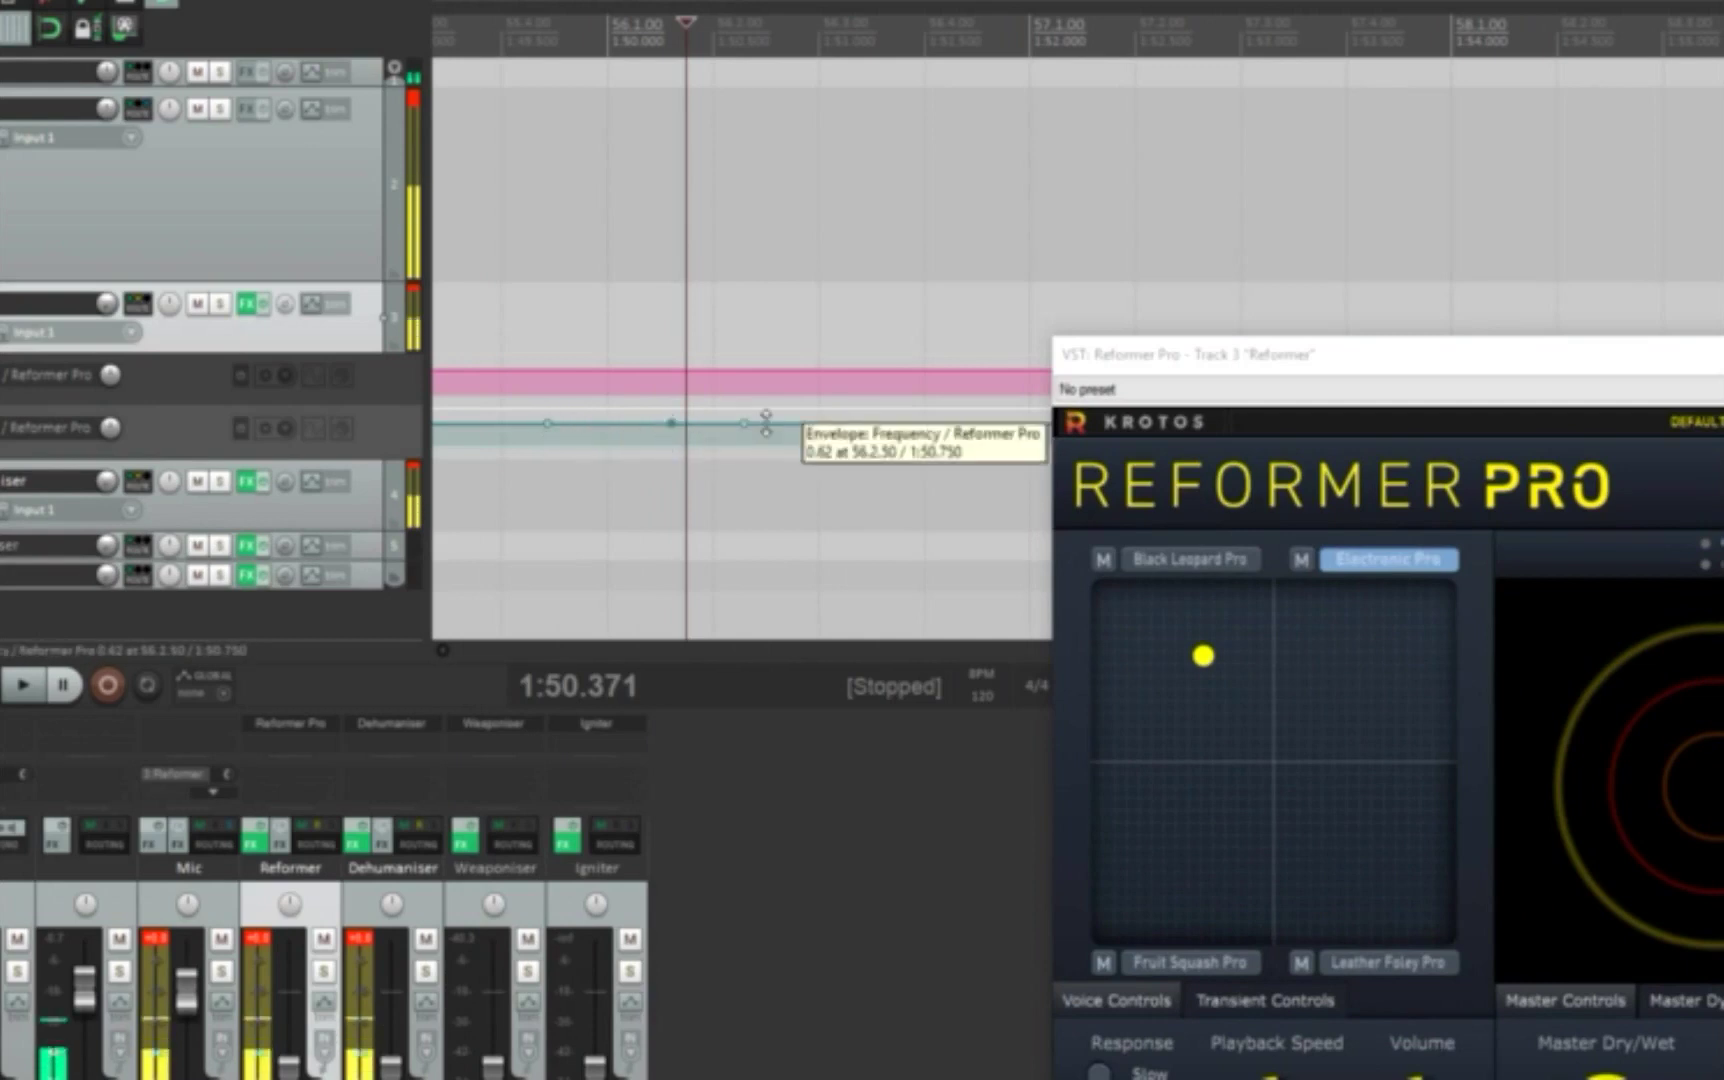
mouse_move(762, 423)
mouse_down()
mouse_move(808, 500)
mouse_move(744, 437)
mouse_up()
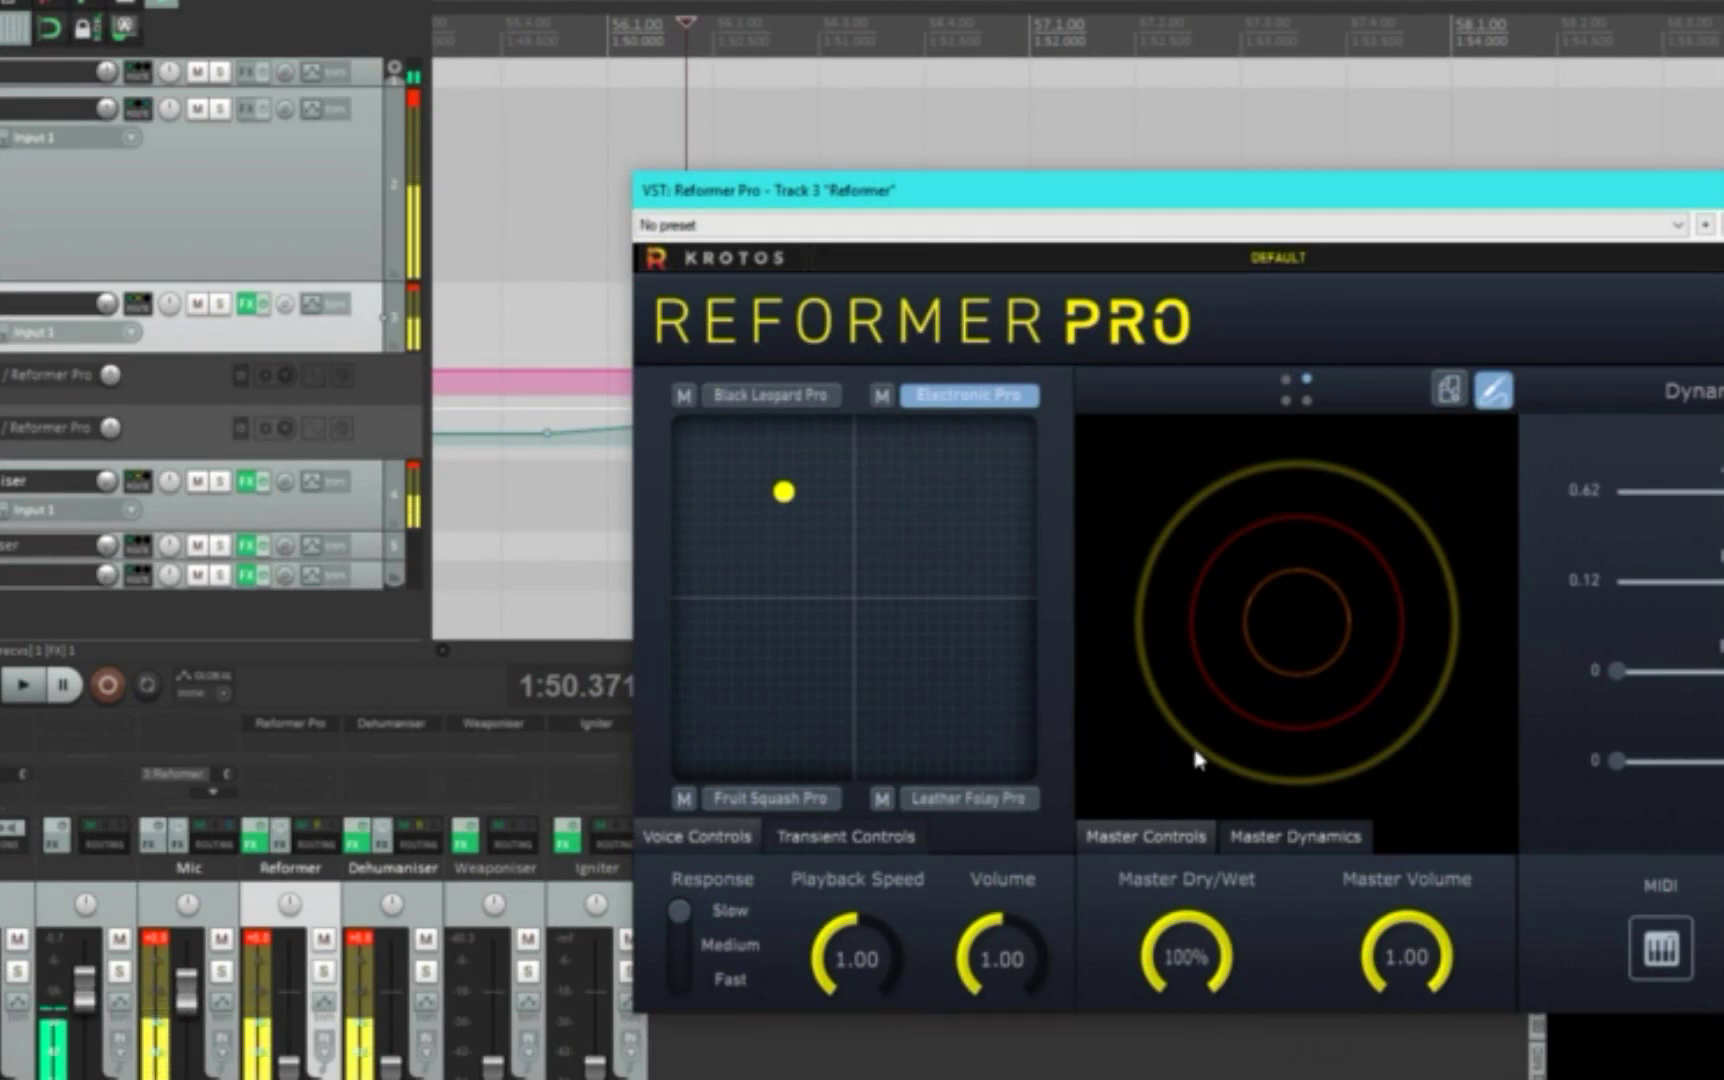
- Show the Master Dynamics controls and set the Electronic Pro voice's Response to Fast
click(1298, 838)
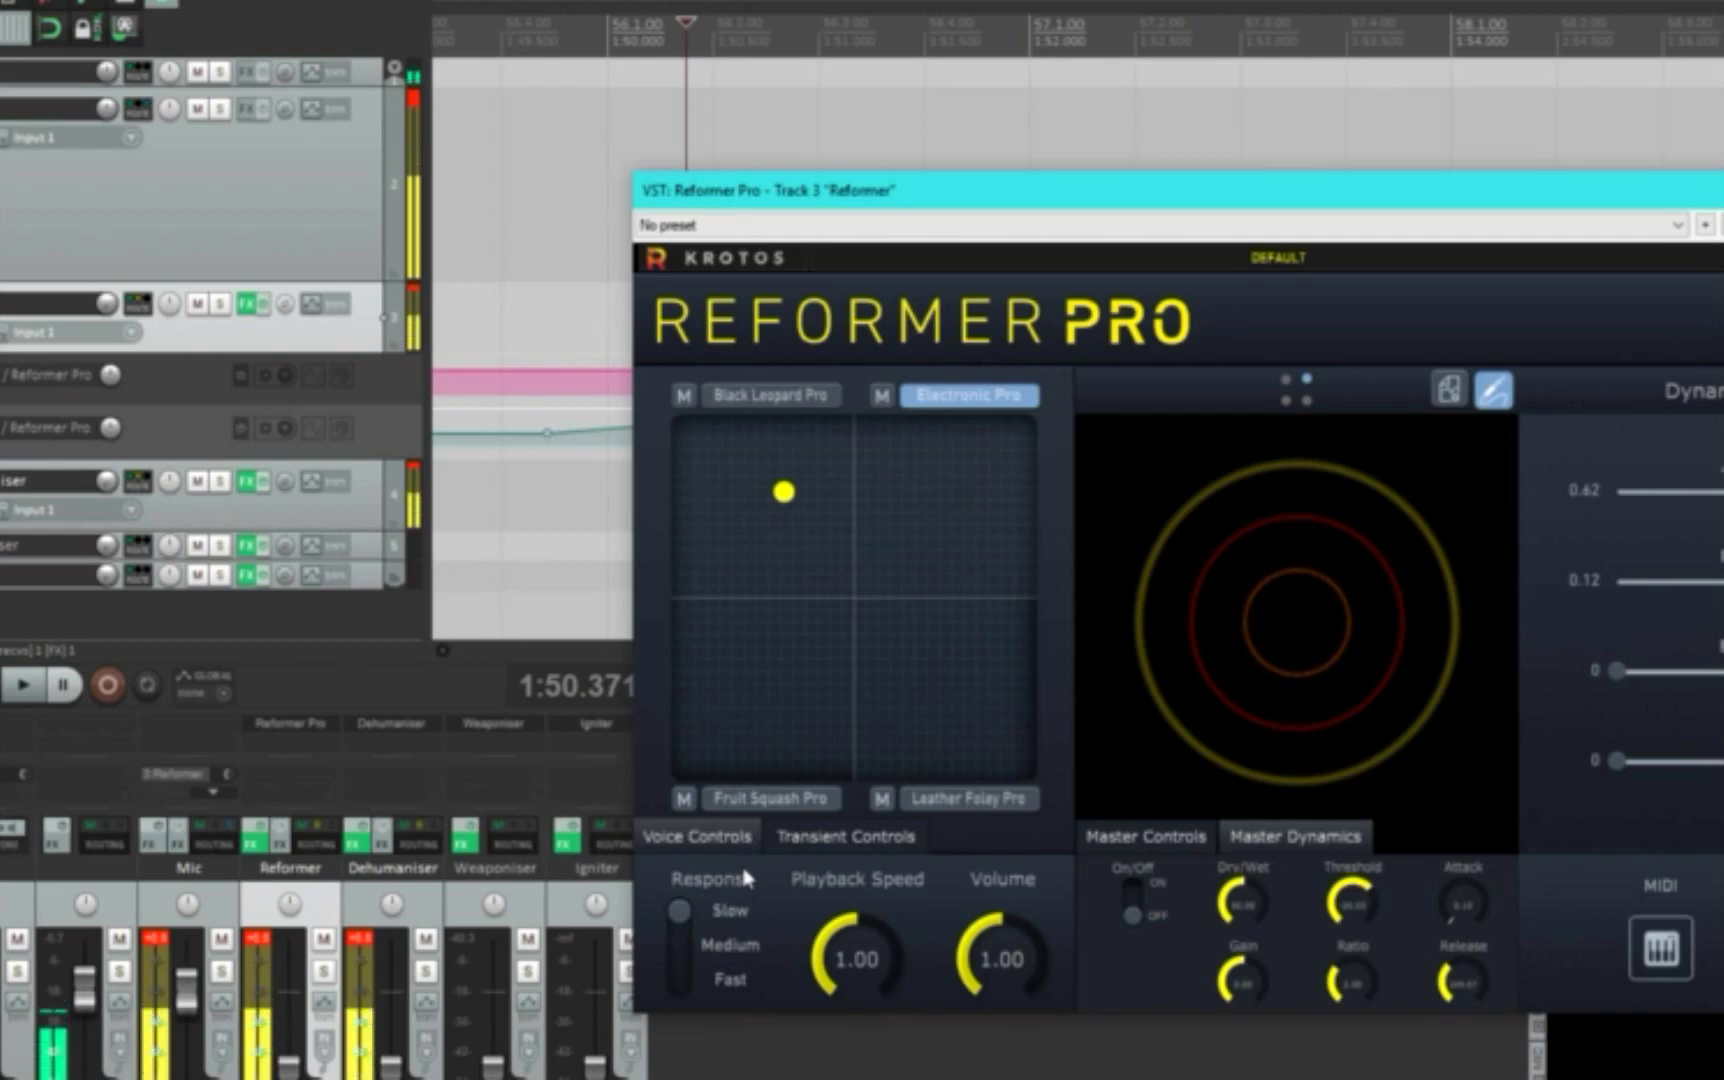
click(1493, 390)
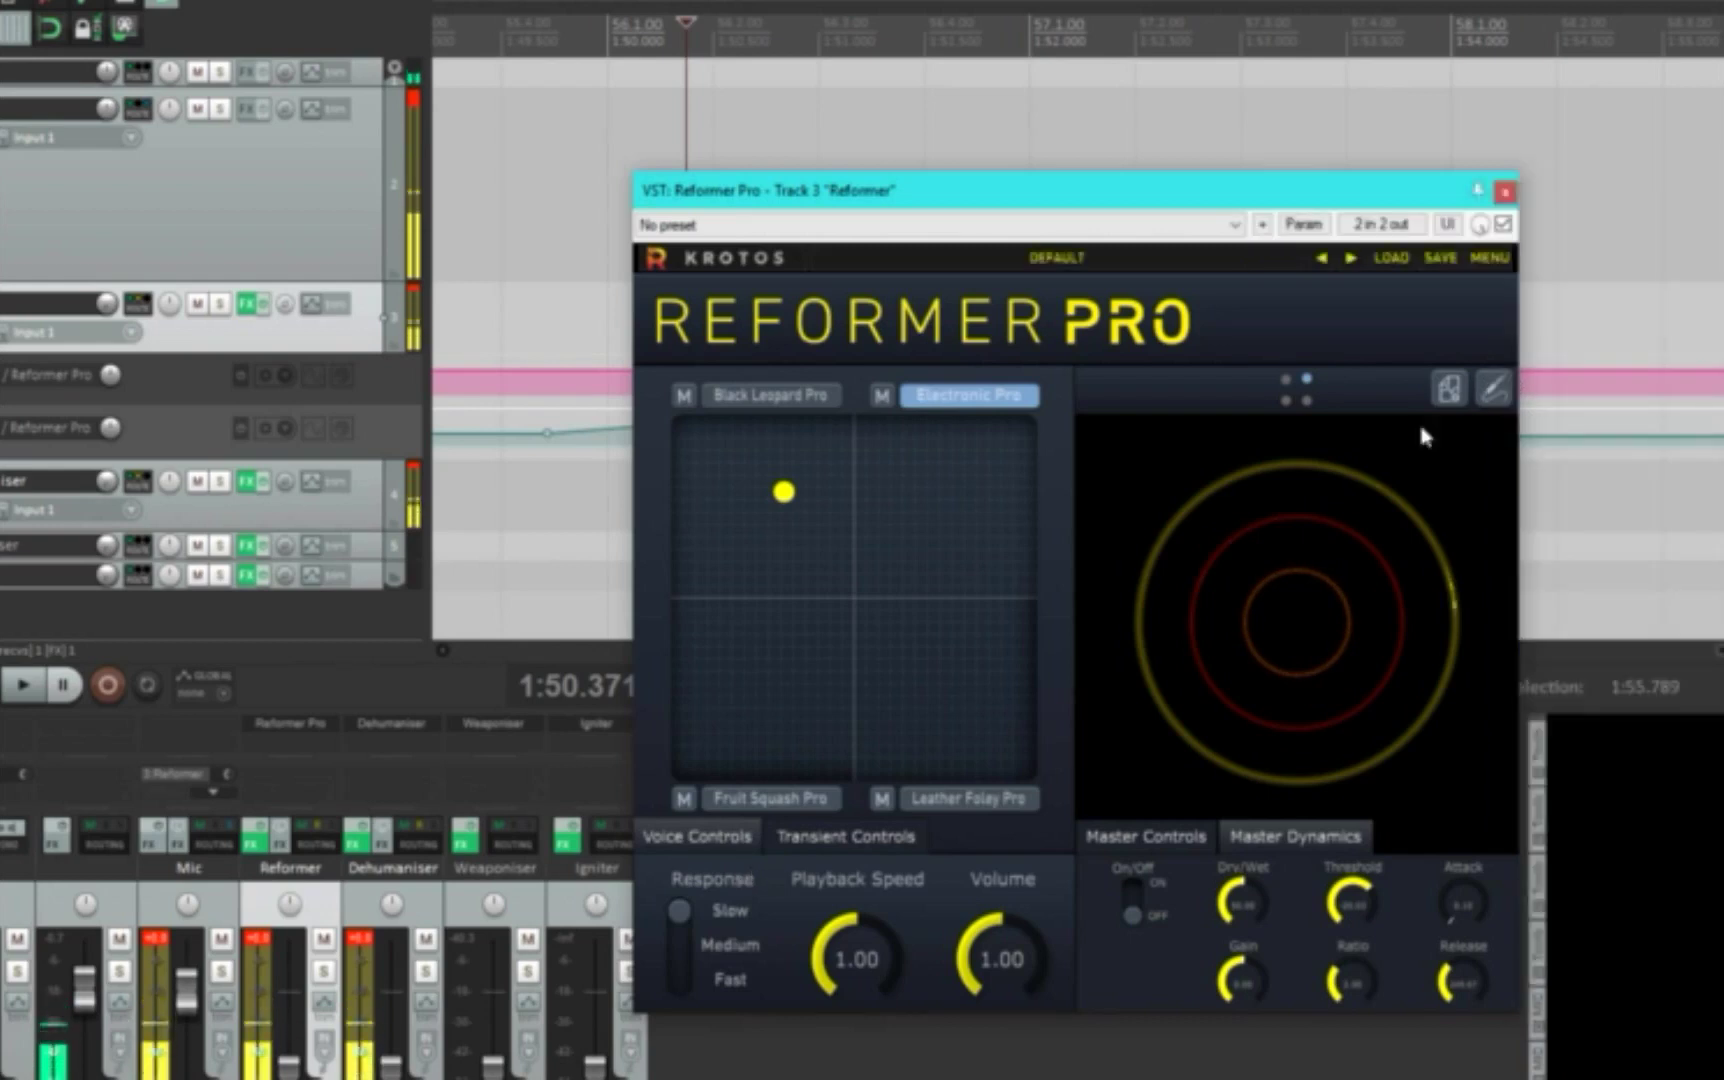
click(712, 982)
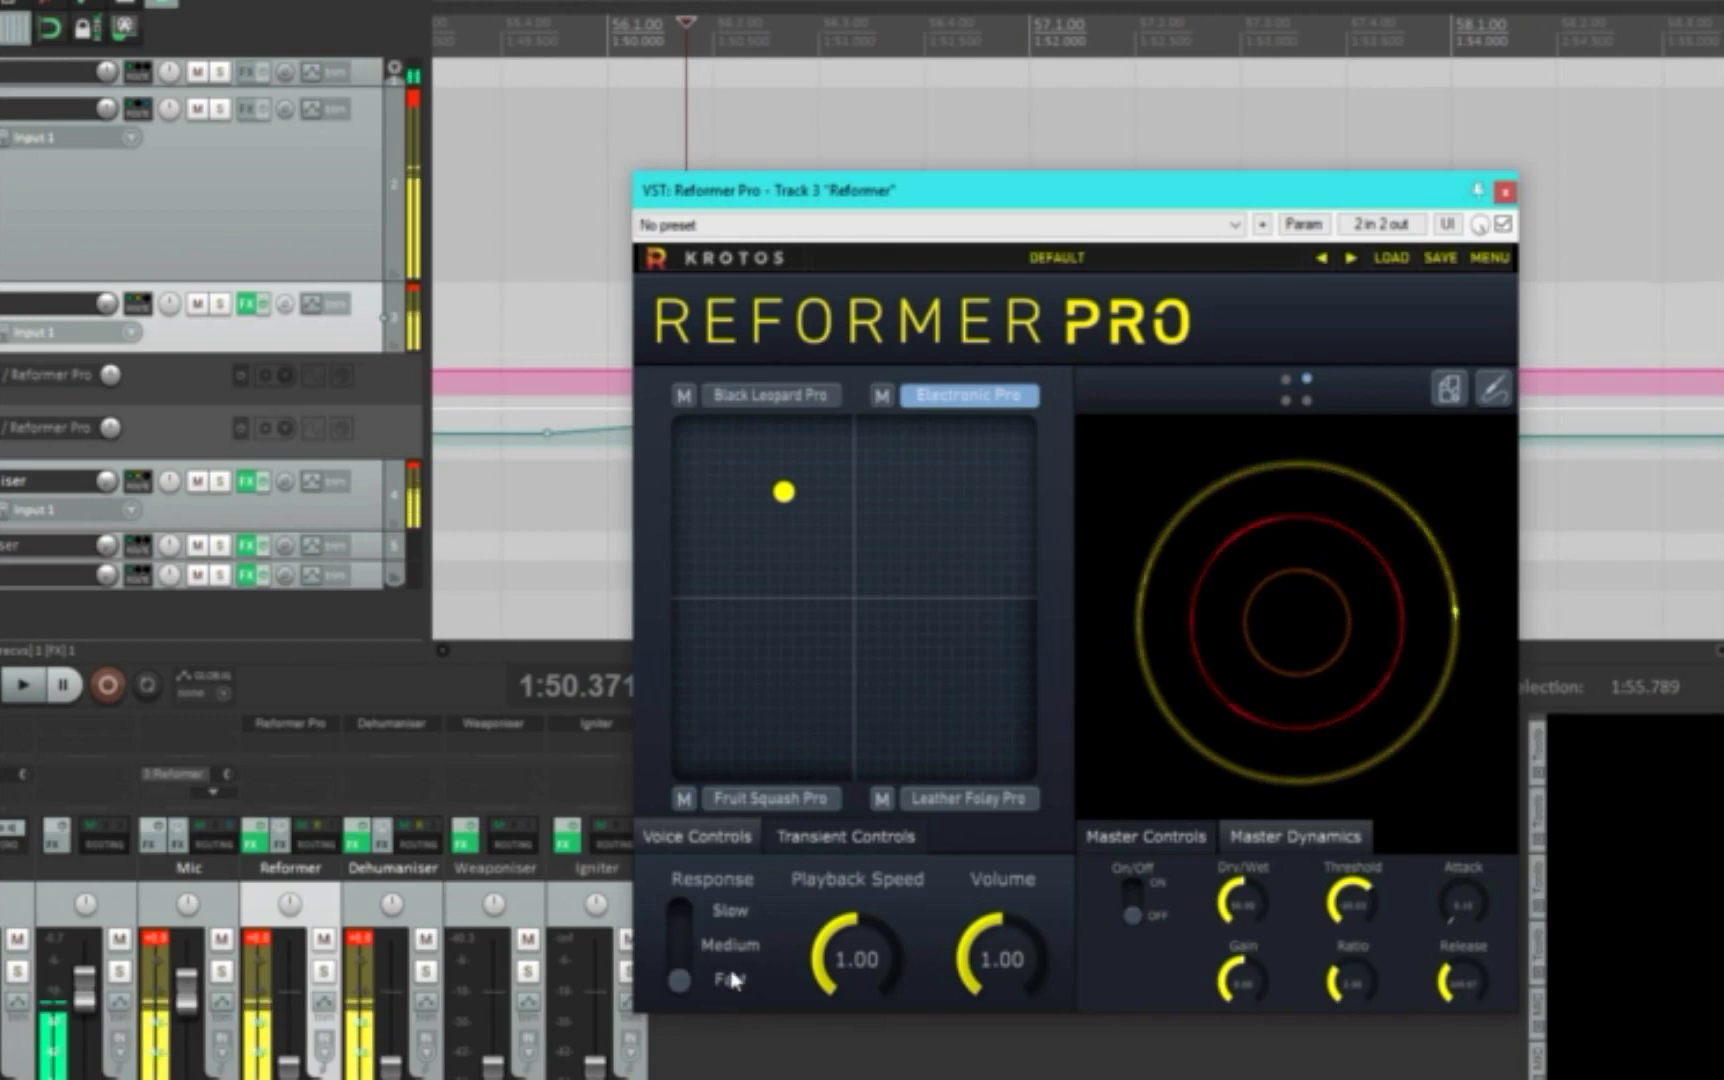
- Enable the Transient Controls for the Electronic Pro voice and close the Reformer Pro window
click(846, 836)
click(655, 874)
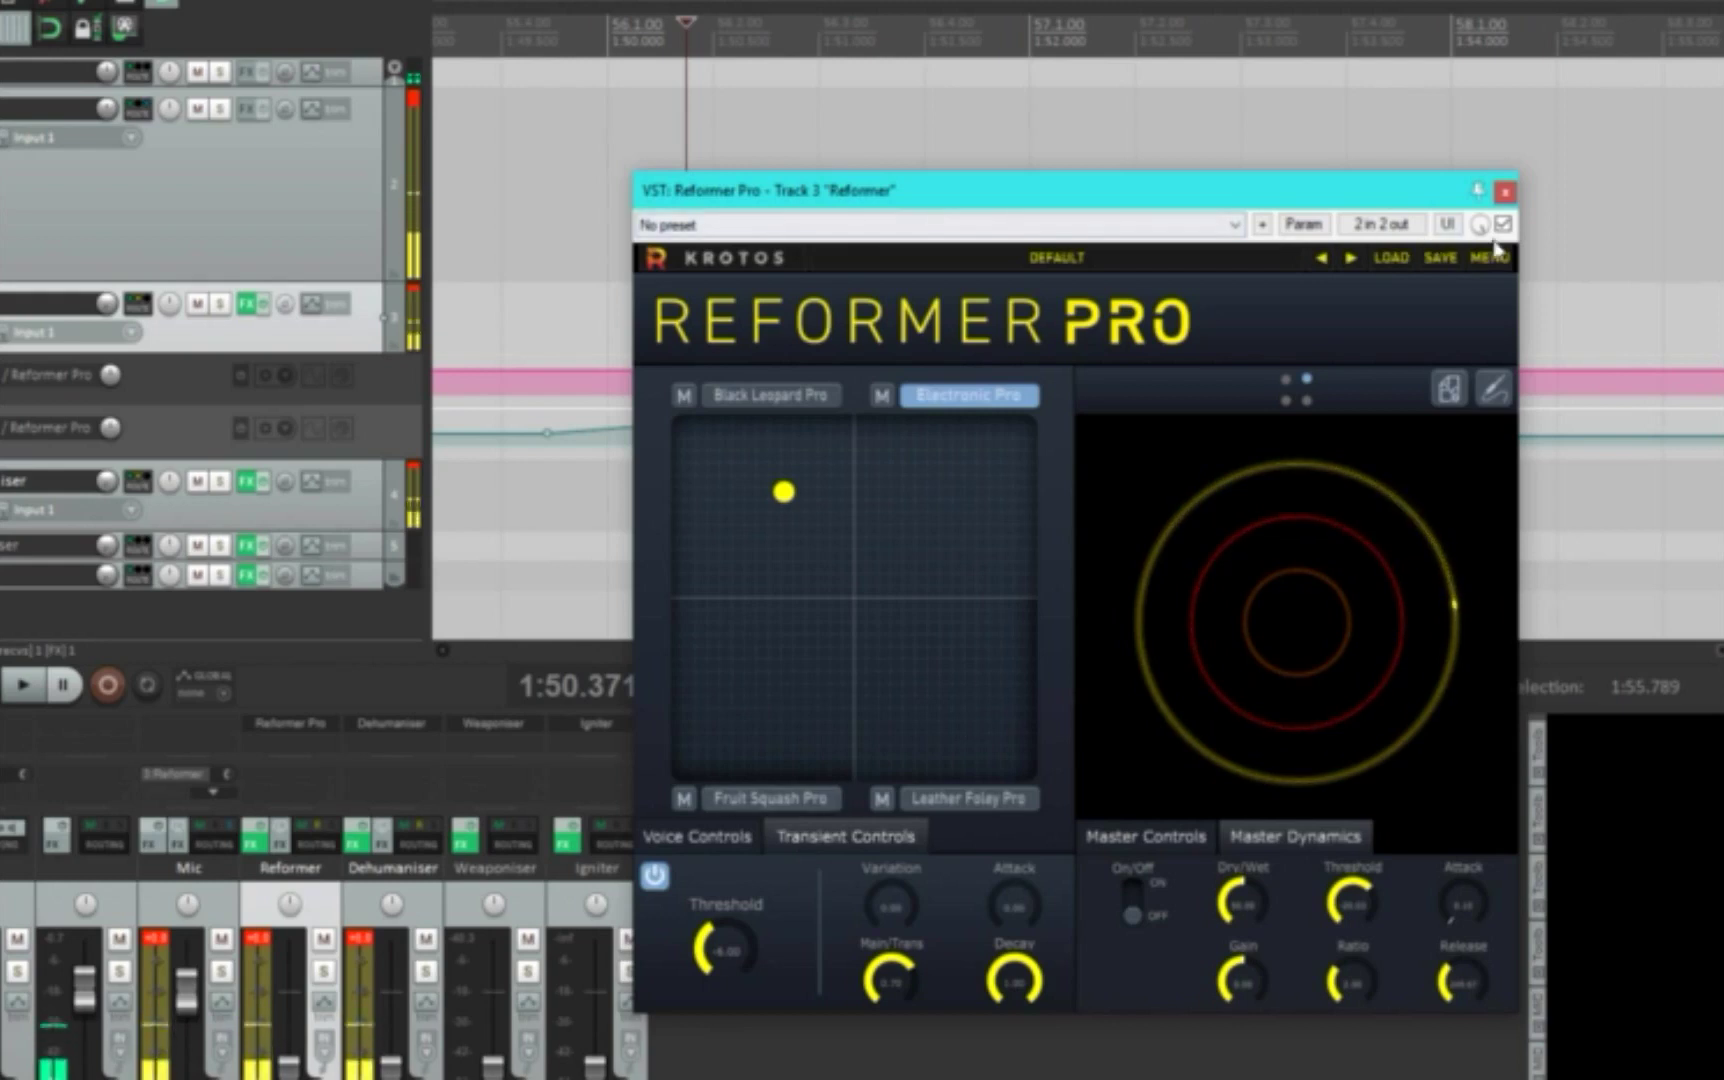
click(1504, 192)
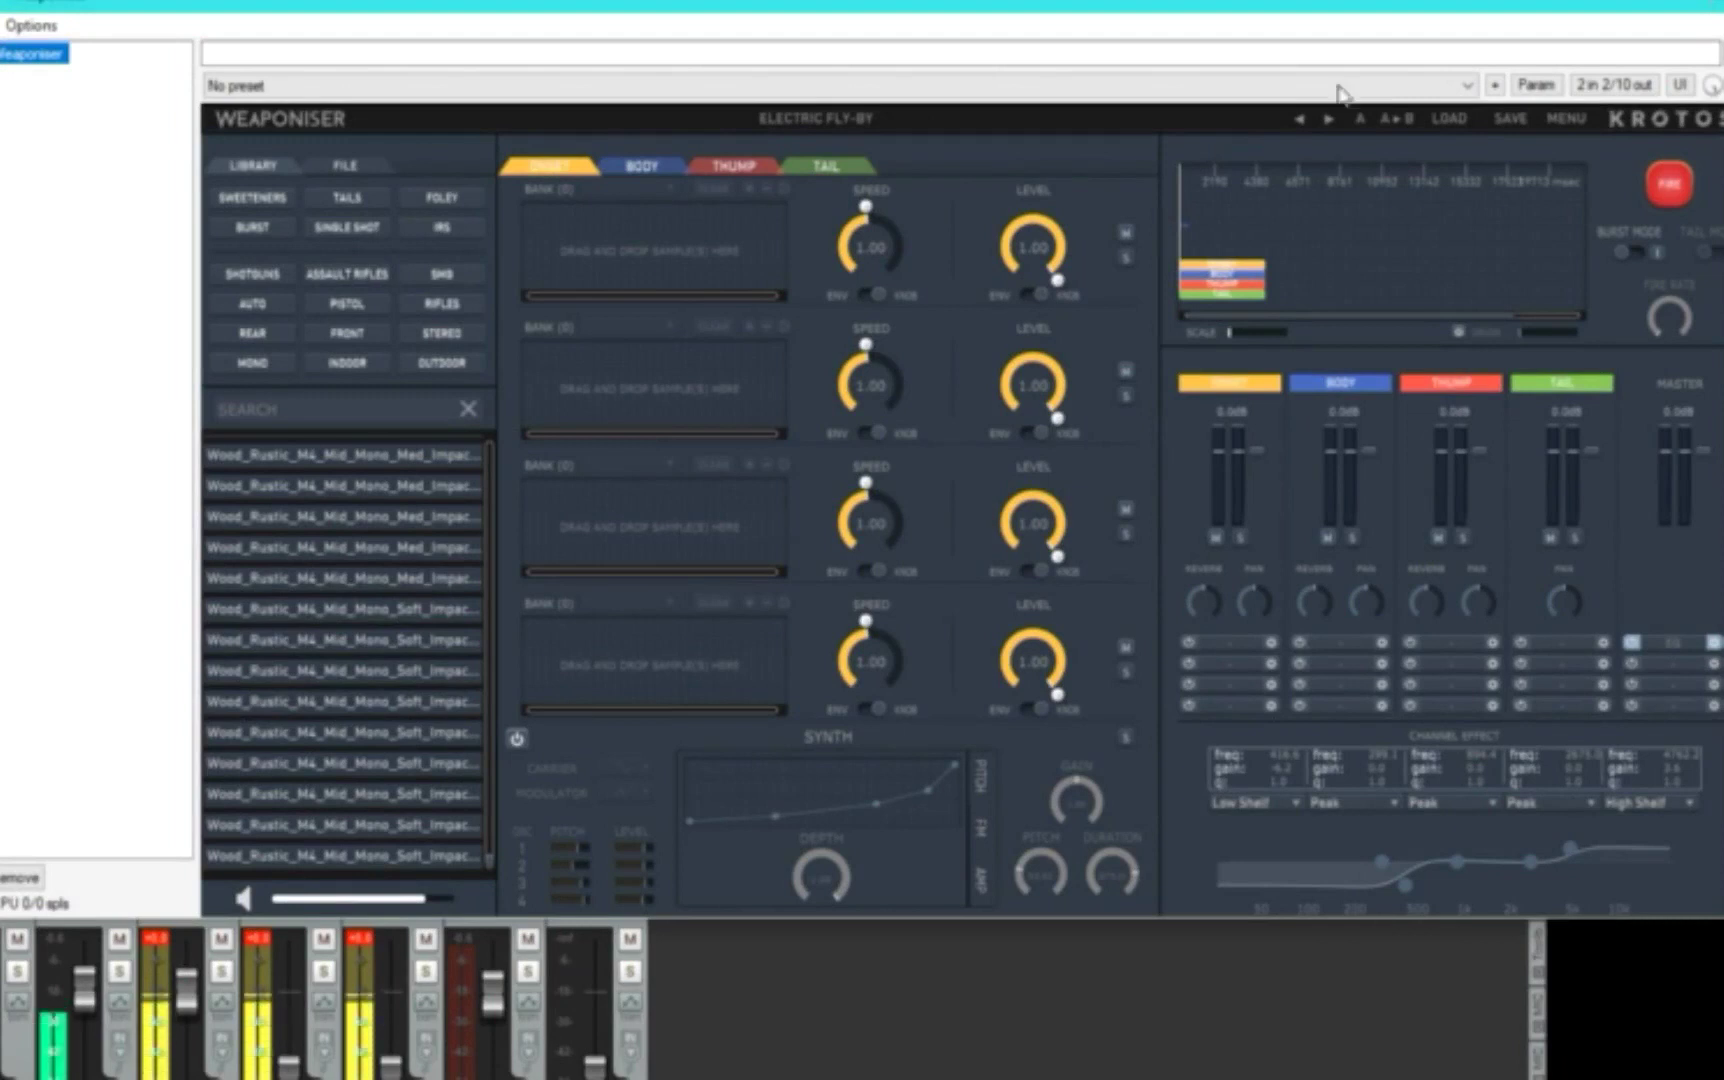
- Browse Weaponiser's factory presets, examining the Body Impacts and Swords and Shields groups in 9_Battle Bundle
click(920, 112)
mouse_move(878, 190)
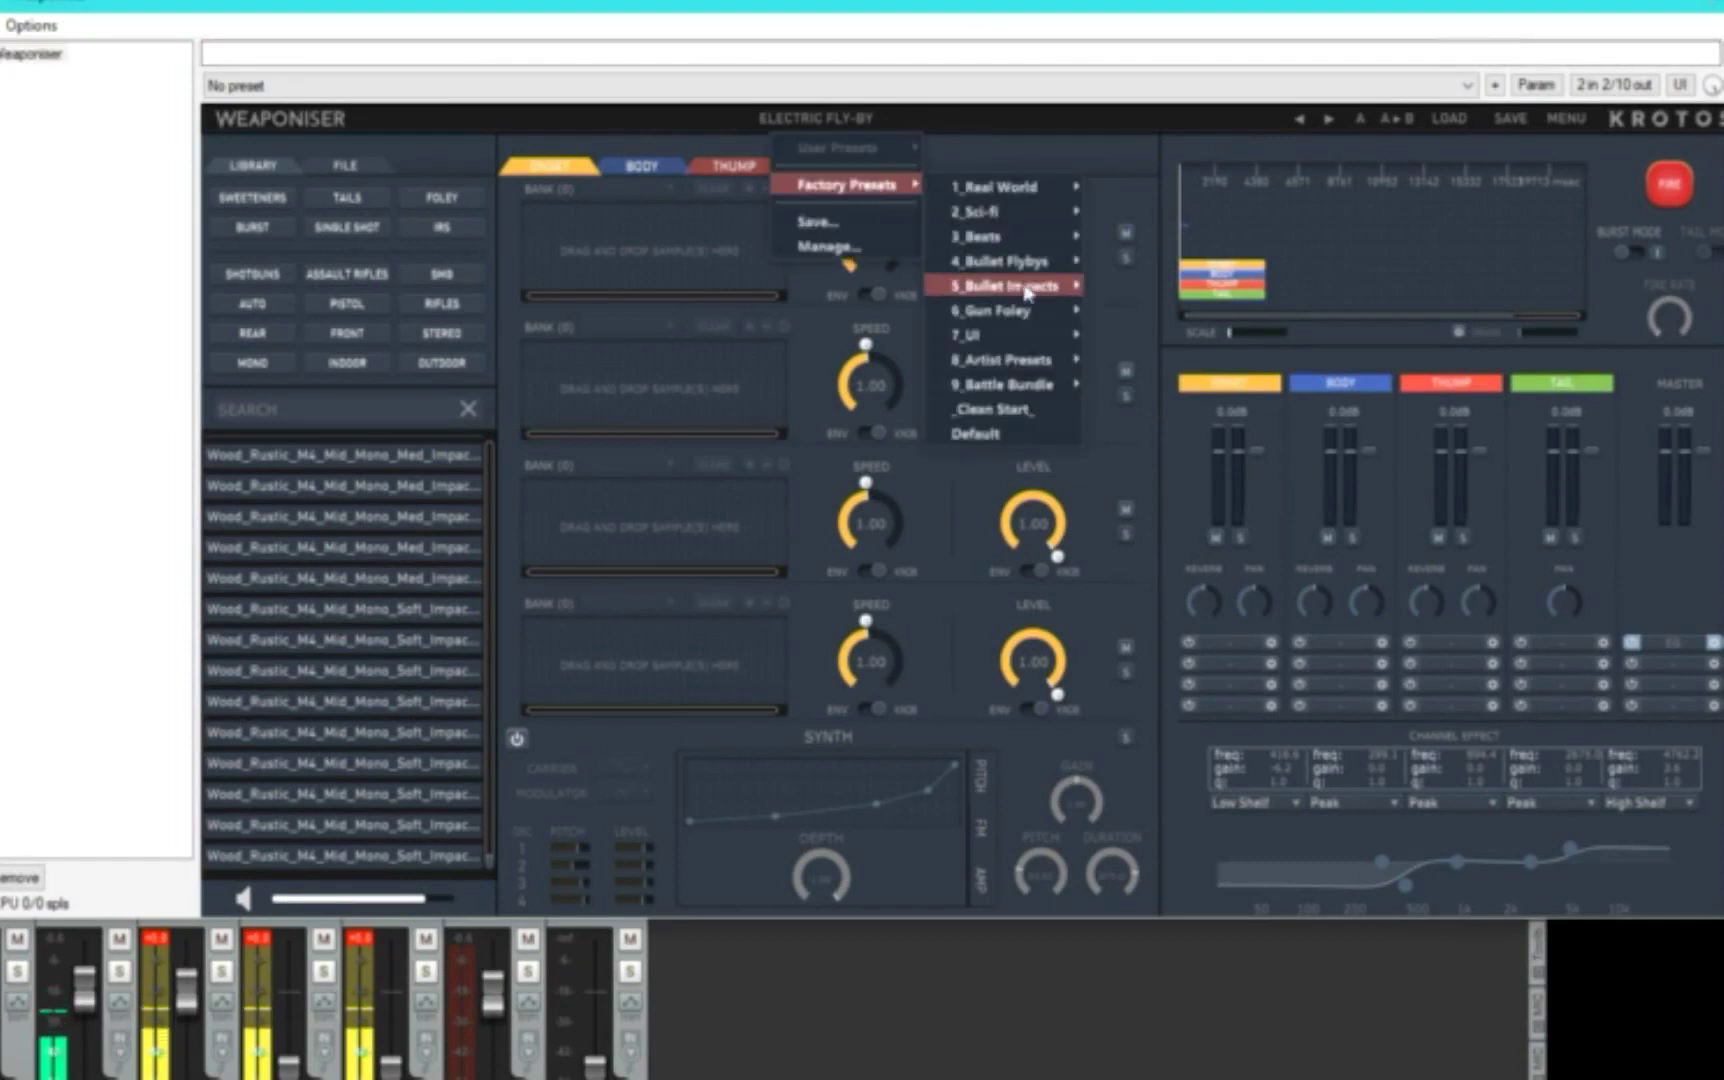
mouse_move(1008, 388)
mouse_move(1208, 418)
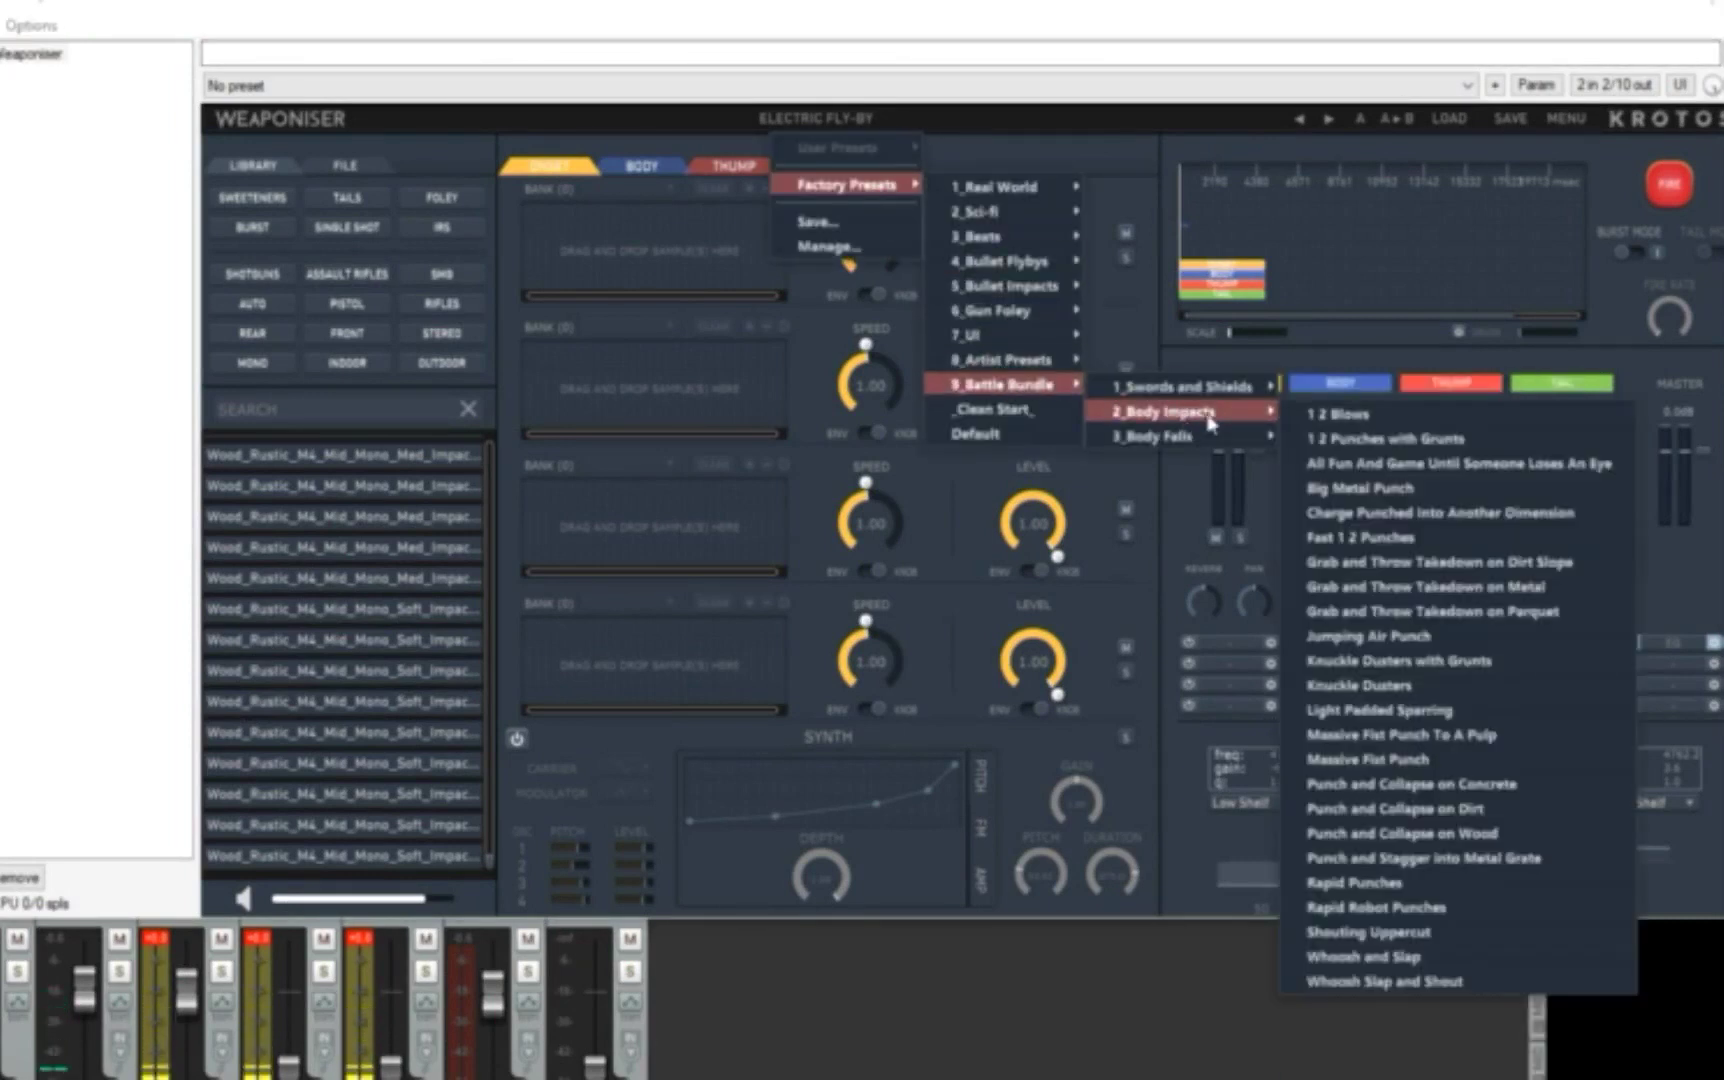
mouse_move(1258, 398)
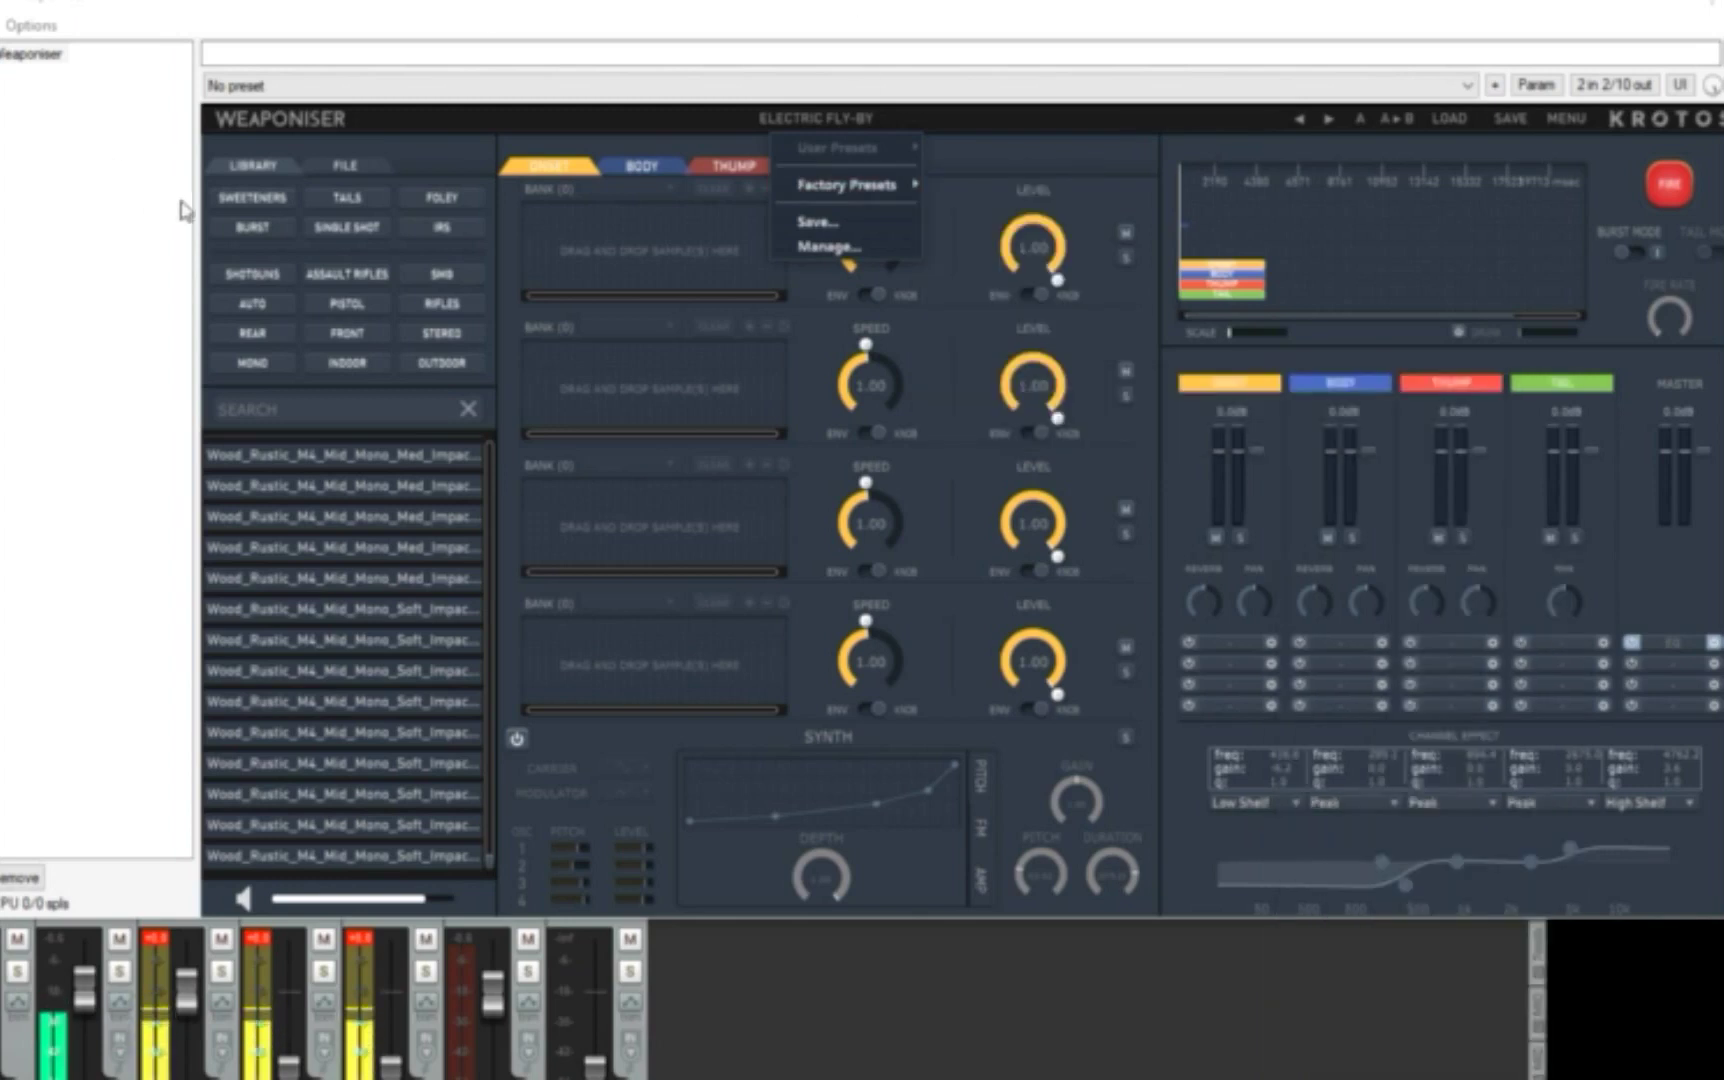
- Show Weaponiser's file browser and look through the Body, Thump, Tail and Onset sample layers
click(355, 170)
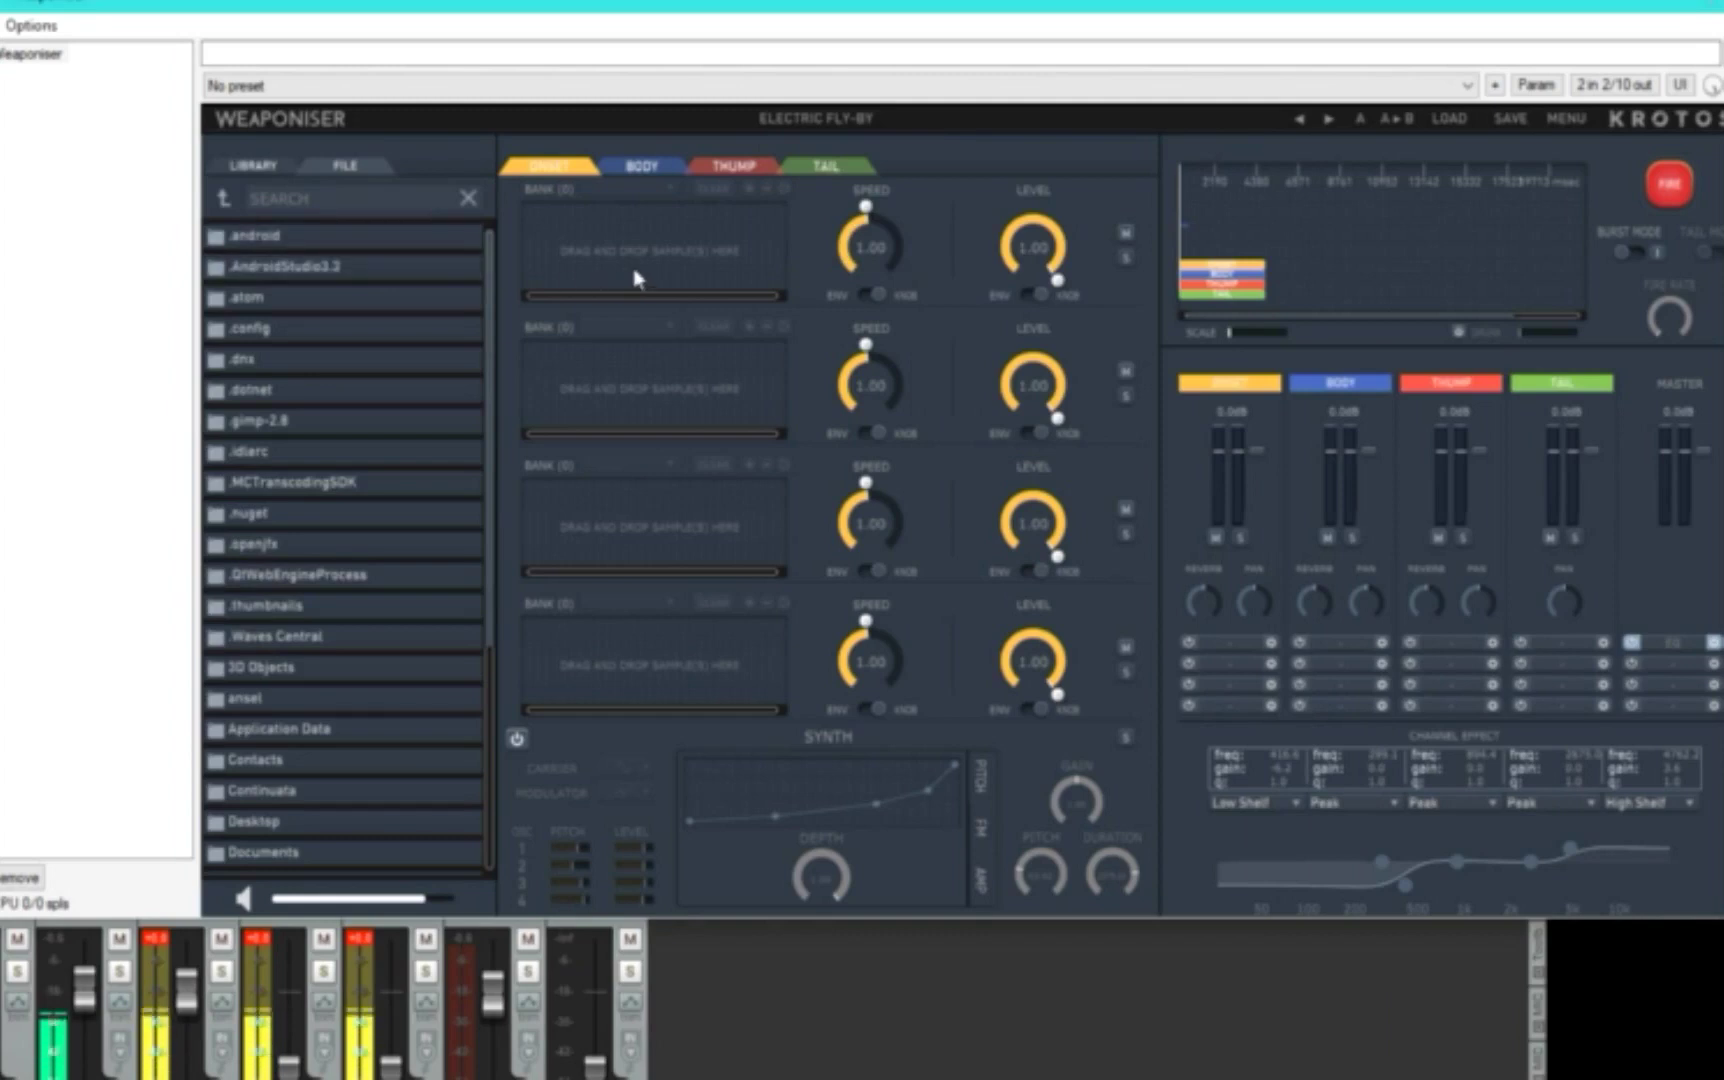
click(640, 172)
click(733, 168)
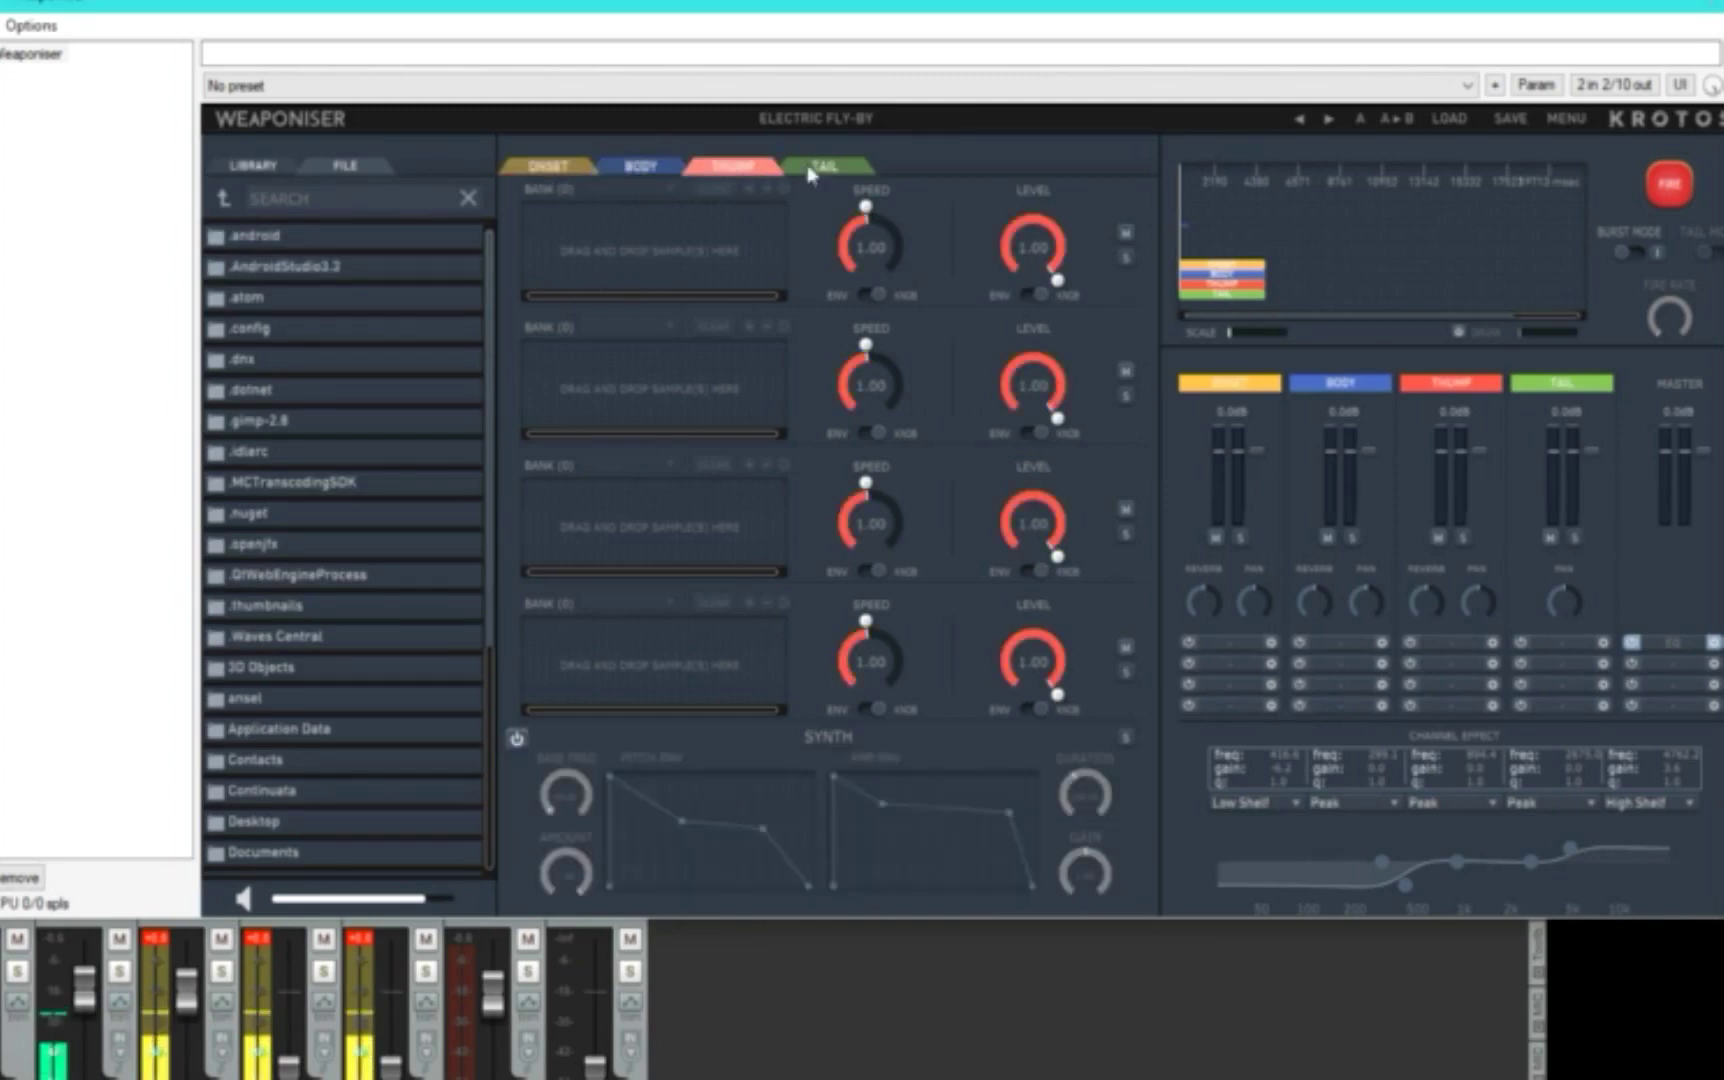
click(818, 168)
click(568, 168)
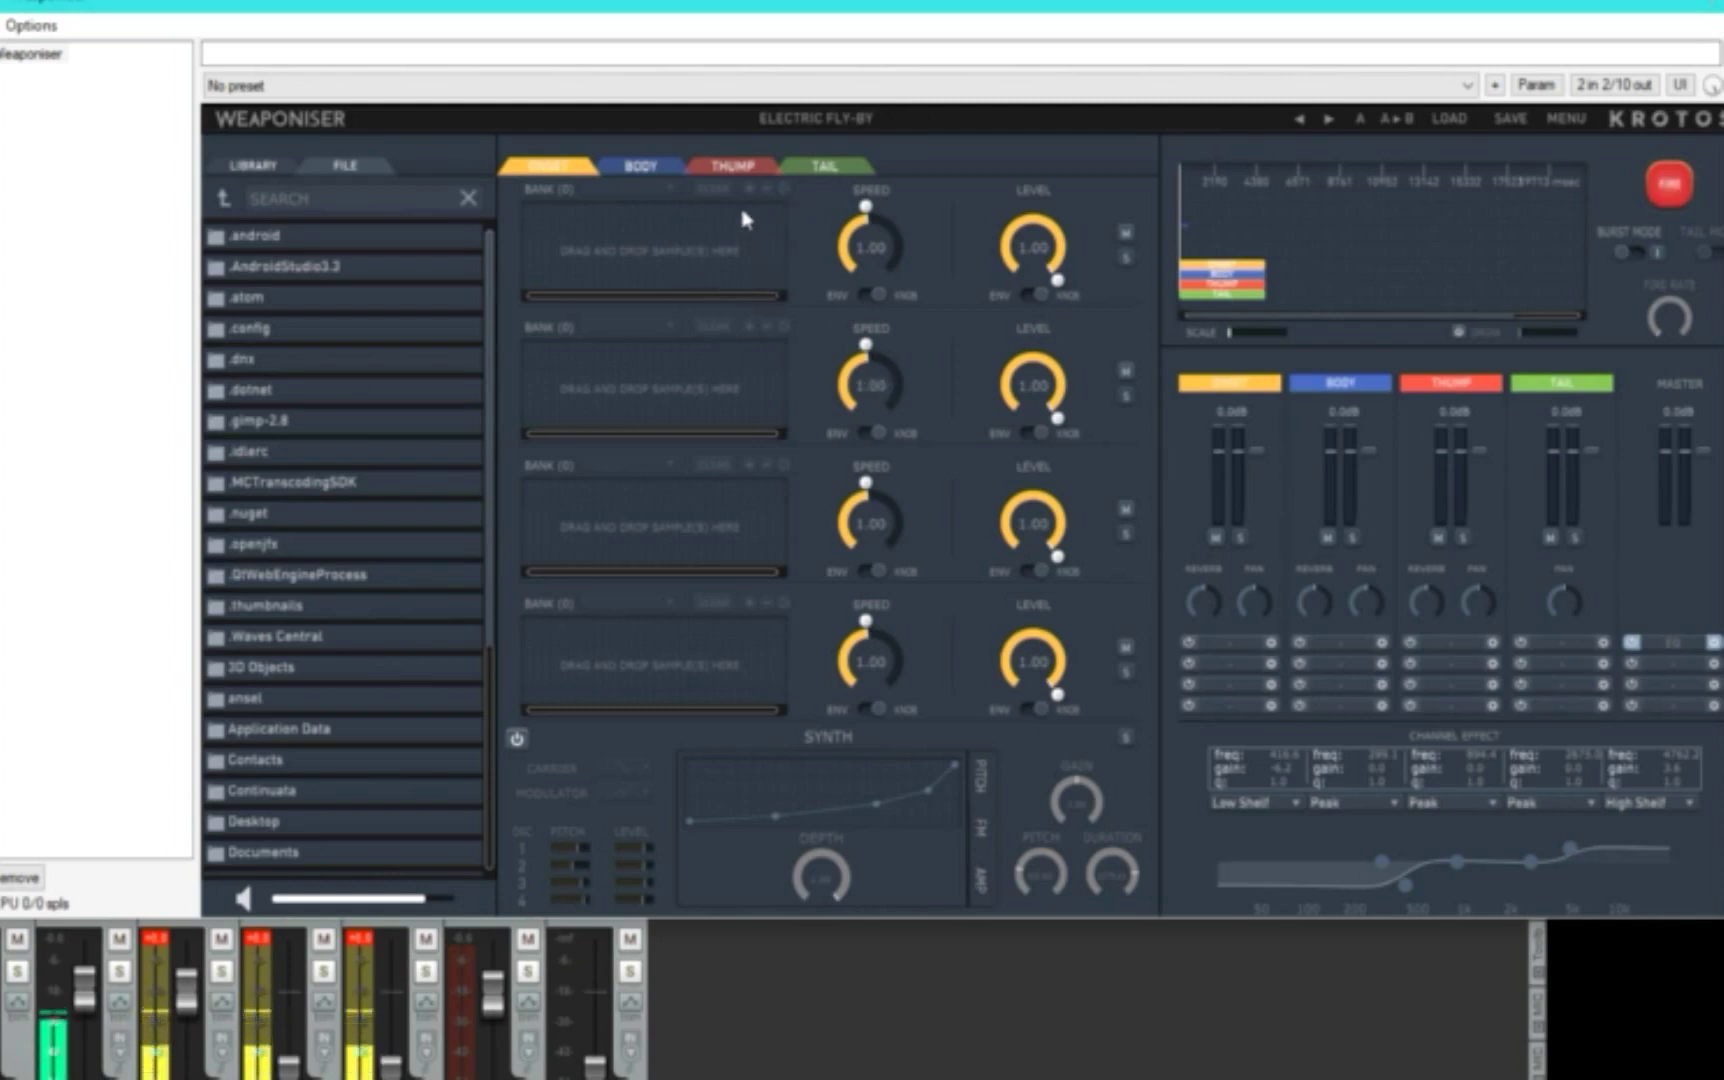
- Look through the empty Body and Thump sample layers and return to the Onset layer
click(662, 167)
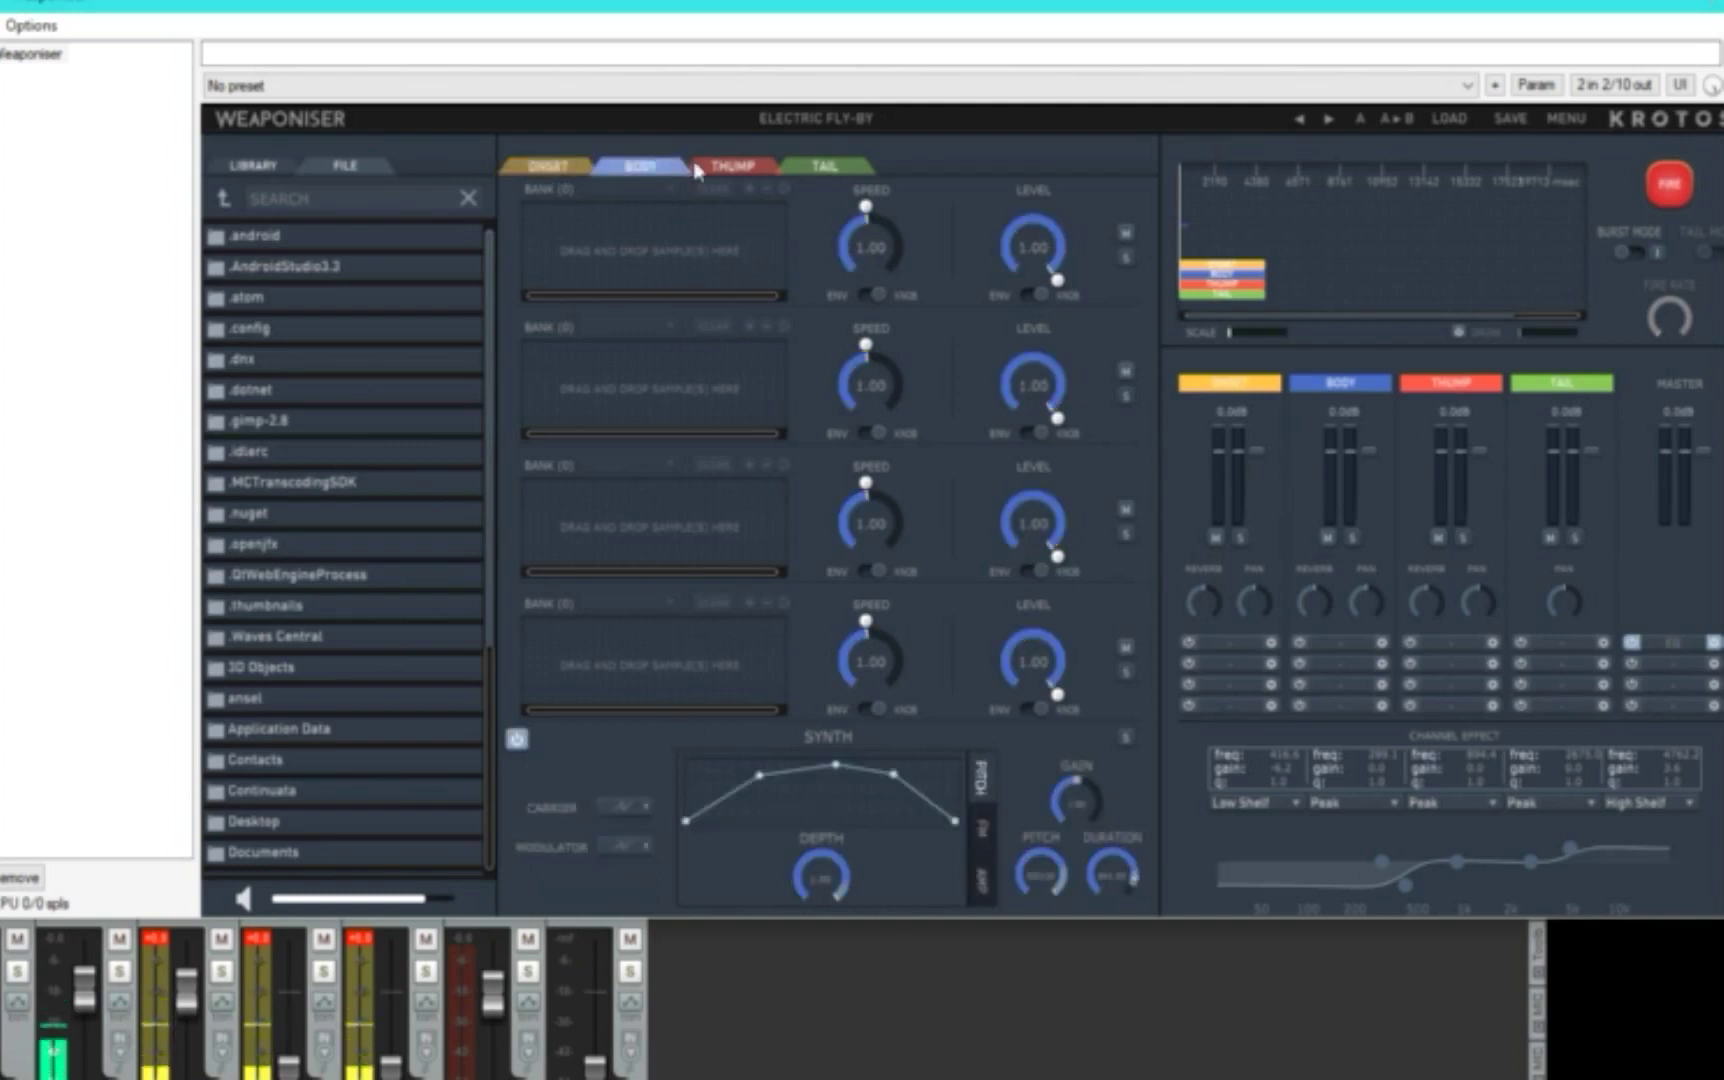
click(718, 167)
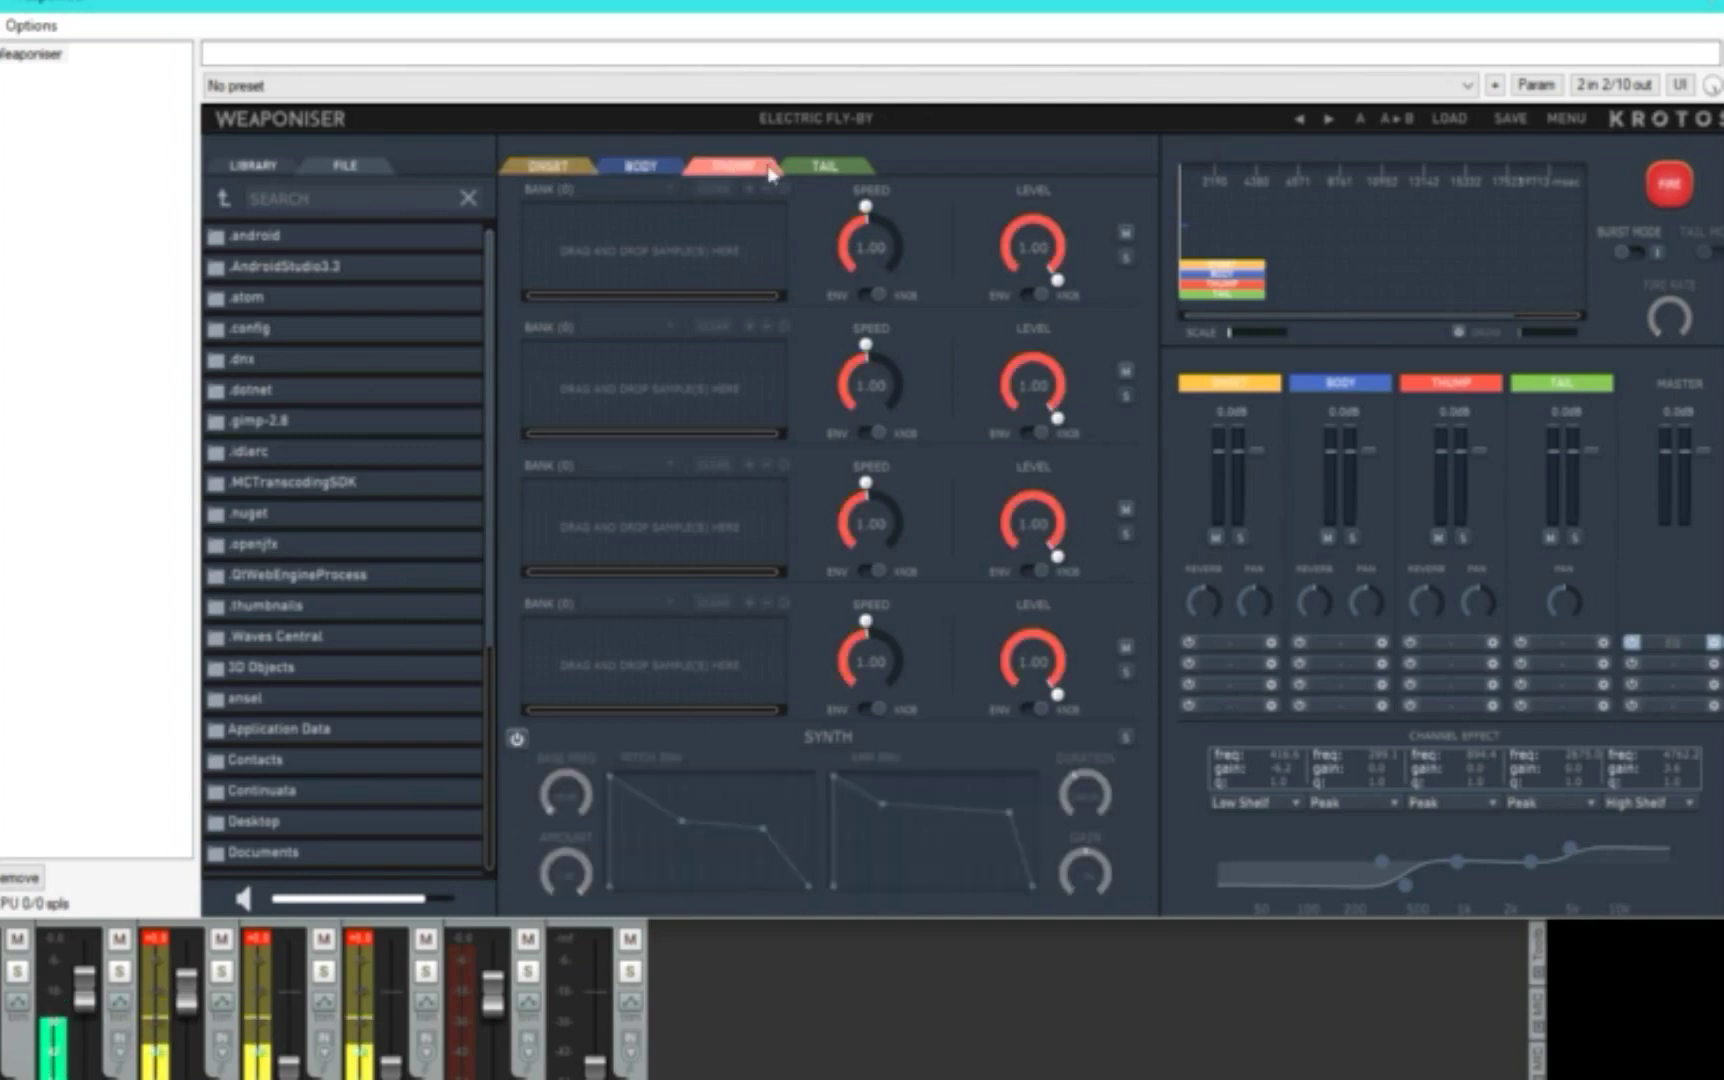
click(577, 176)
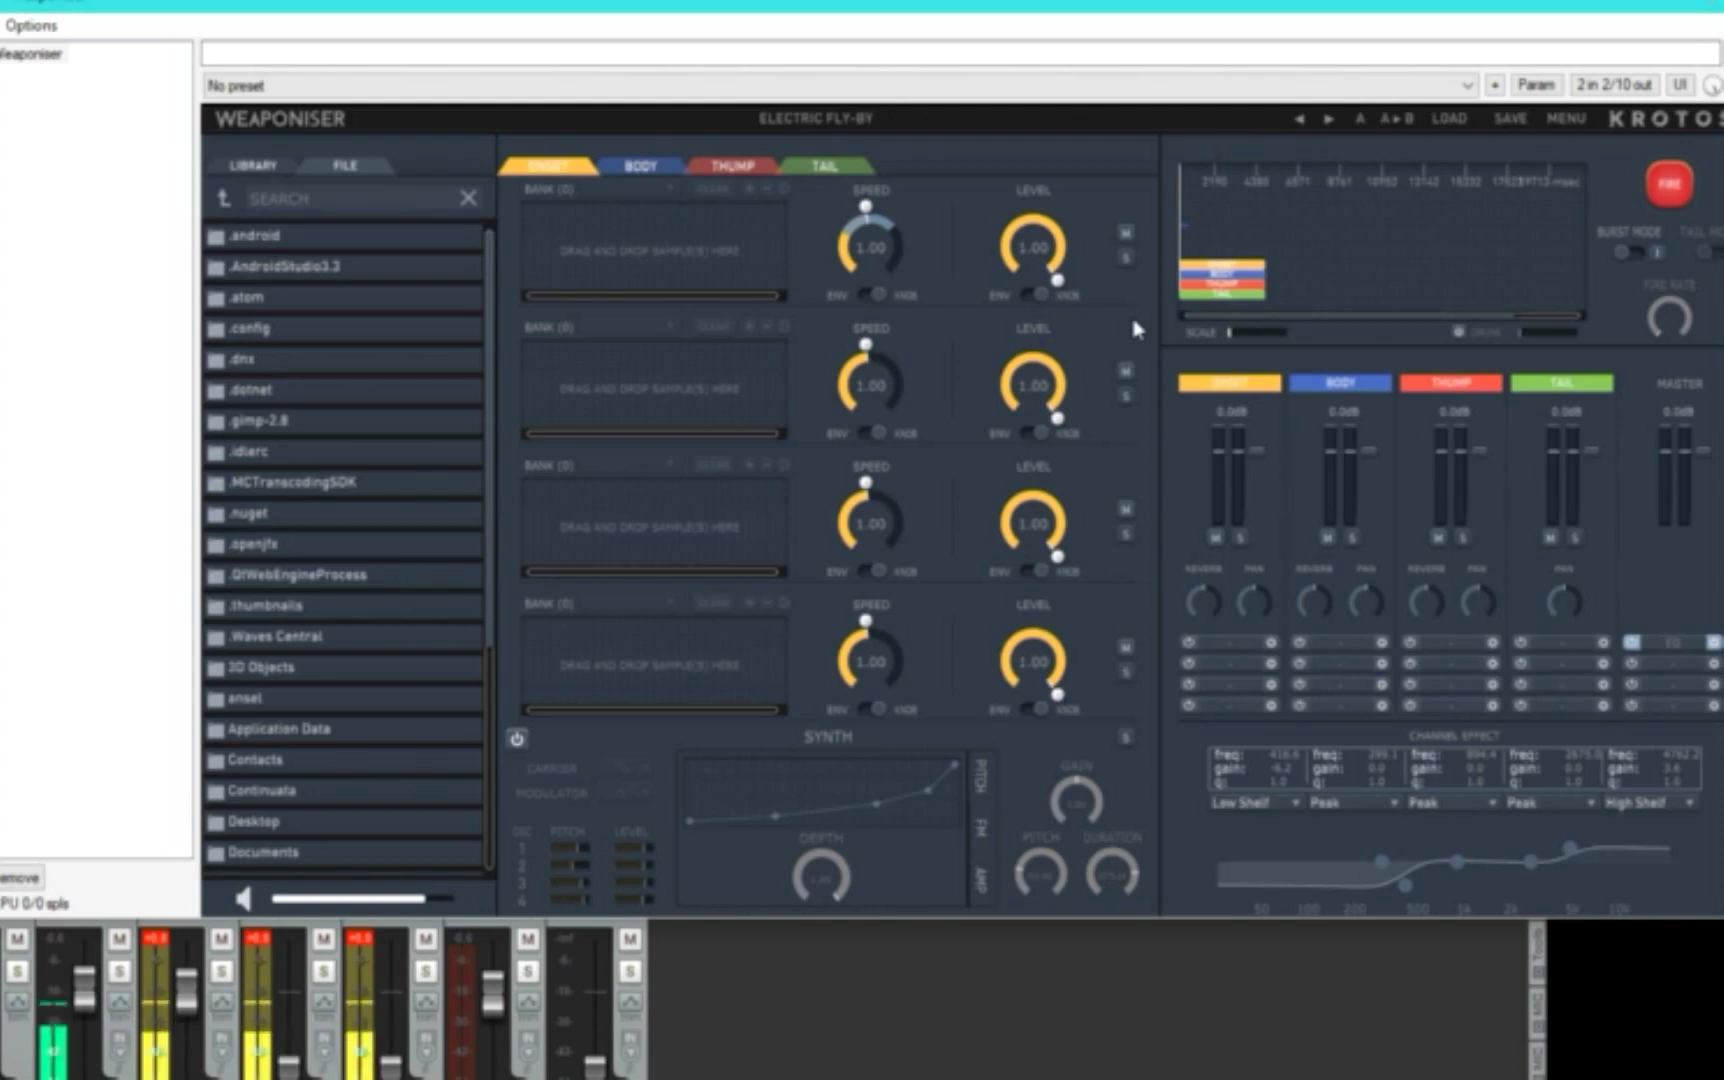
- Load the factory preset Wood Falls Close Mixed from the Body Falls group of 9_Battle Bundle
click(878, 132)
mouse_move(876, 194)
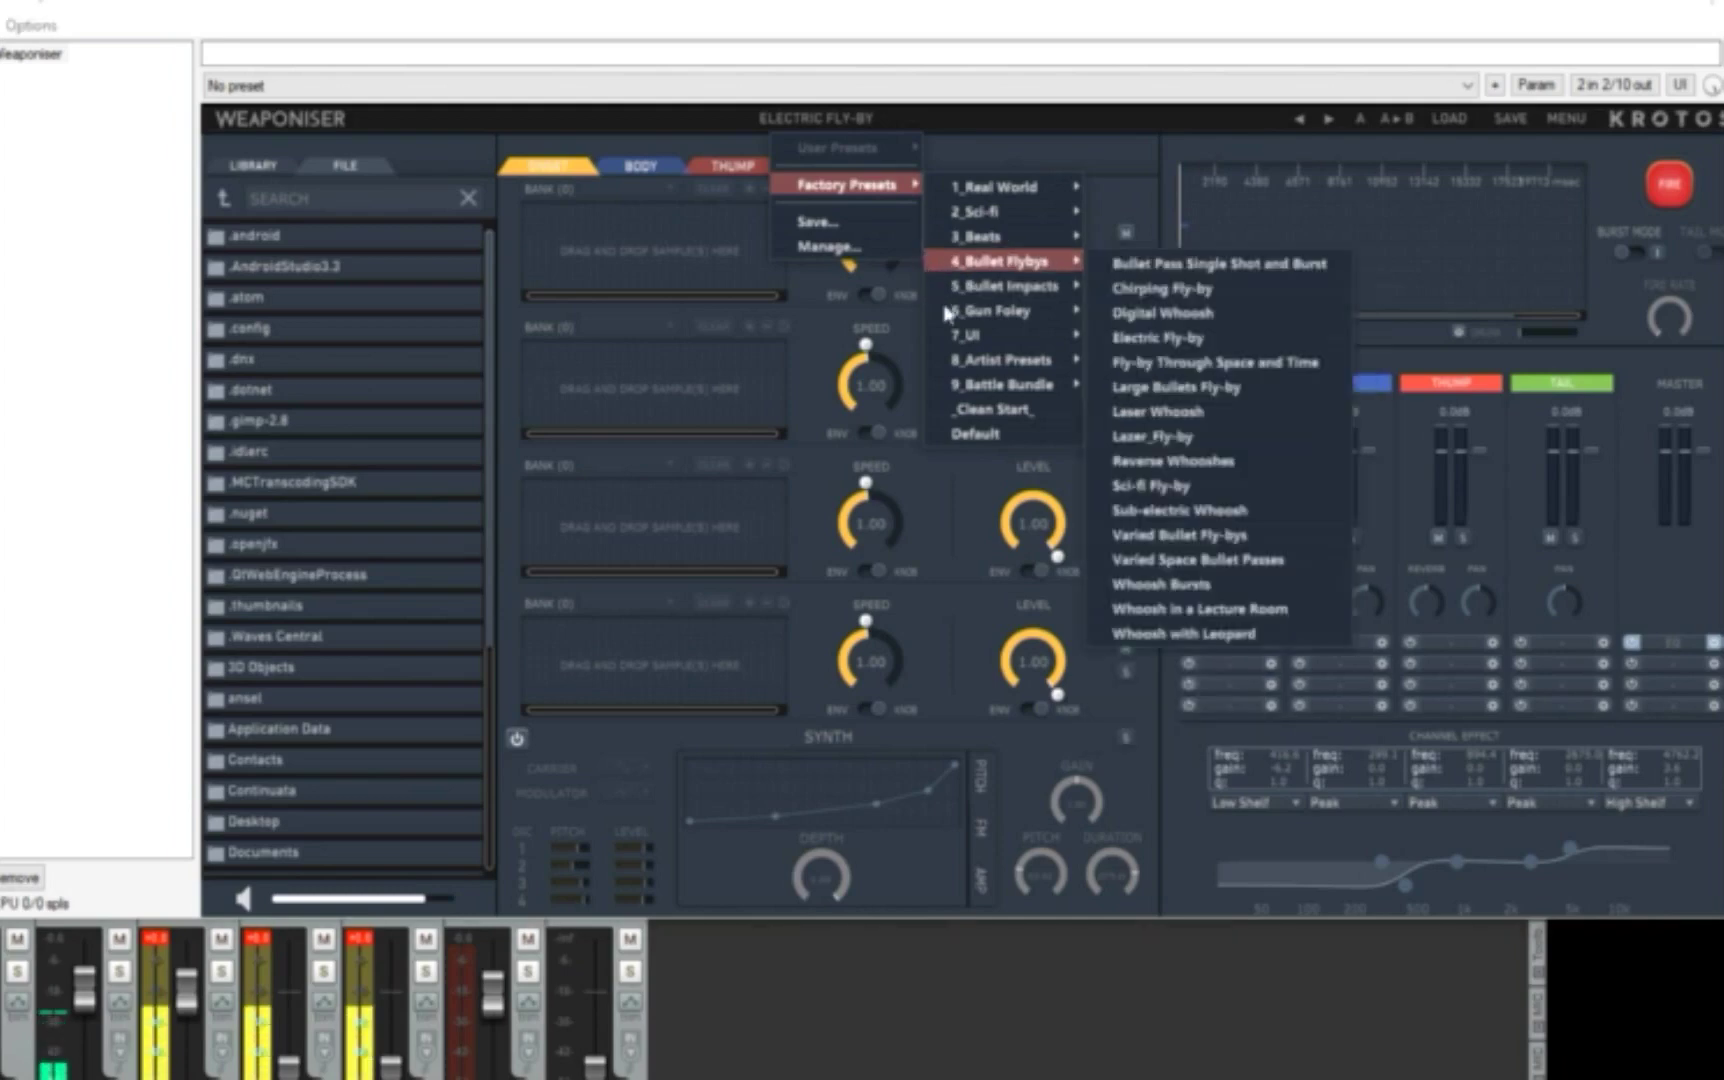
mouse_move(997, 390)
mouse_move(1150, 398)
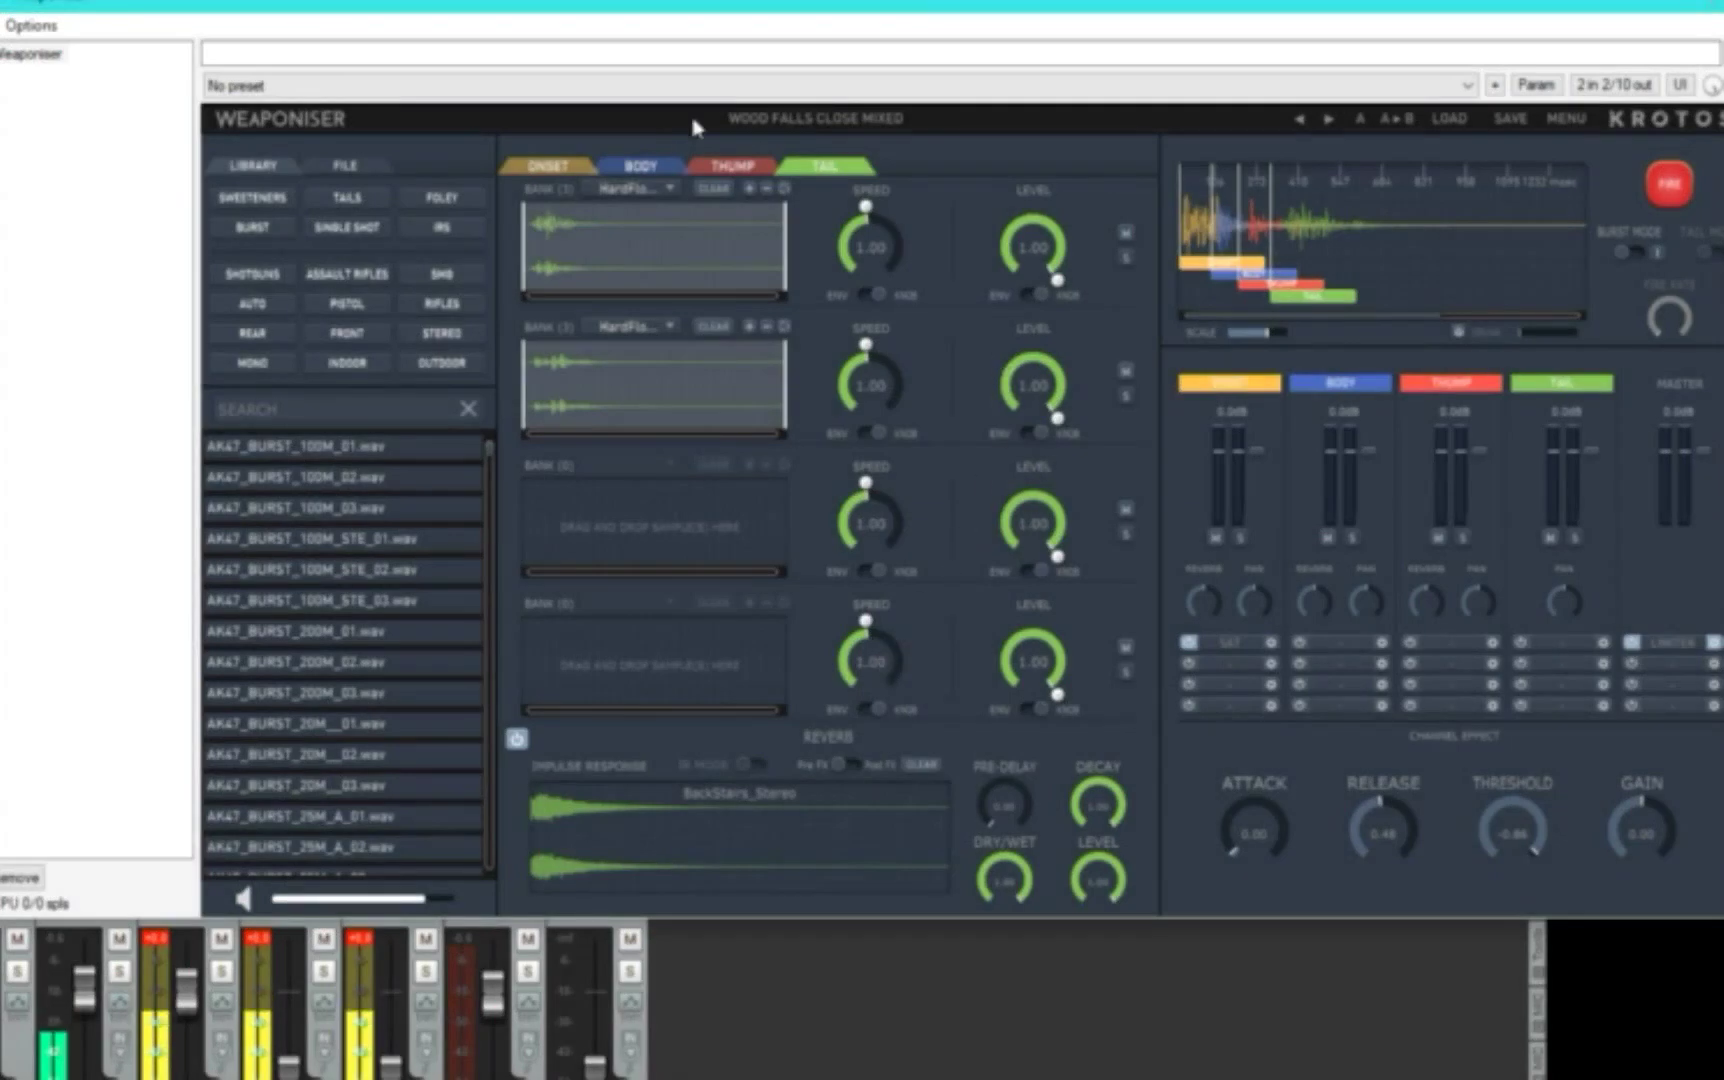
- Load the factory preset The Executioner from the Swords and Shields group of 9_Battle Bundle
click(815, 120)
mouse_move(876, 190)
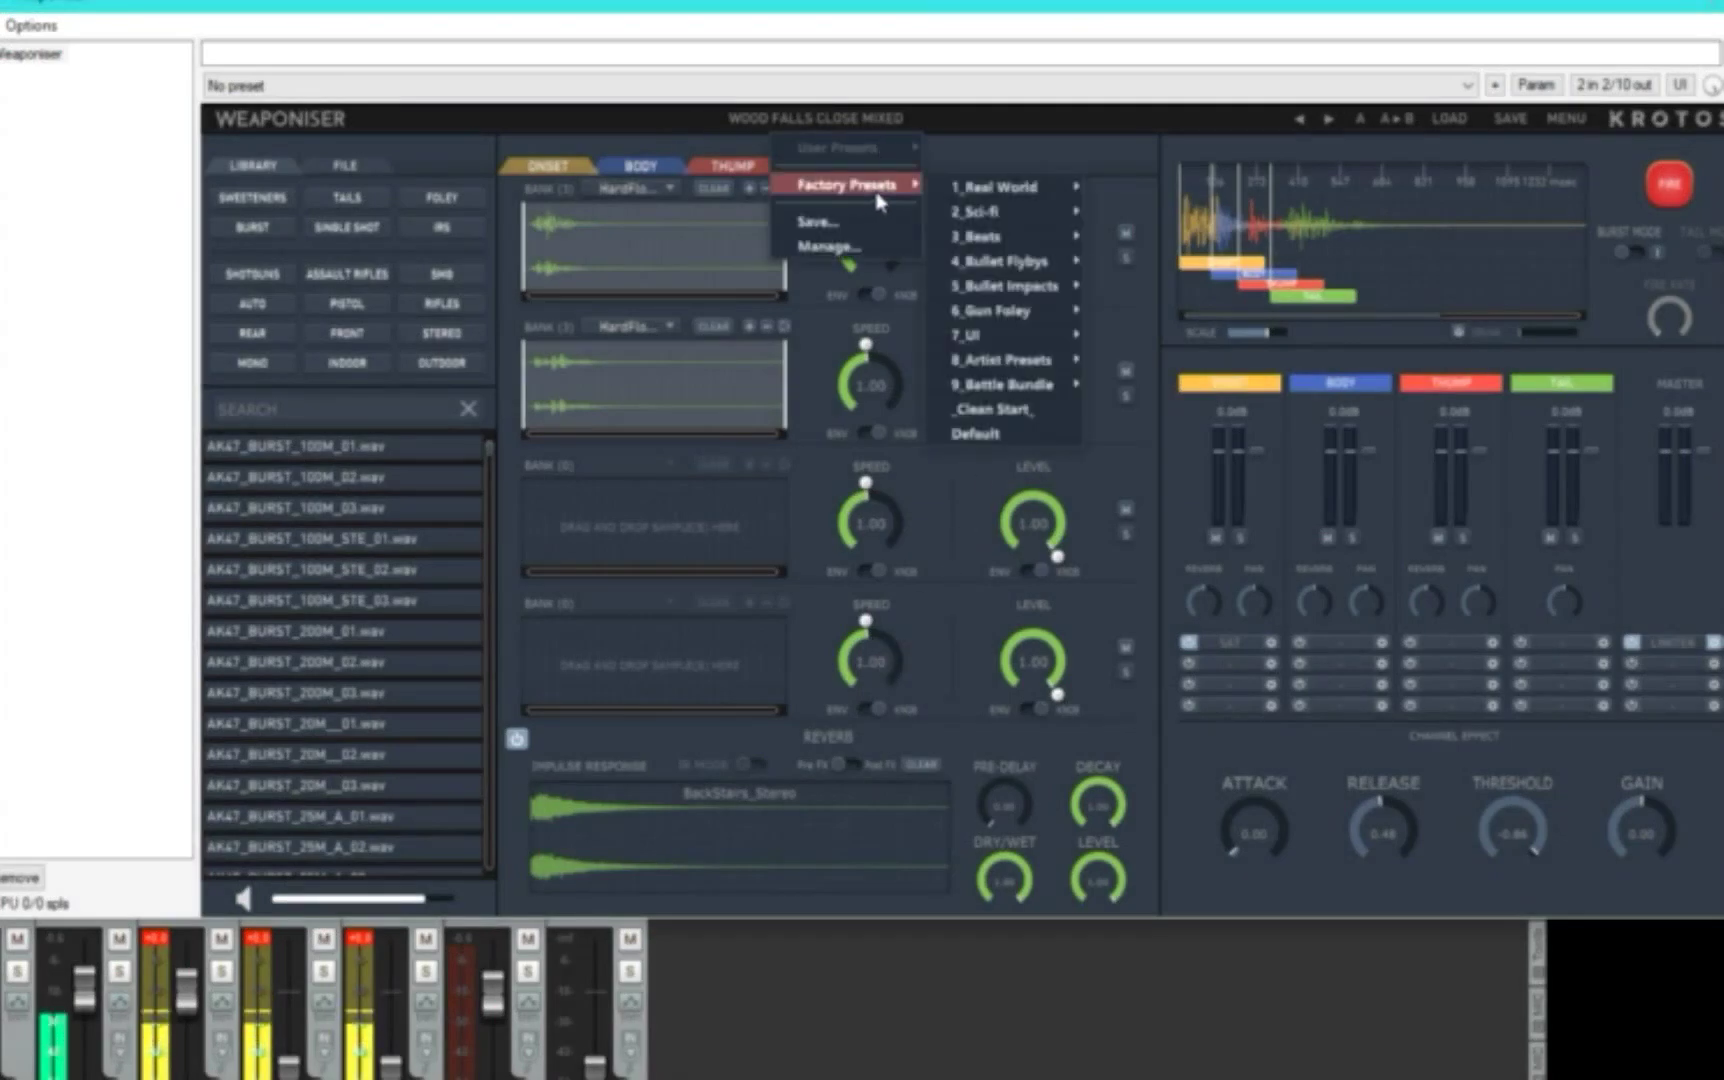
mouse_move(967, 365)
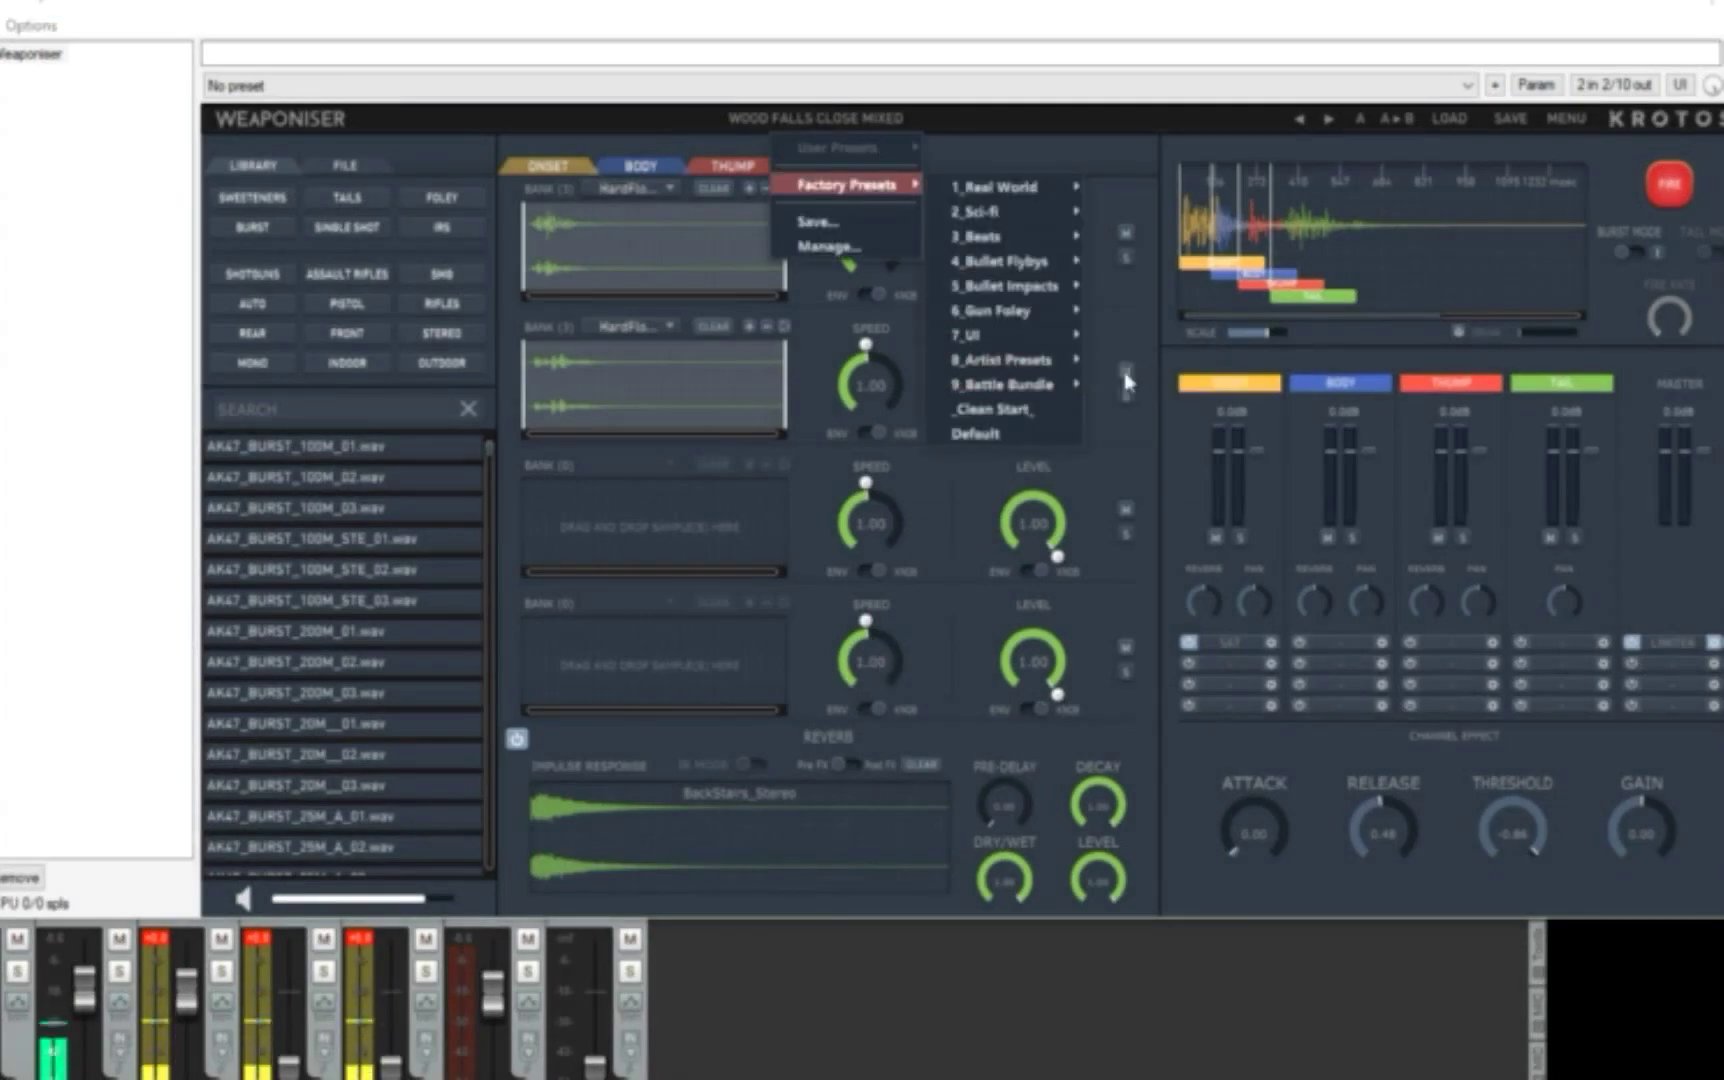
mouse_move(1070, 385)
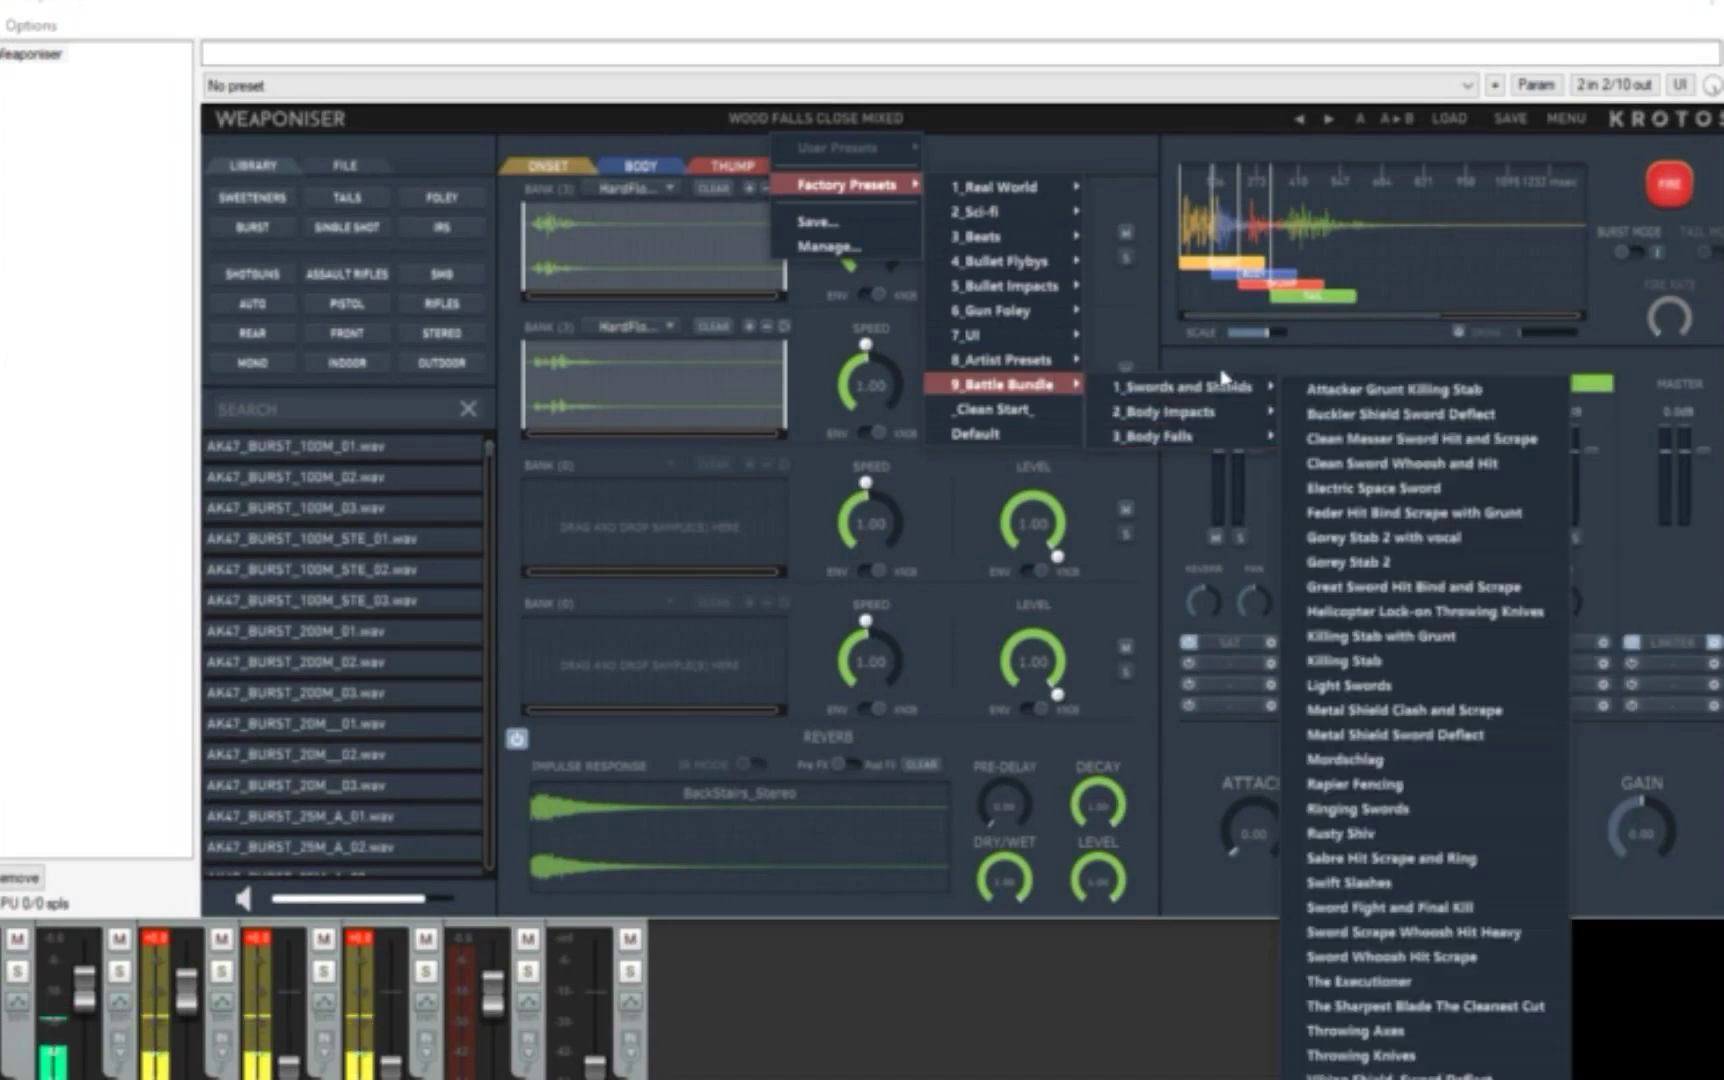
mouse_move(1230, 387)
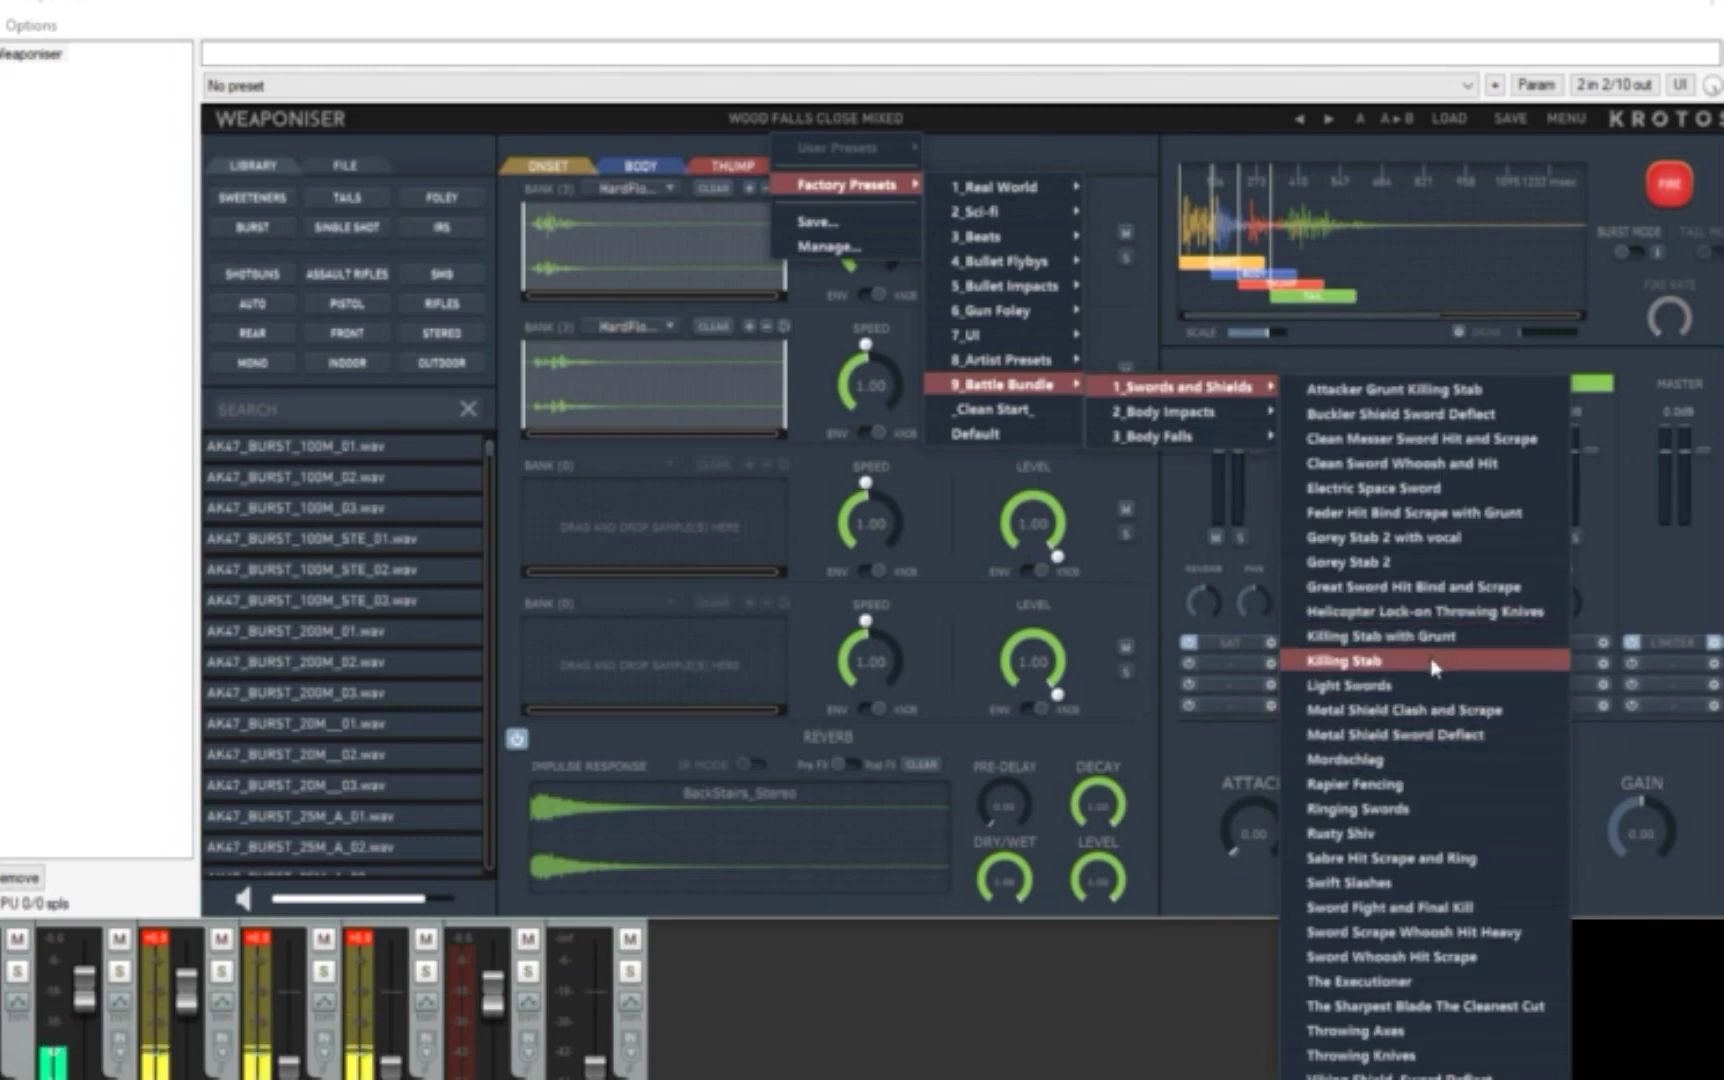
click(1428, 985)
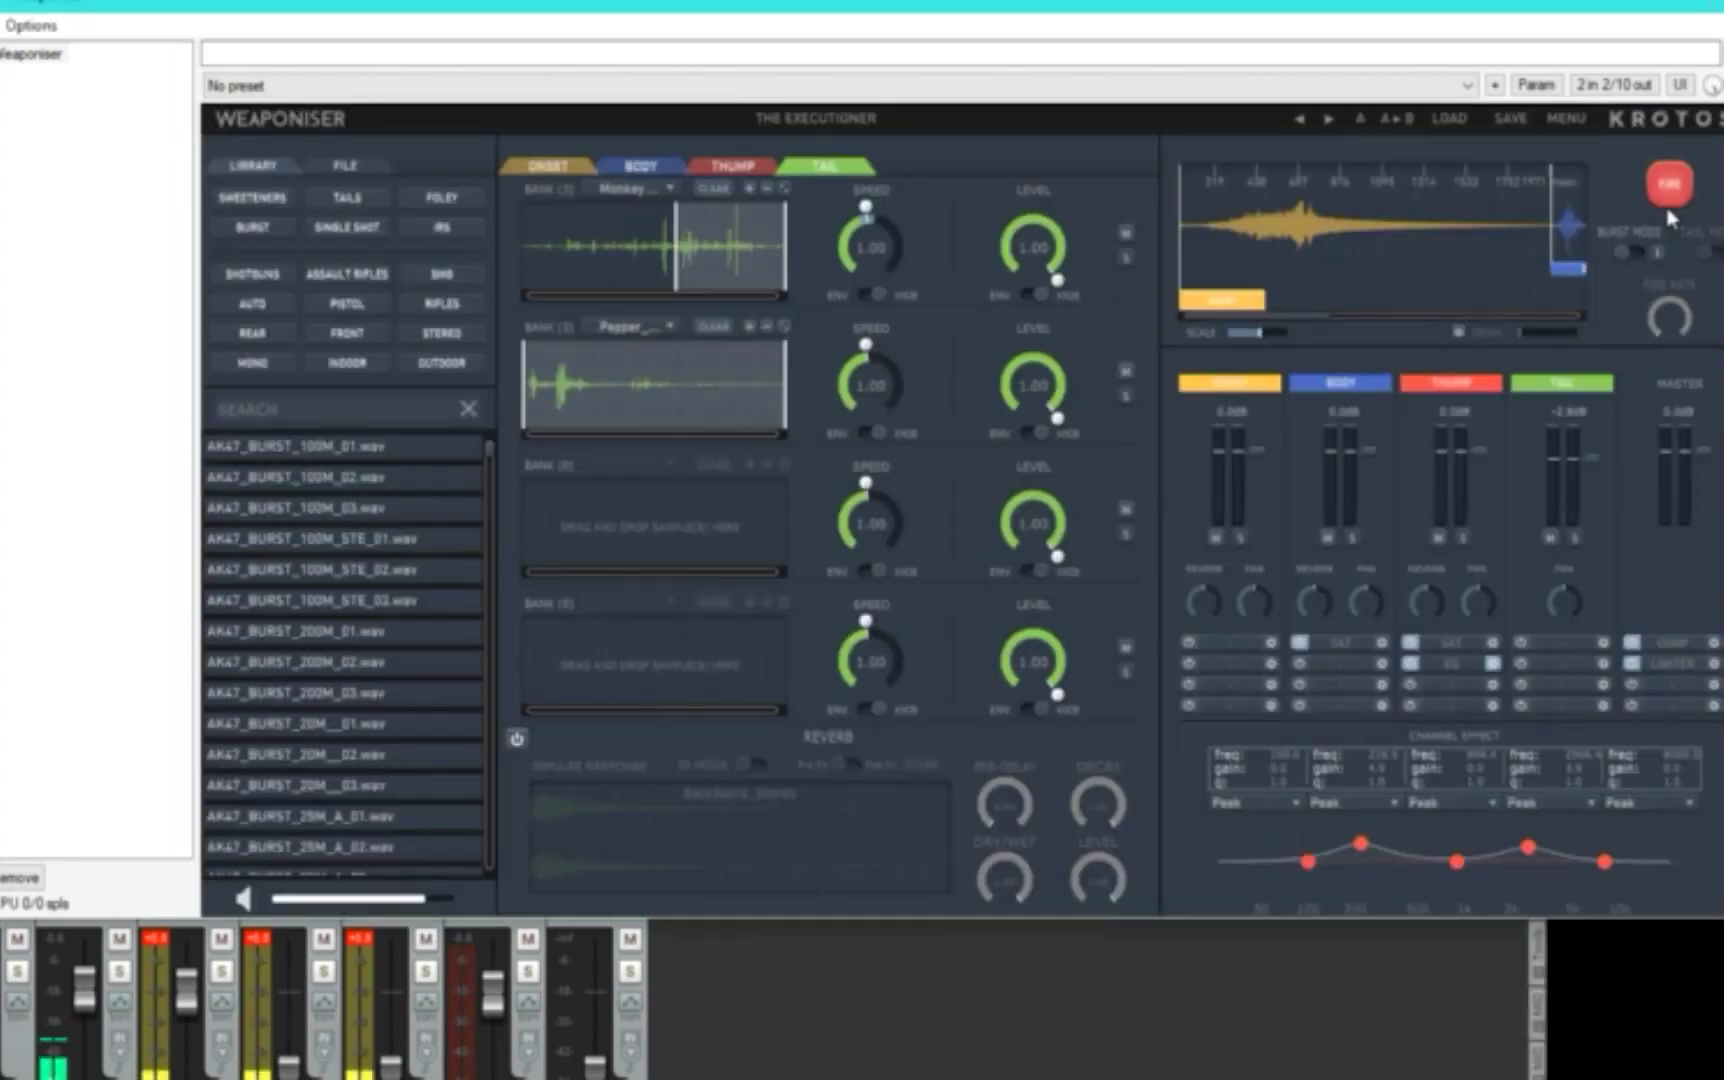
- Fire The Executioner twice to audition it and inspect its waveform timeline
click(1668, 210)
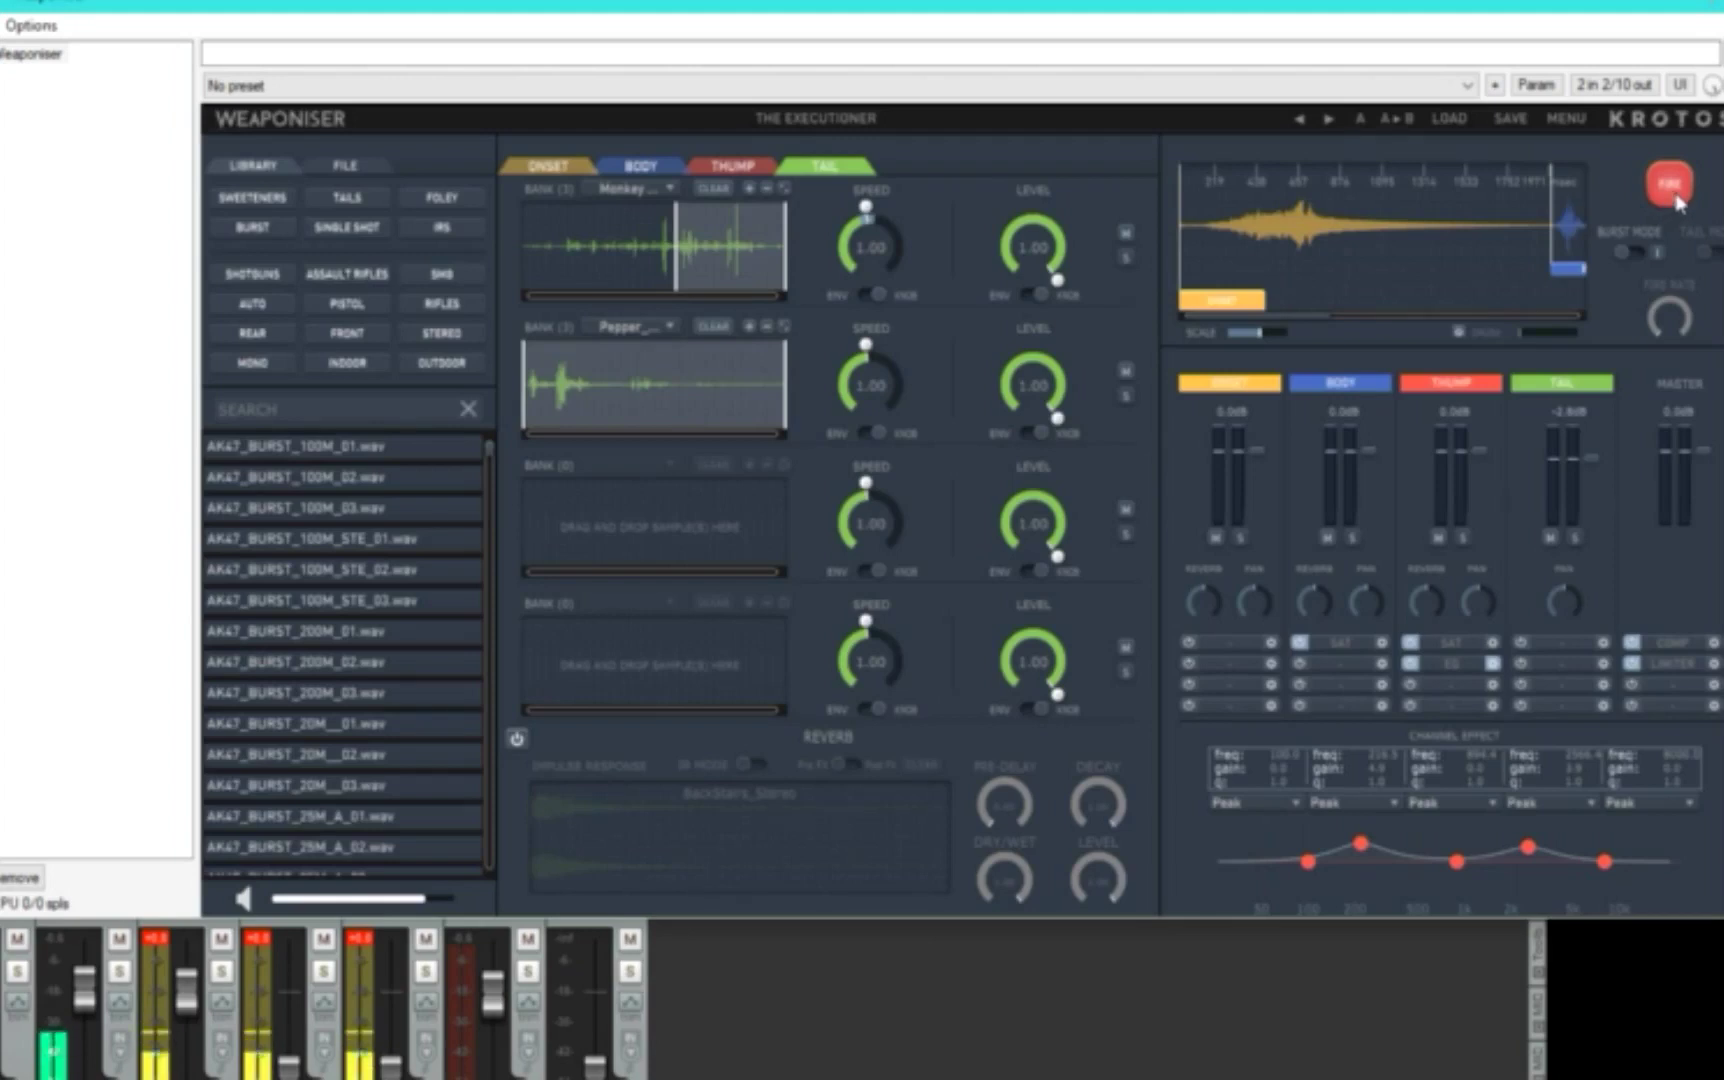
click(1679, 201)
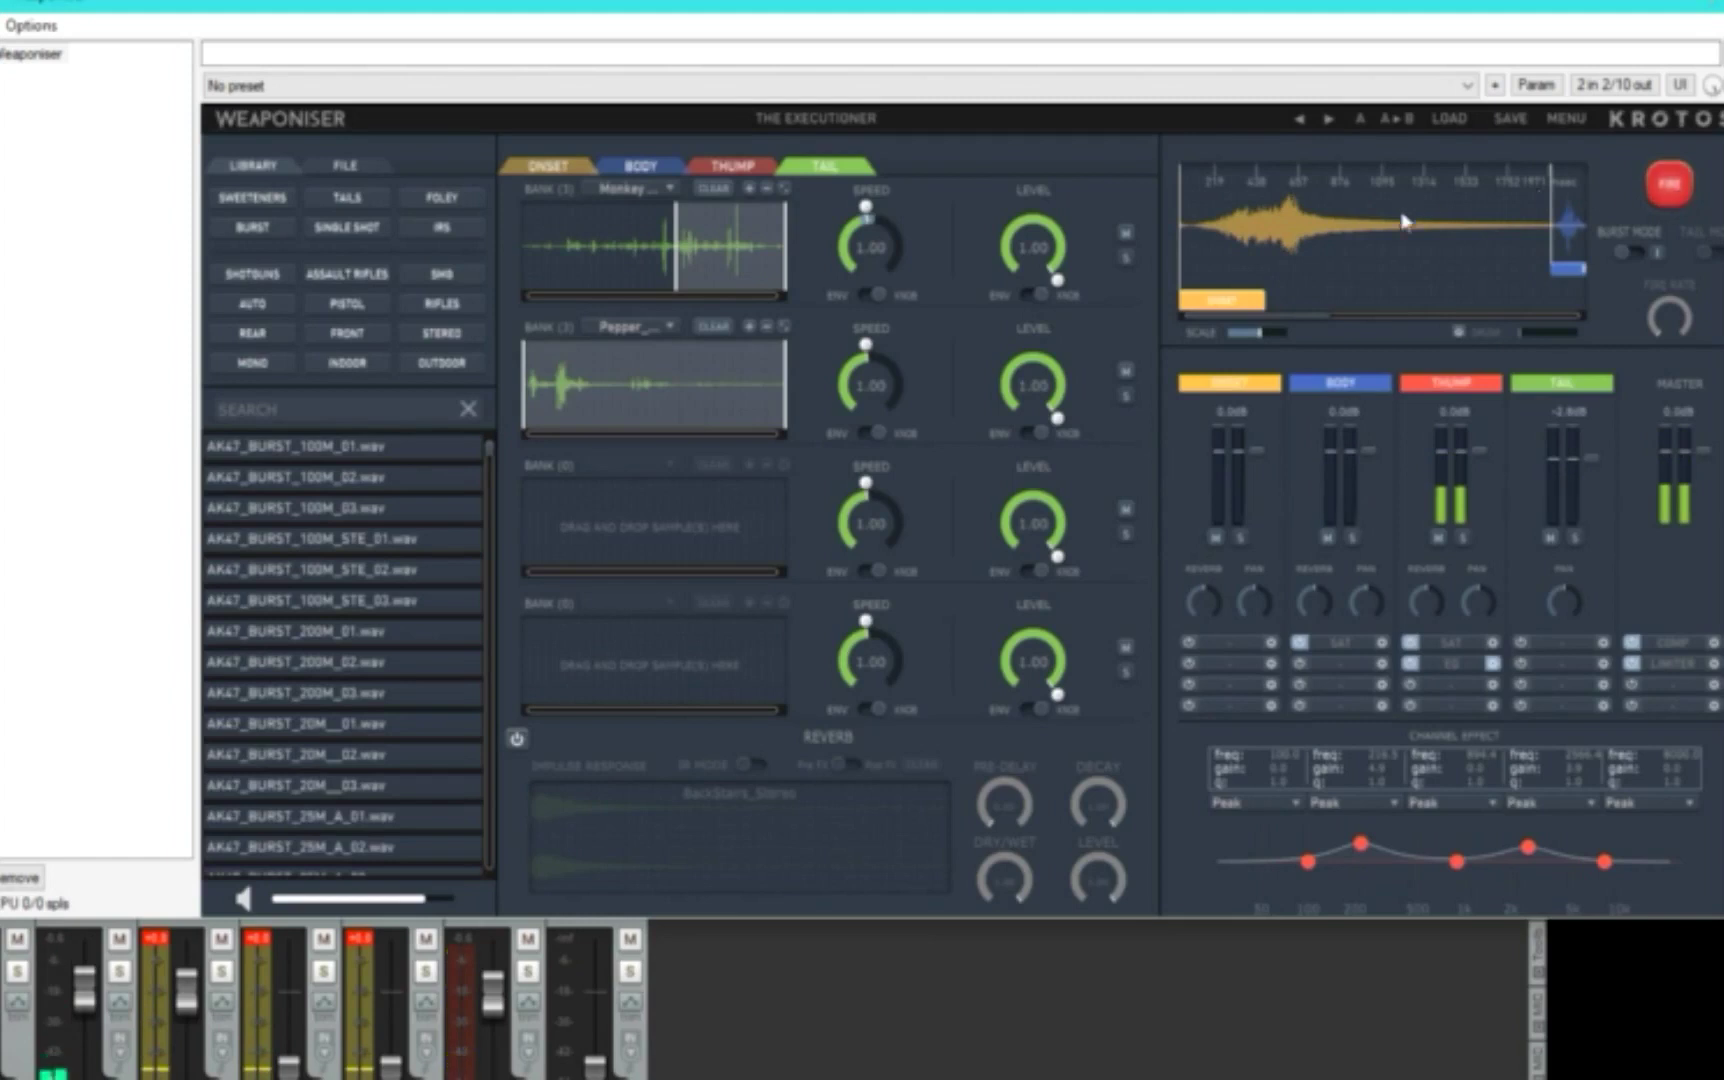
drag(1314, 316, 1278, 316)
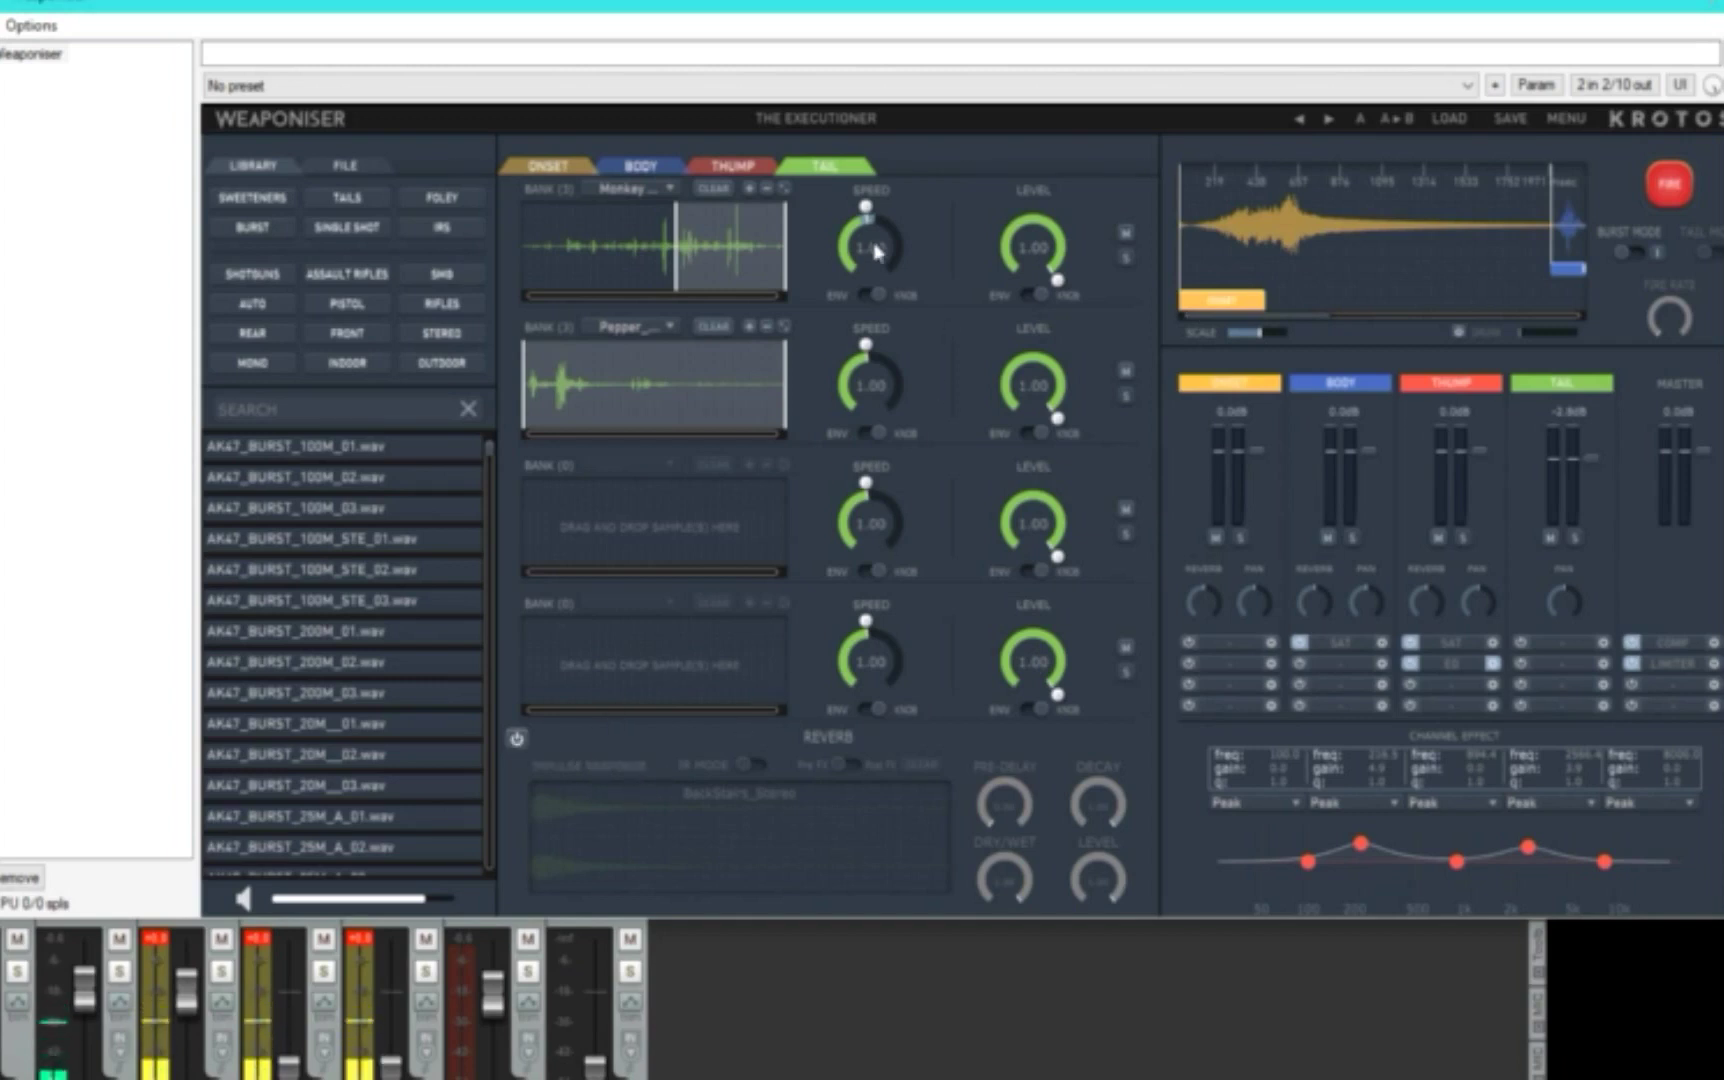
- Load the factory preset Wood Falls Close in an Office from the Body Falls group of 9_Battle Bundle
click(862, 123)
mouse_move(888, 190)
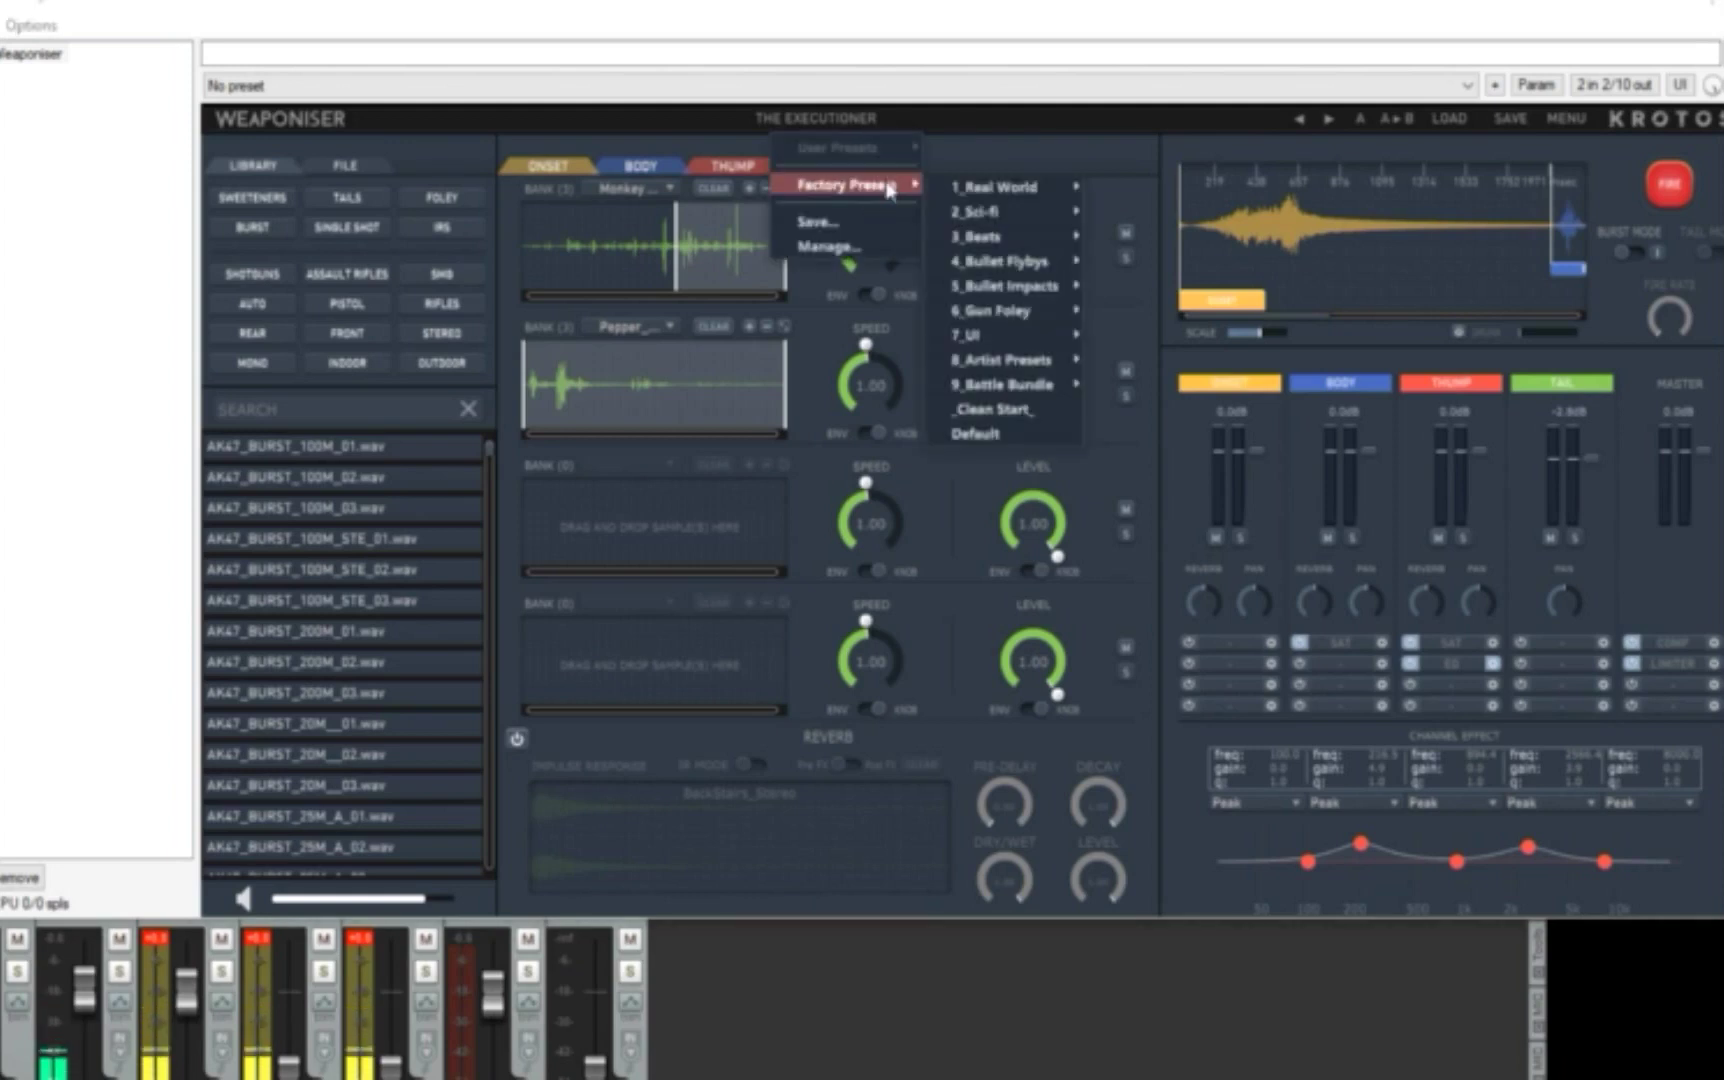
mouse_move(1025, 385)
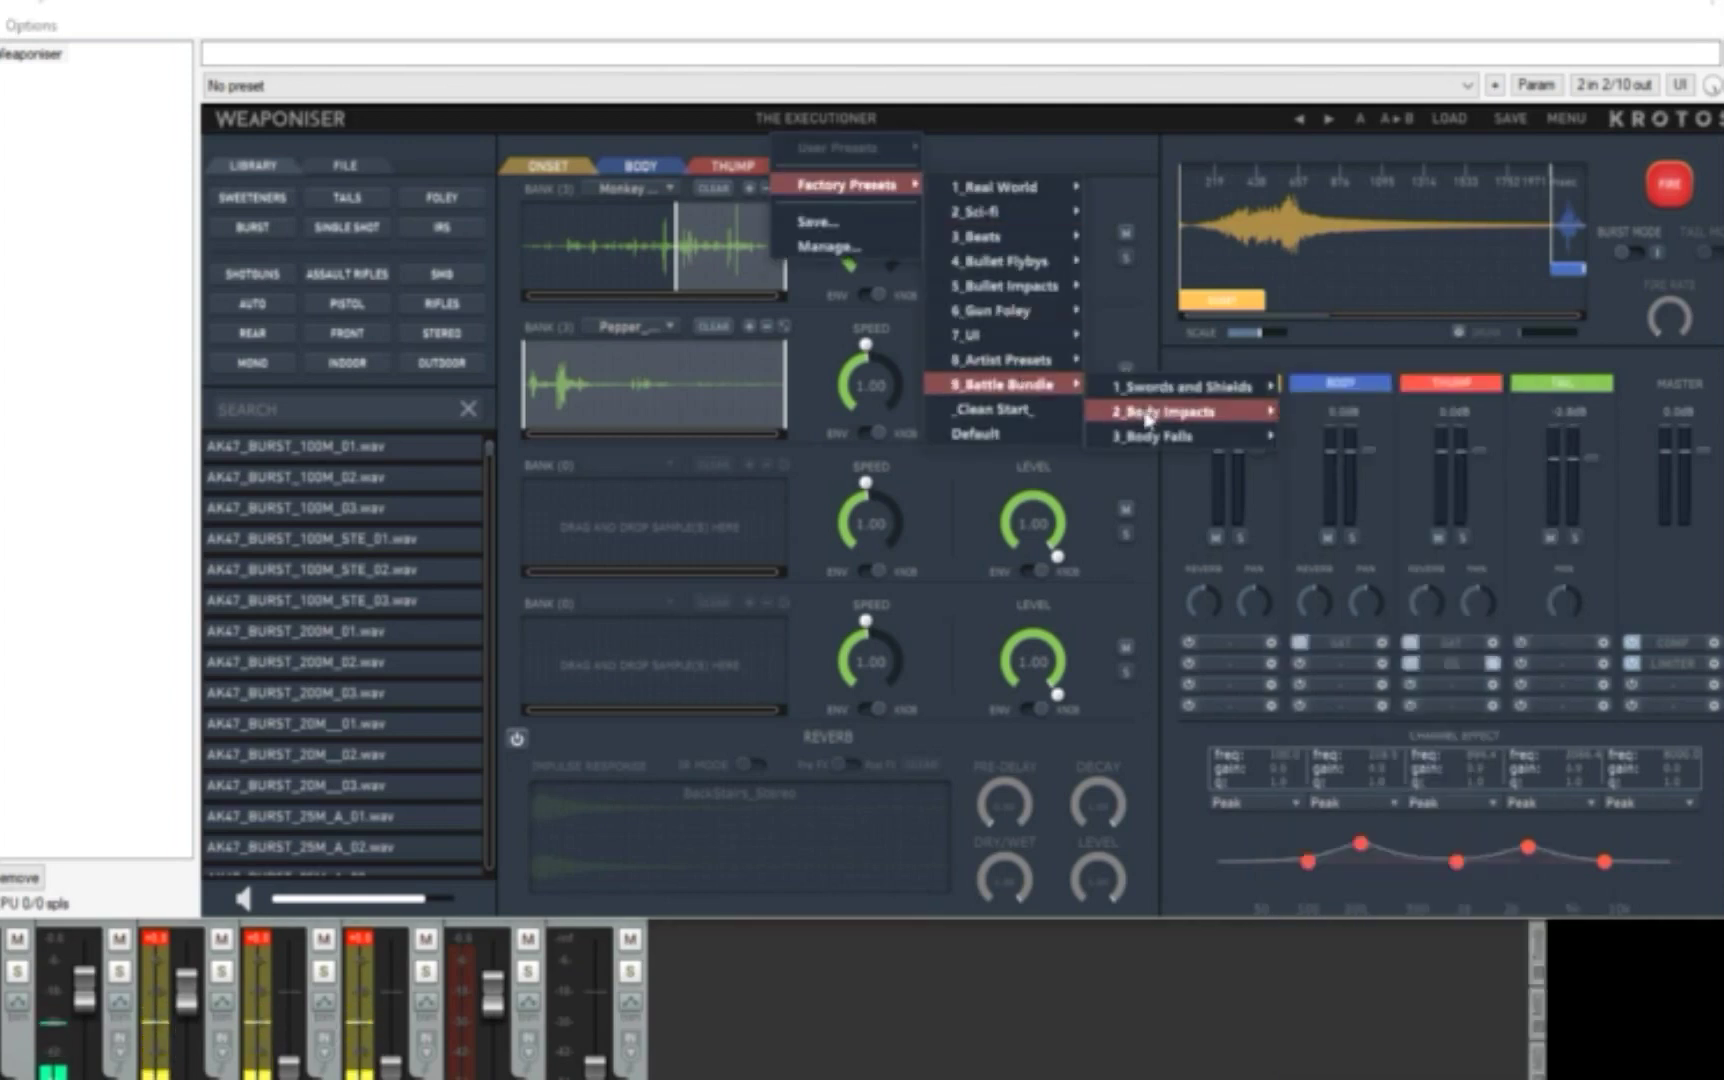
mouse_move(1158, 440)
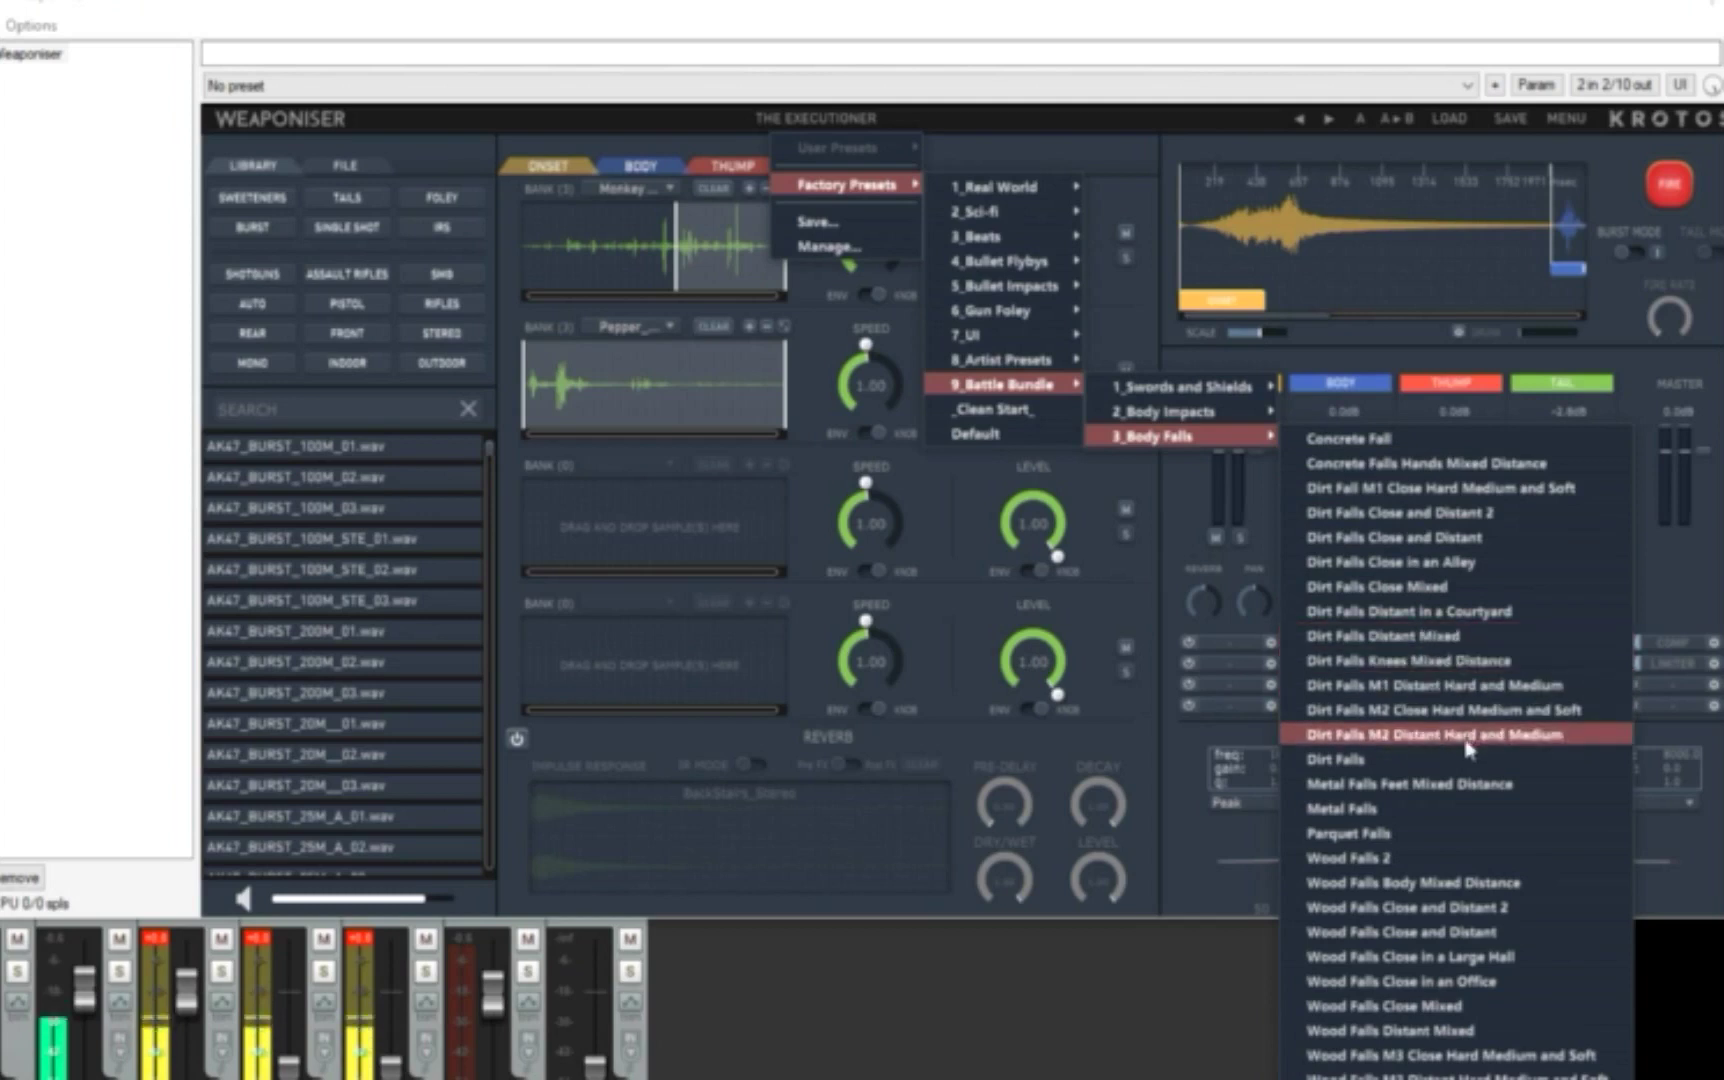
click(1469, 982)
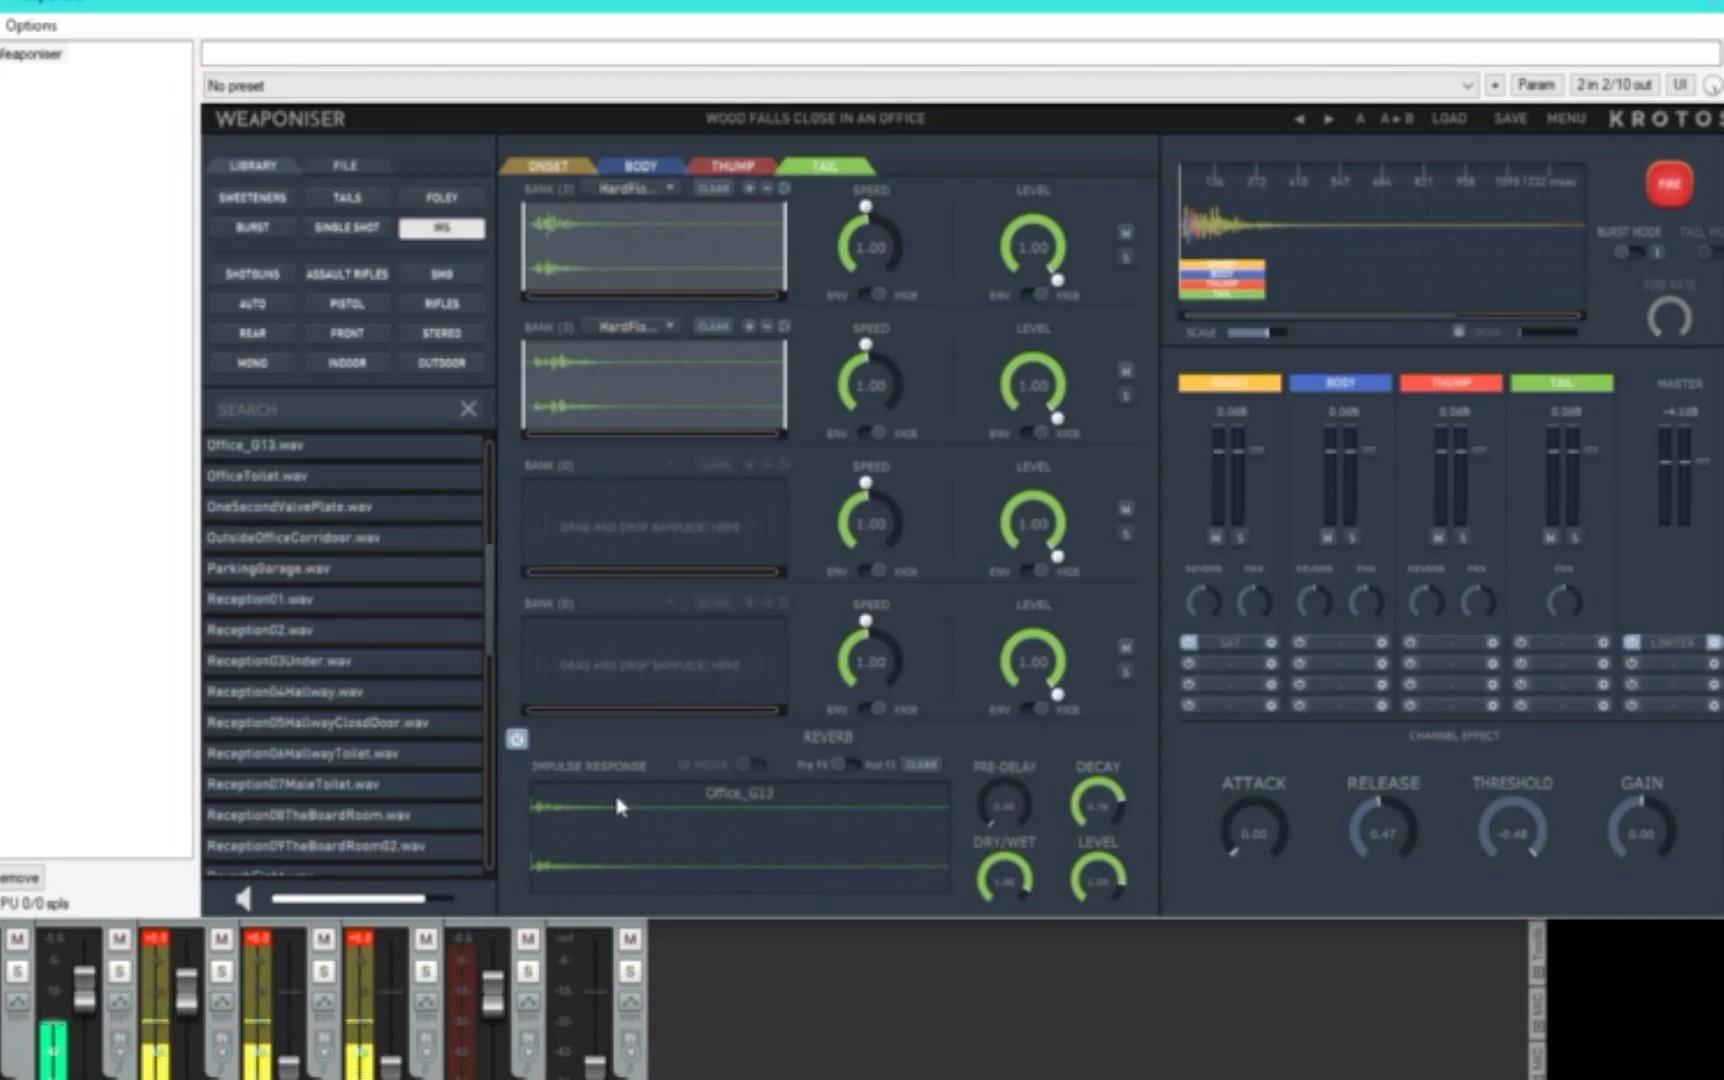
- Browse the impulse response samples in the library, check the file browser and return to the library
scroll(400, 680, down, 5)
scroll(340, 450, up, 8)
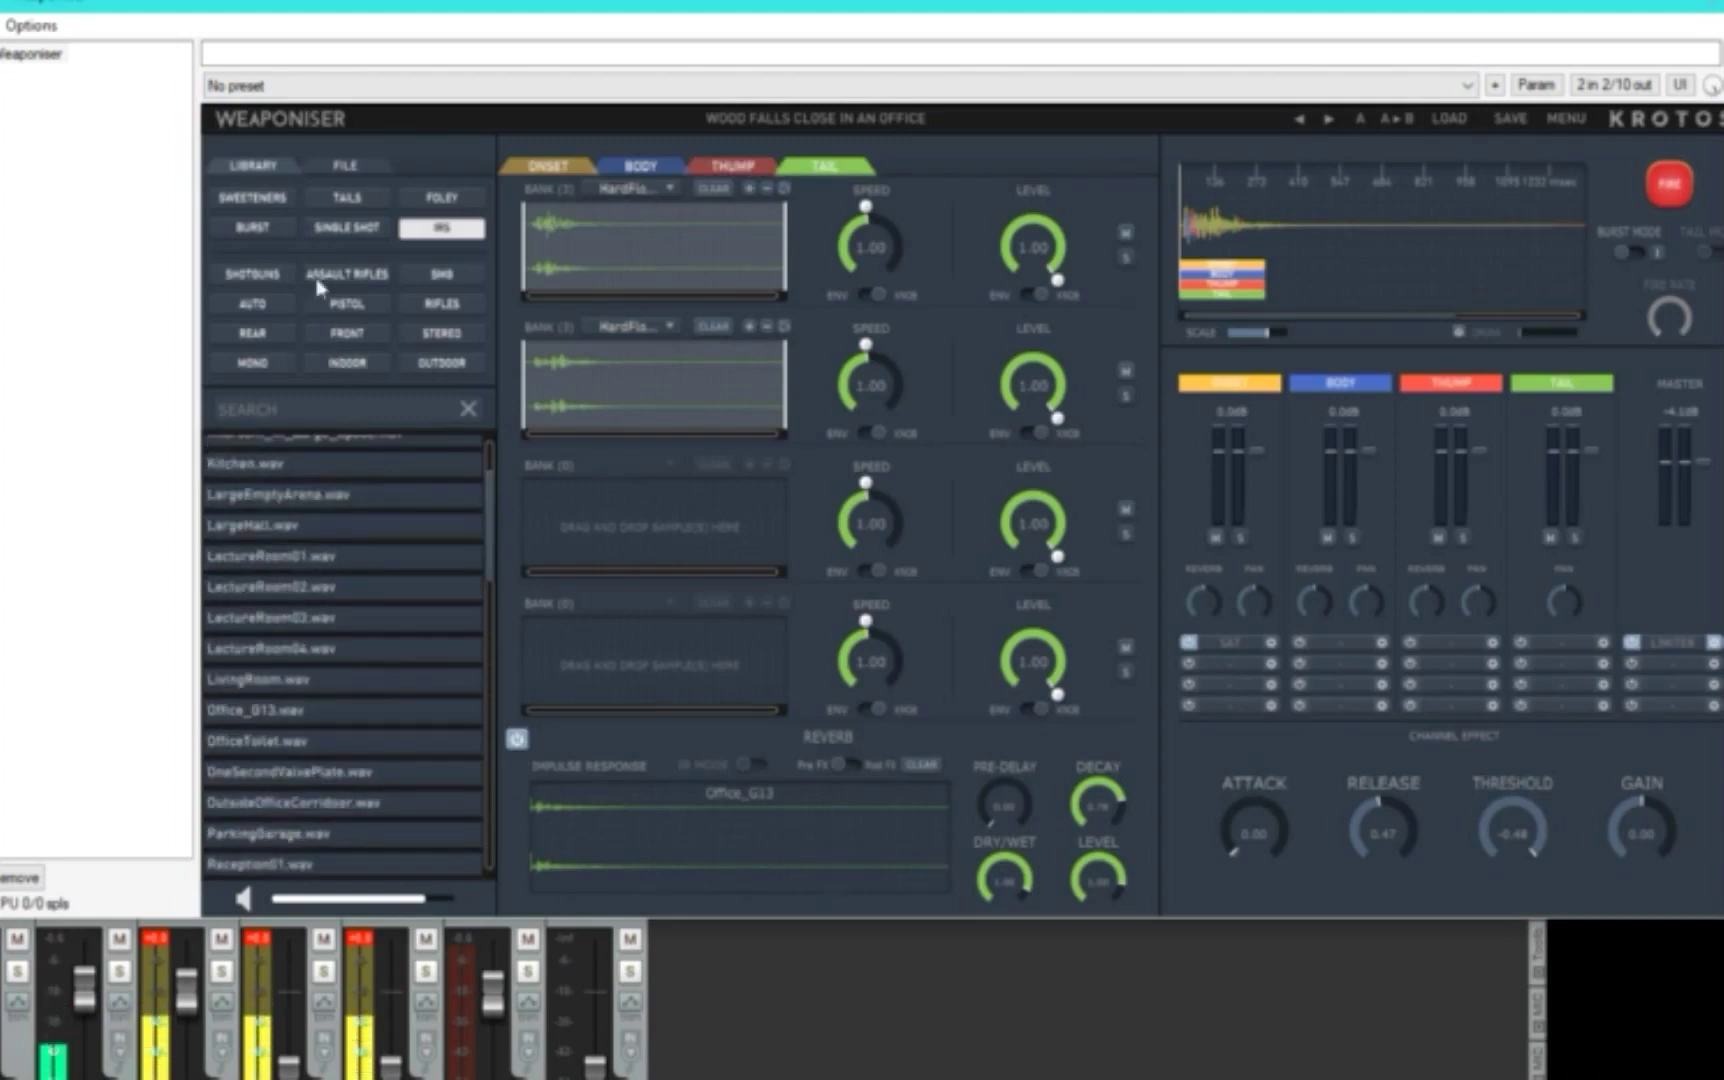
click(340, 165)
click(253, 165)
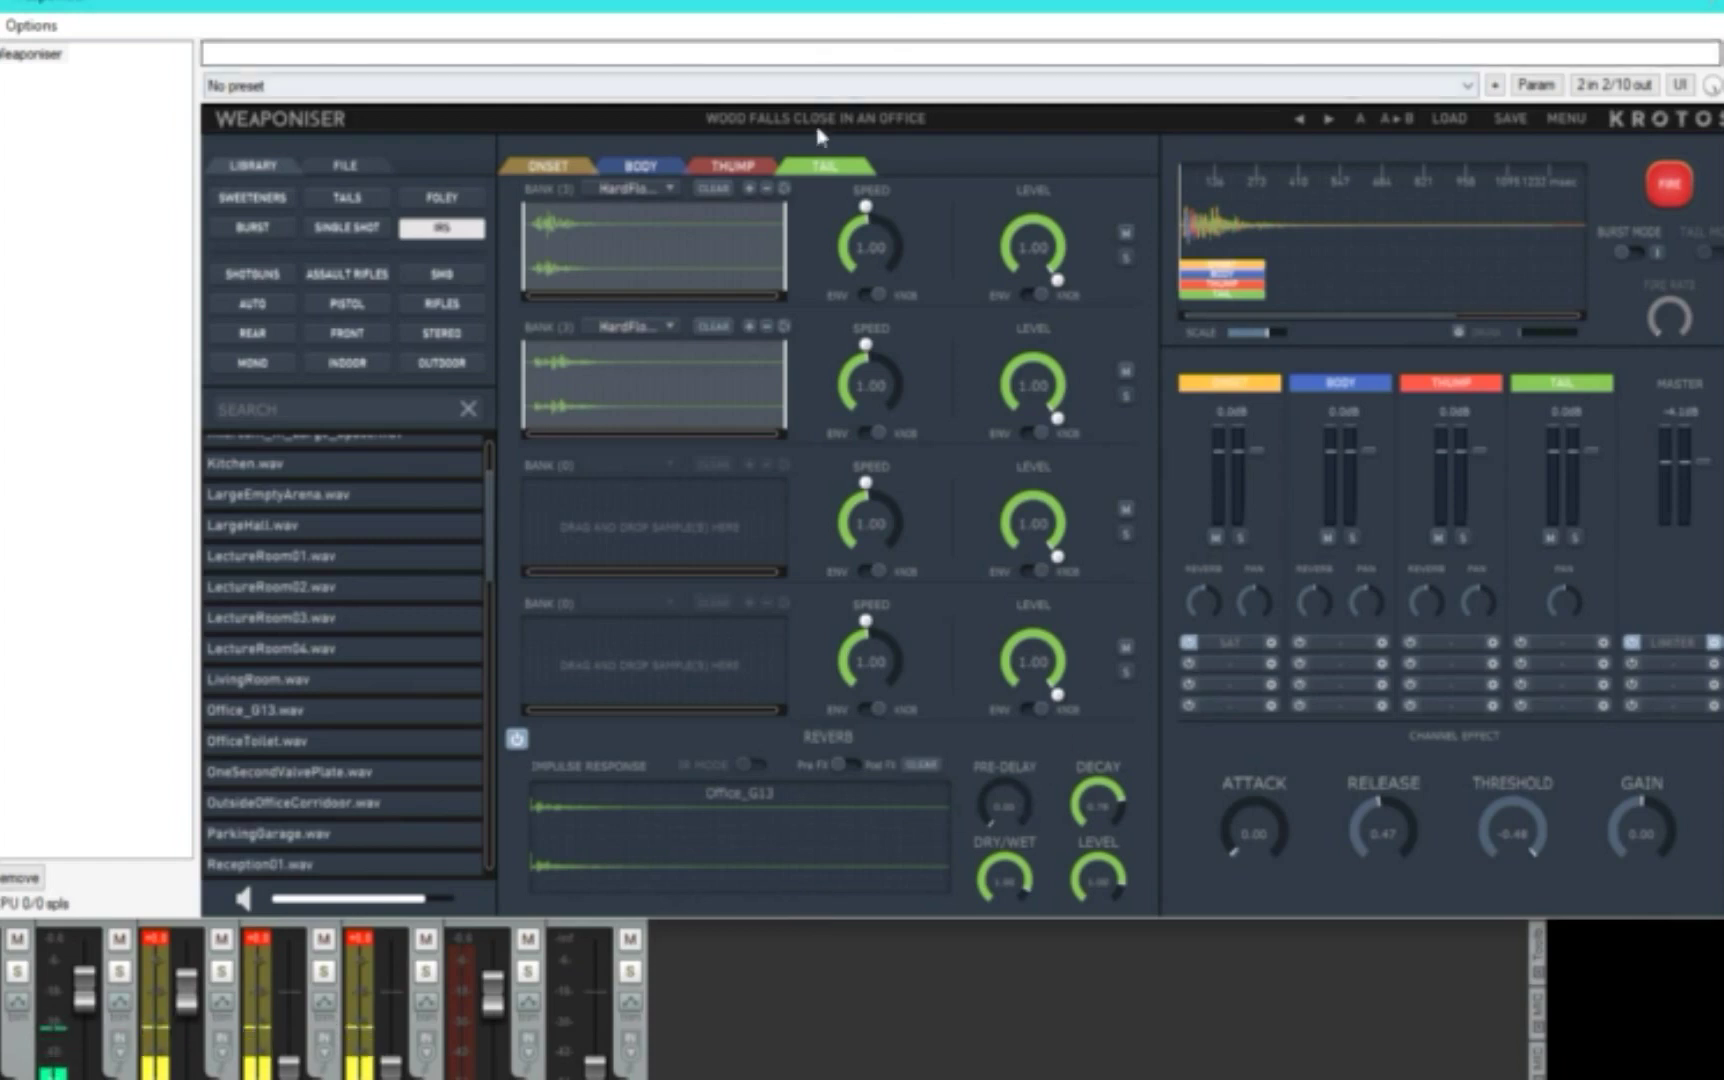
- Load the factory preset Fast 1 2 Punches from the Body Impacts group of 9_Battle Bundle
click(862, 86)
click(865, 127)
click(865, 127)
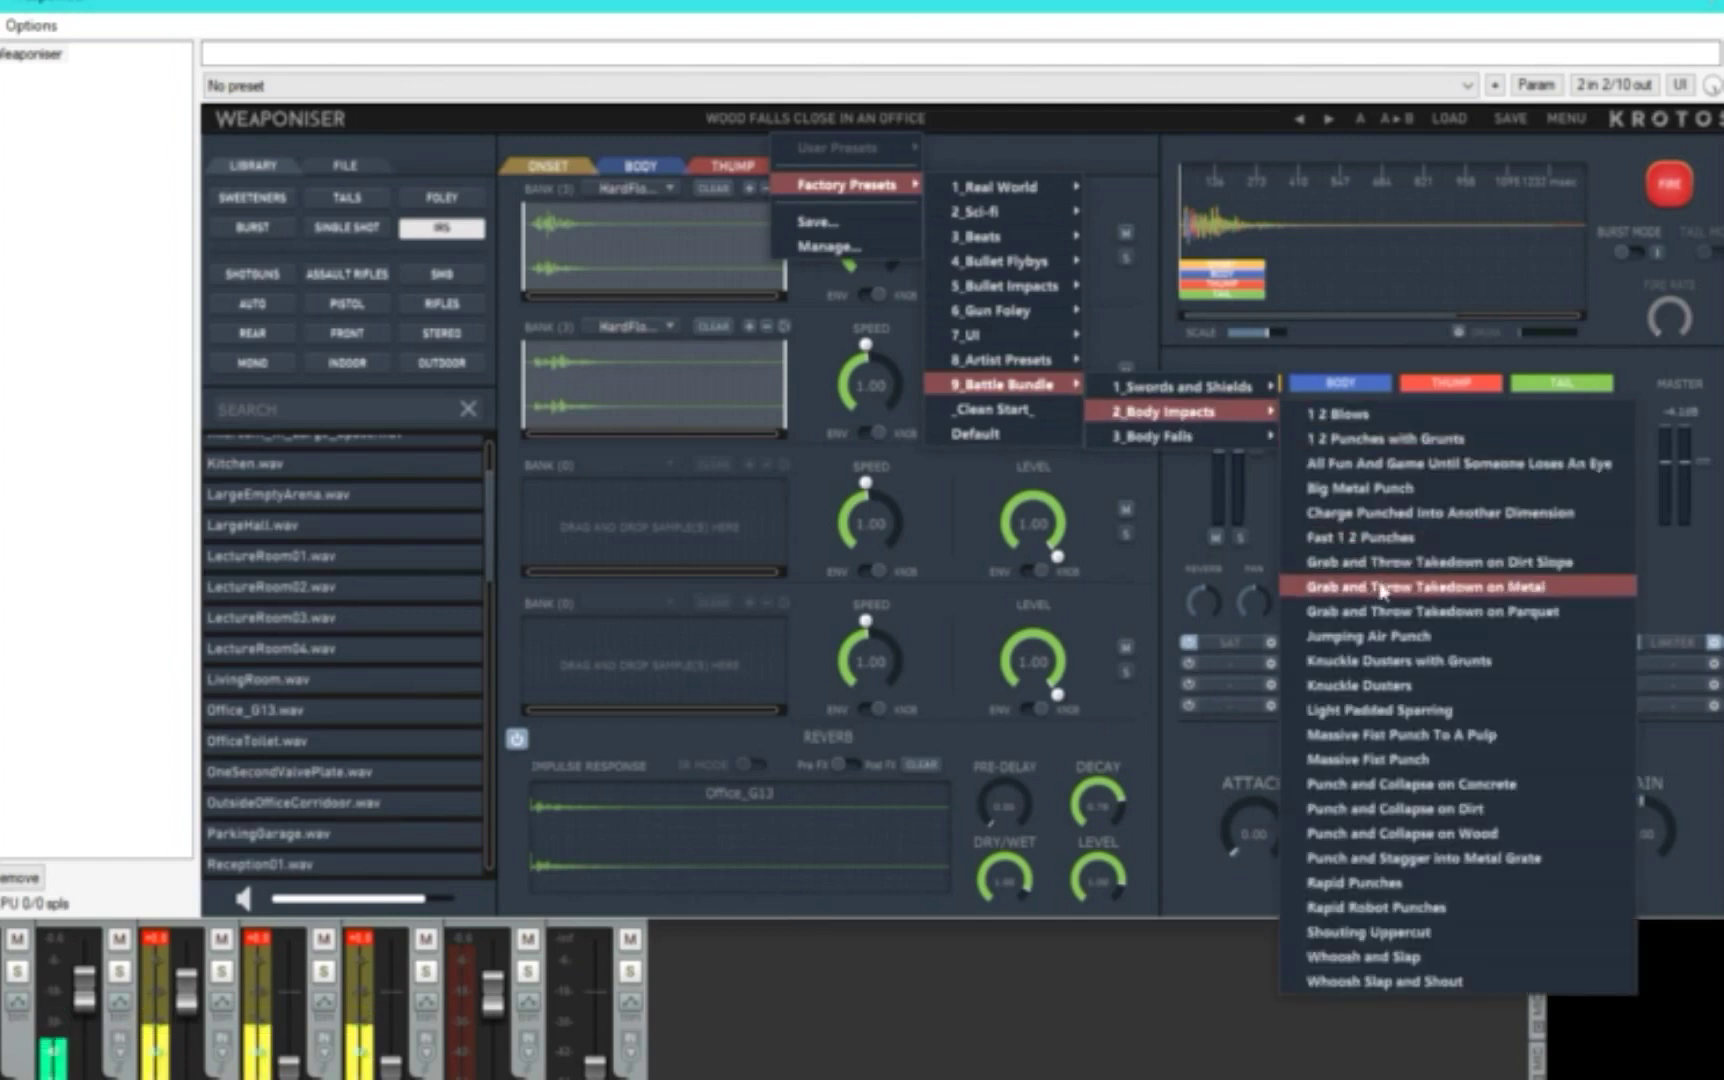
click(1393, 545)
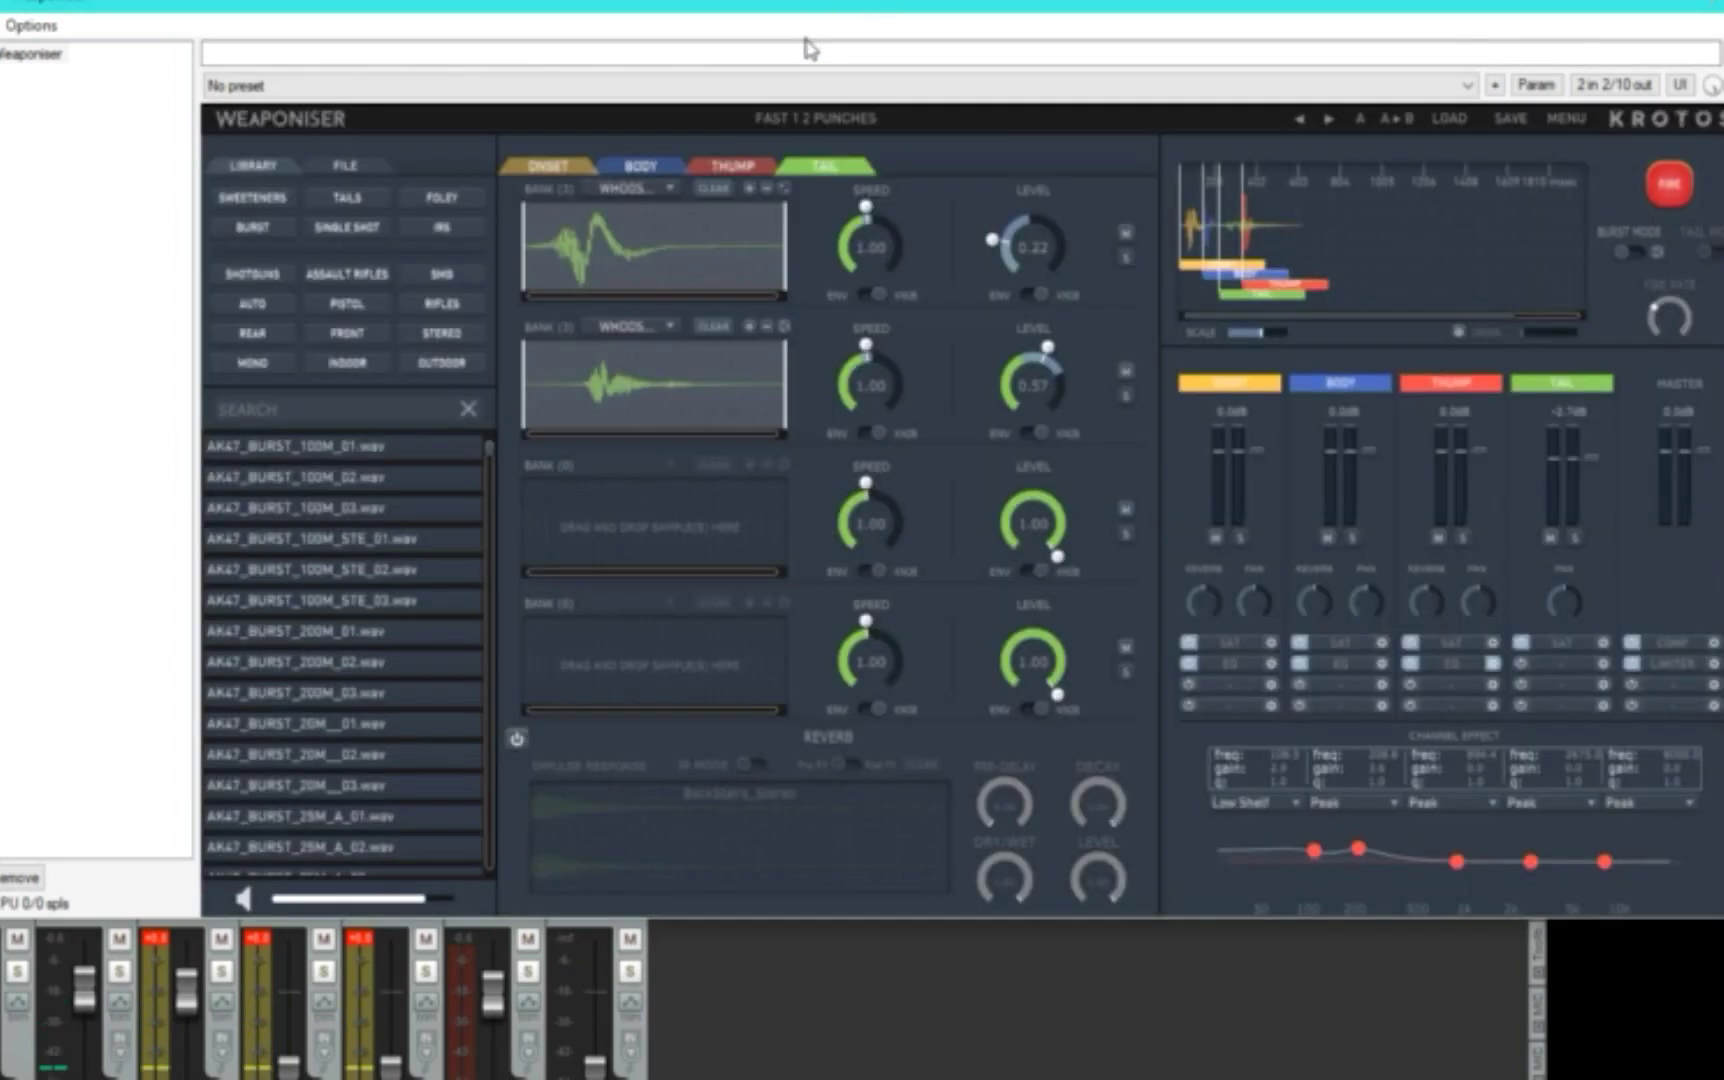
- Move the Weaponiser window away to uncover the DAW's track list and put it back
drag(816, 4, 1179, 553)
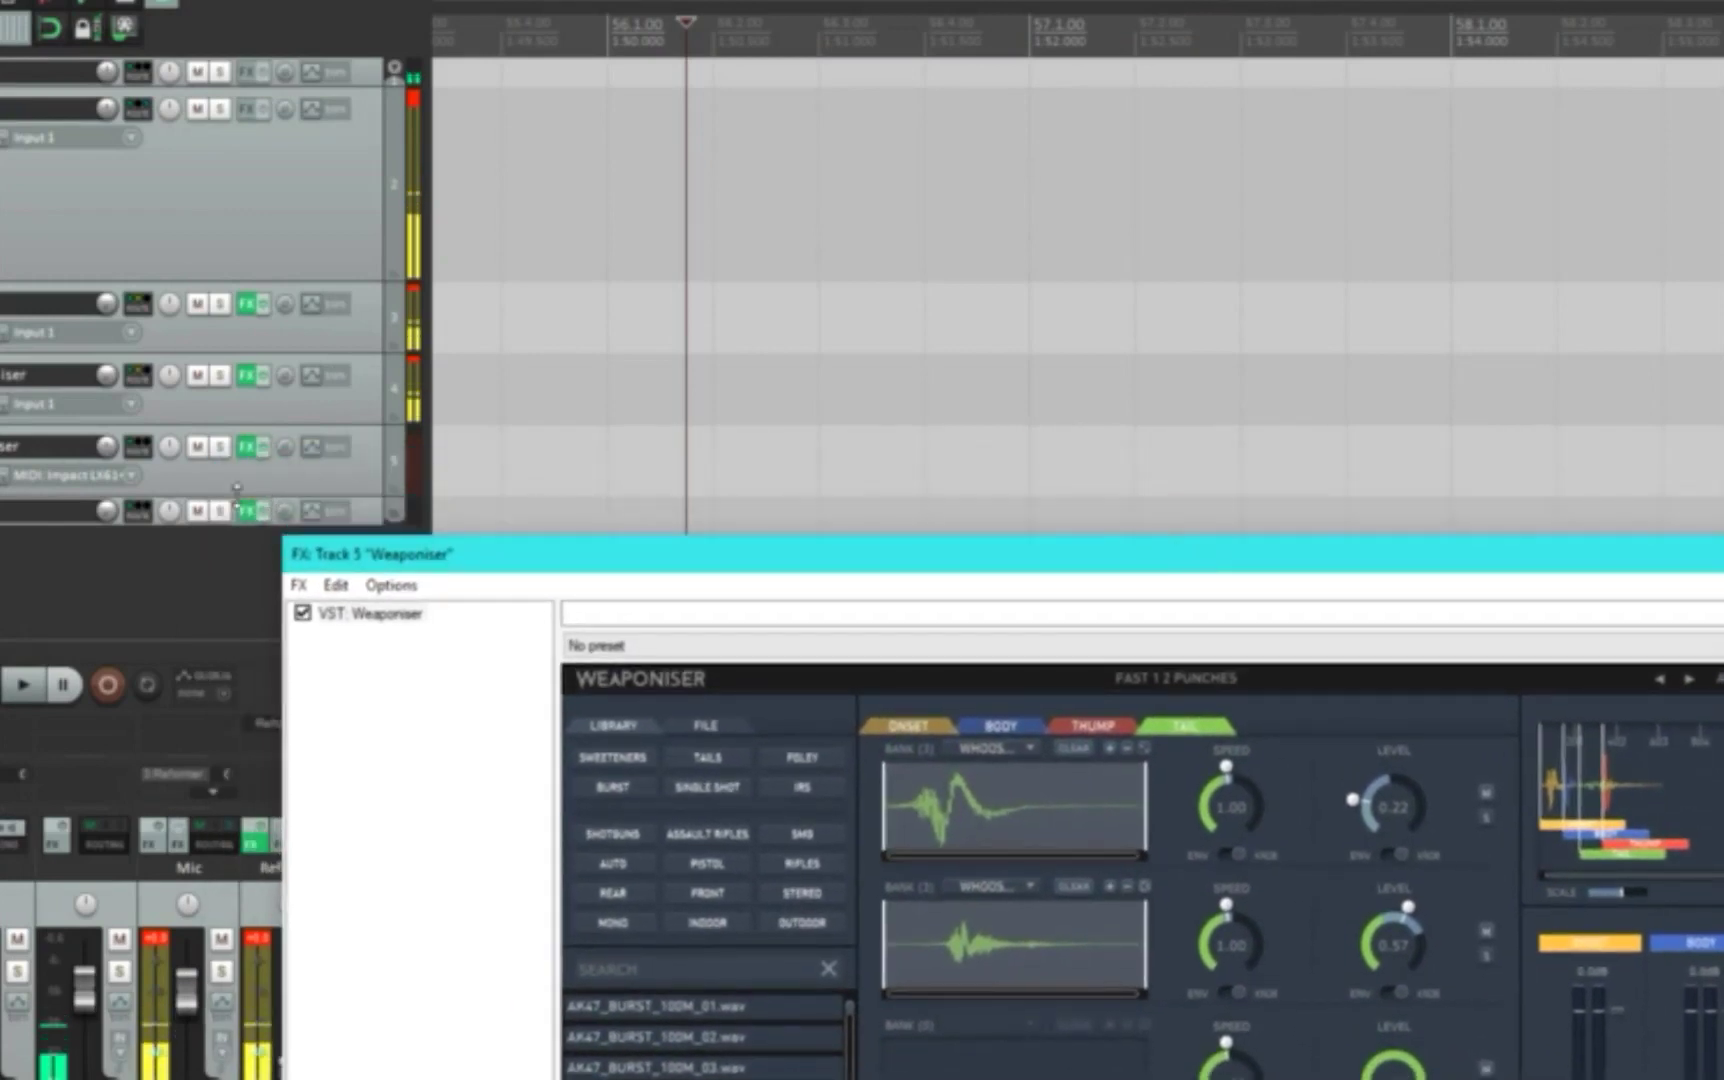
drag(850, 569, 566, 165)
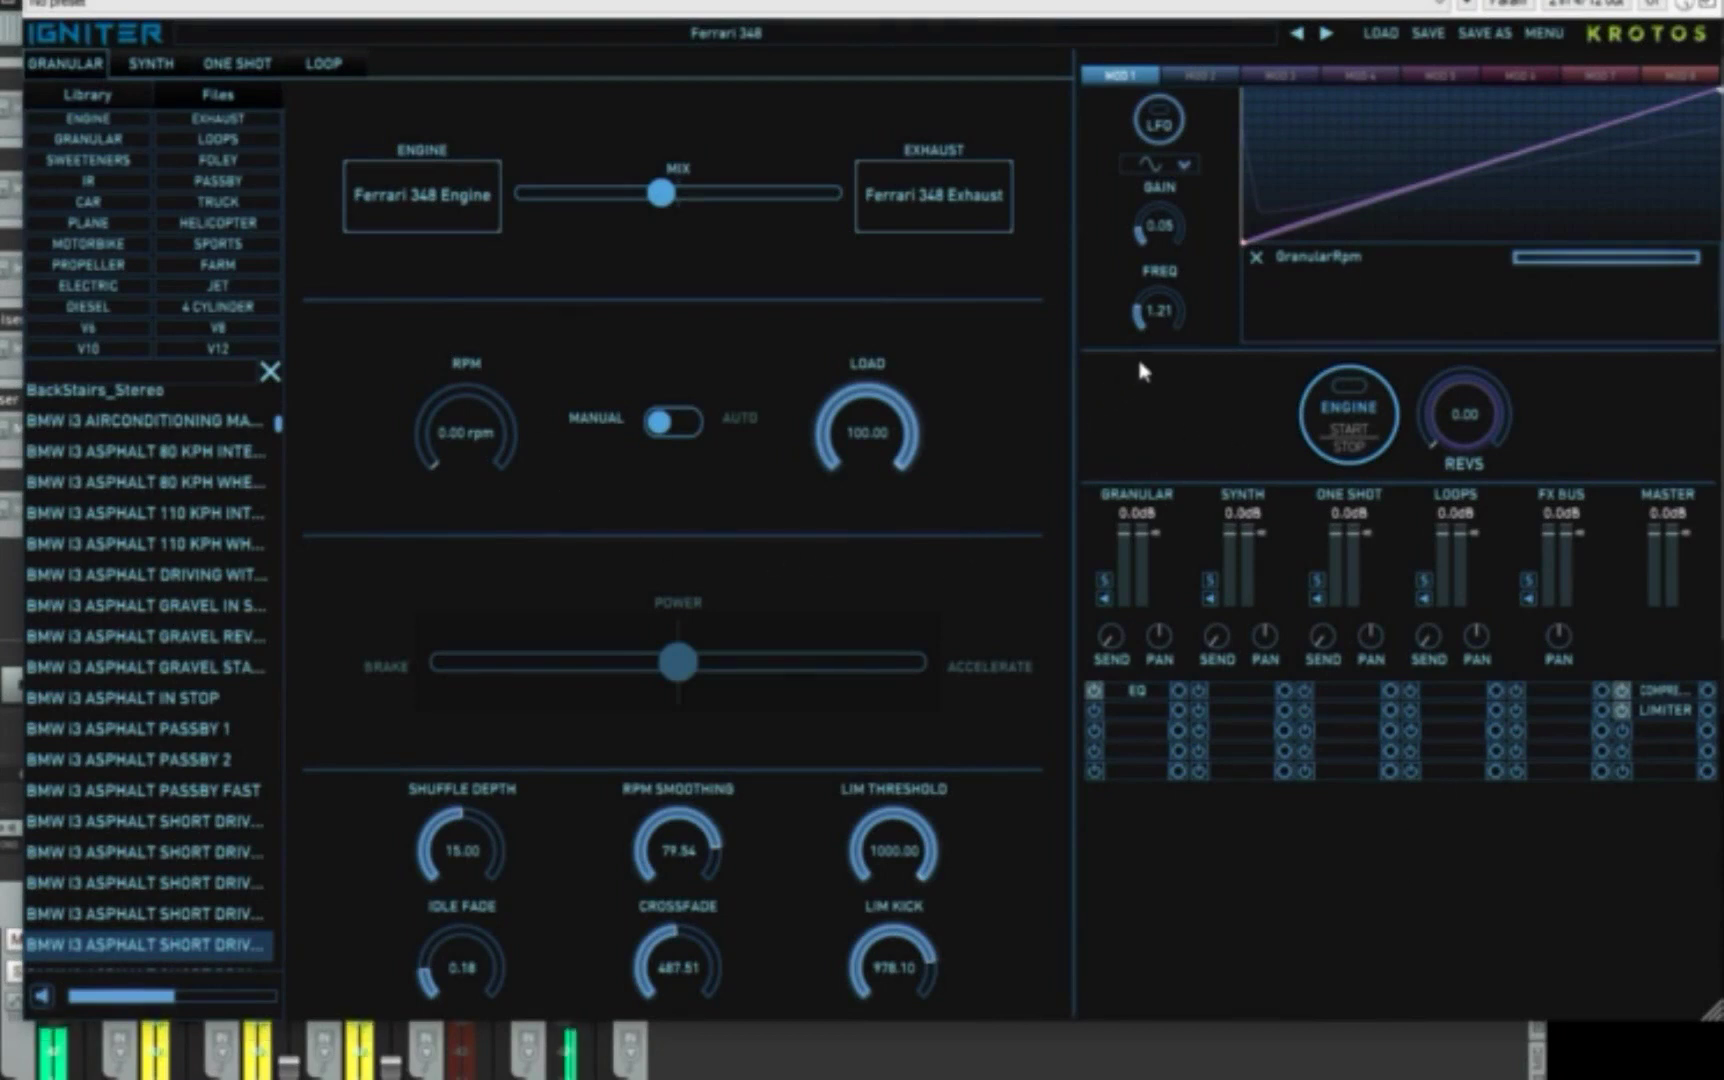
- Check Igniter's preset choices, run the Ferrari 348 engine with Revs brought to 2.50 and stop it
click(727, 38)
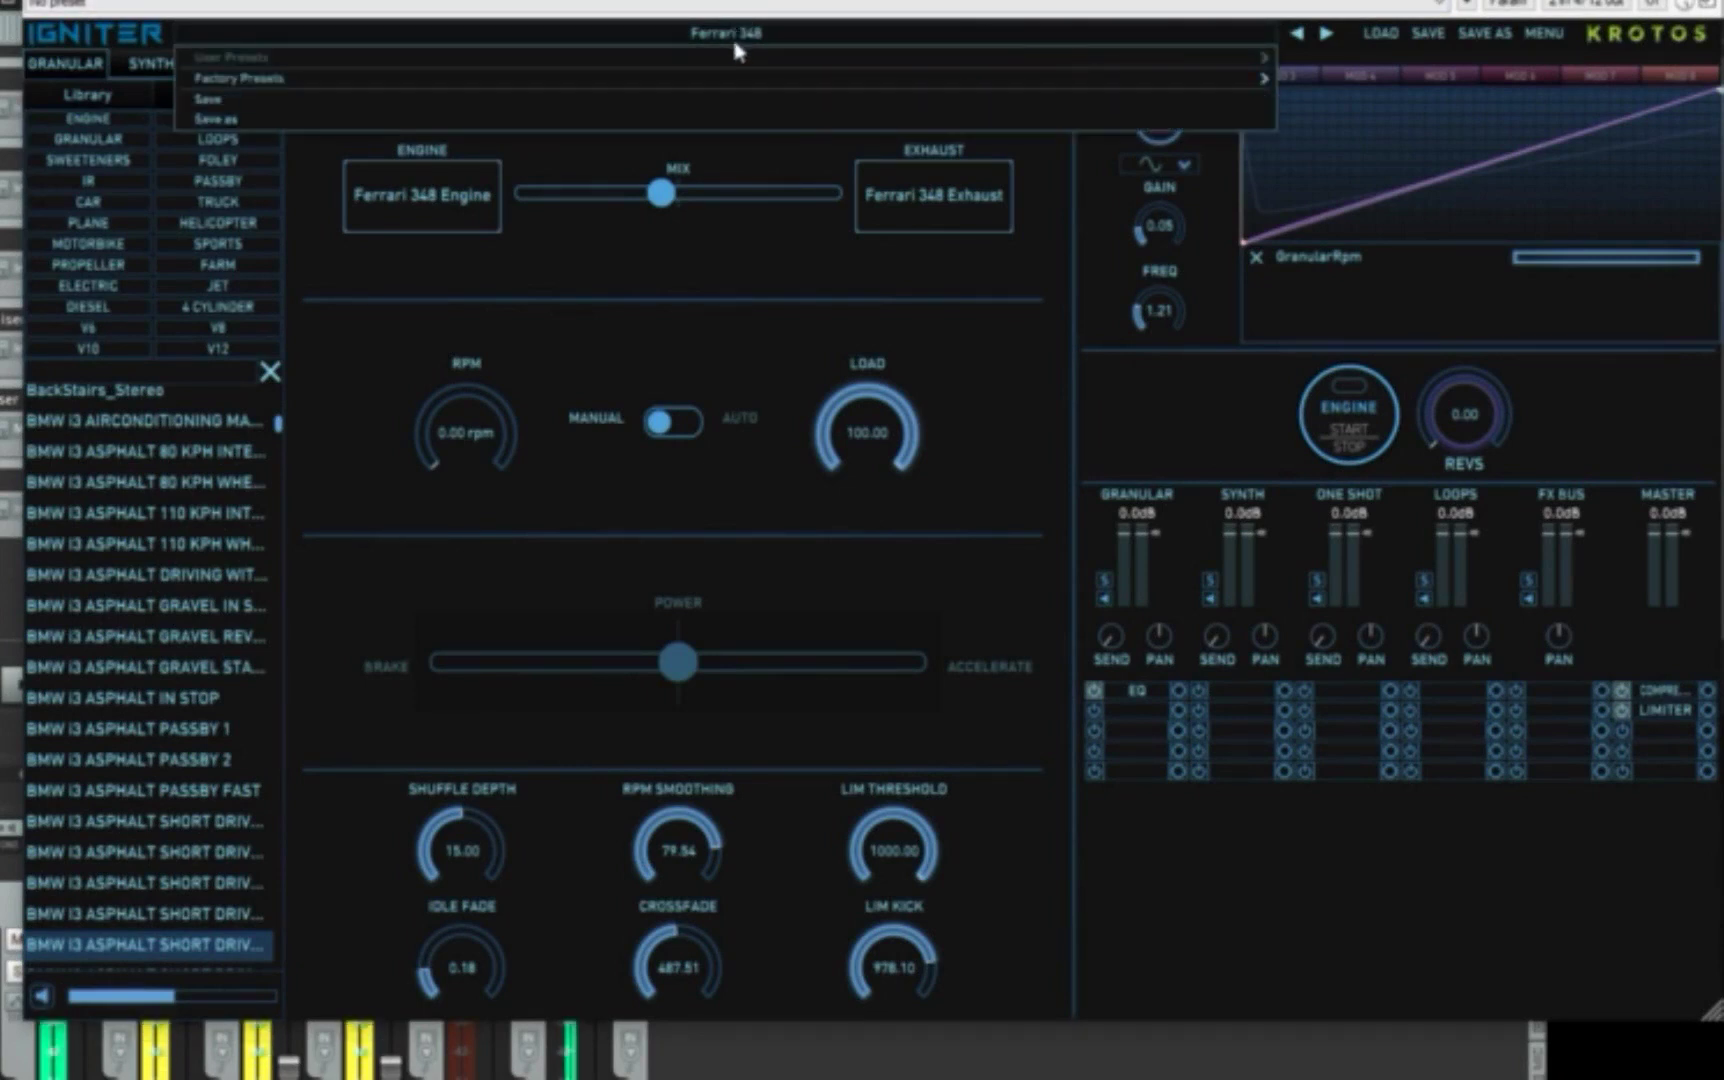
click(1160, 457)
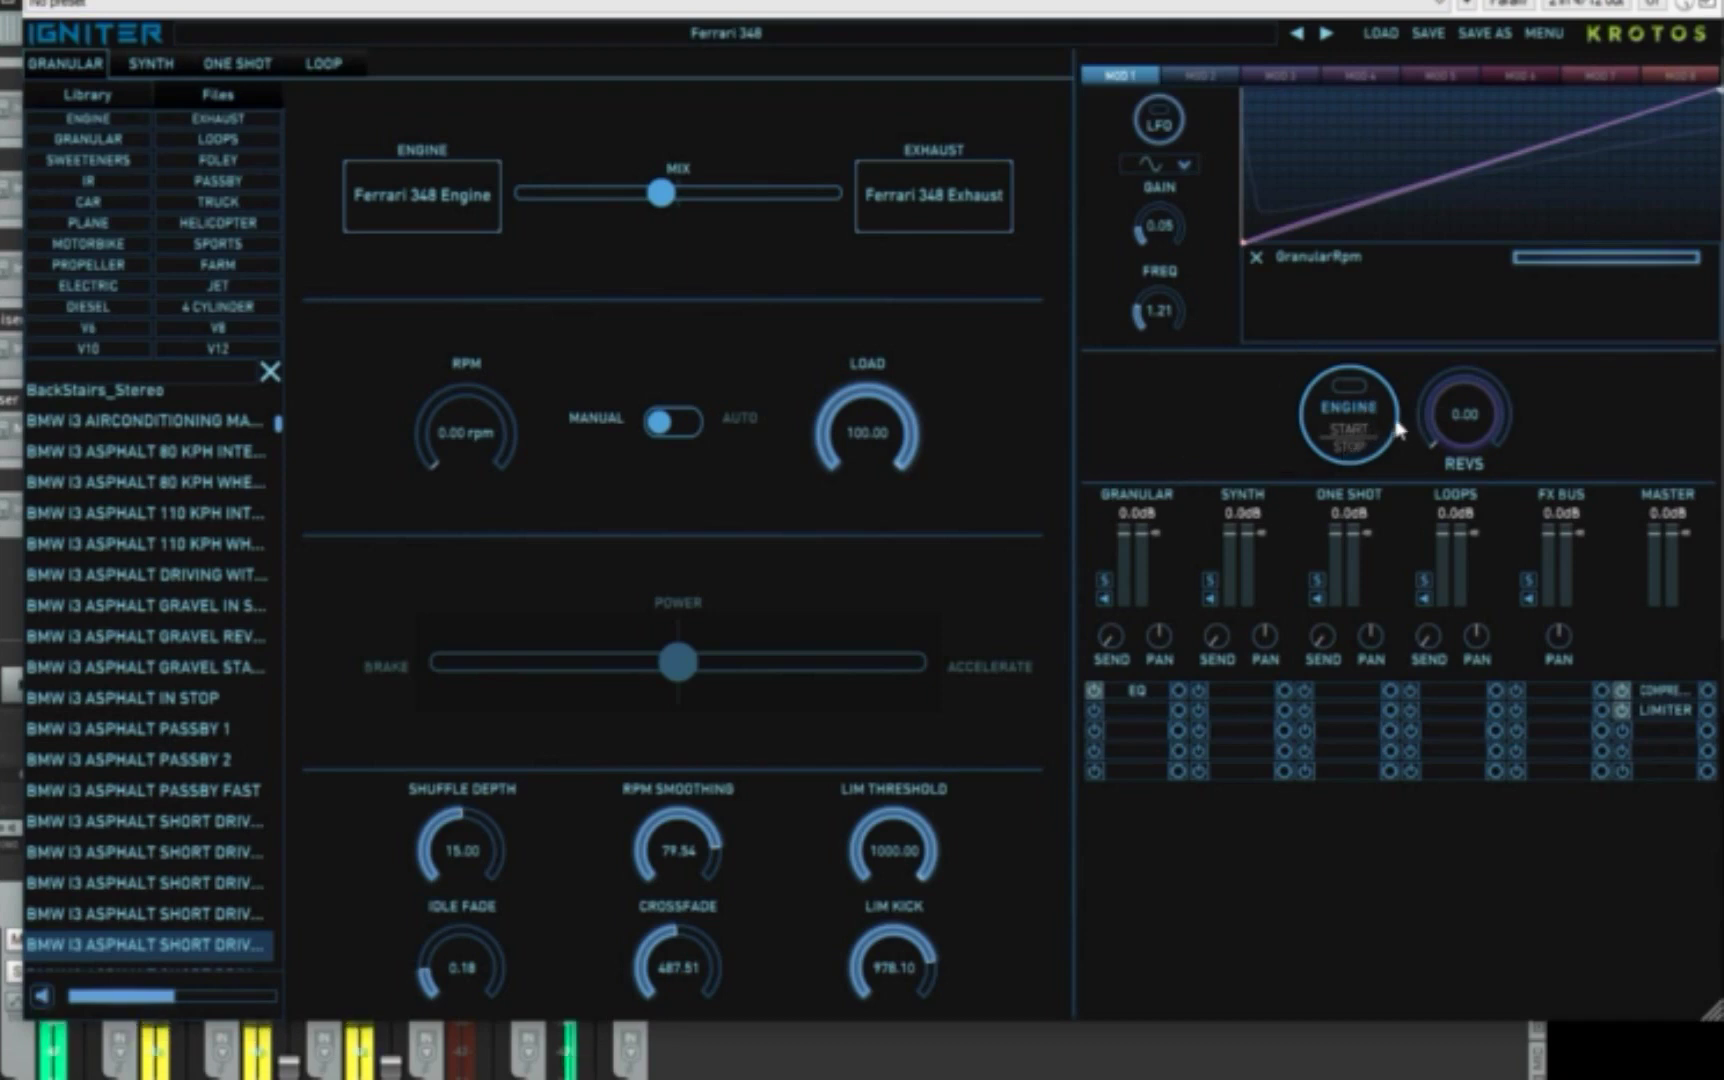
click(1347, 440)
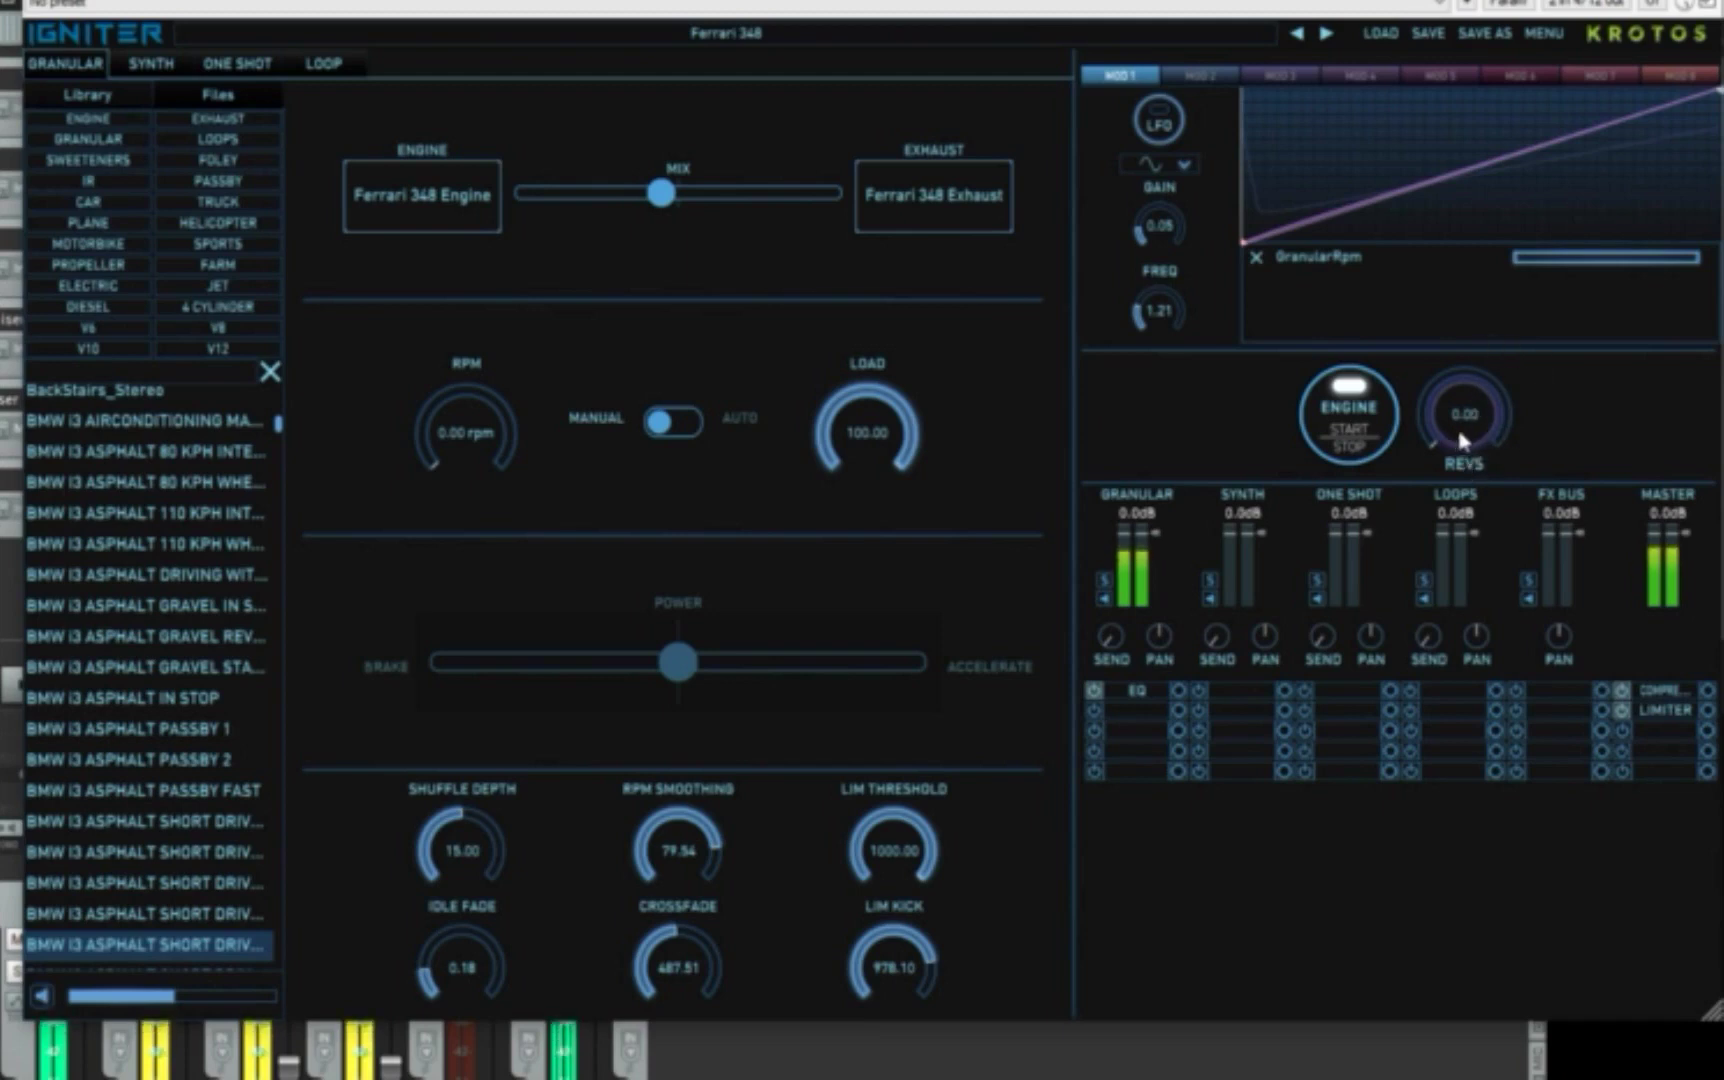
mouse_move(1463, 437)
mouse_down()
mouse_move(1487, 280)
mouse_move(1490, 412)
mouse_move(1401, 440)
mouse_up()
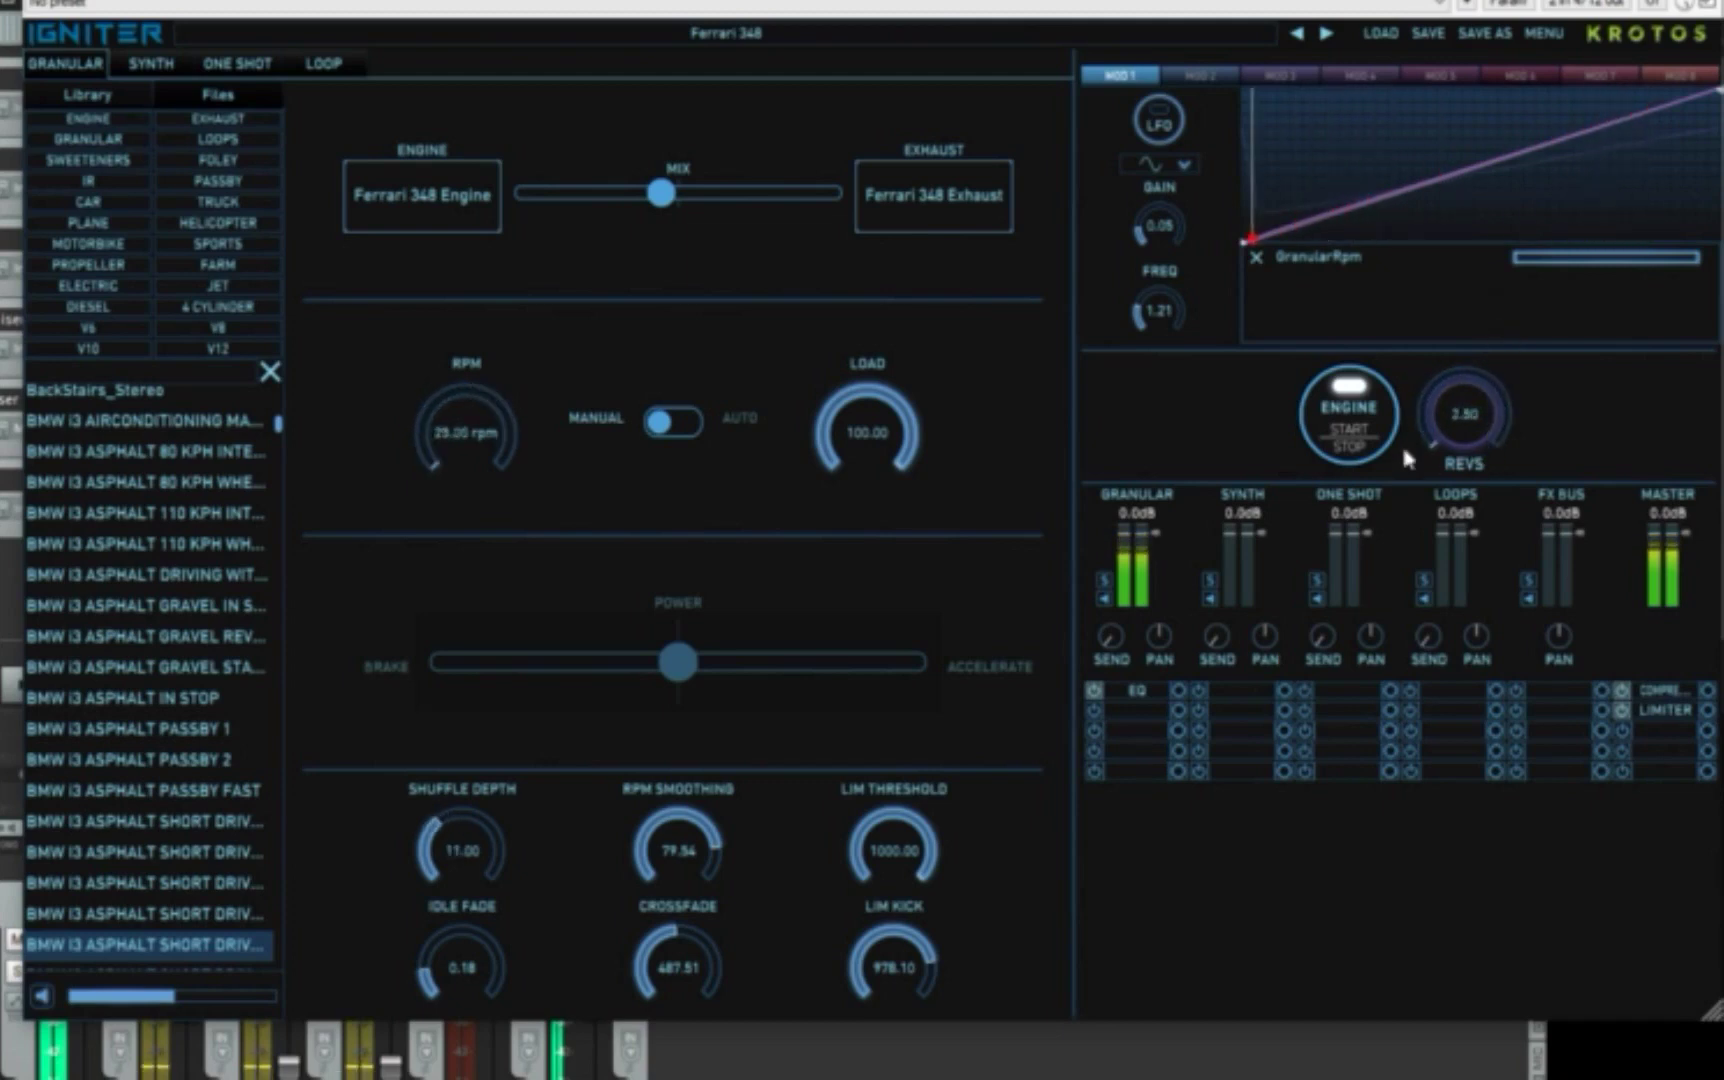
click(1338, 428)
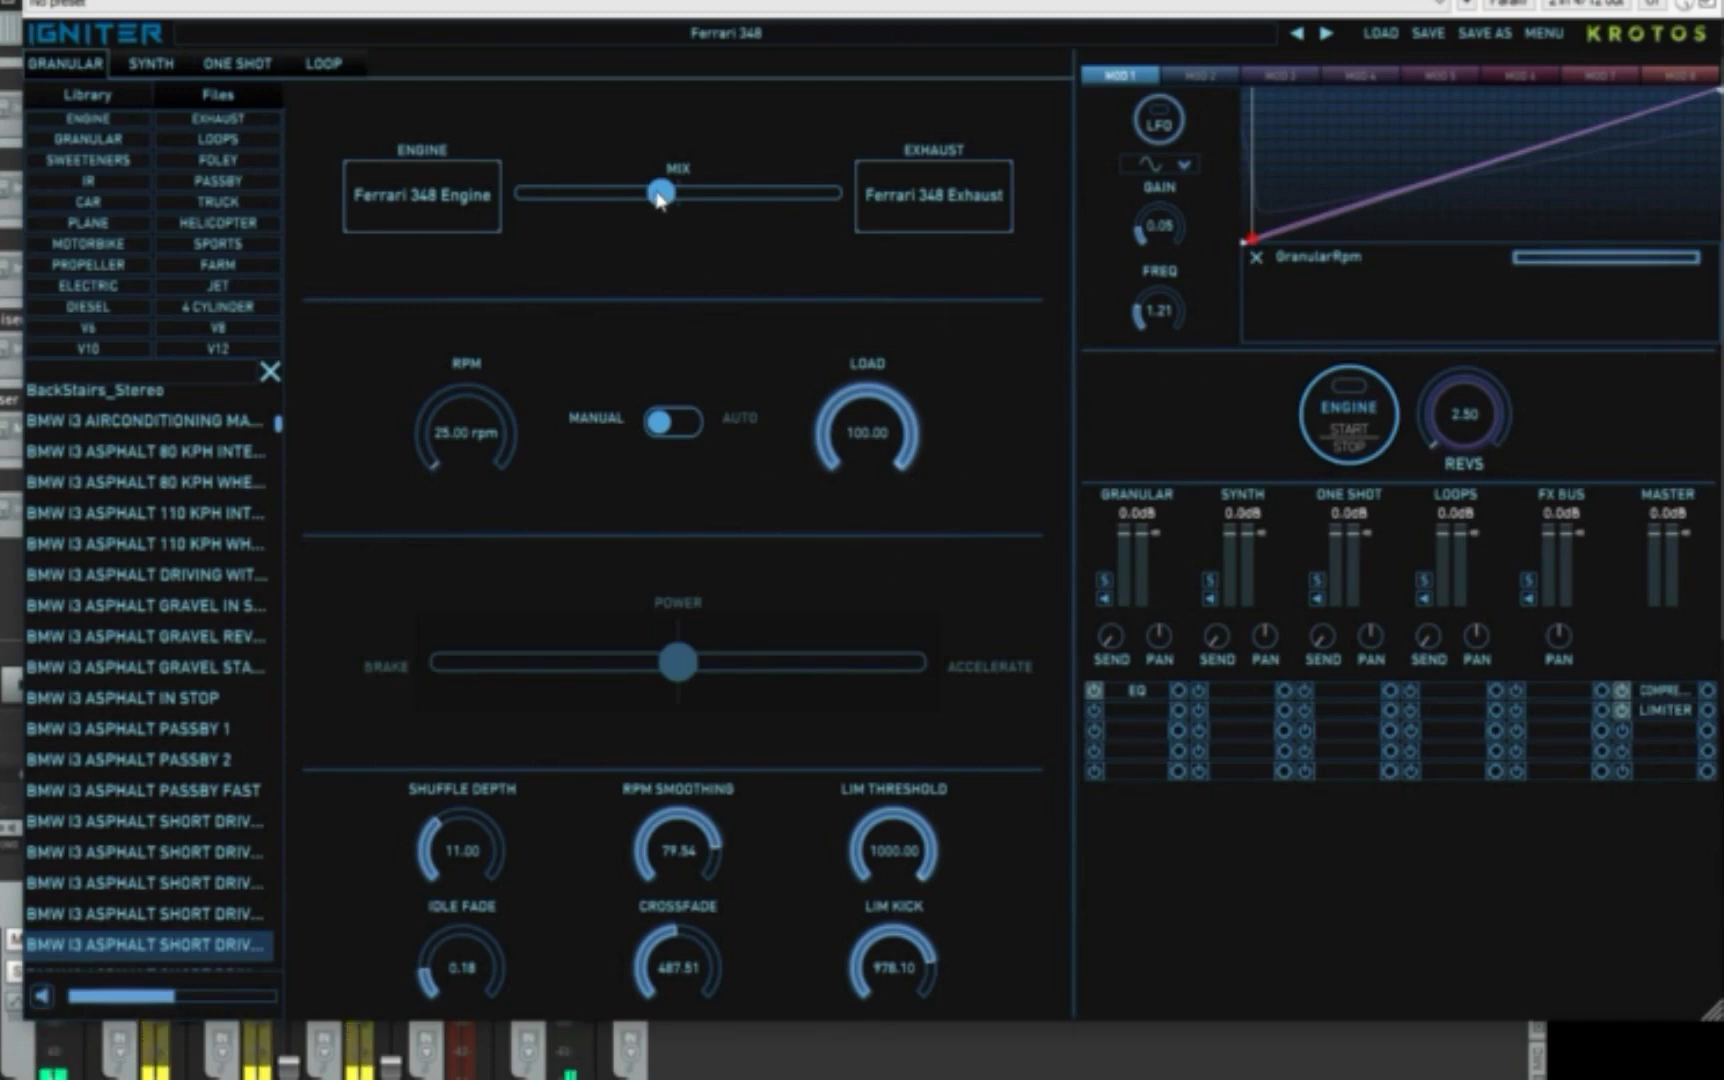
- Compare the Mix near Ferrari 348 Engine and near Exhaust while revving, finish near Engine with Revs at 37.50 and stop the engine
mouse_move(657, 198)
mouse_down()
mouse_move(770, 196)
mouse_move(547, 213)
mouse_up()
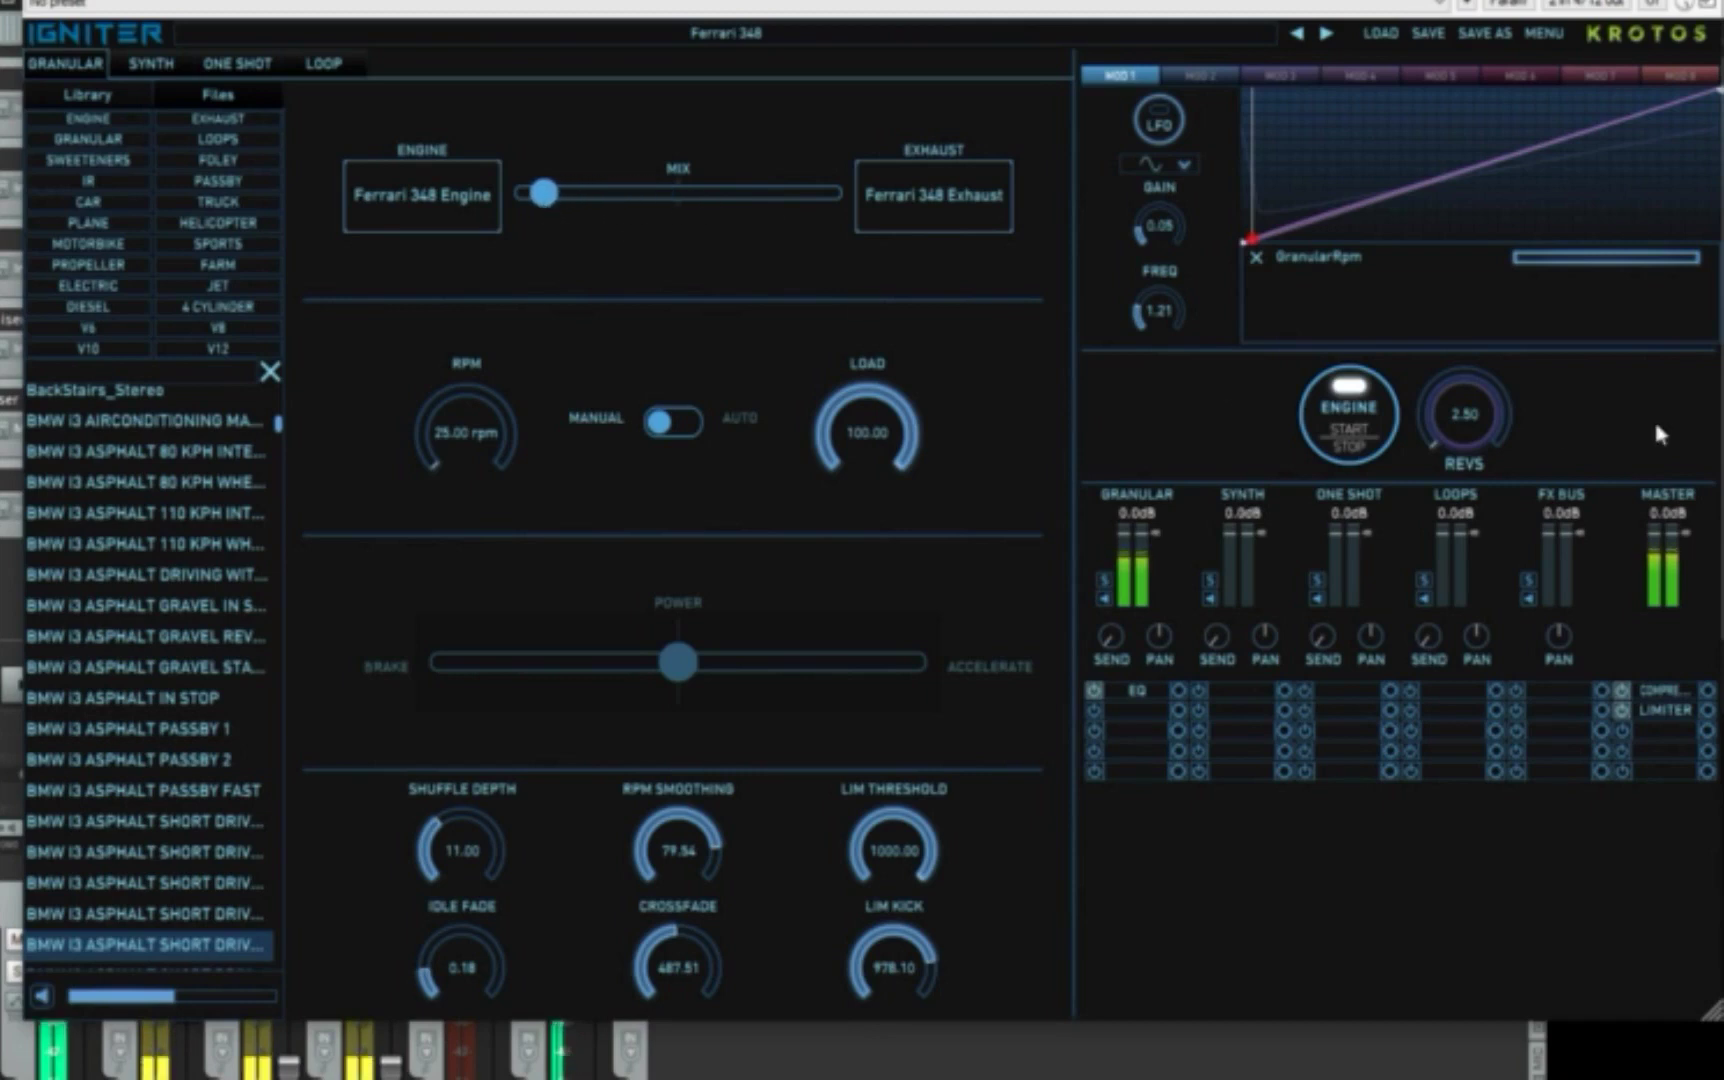
drag(1488, 410, 1486, 364)
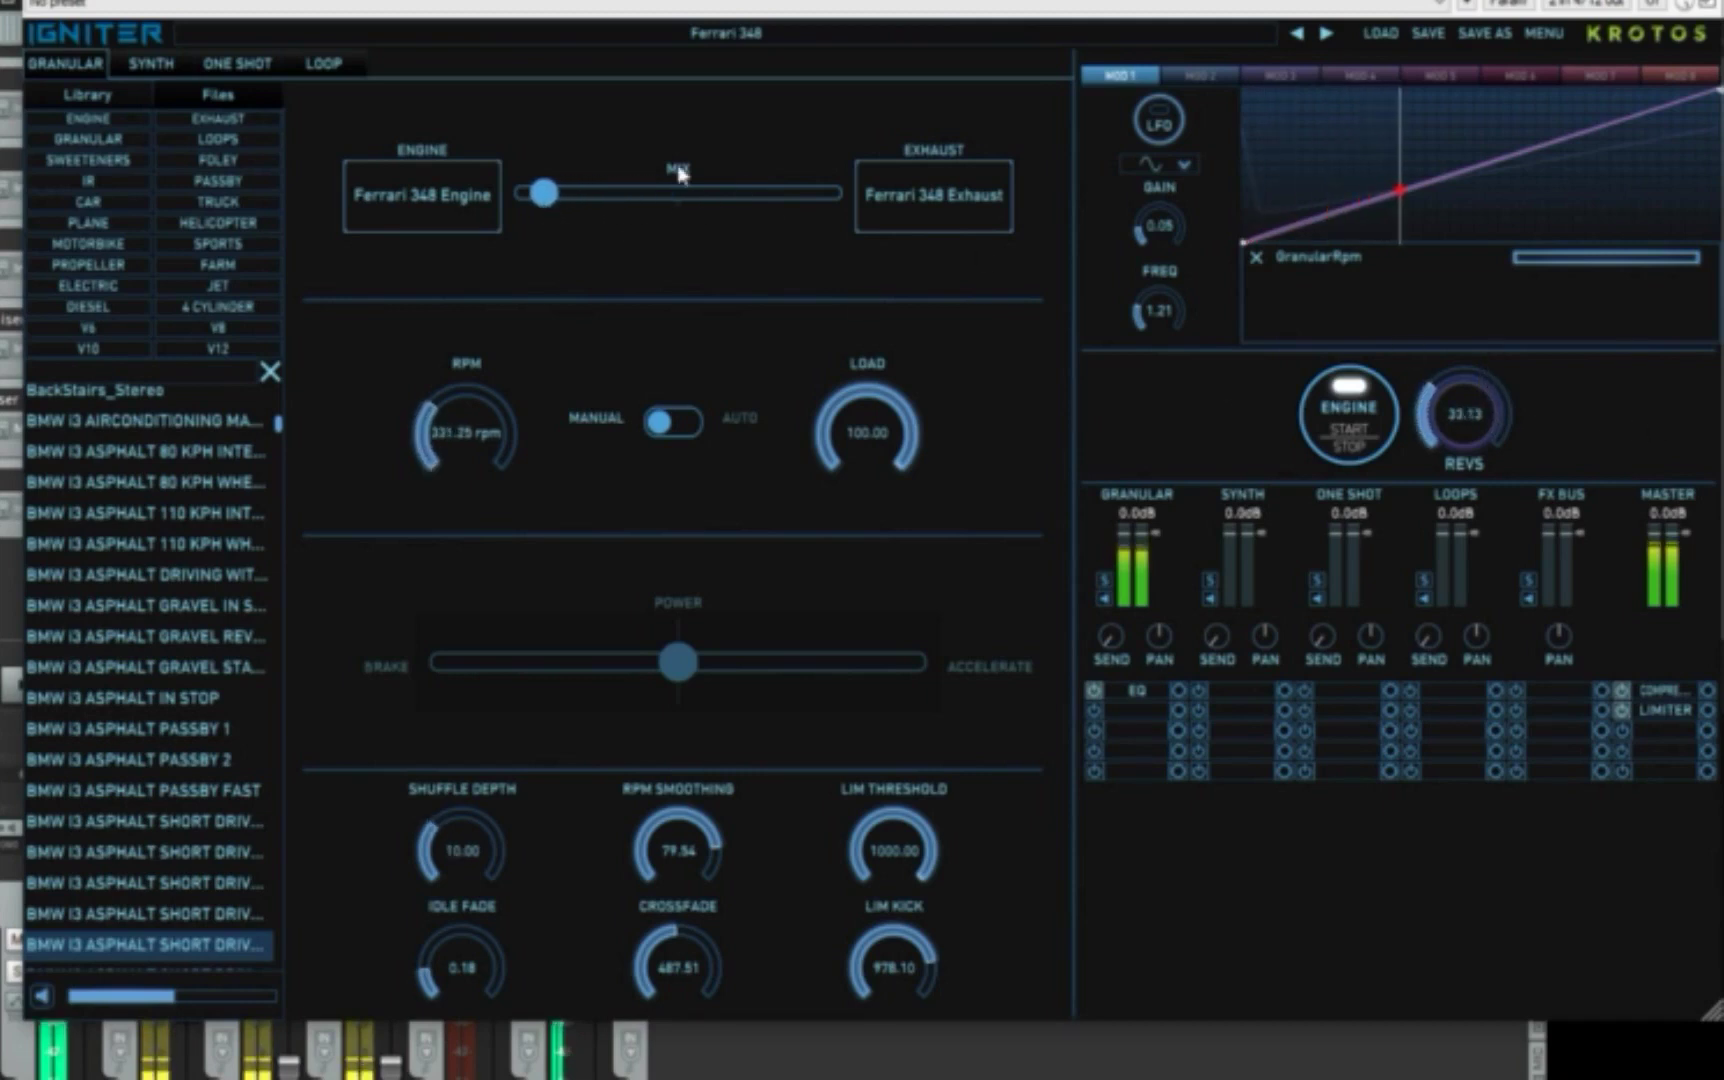
drag(547, 203, 800, 205)
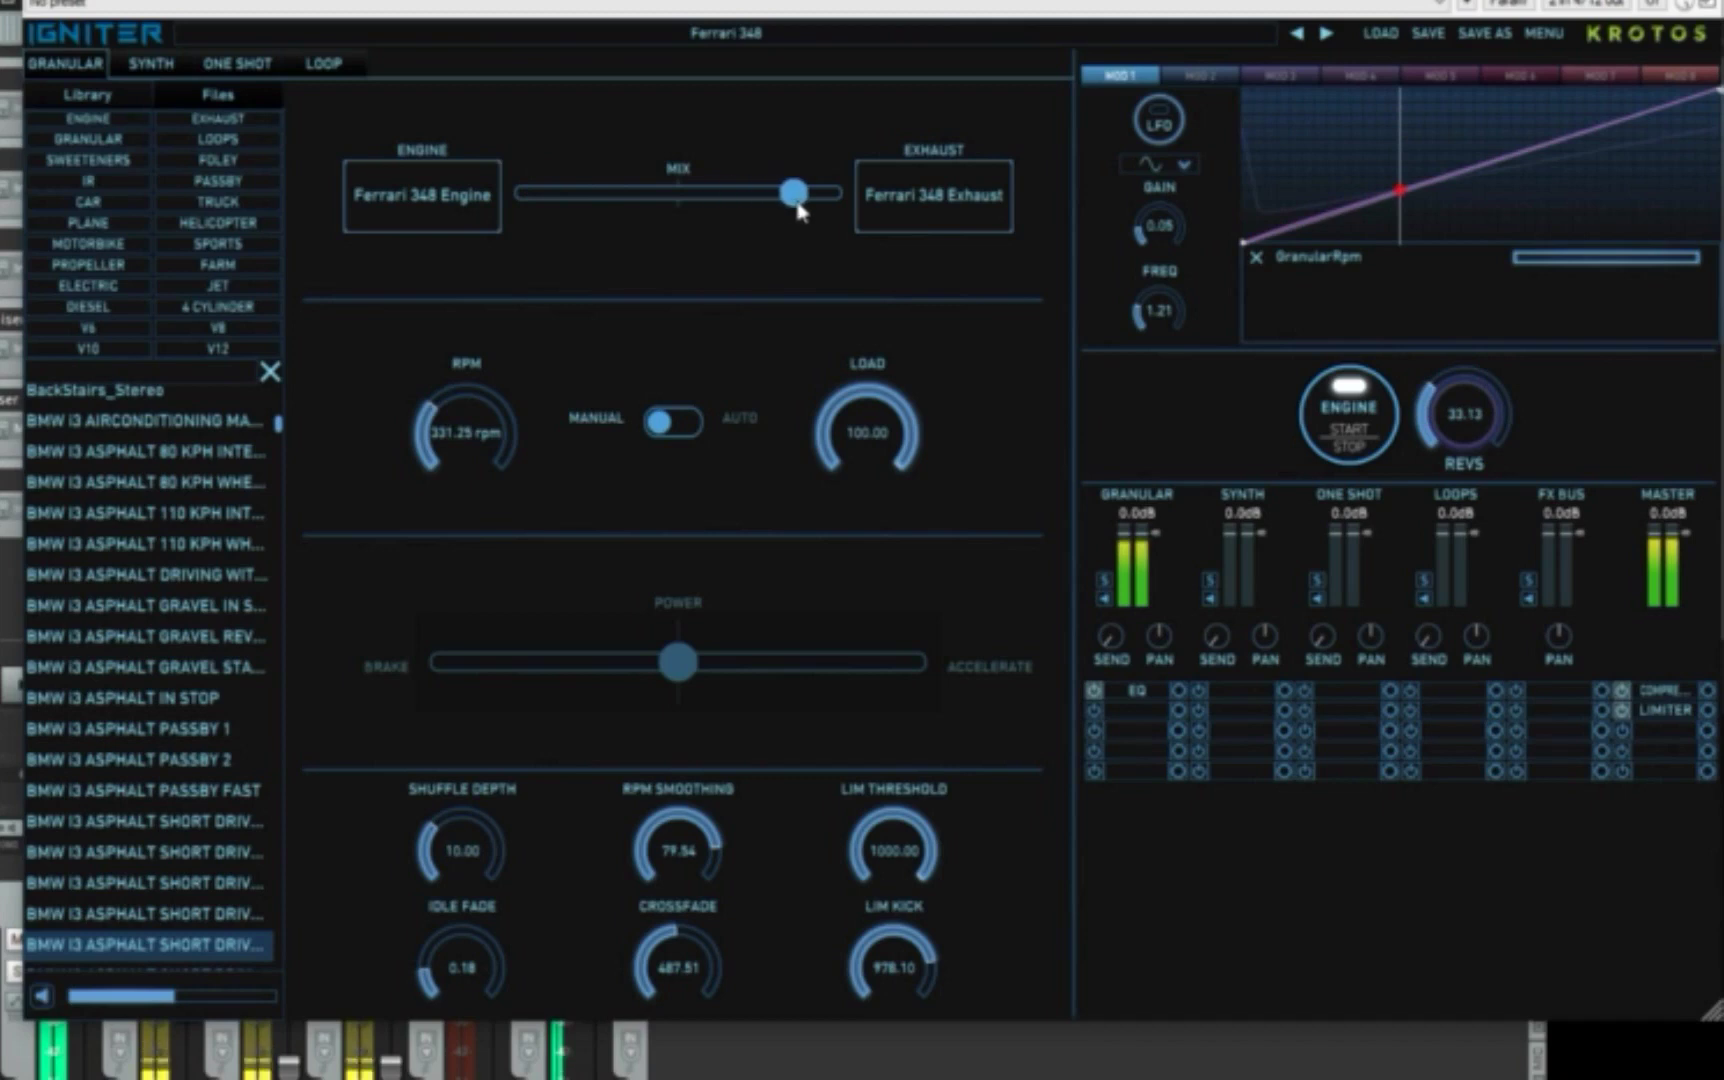
mouse_move(1441, 405)
mouse_down()
mouse_move(1466, 410)
mouse_move(1471, 362)
mouse_move(1462, 402)
mouse_up()
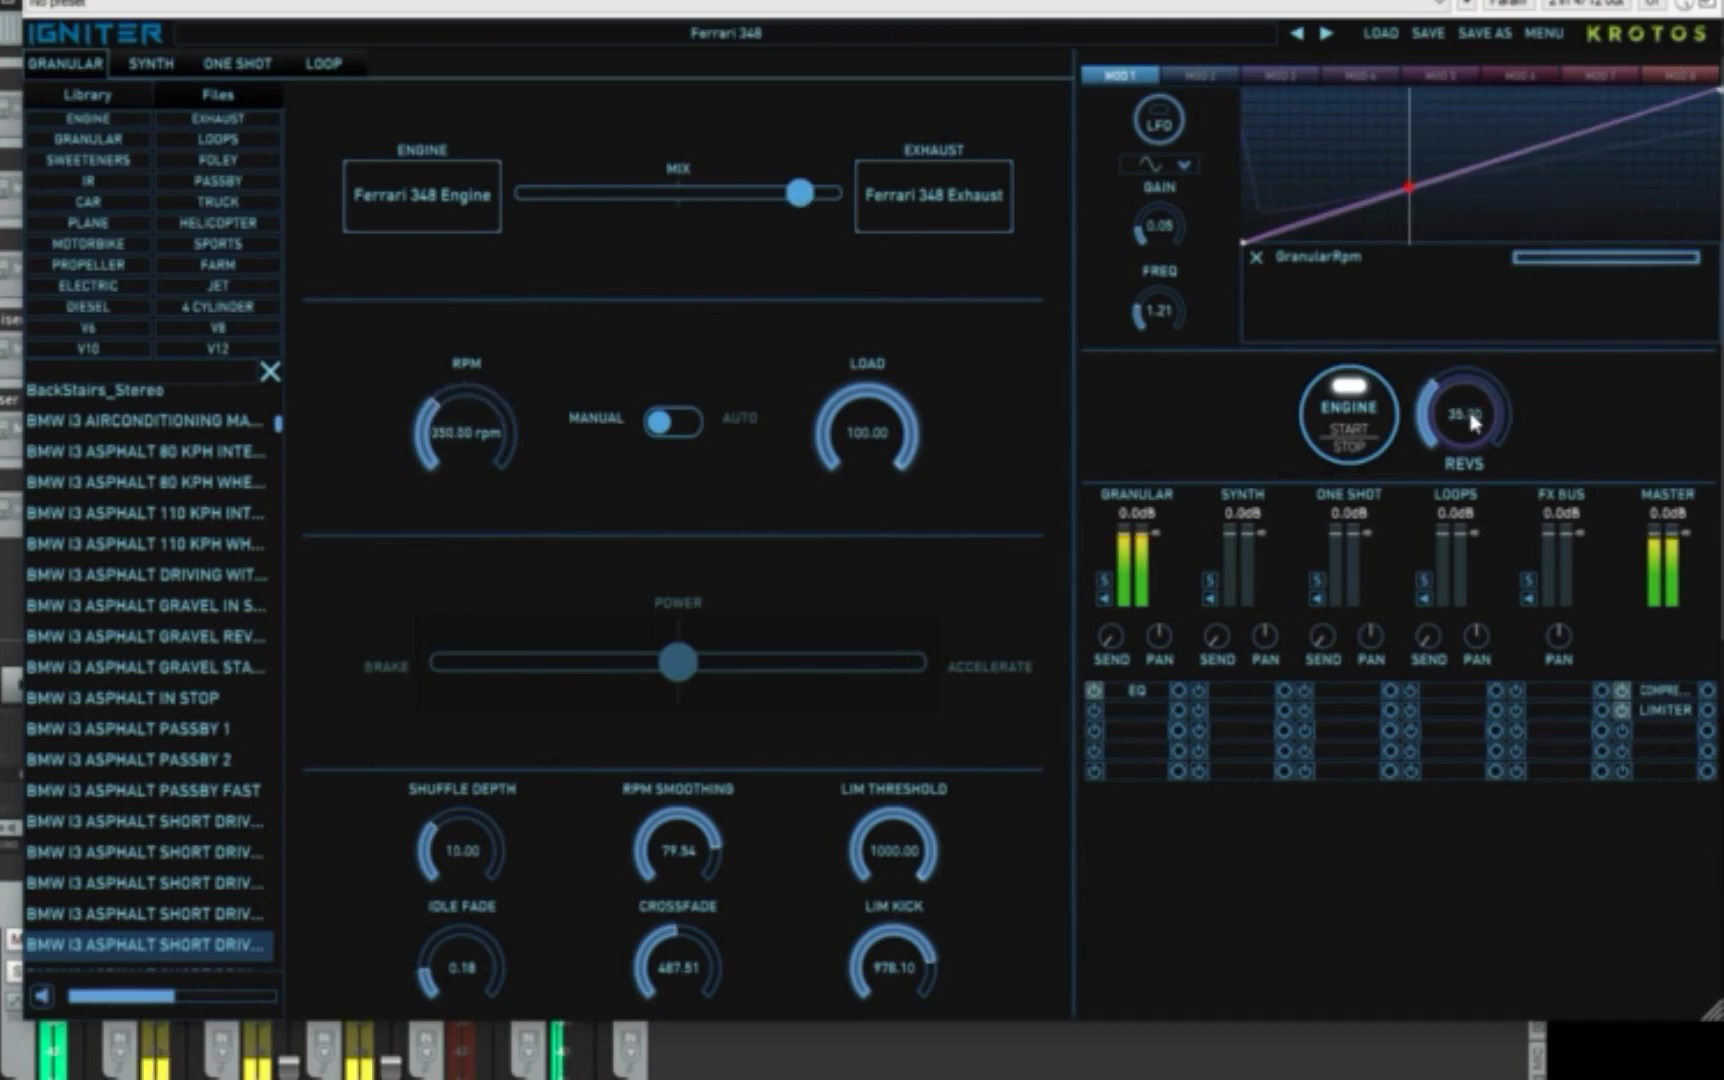
drag(766, 197, 570, 205)
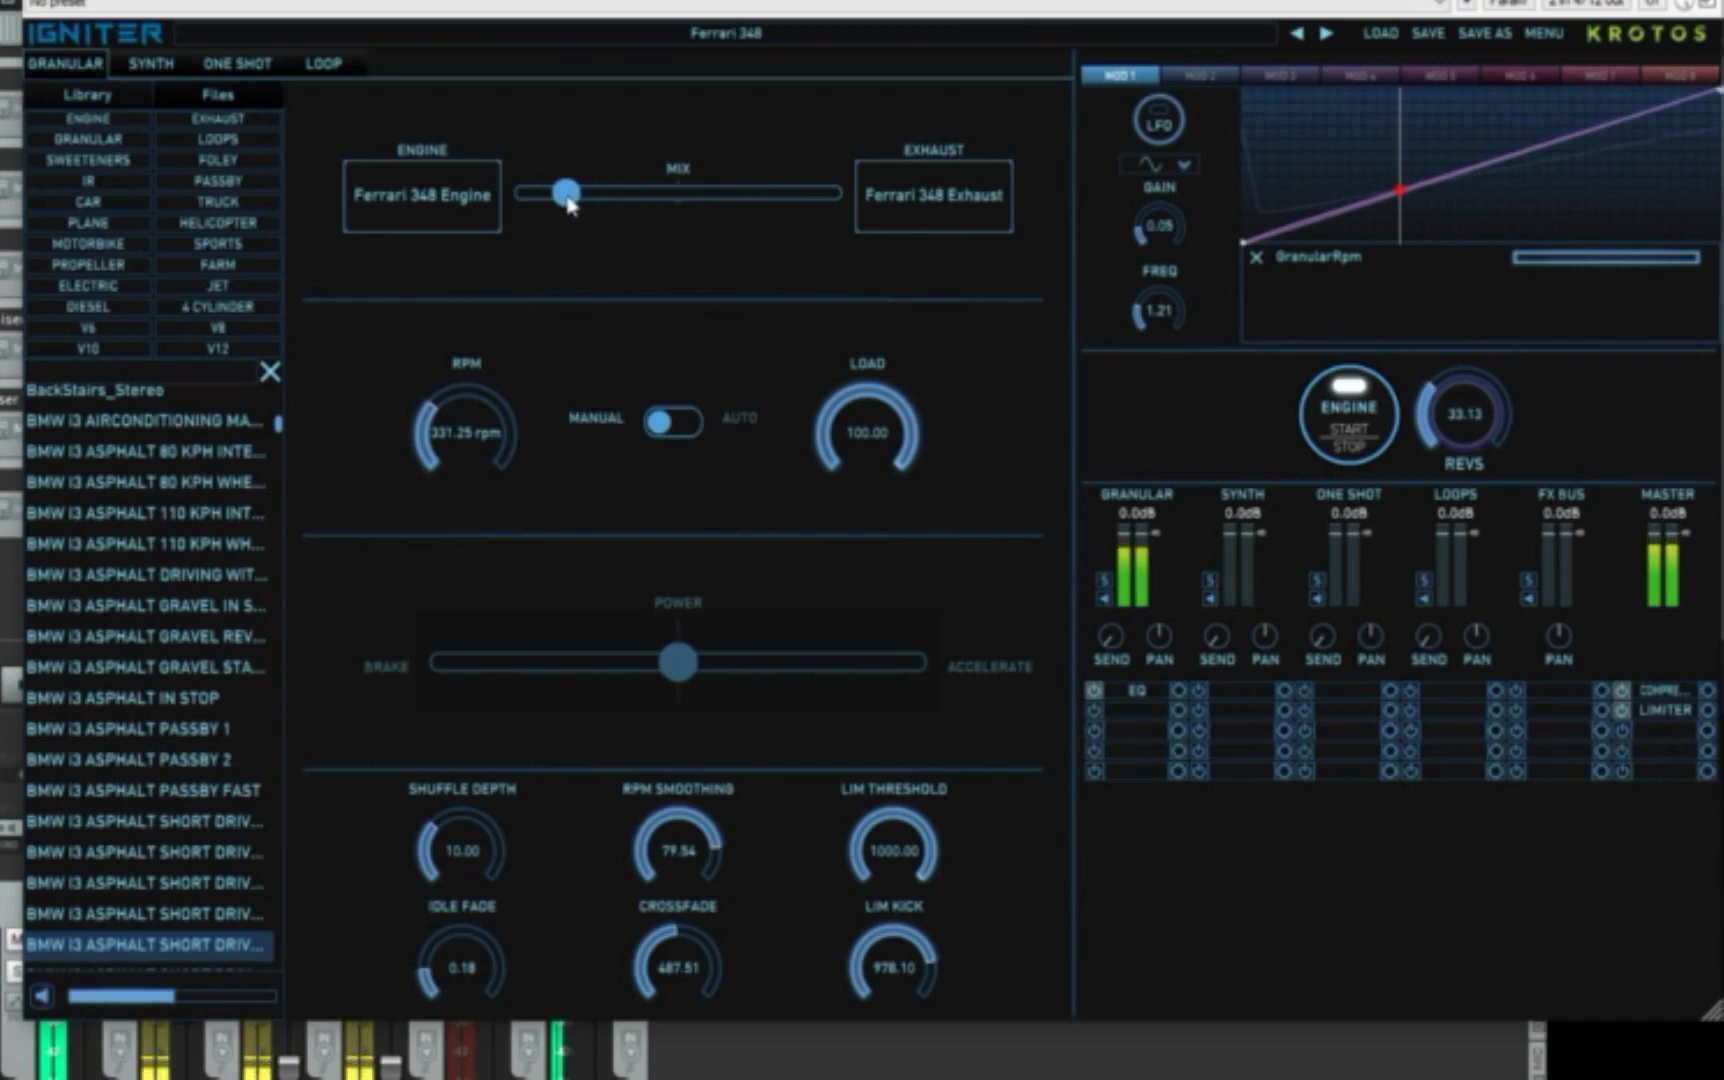
click(1345, 430)
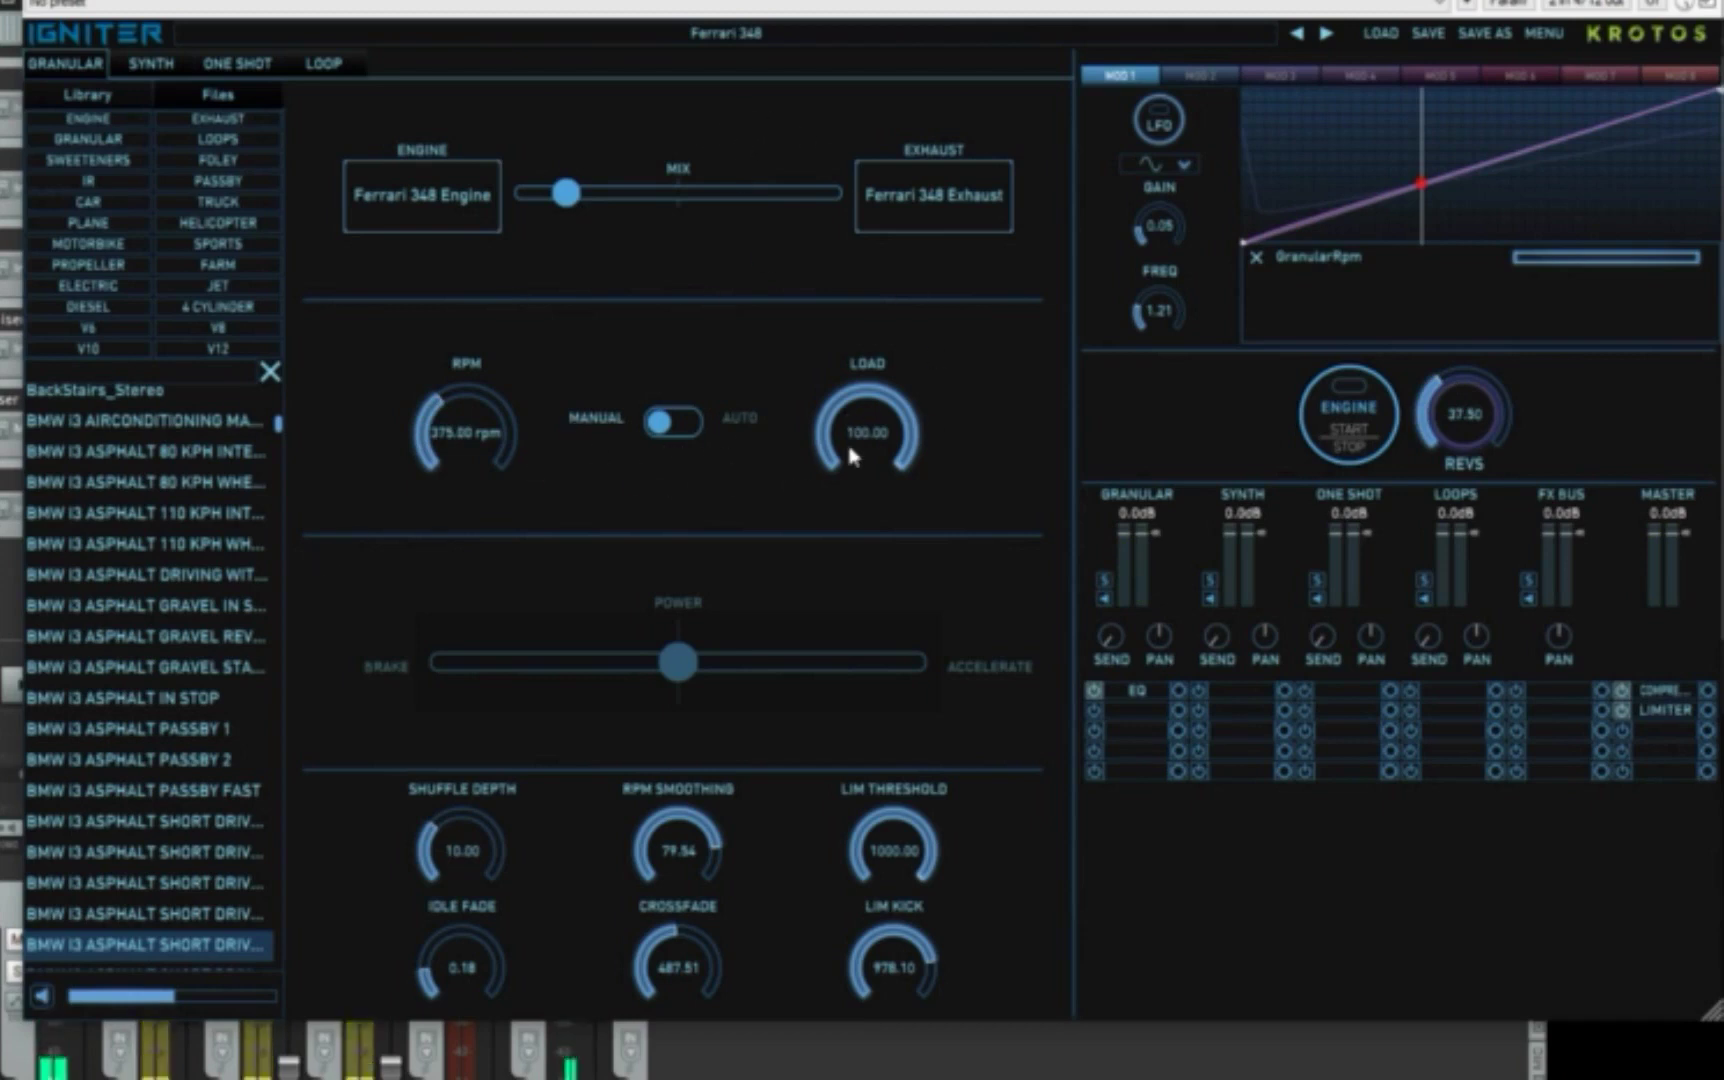
- Set the granular engine's Load to 81.25
drag(868, 438, 754, 465)
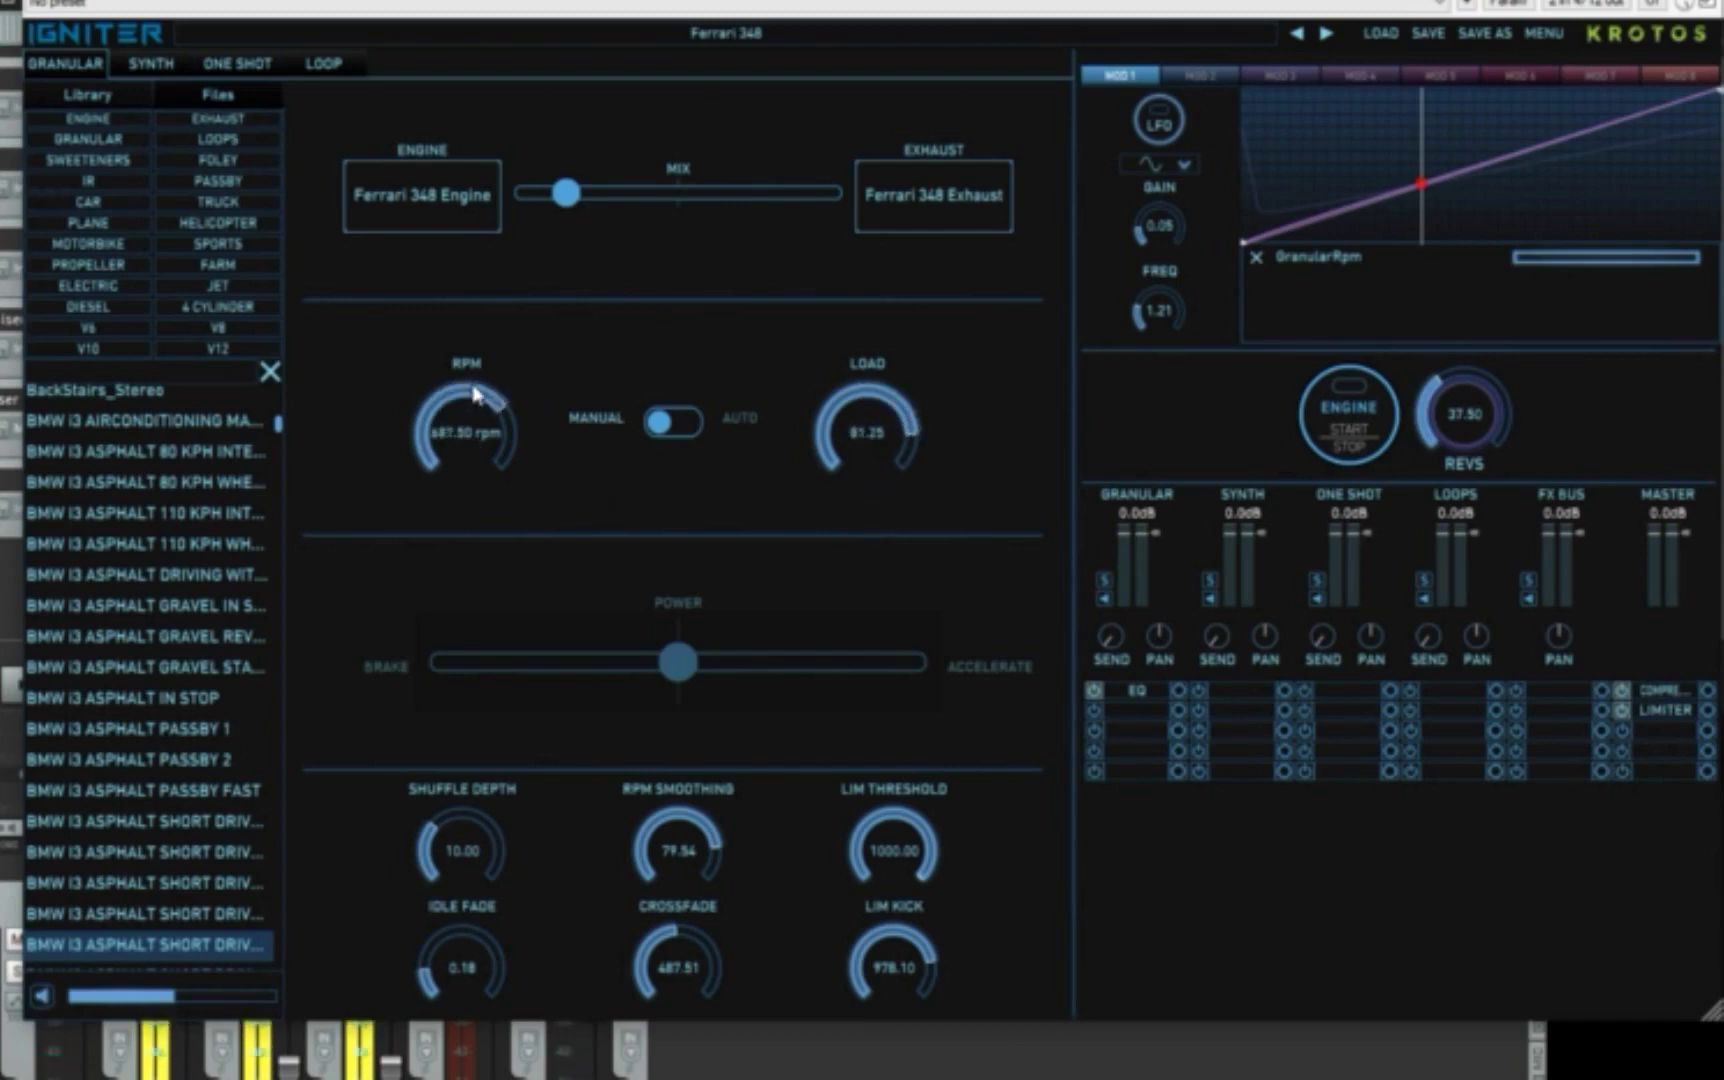
- Set the granular RPM to 456.25, then switch to Auto mode and move Power toward Accelerate
drag(477, 436, 466, 431)
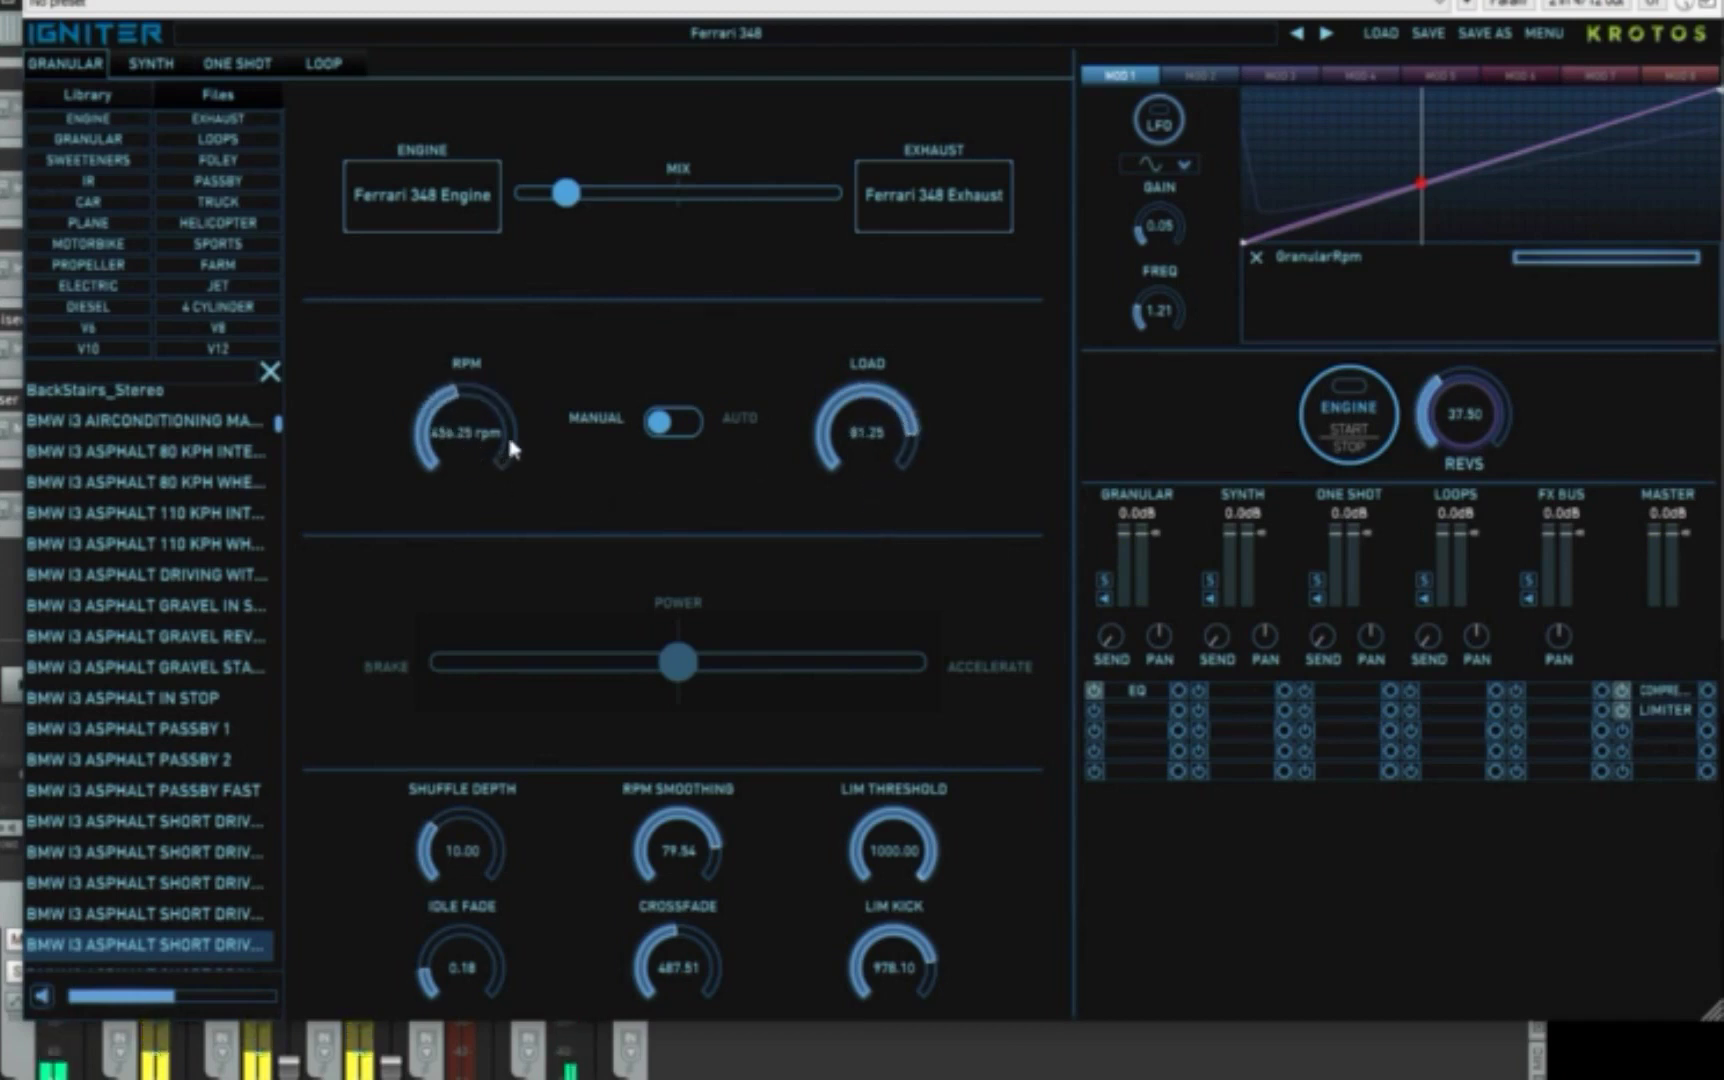
click(673, 421)
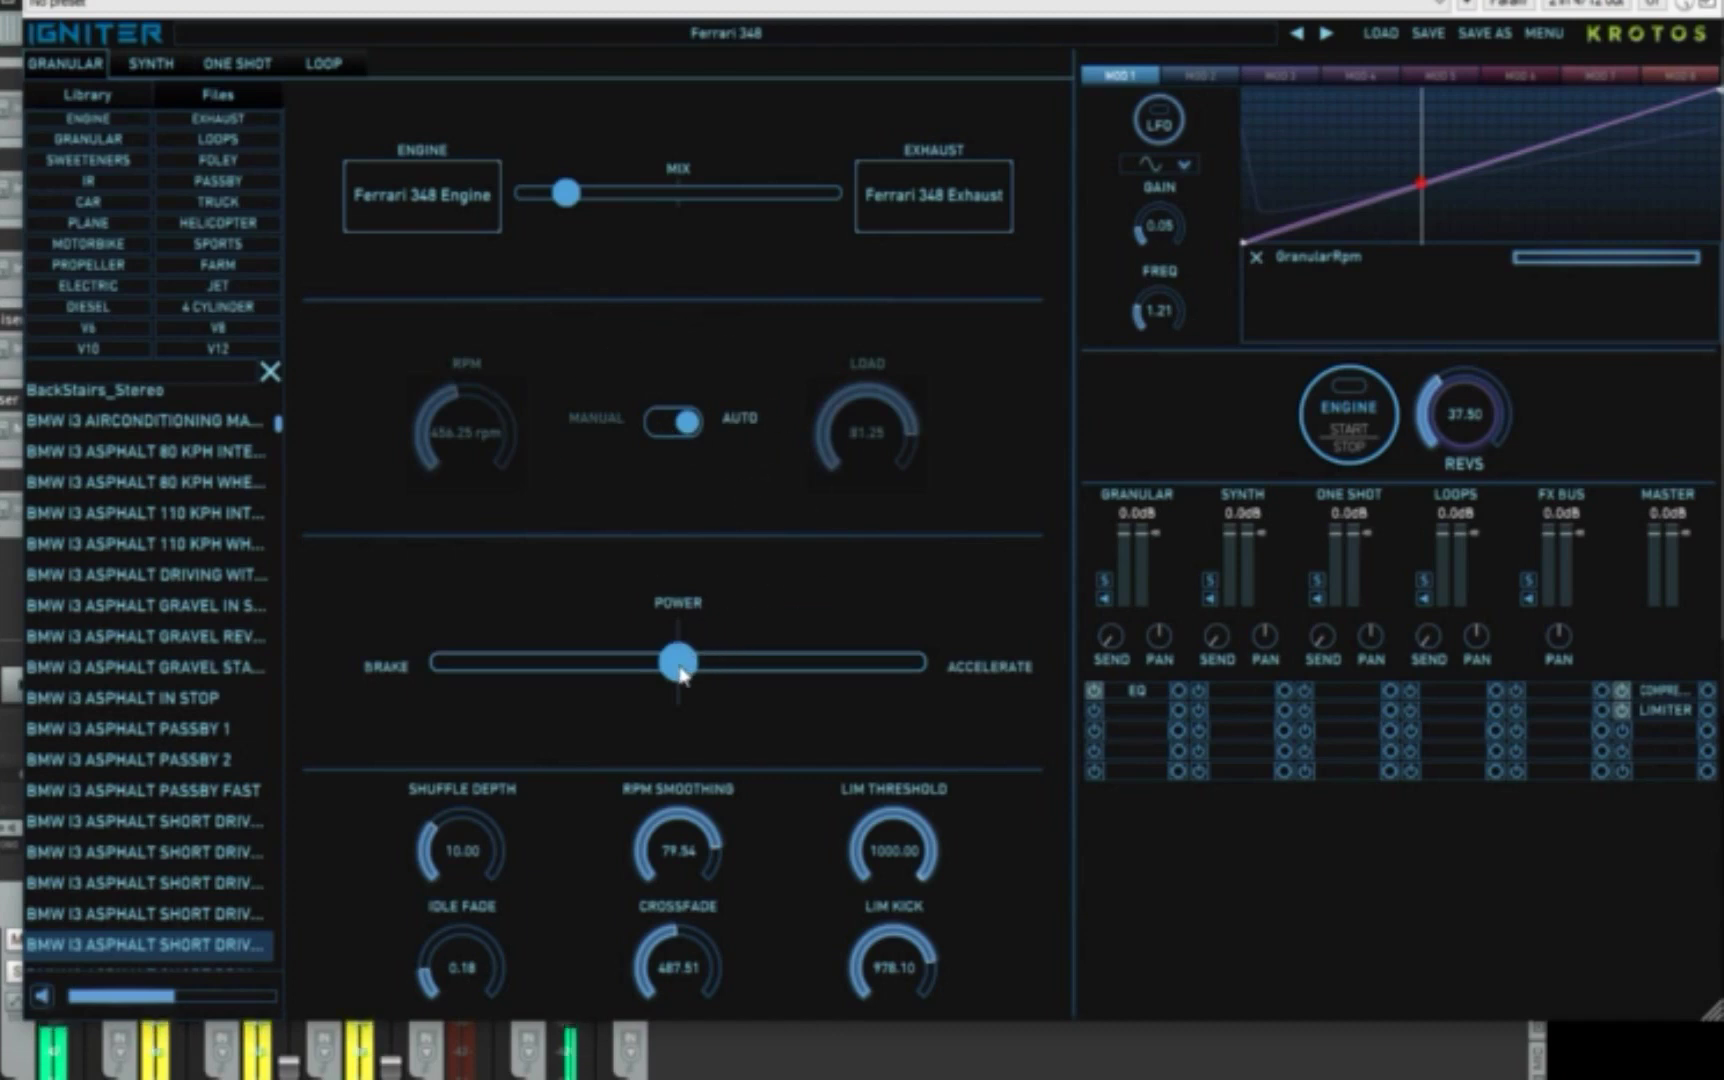
drag(680, 673, 718, 662)
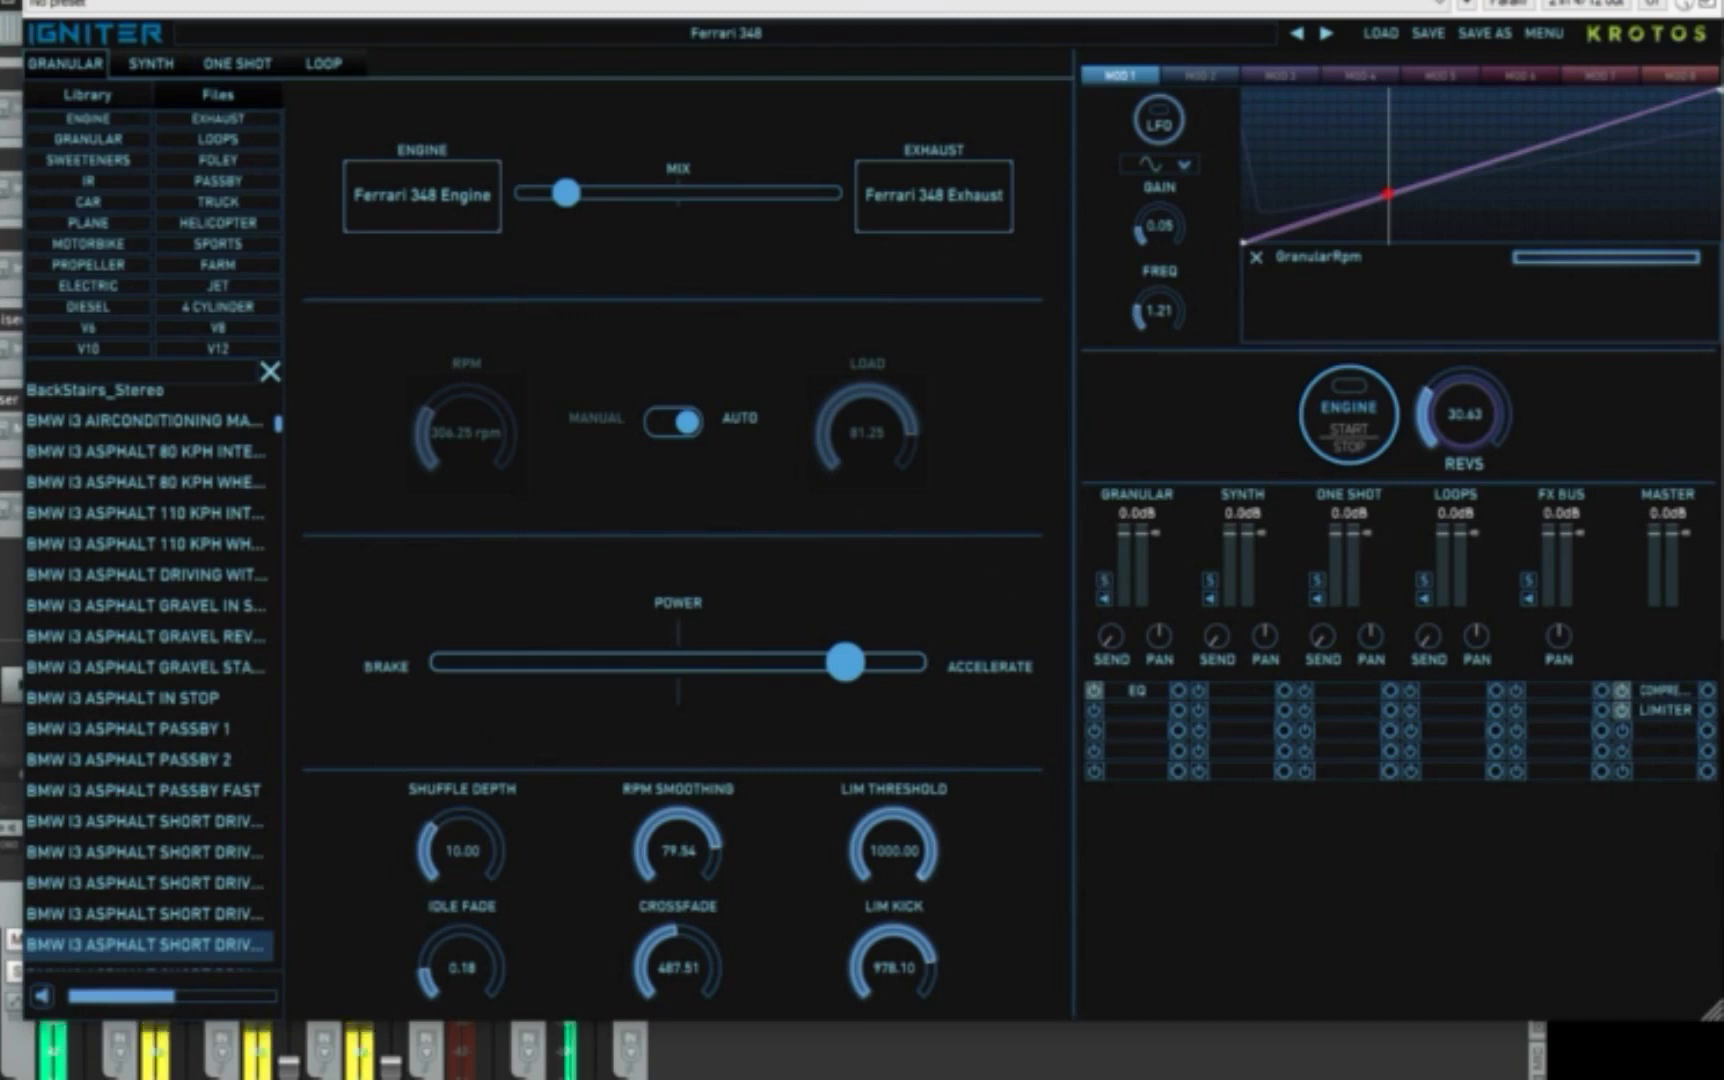
- Load the Dacia 1310 Auto Gearbox factory preset from the core real-world cars and trucks
click(705, 34)
mouse_move(785, 80)
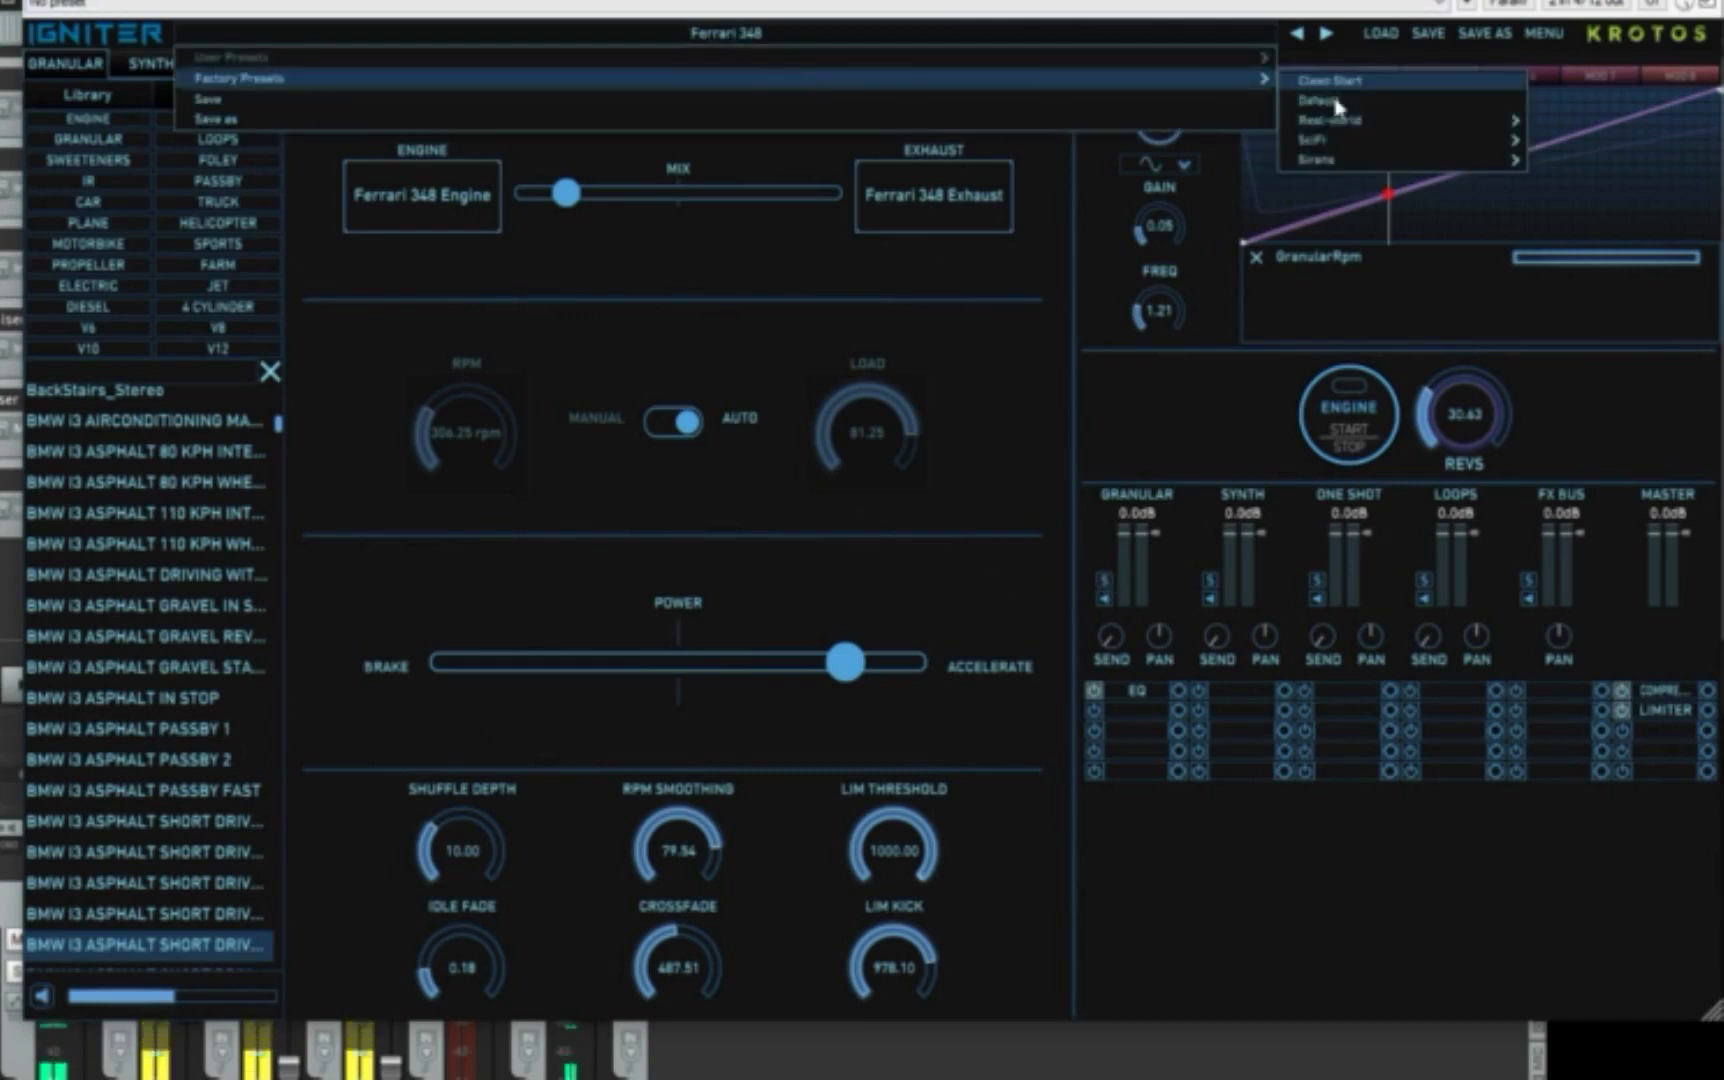
mouse_move(1348, 122)
mouse_move(1595, 122)
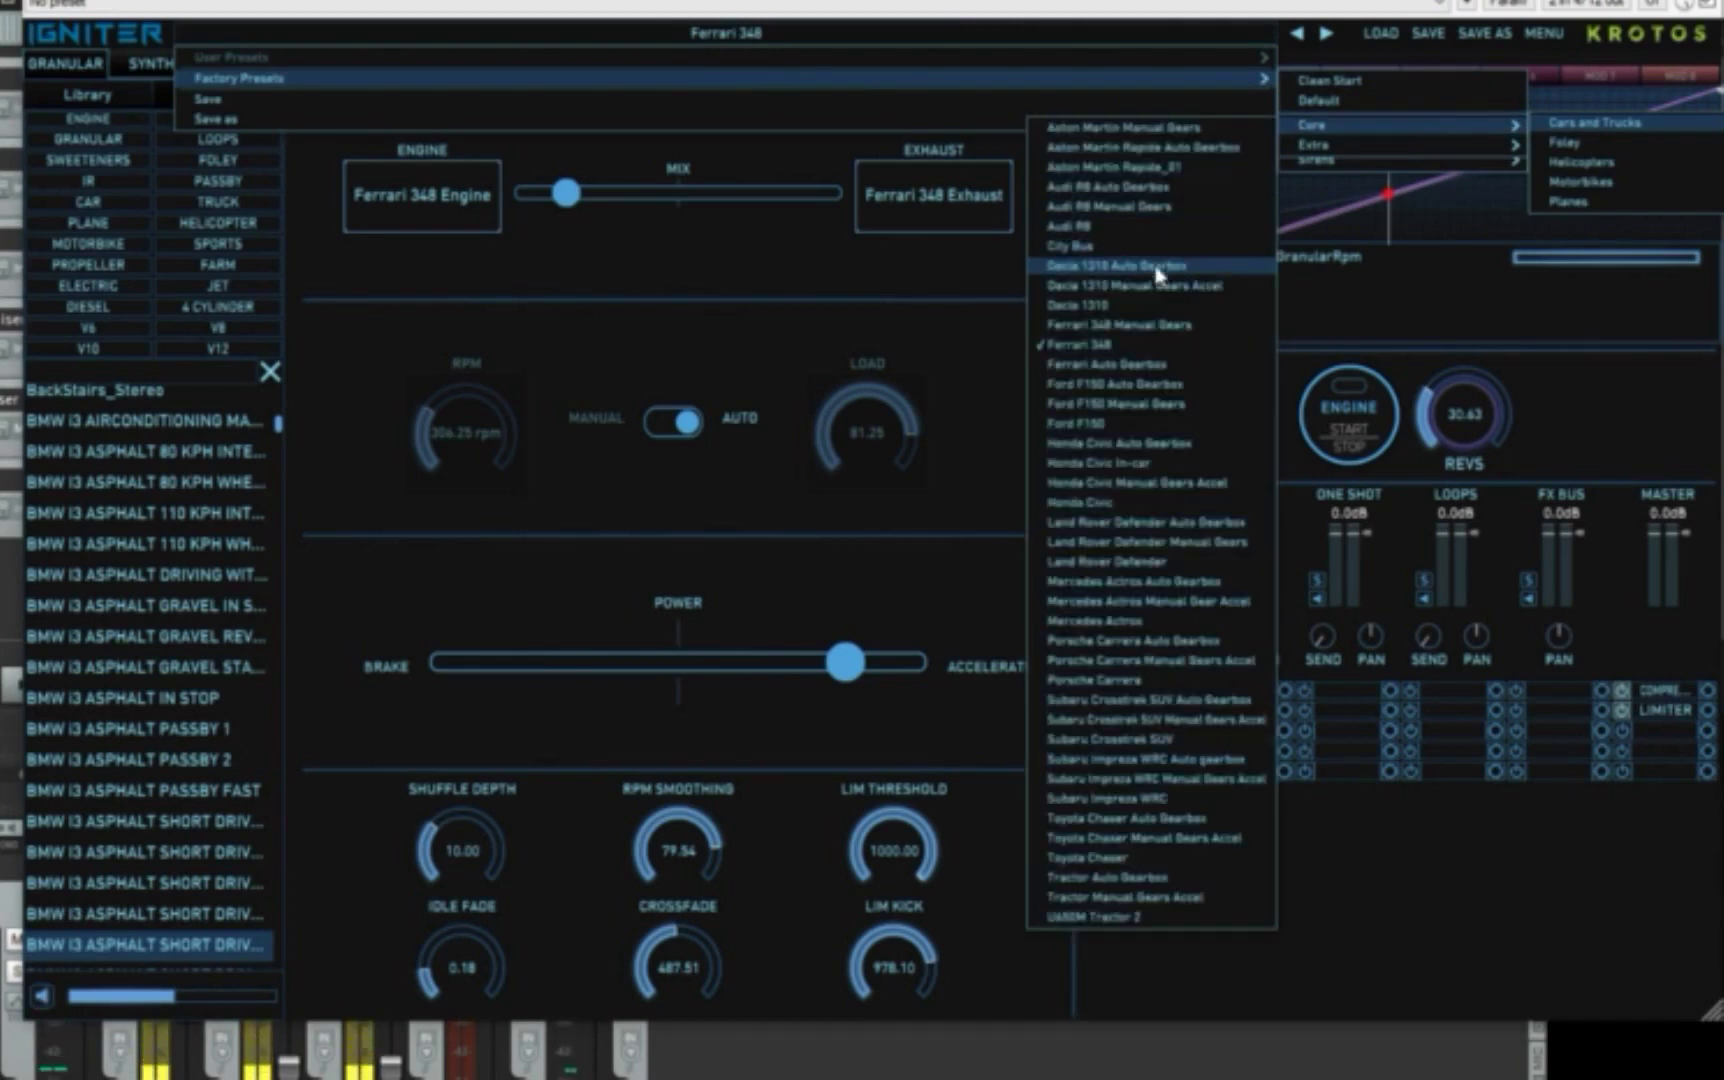
click(1112, 266)
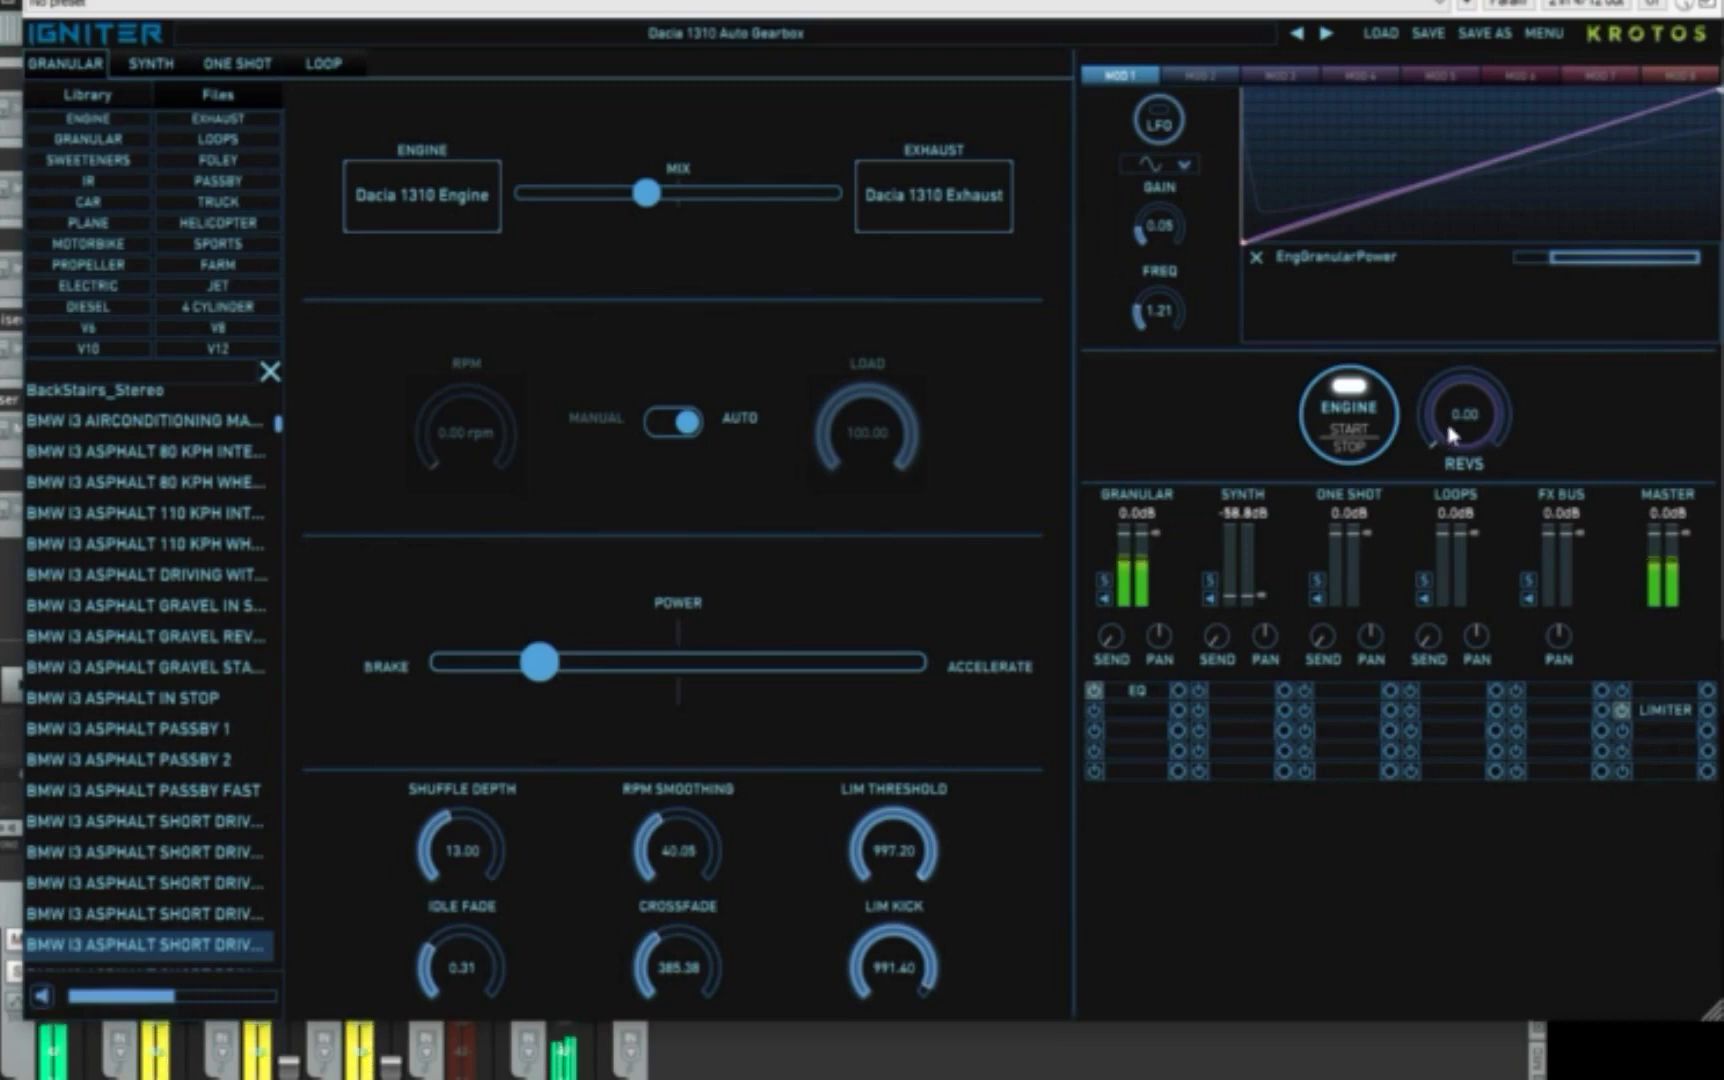
- Rev the Dacia engine to 85.00, shift Power from Accelerate toward Brake and stop the engine
drag(1445, 418, 1482, 287)
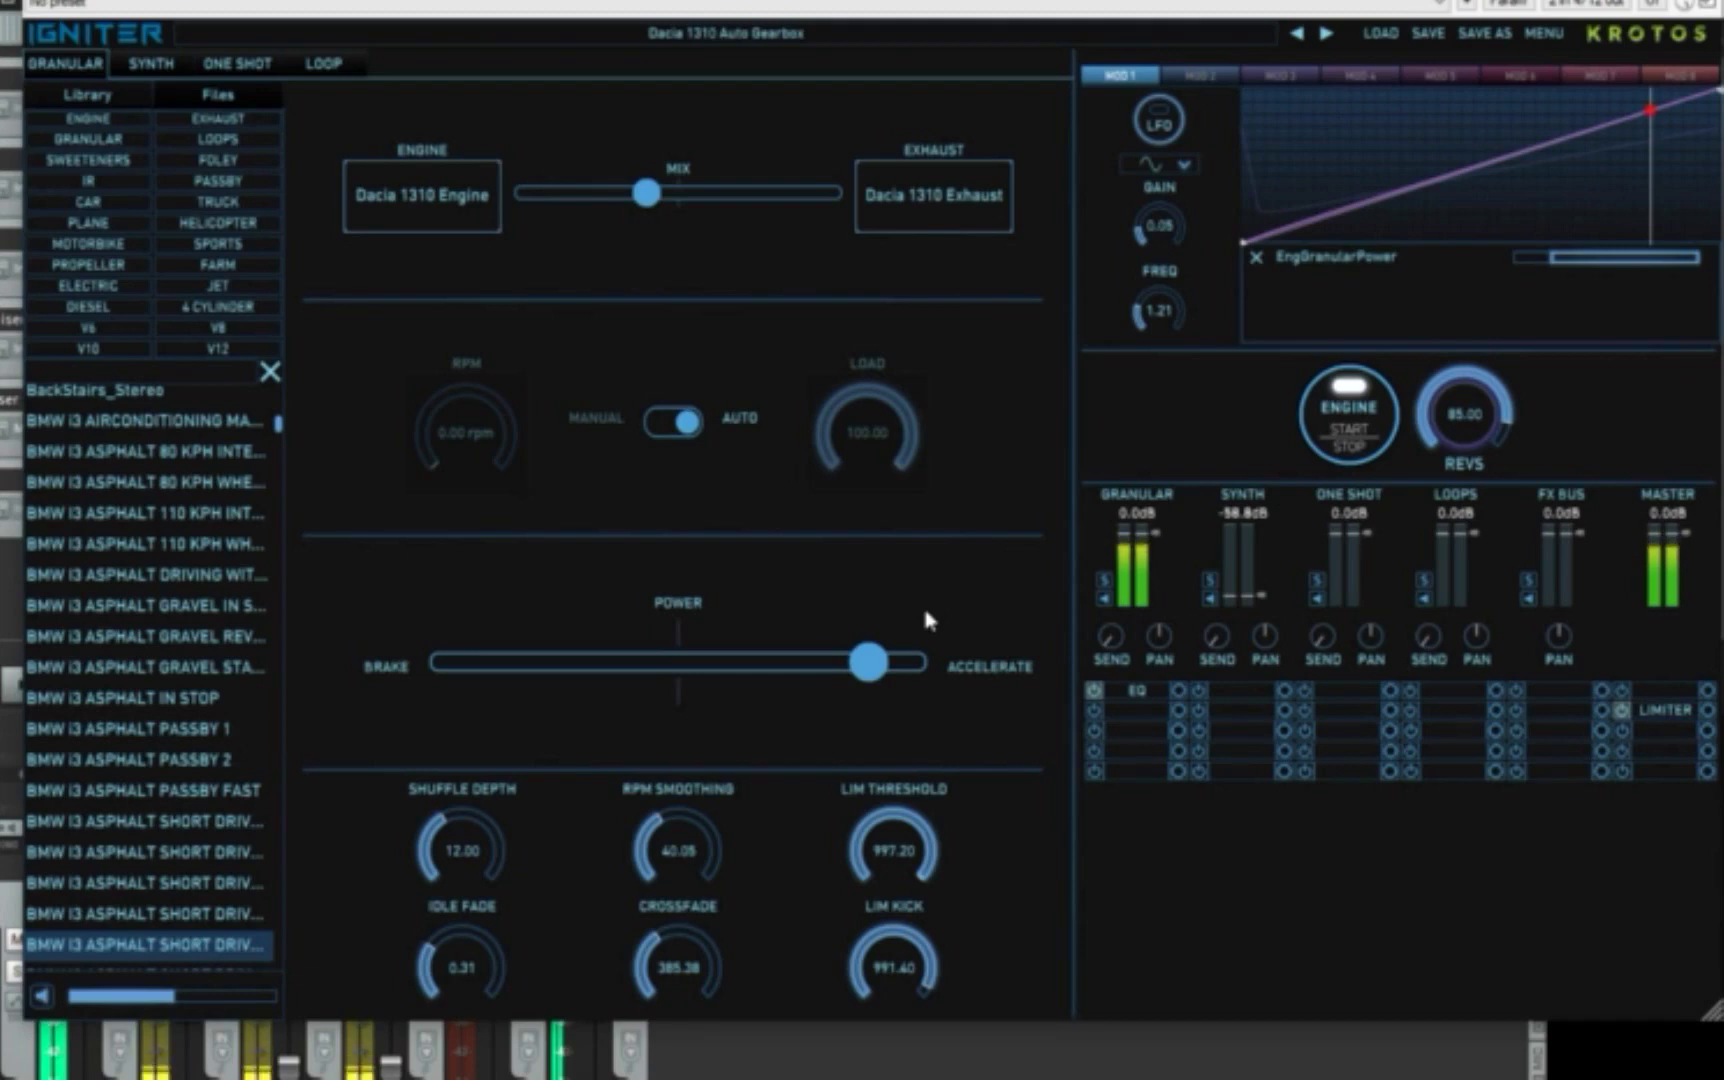
drag(868, 662, 552, 659)
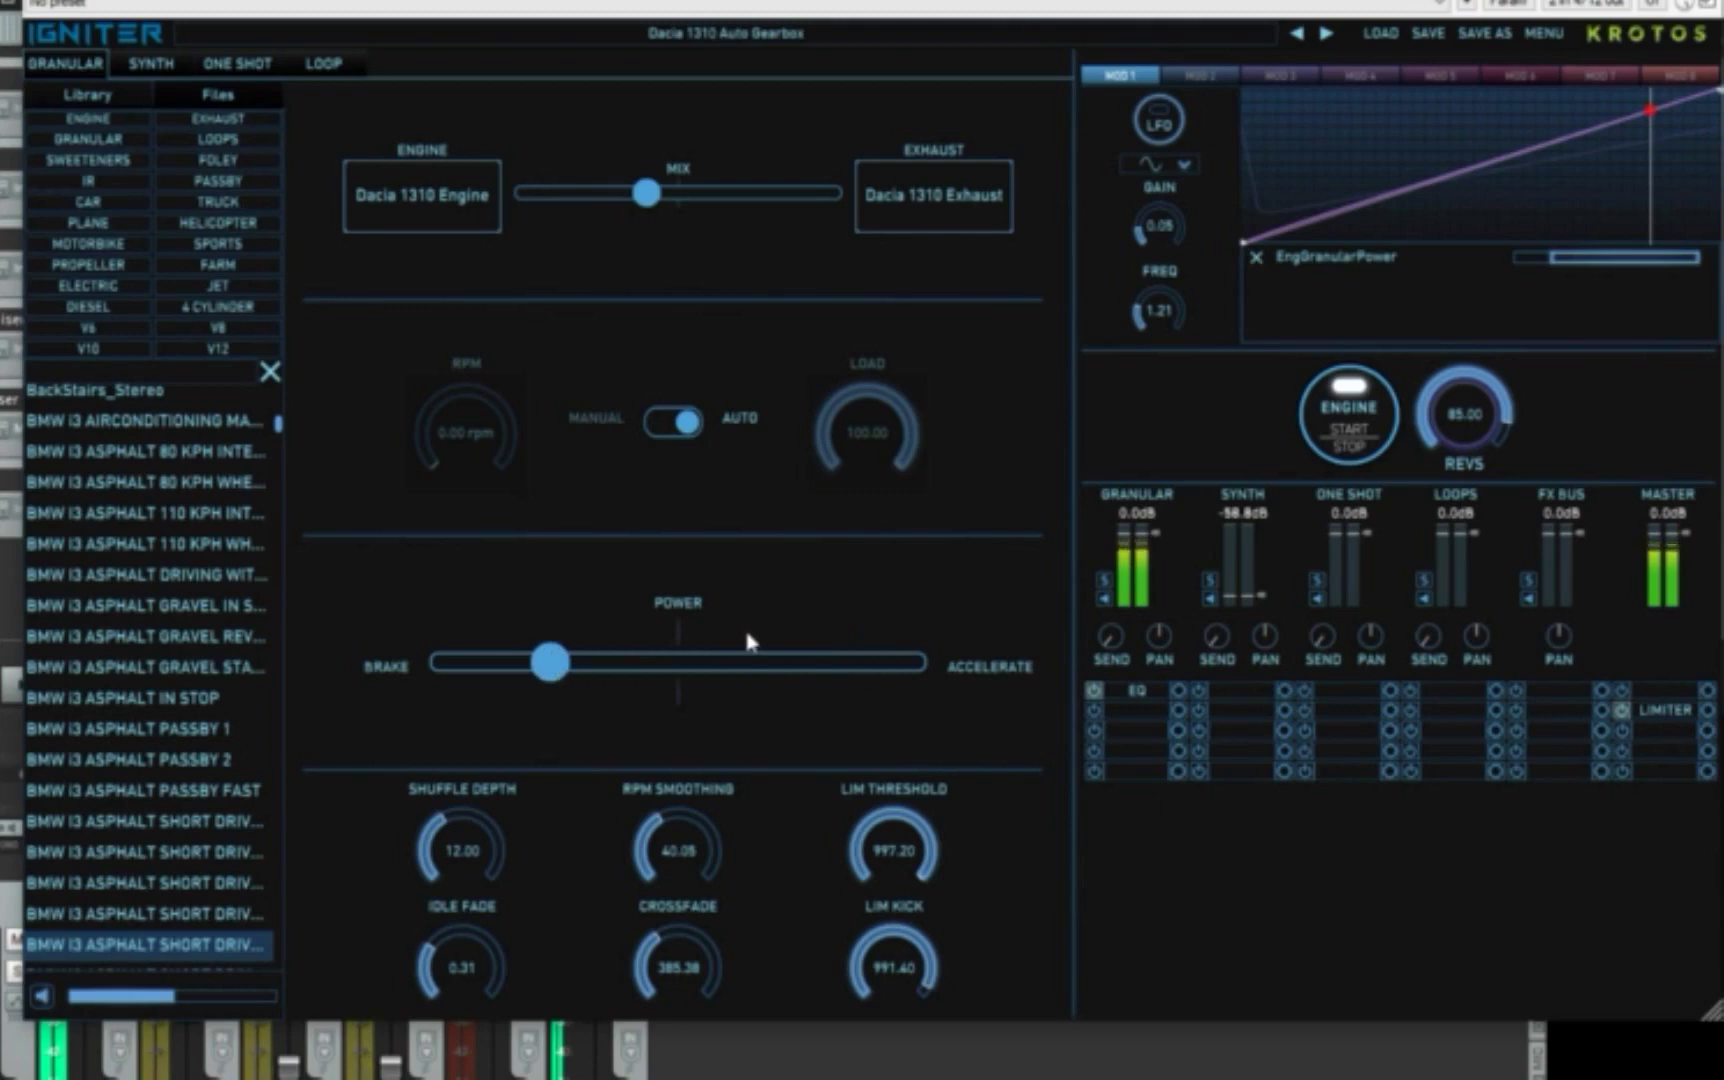
click(1340, 438)
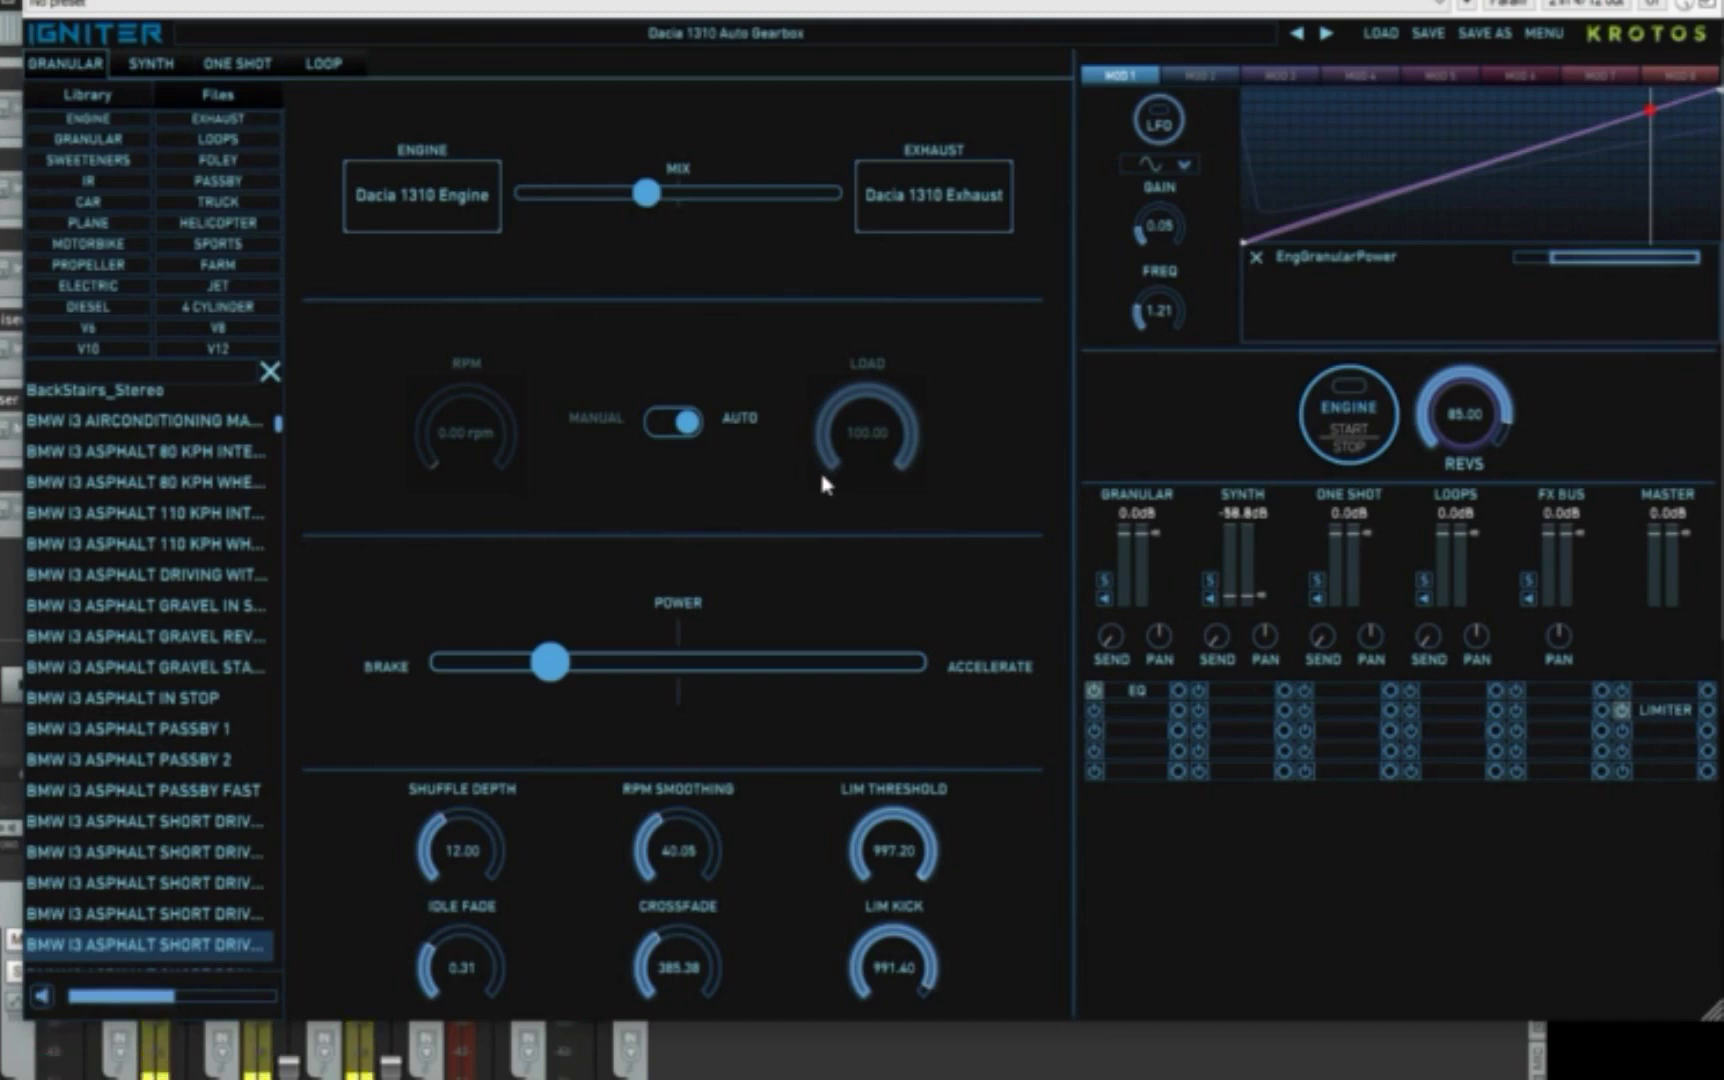
- Load the SciFi Flash Racer preset from the SciFi factory presets
click(712, 33)
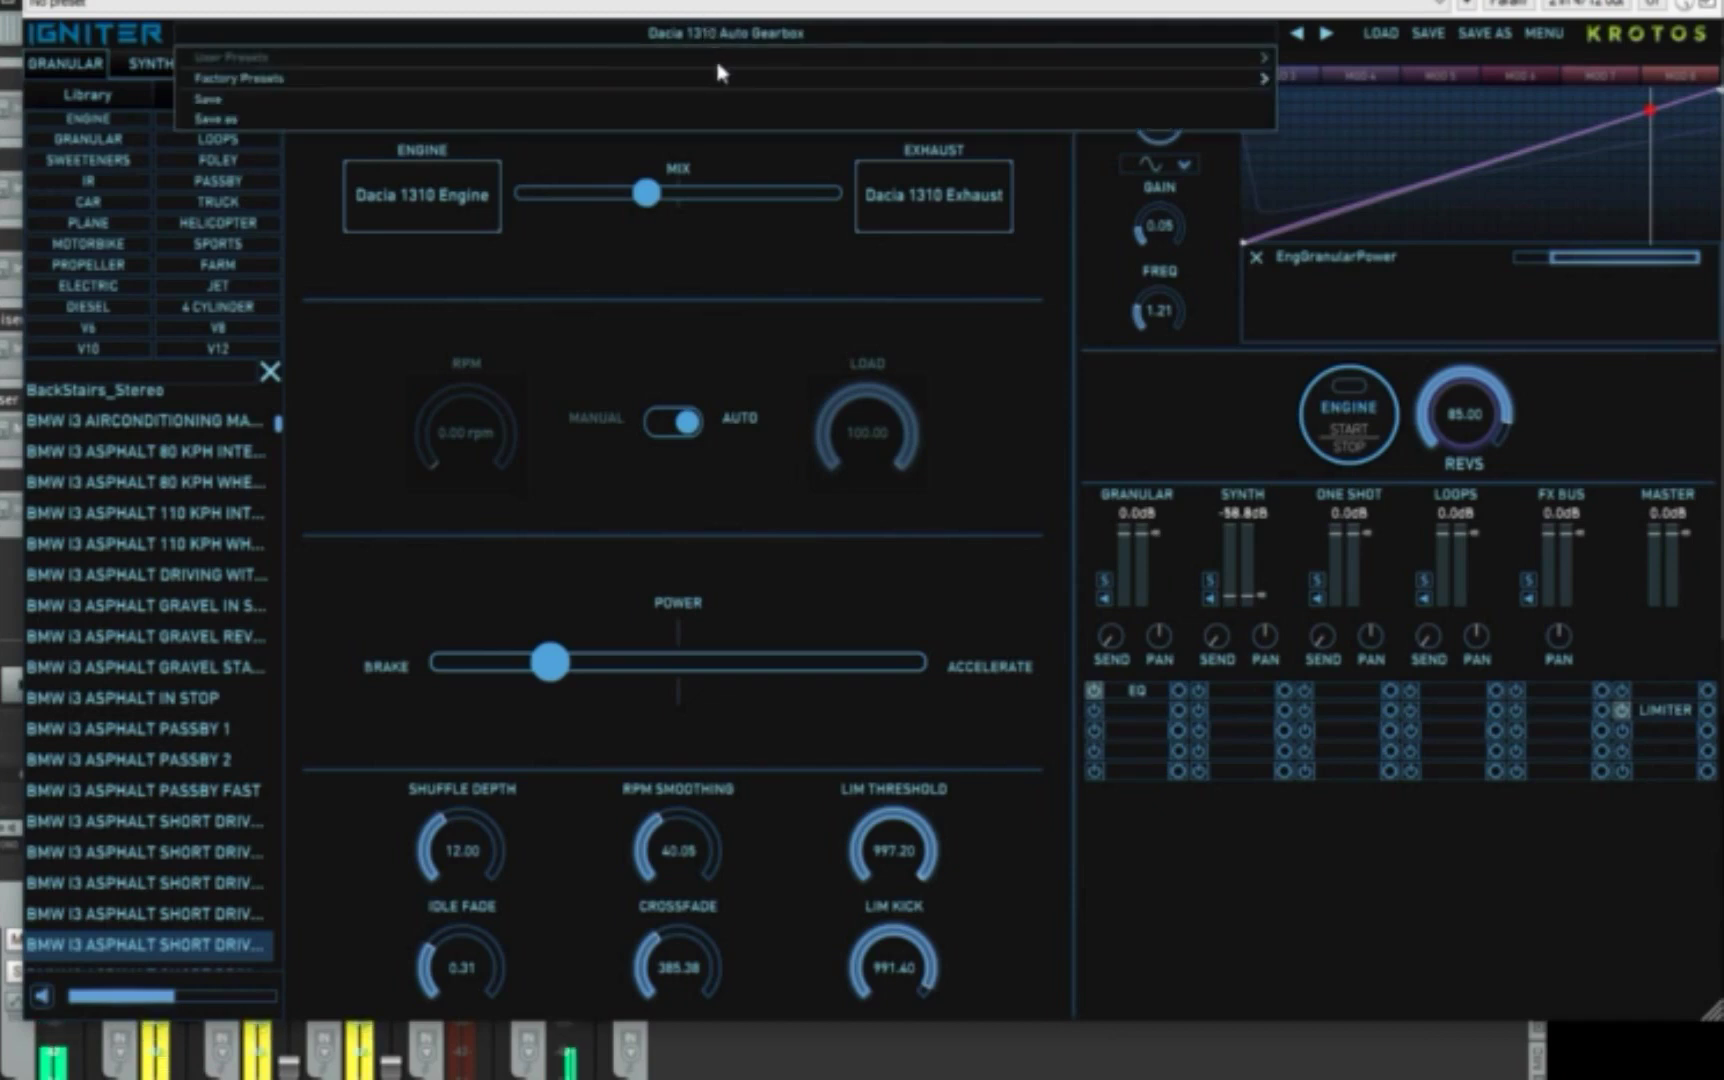
mouse_move(726, 82)
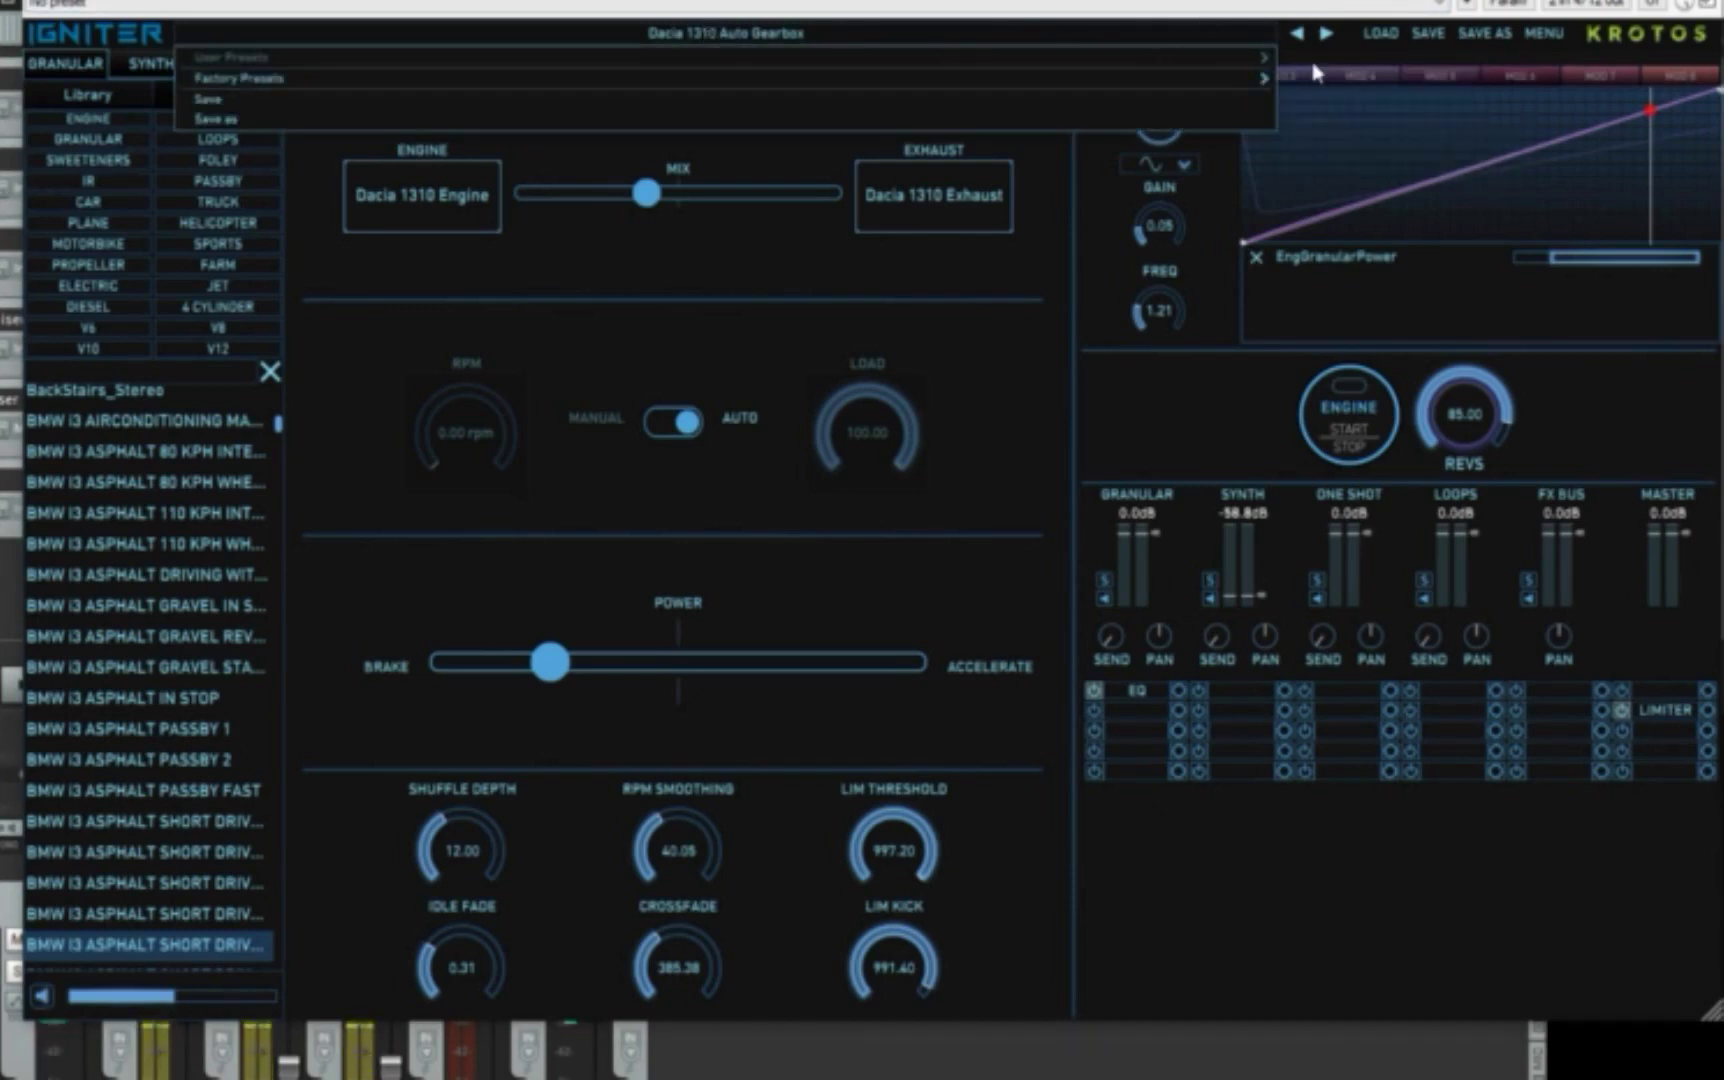
mouse_move(1420, 140)
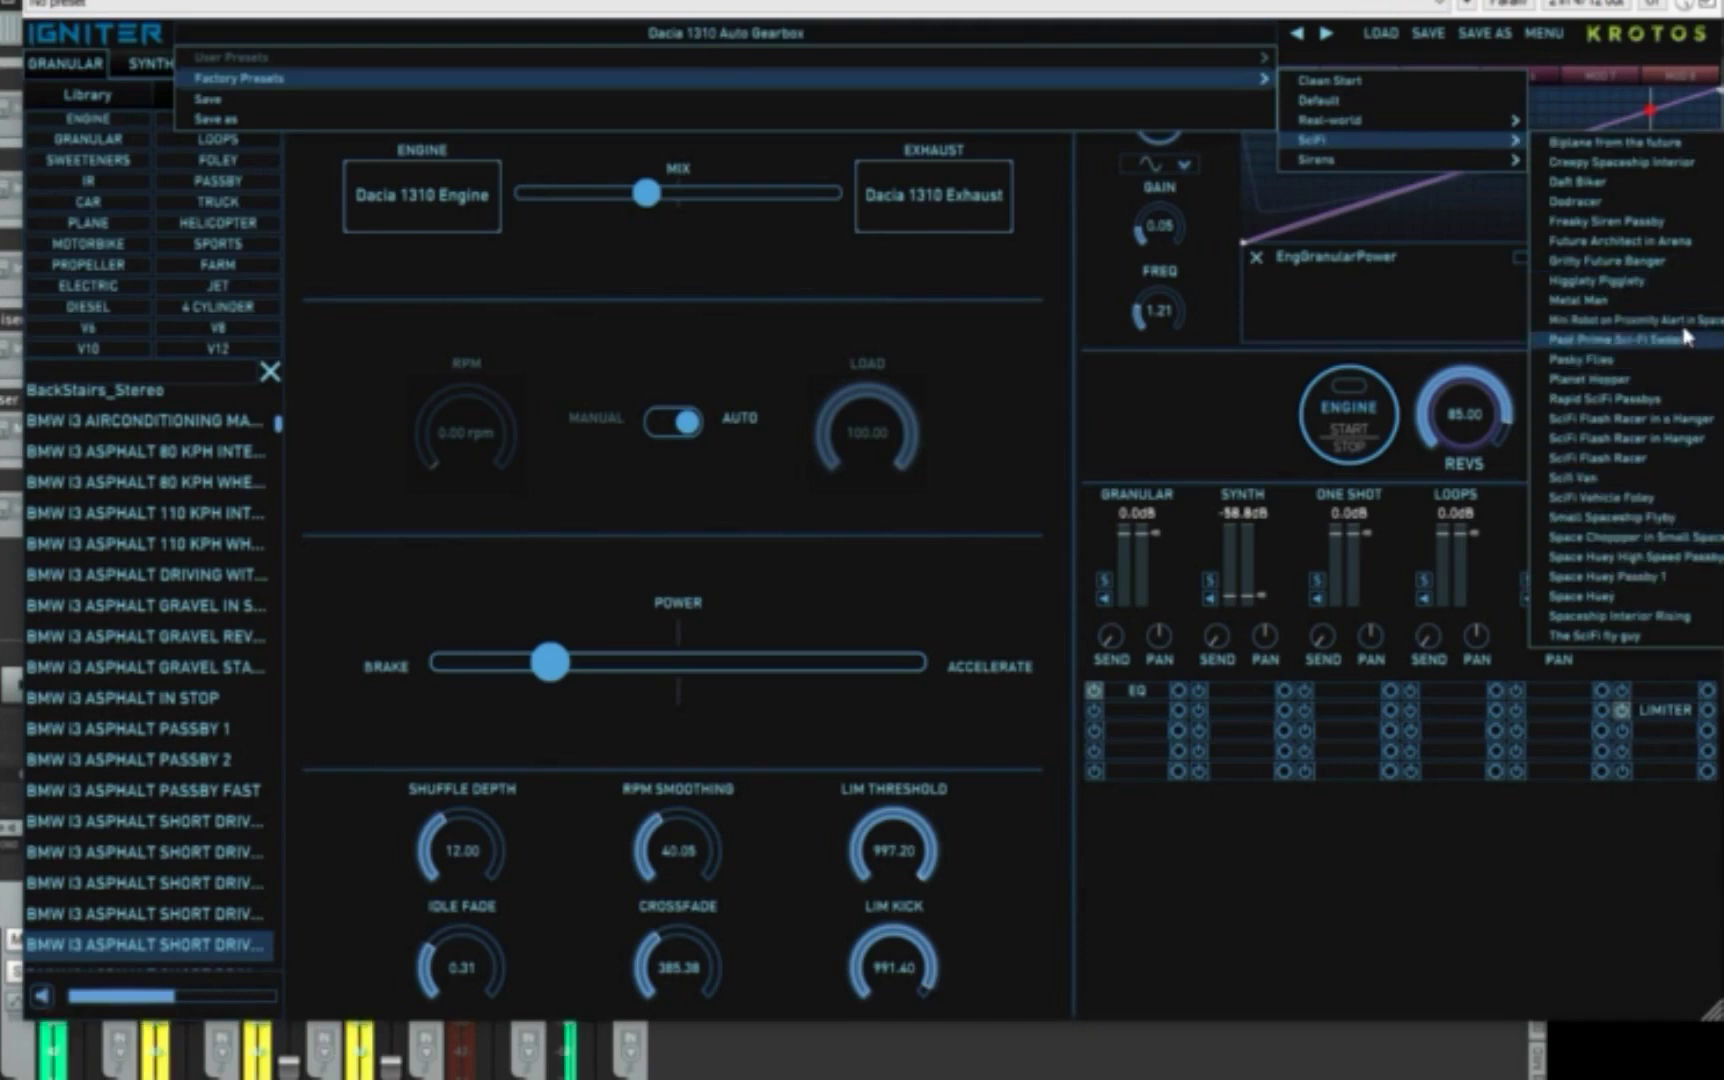
click(1612, 458)
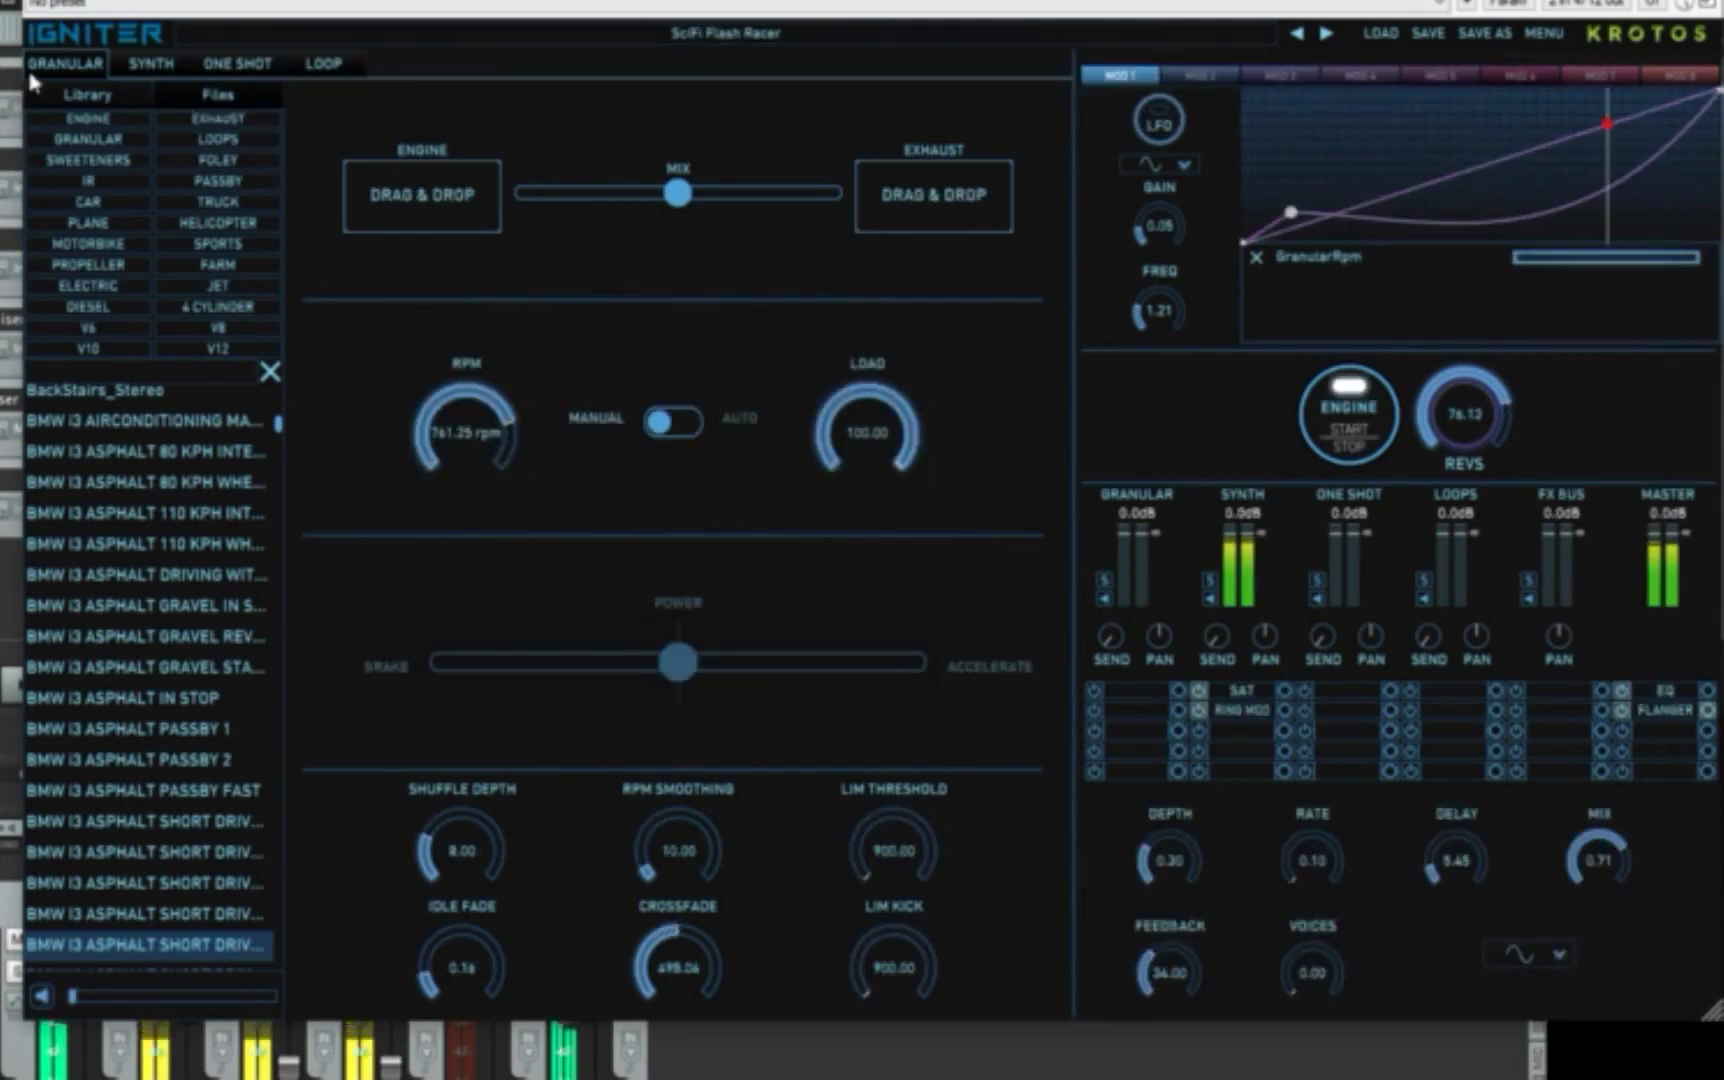
- Show the synth oscillators, vary the Revs while the engine runs, finish at 14.25 and stop the engine
click(124, 74)
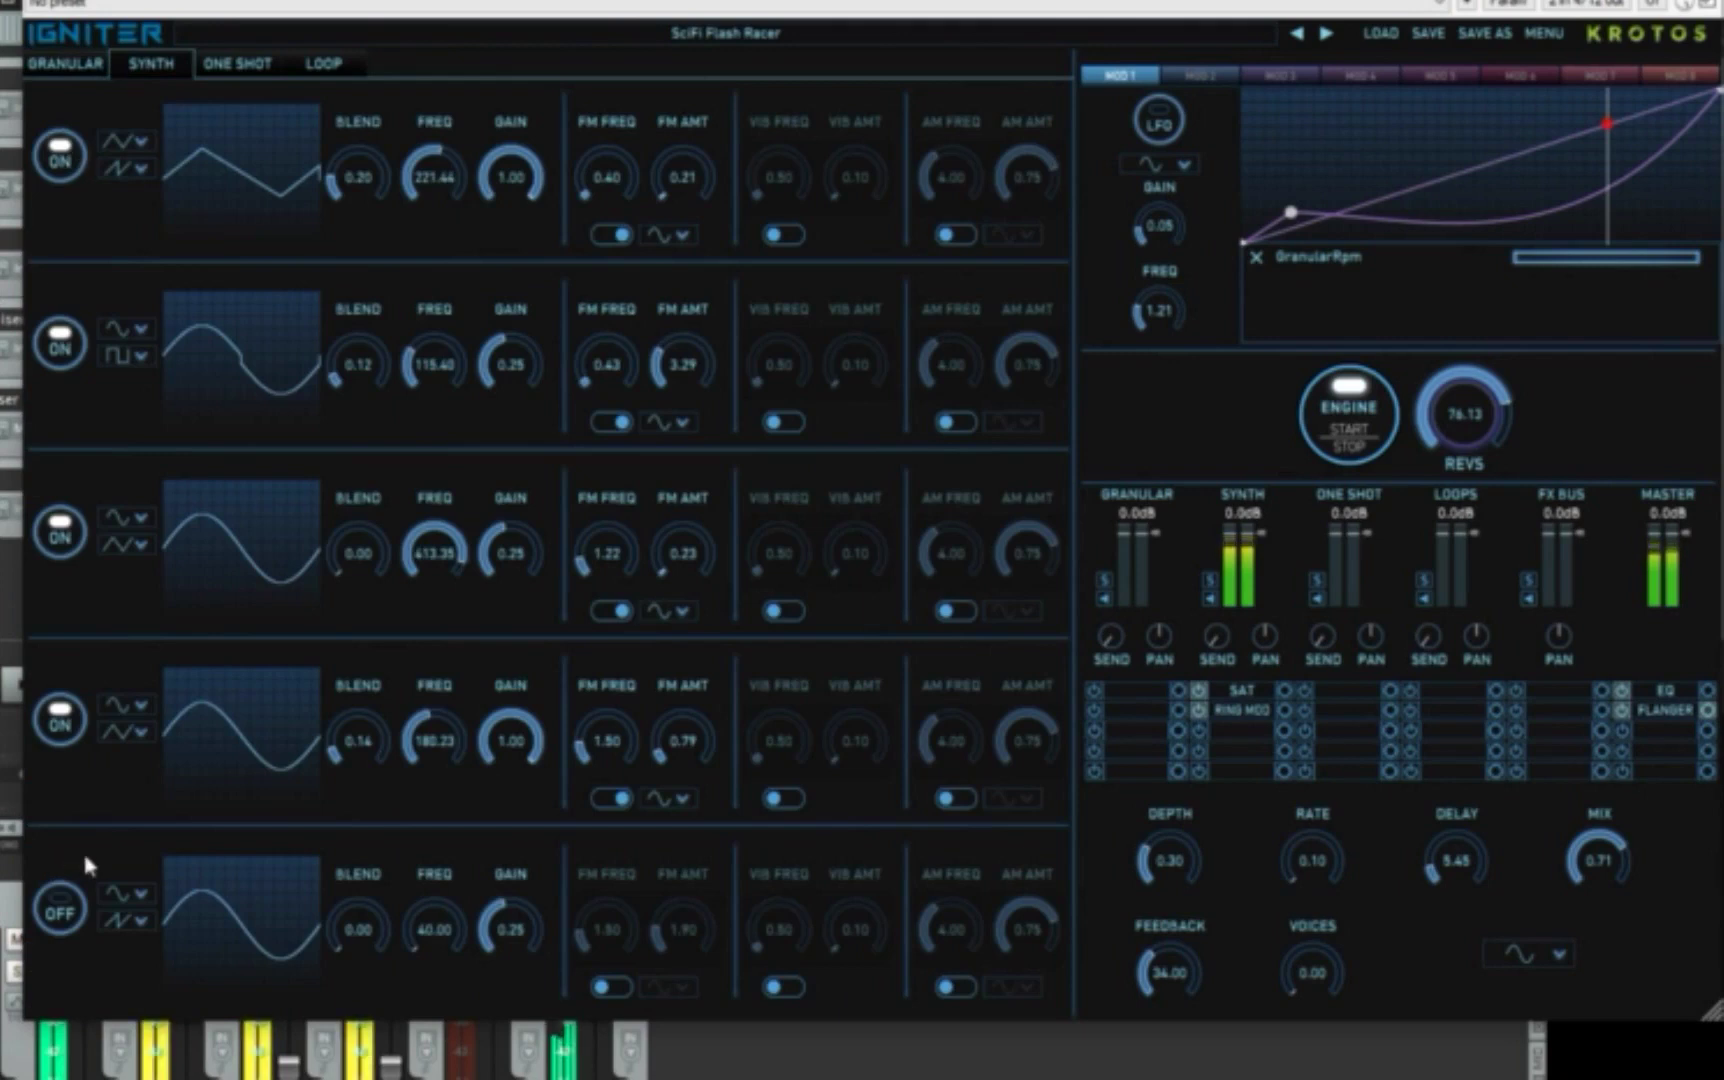
click(1329, 446)
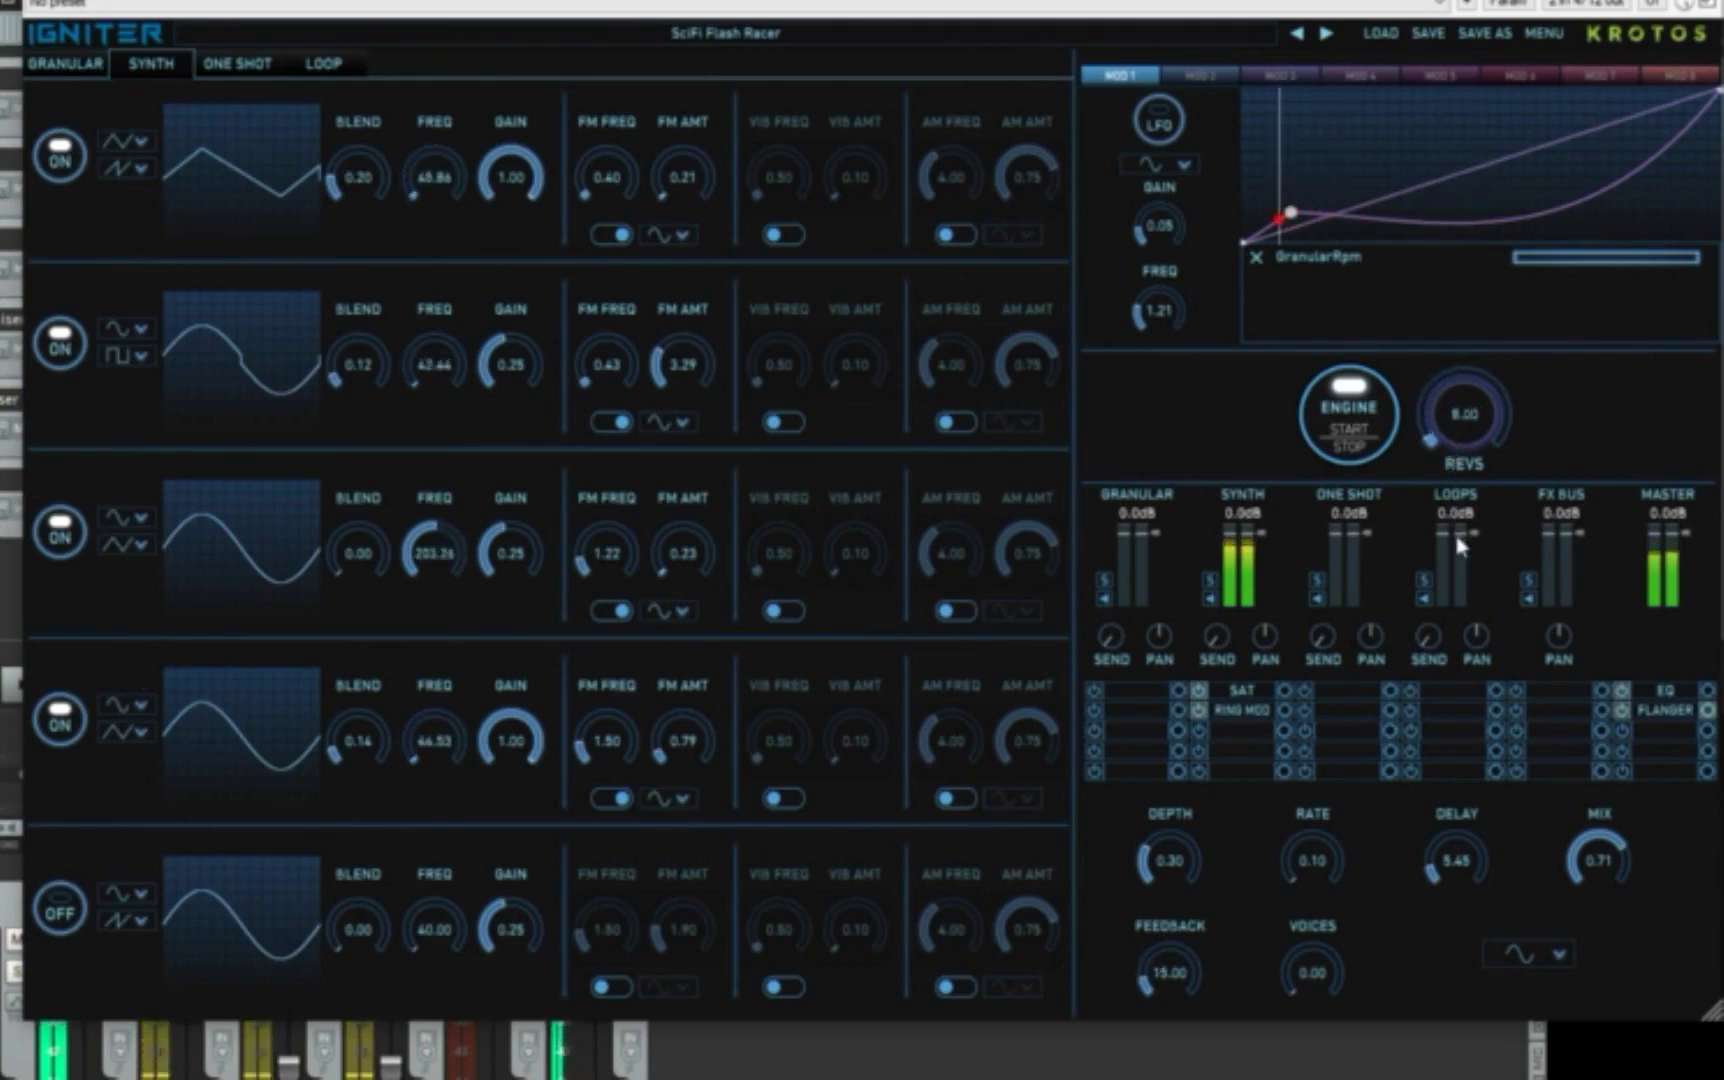
drag(1463, 425, 1385, 494)
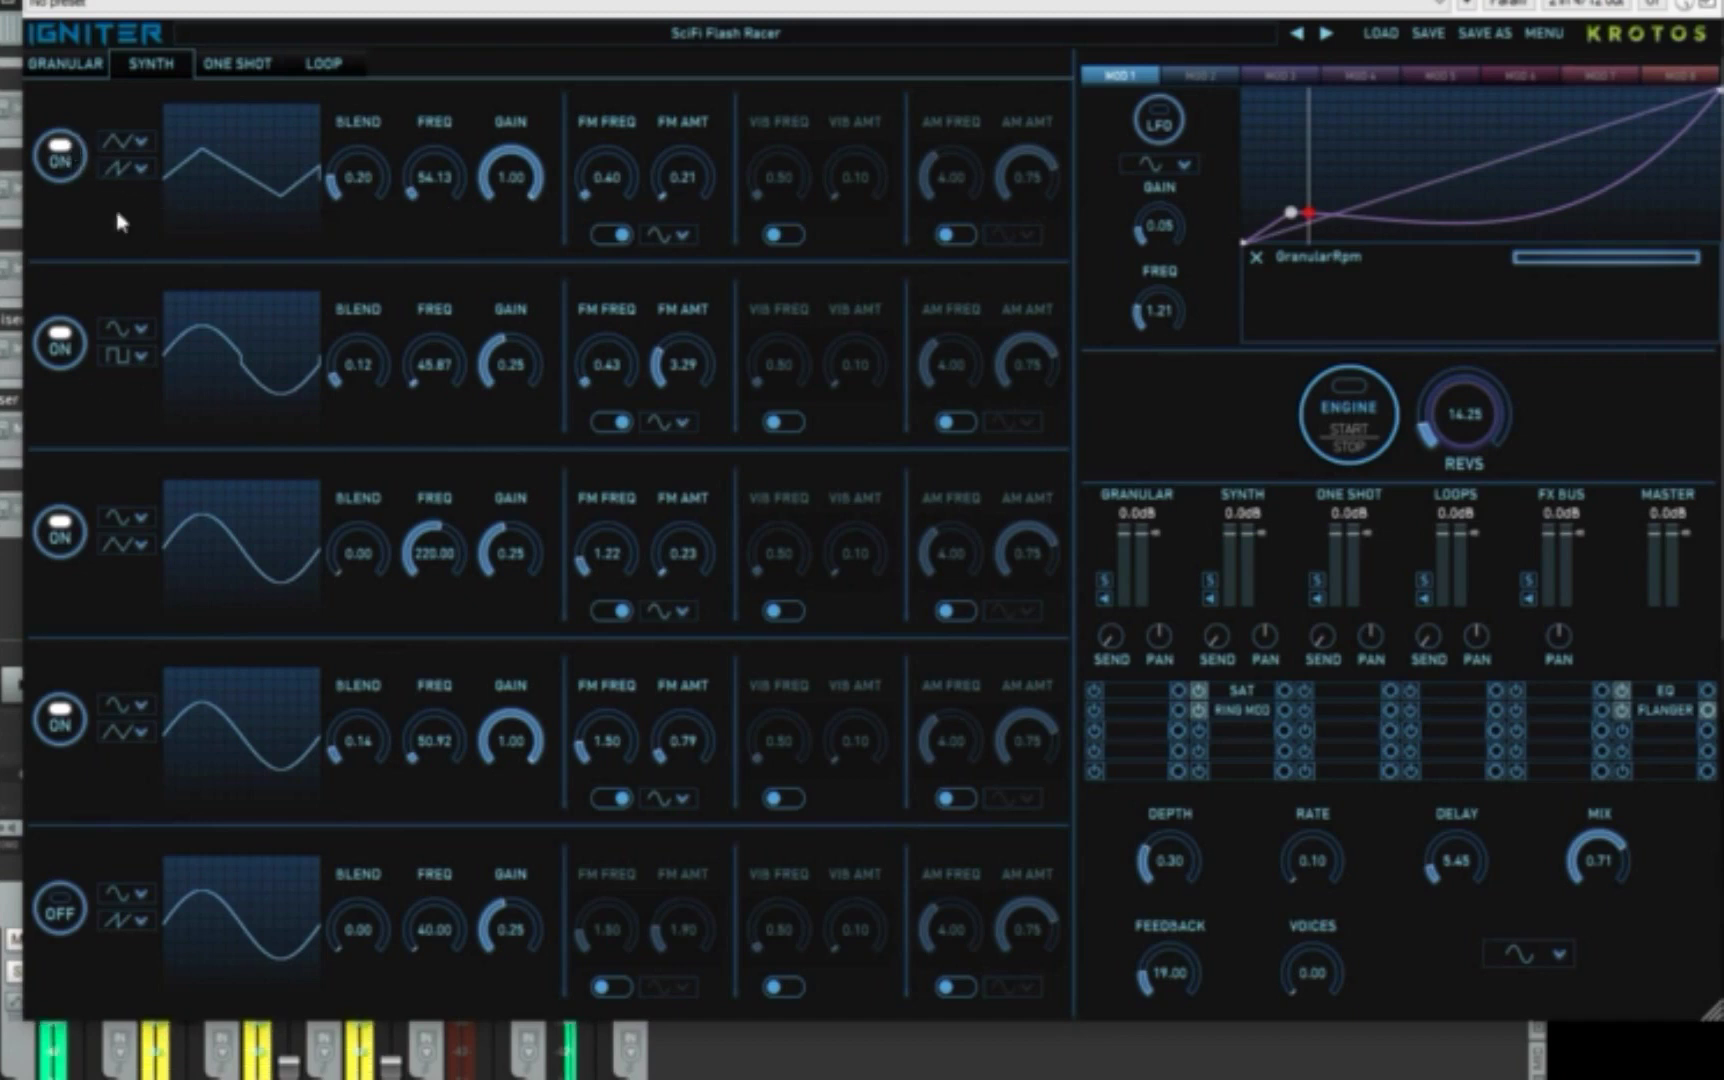
- Set the first oscillator's Blend to 0.19, Freq to 143.91 and Gain to 0.62, and toggle its vibrato on and off
click(131, 141)
click(84, 230)
drag(353, 182, 450, 141)
drag(502, 205, 502, 245)
click(783, 236)
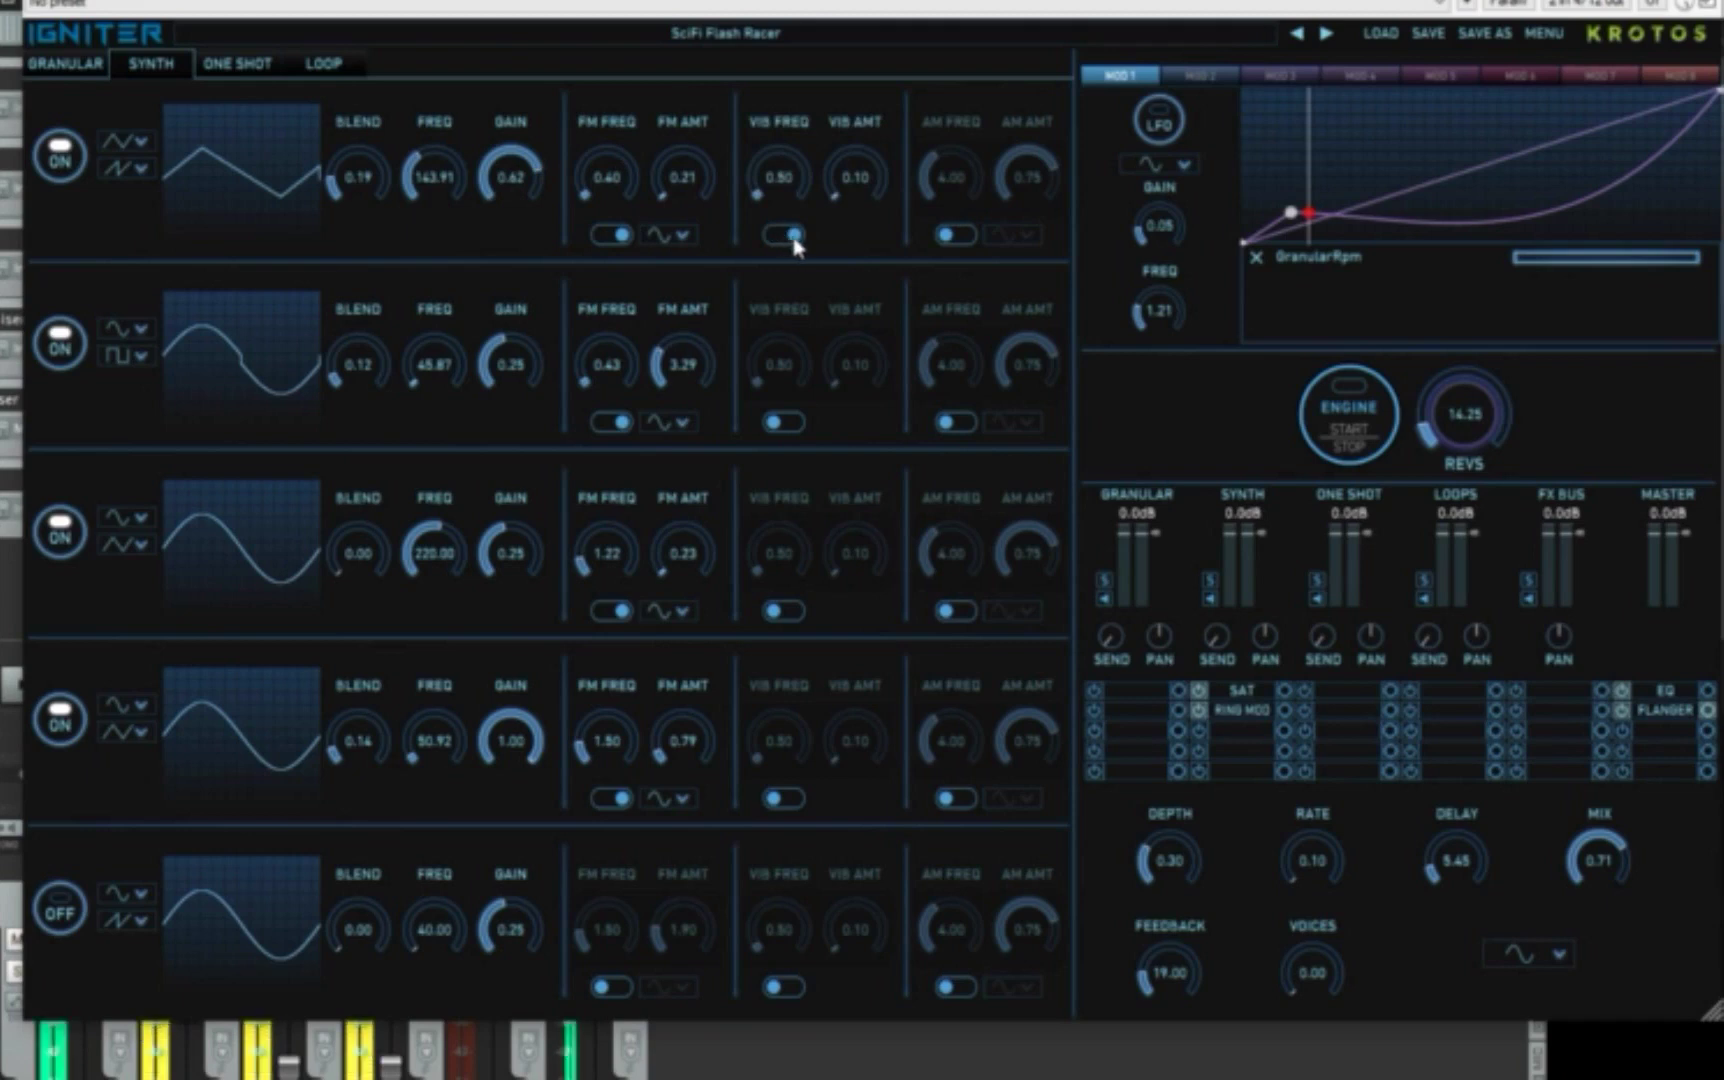
click(789, 237)
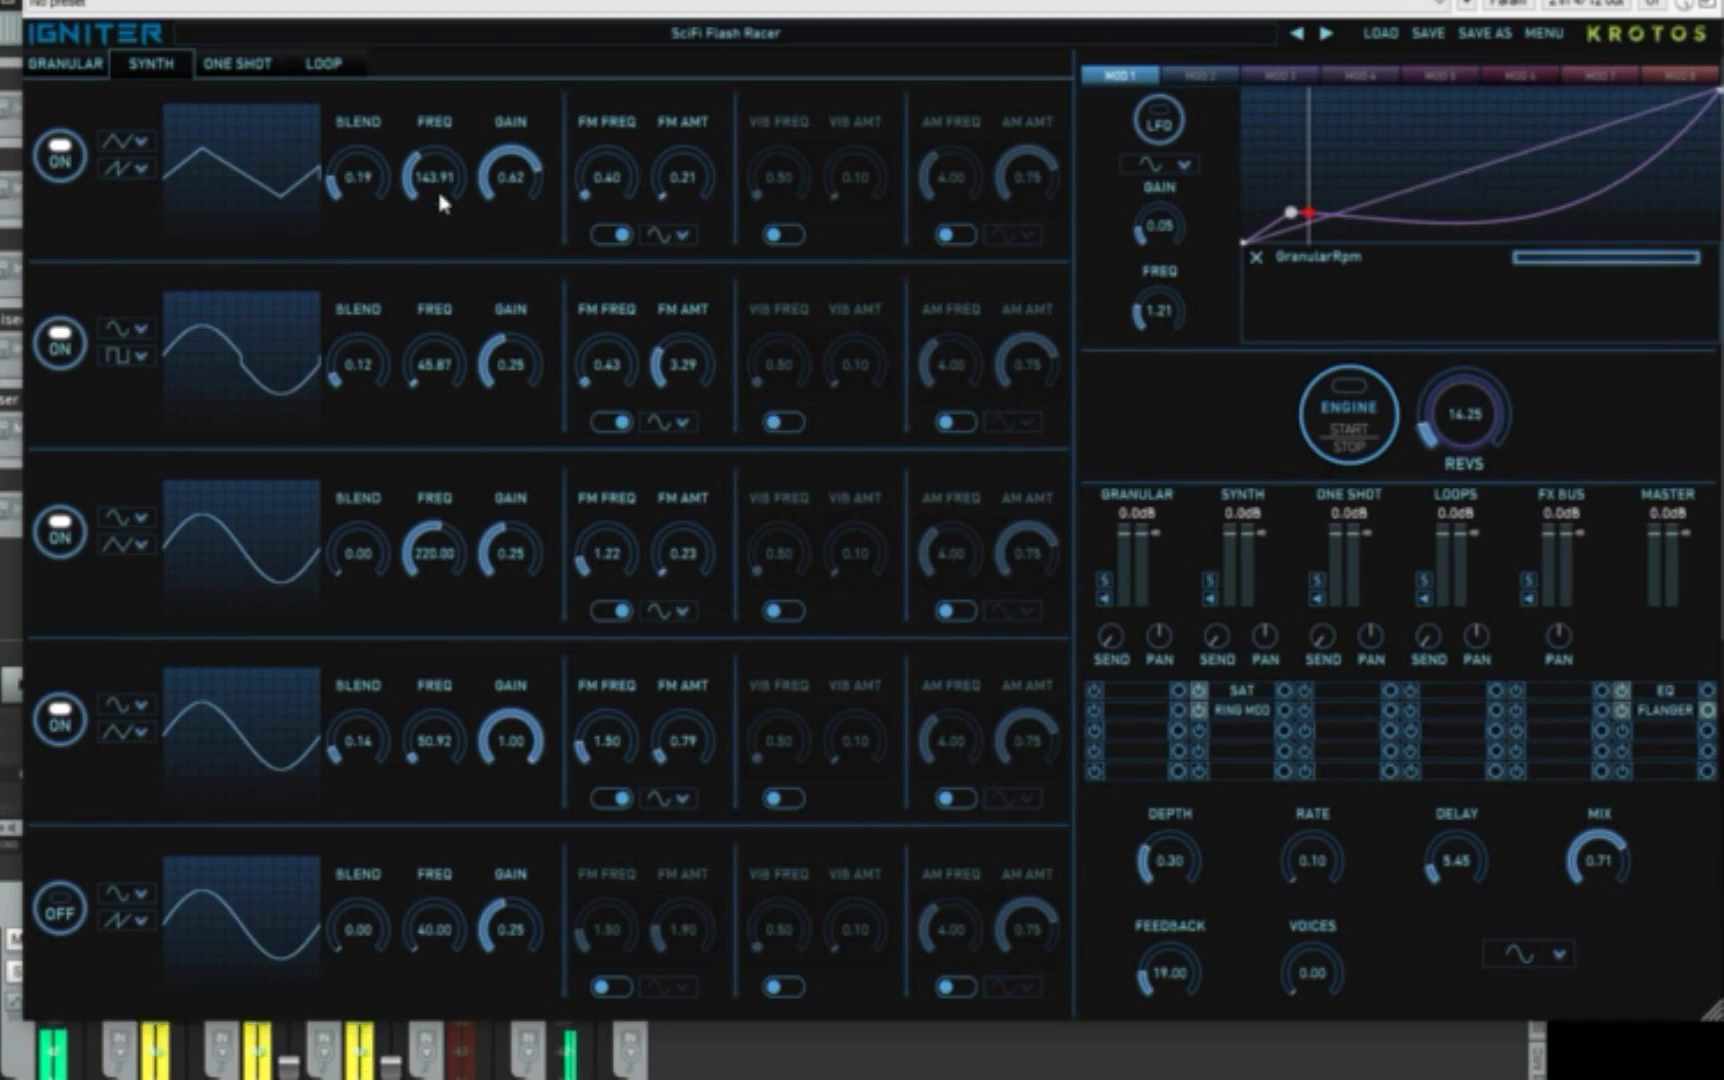
- Look through the one-shot sample library and the computer's file folders, returning to the library
click(258, 68)
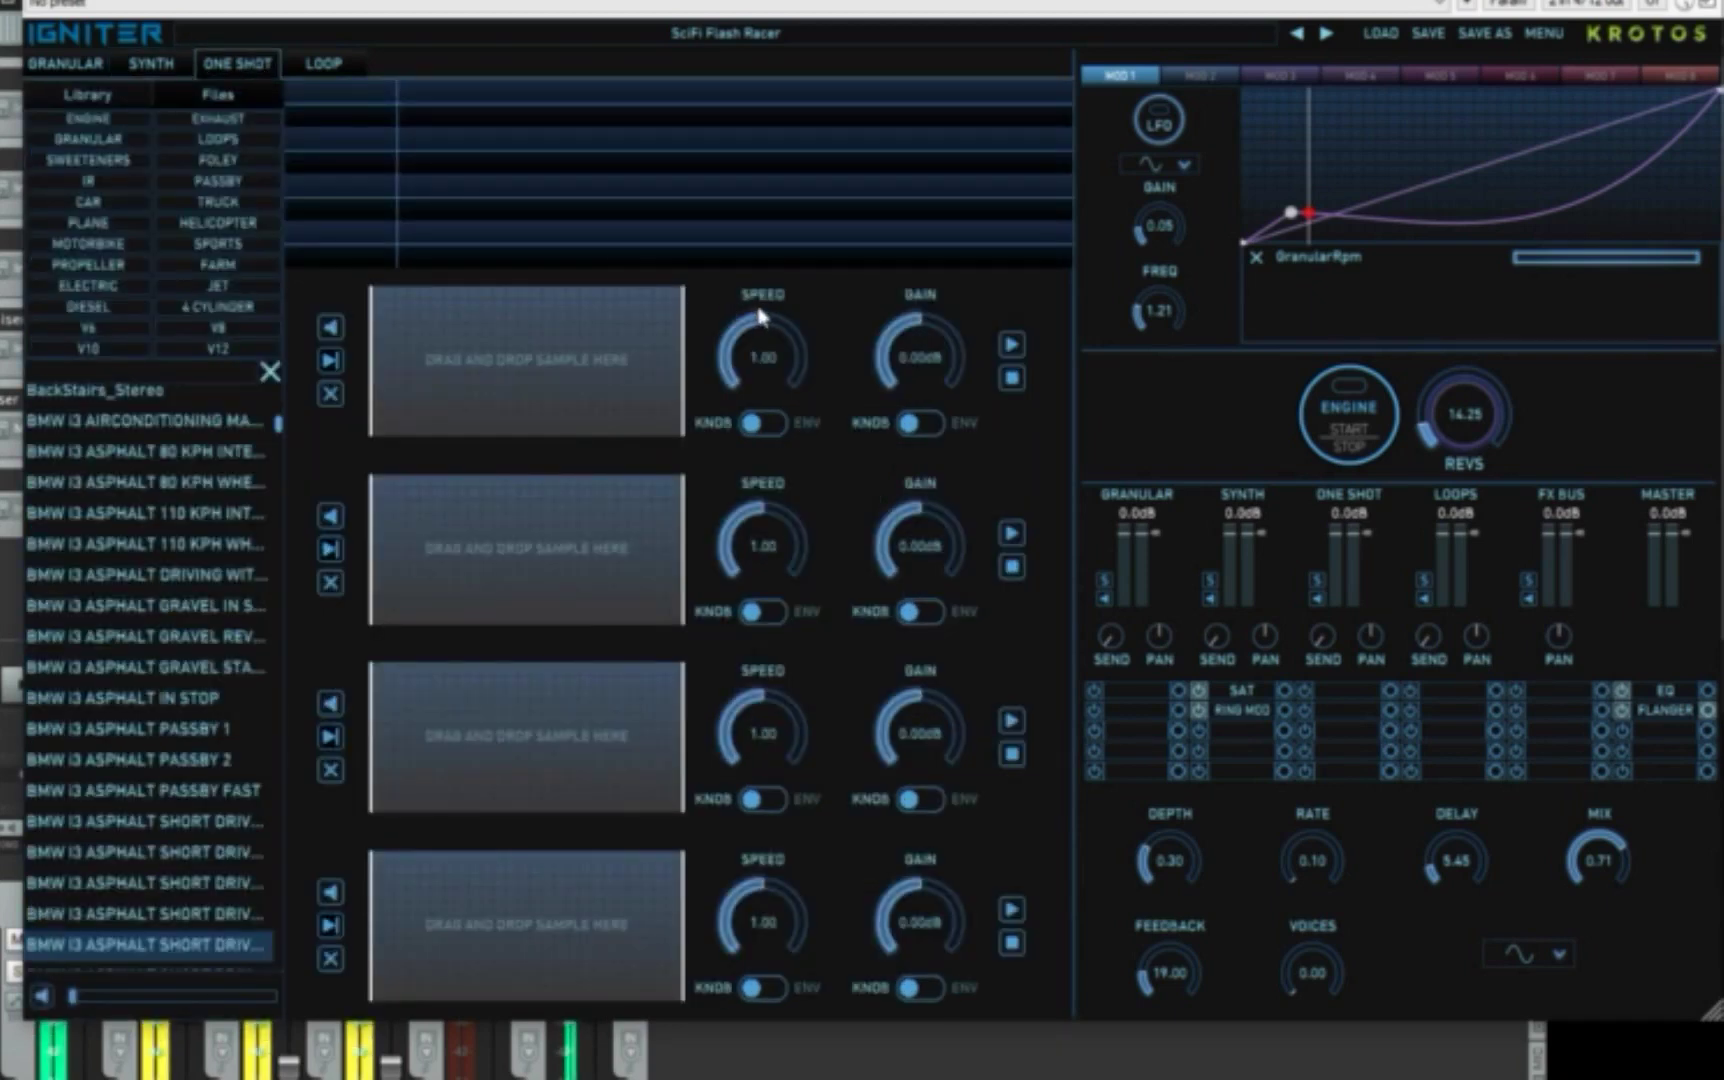
scroll(110, 580, down, 20)
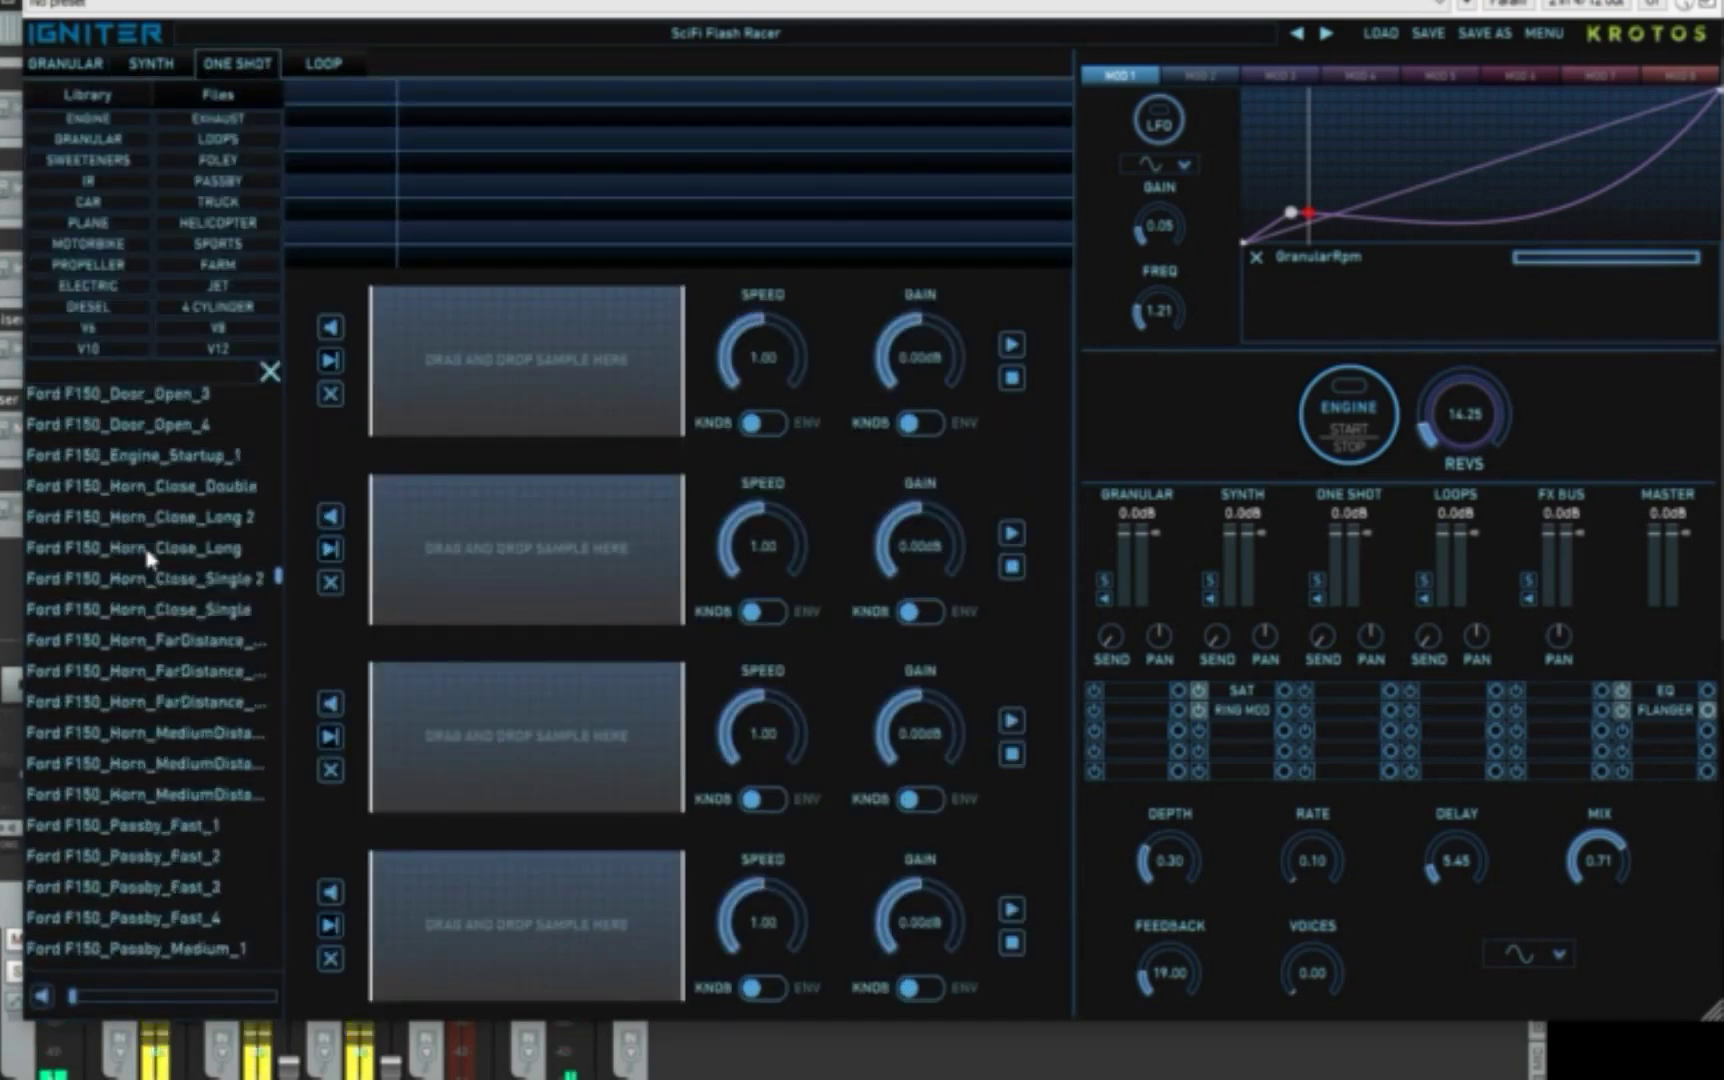
scroll(142, 557, down, 20)
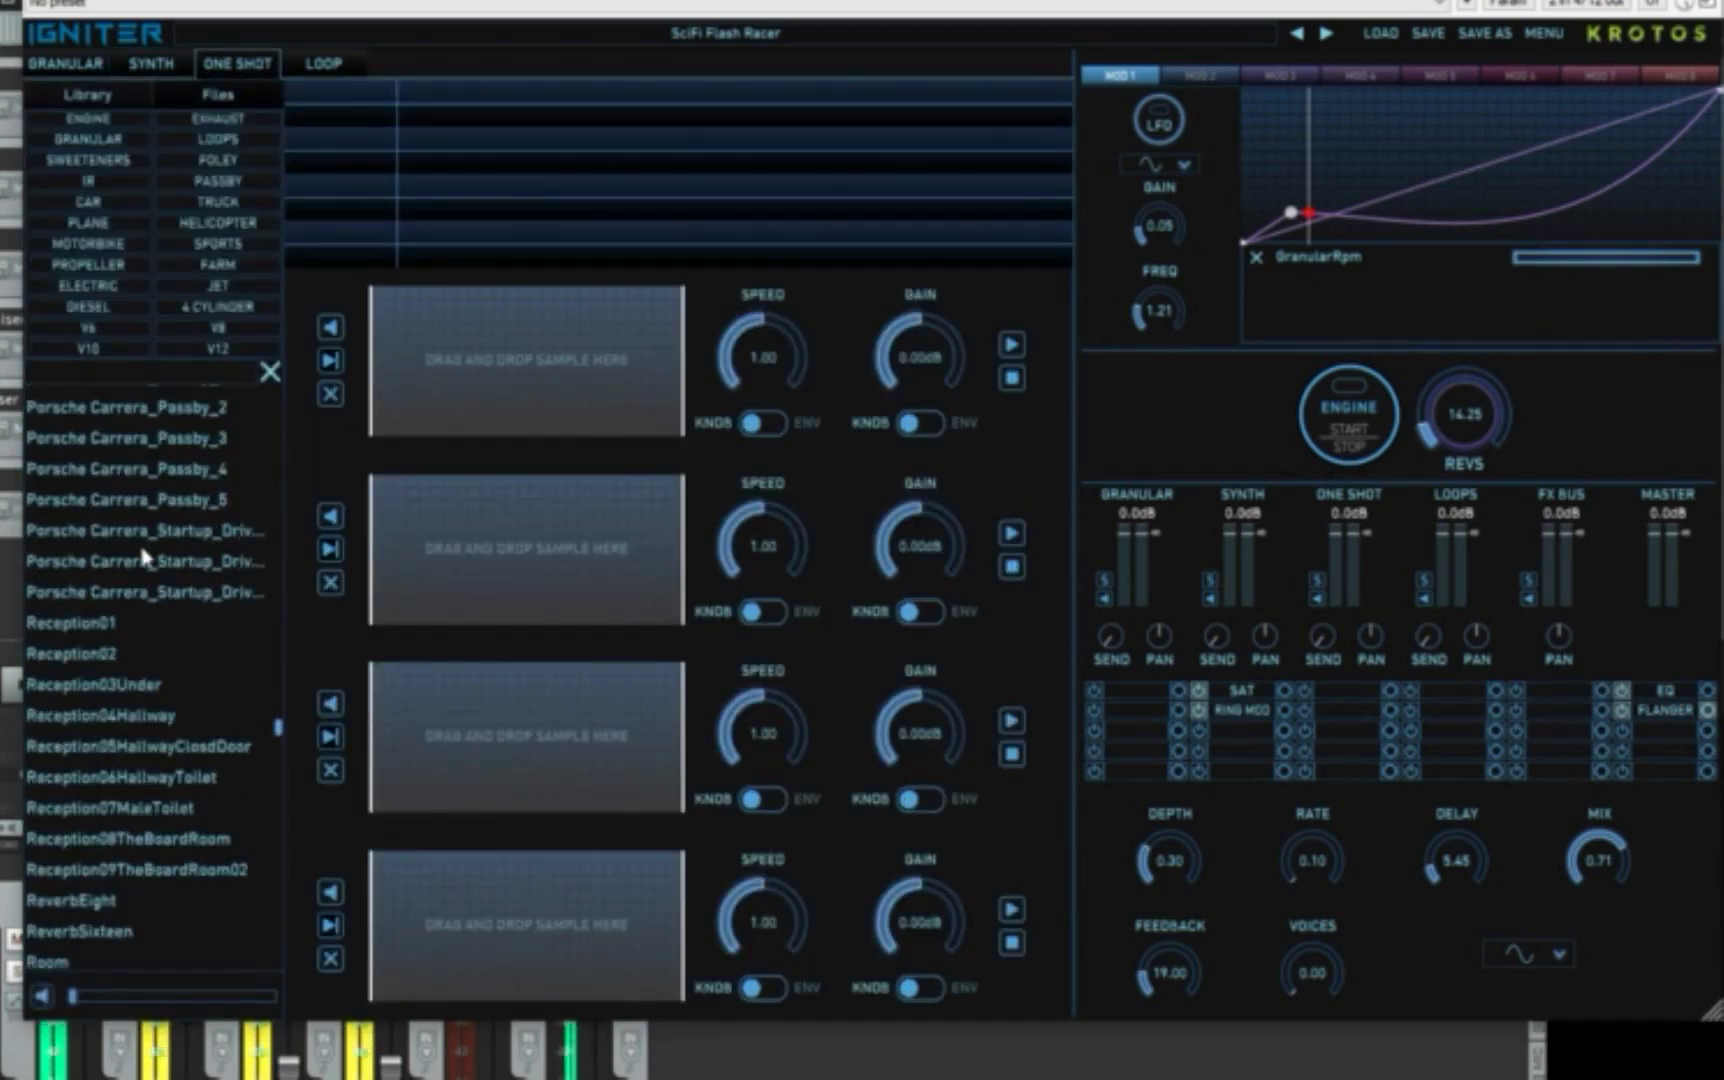
scroll(142, 557, down, 5)
scroll(150, 558, up, 12)
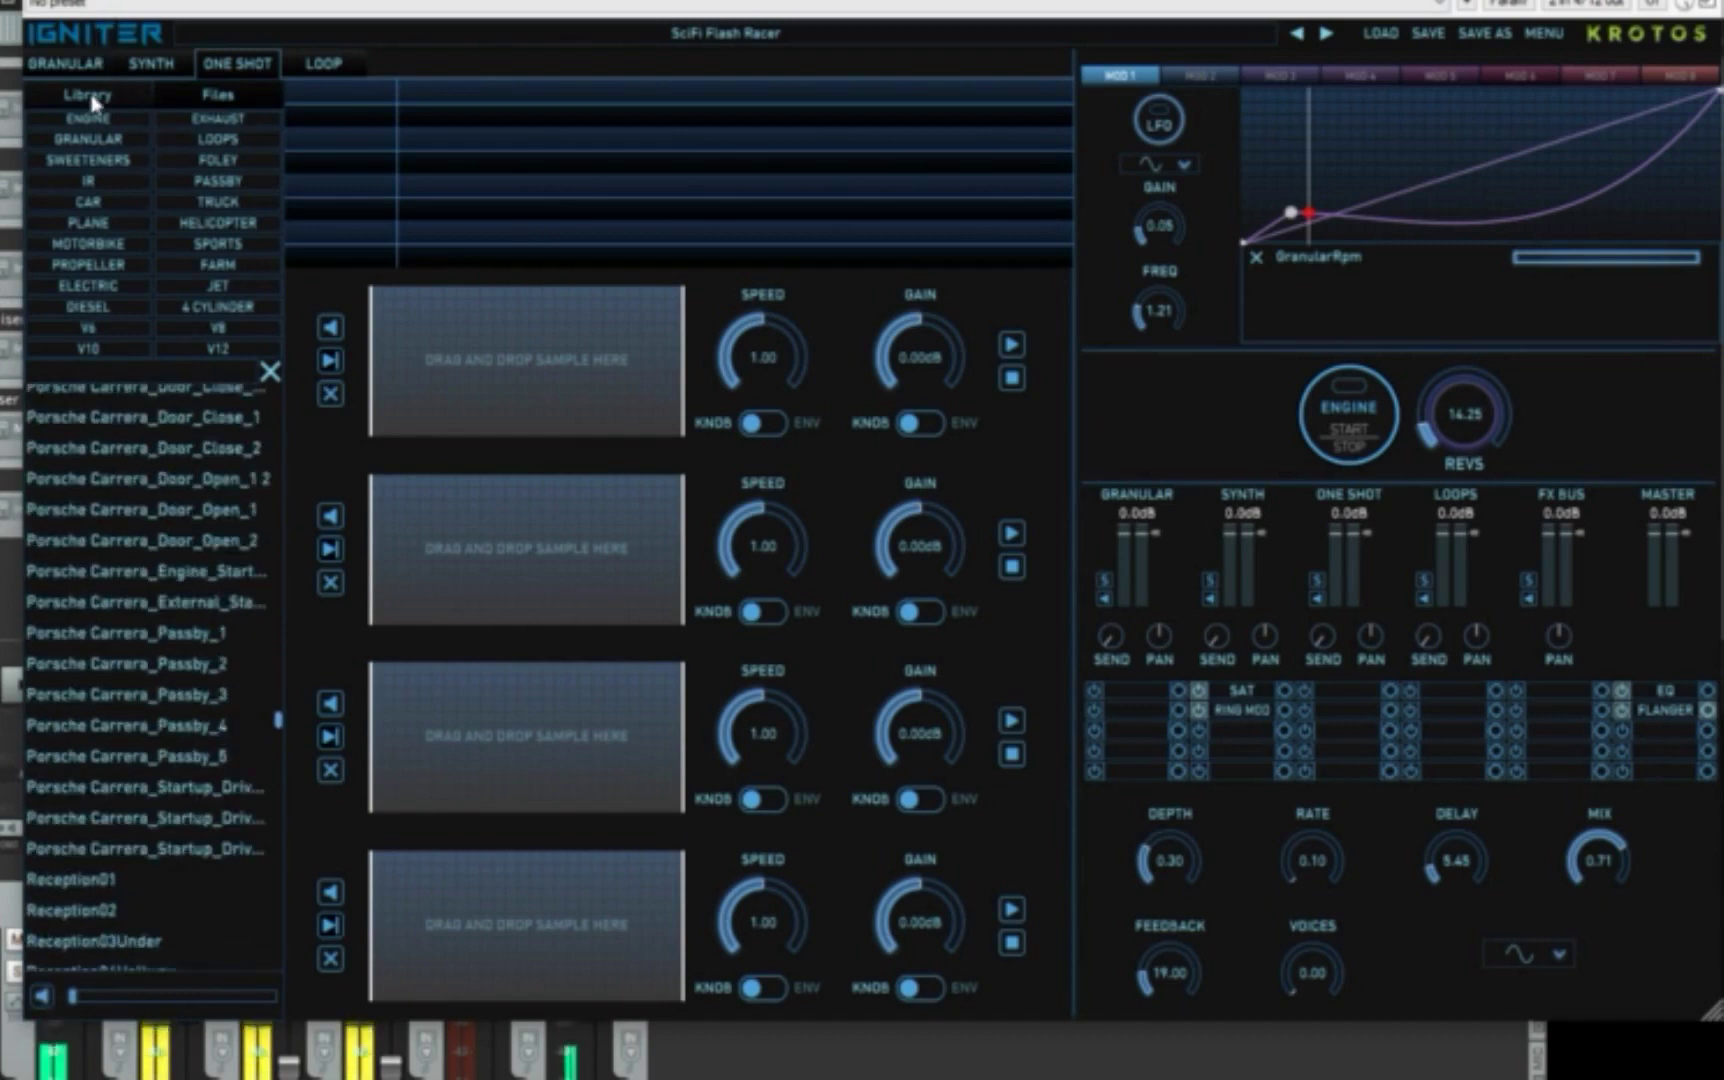
click(218, 100)
scroll(152, 789, down, 2)
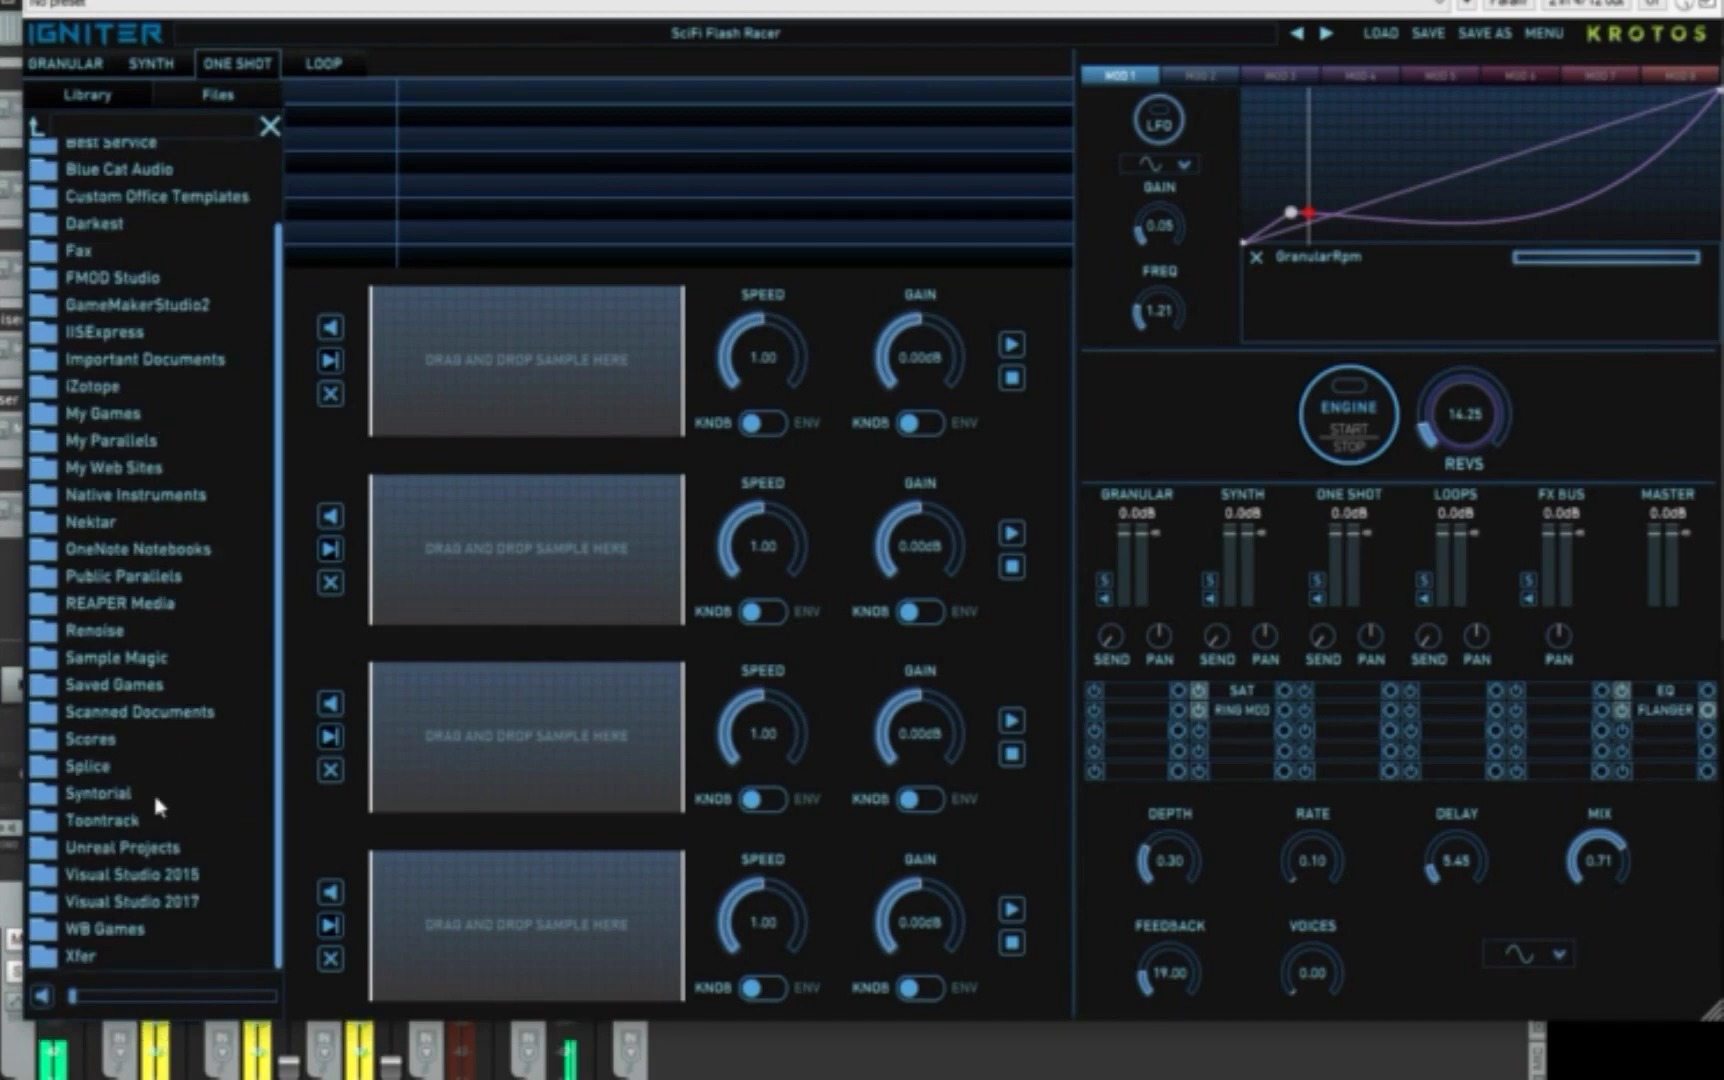
scroll(152, 789, up, 2)
click(100, 97)
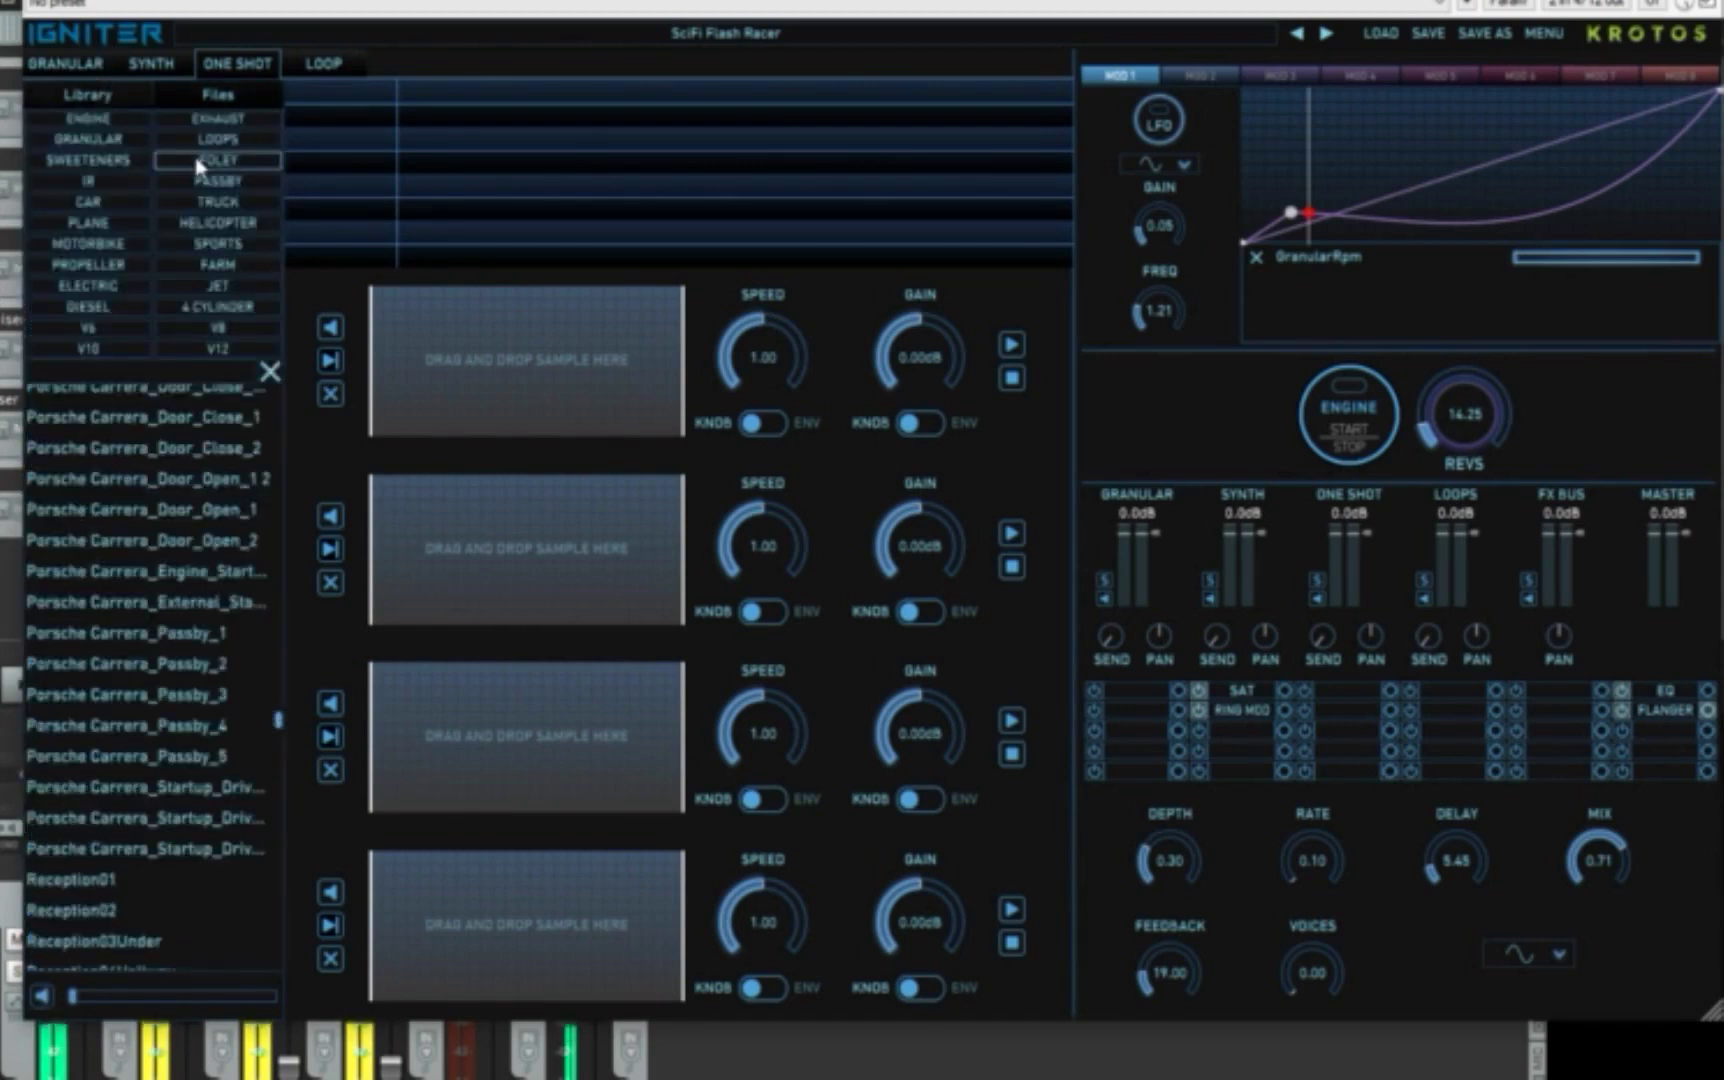
- Load Porsche Carrera_Passby_1 into the second one-shot slot and audition samples in the third, ending with SmallRoomToNowhere
drag(117, 632, 540, 520)
drag(181, 786, 390, 808)
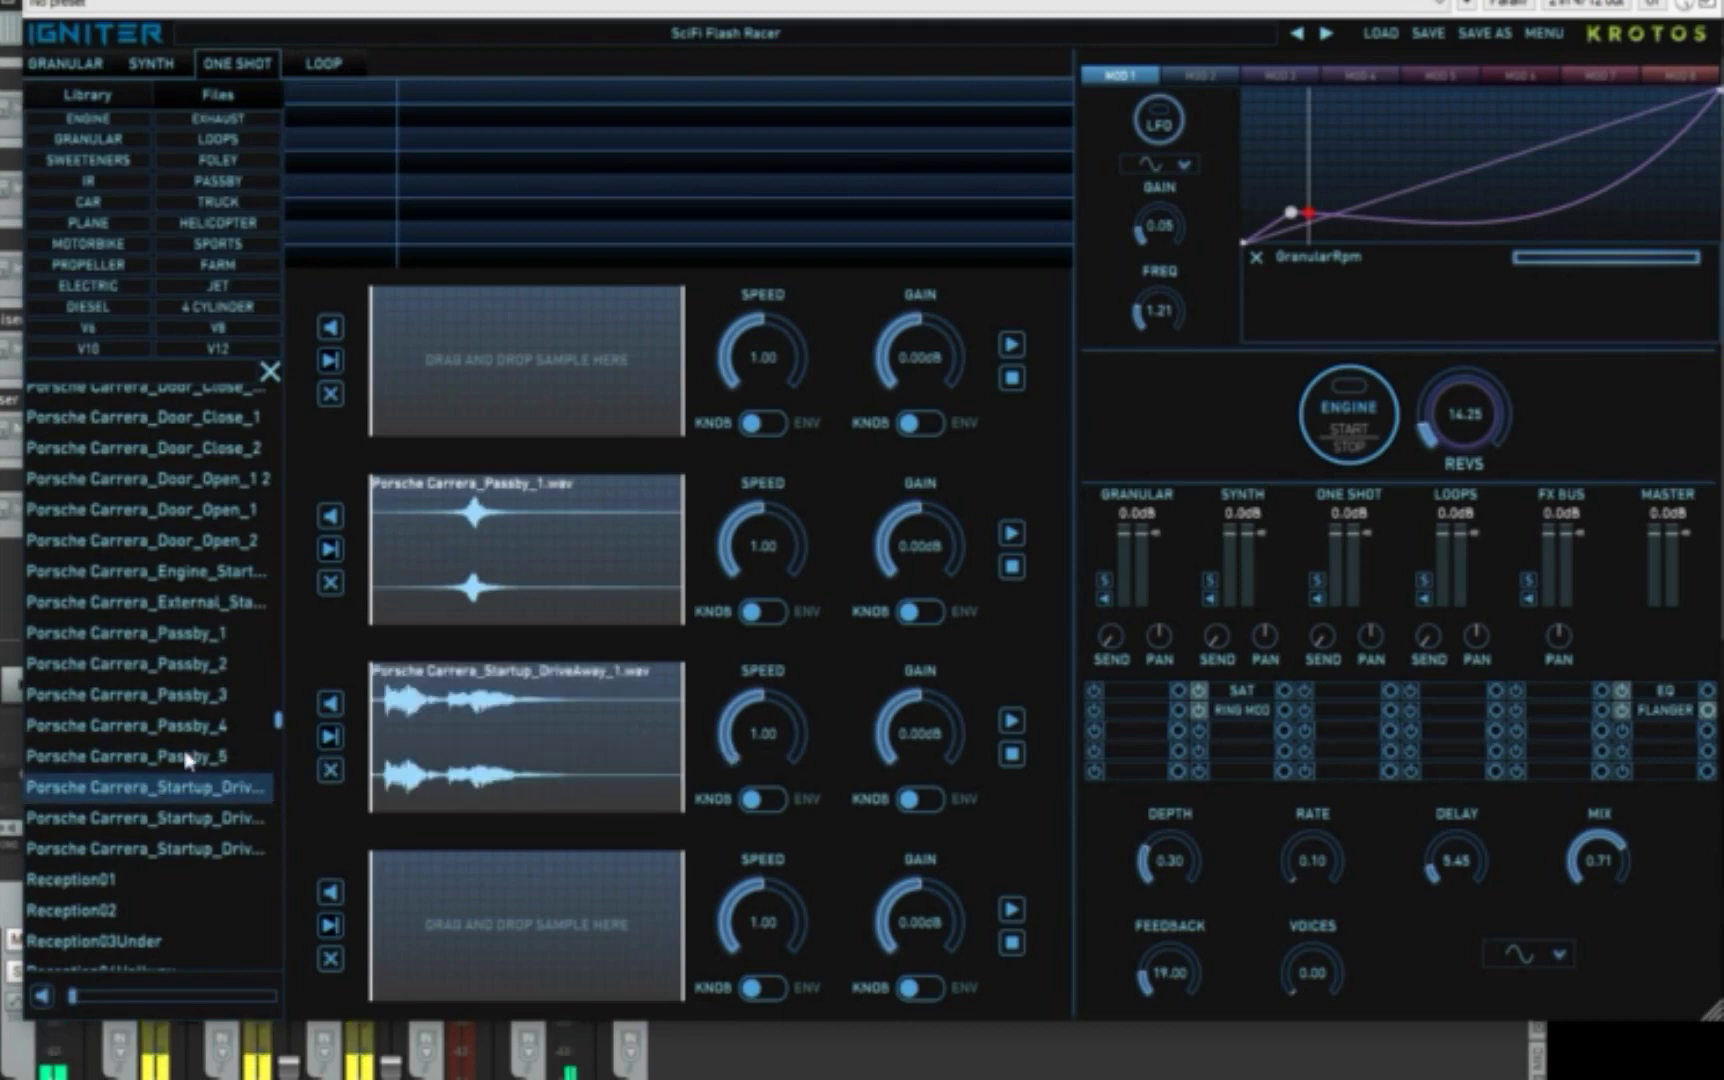
drag(140, 756, 537, 745)
drag(120, 910, 520, 737)
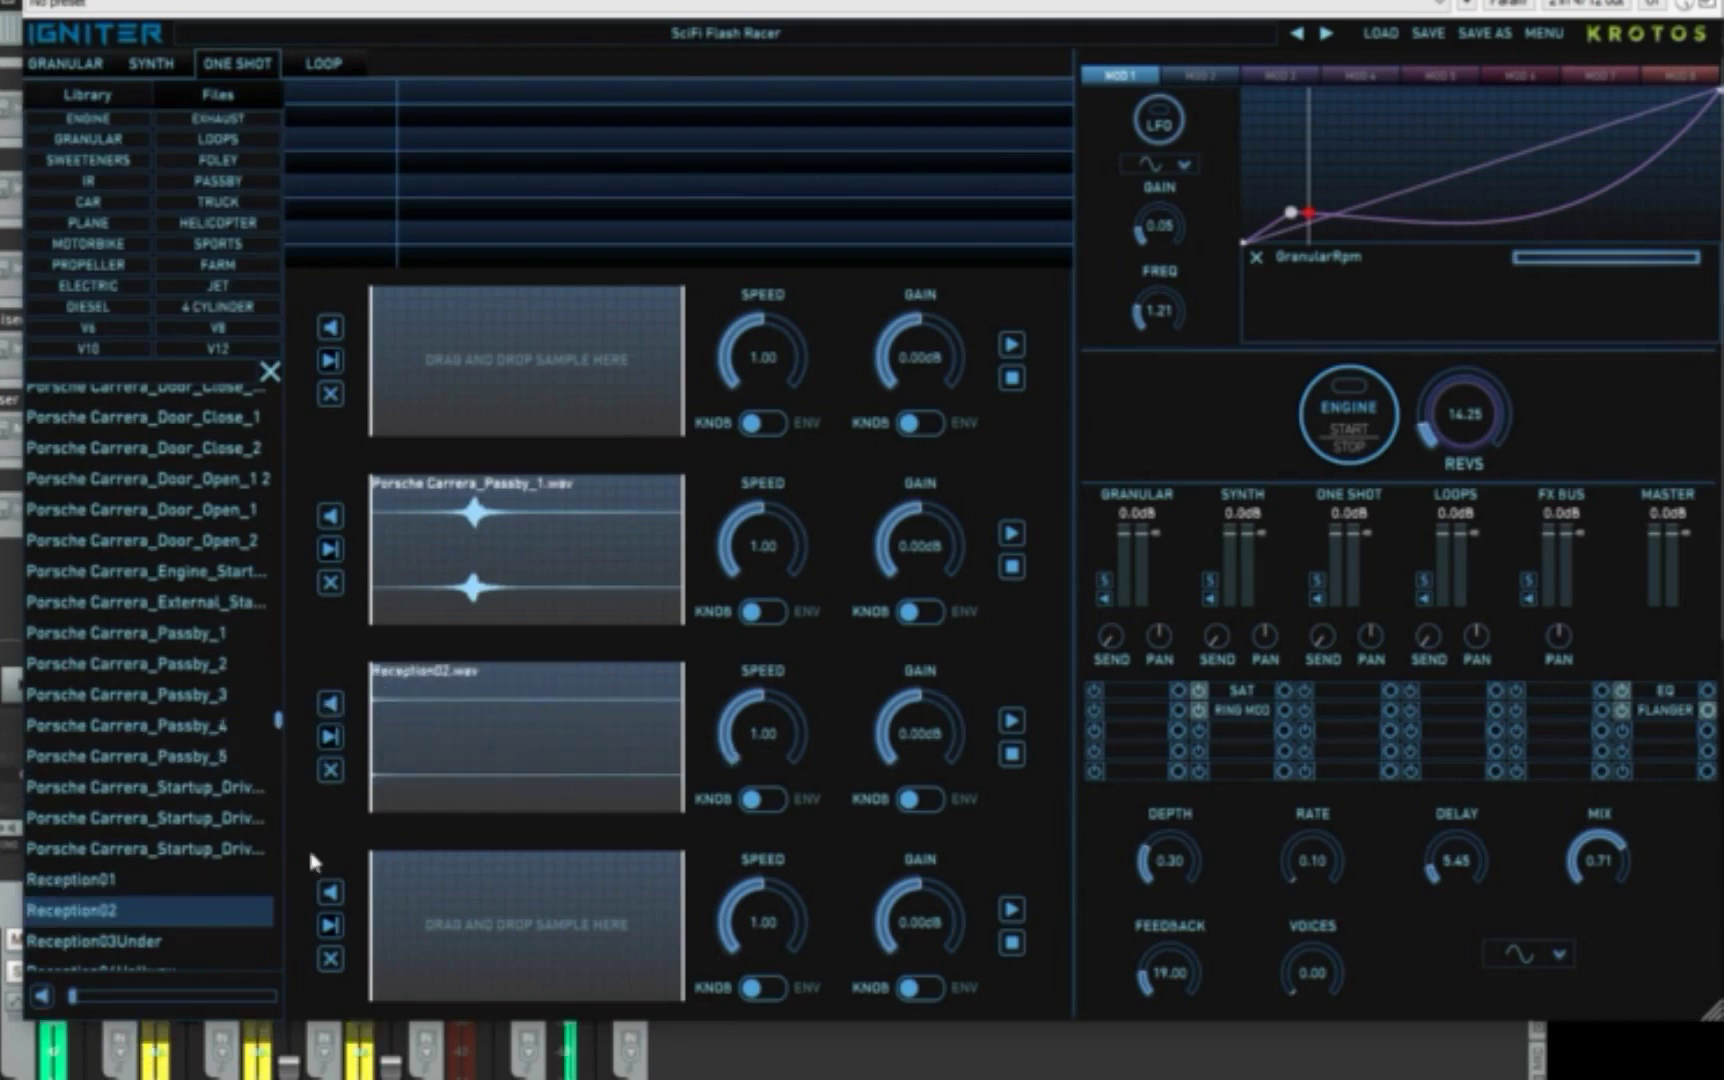
scroll(195, 778, down, 4)
scroll(190, 775, down, 3)
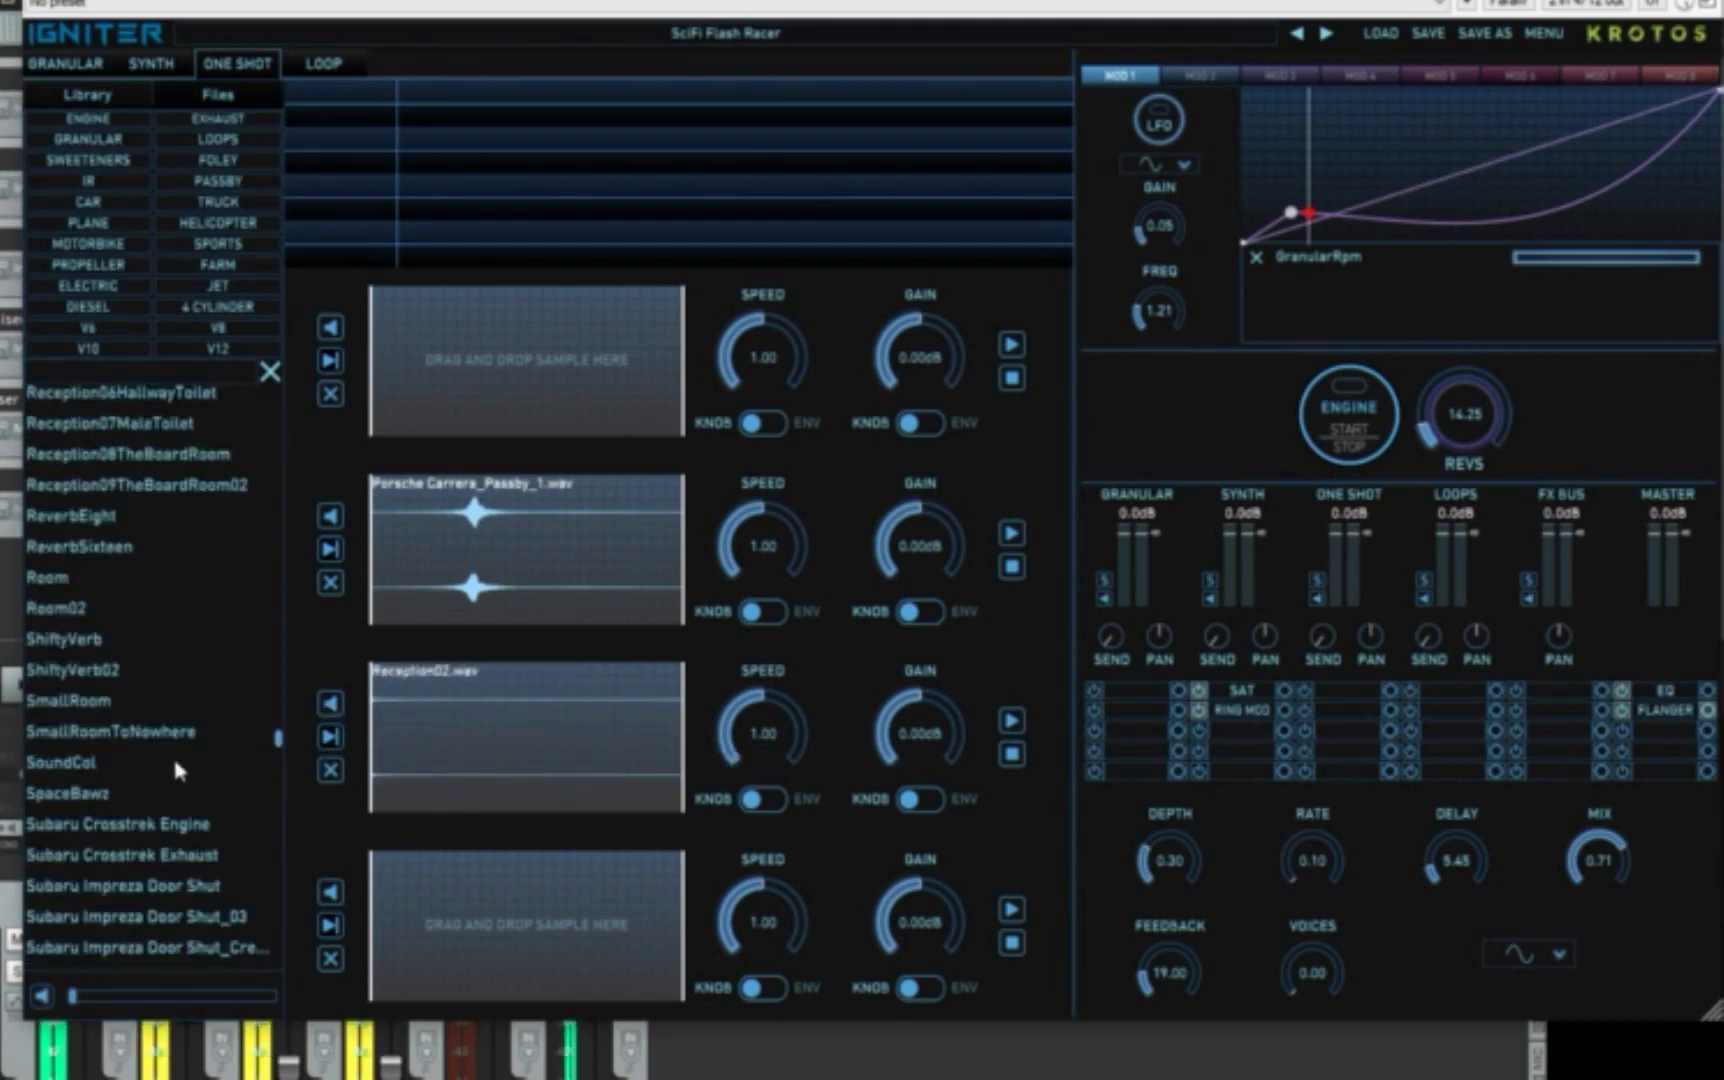
drag(140, 748, 481, 790)
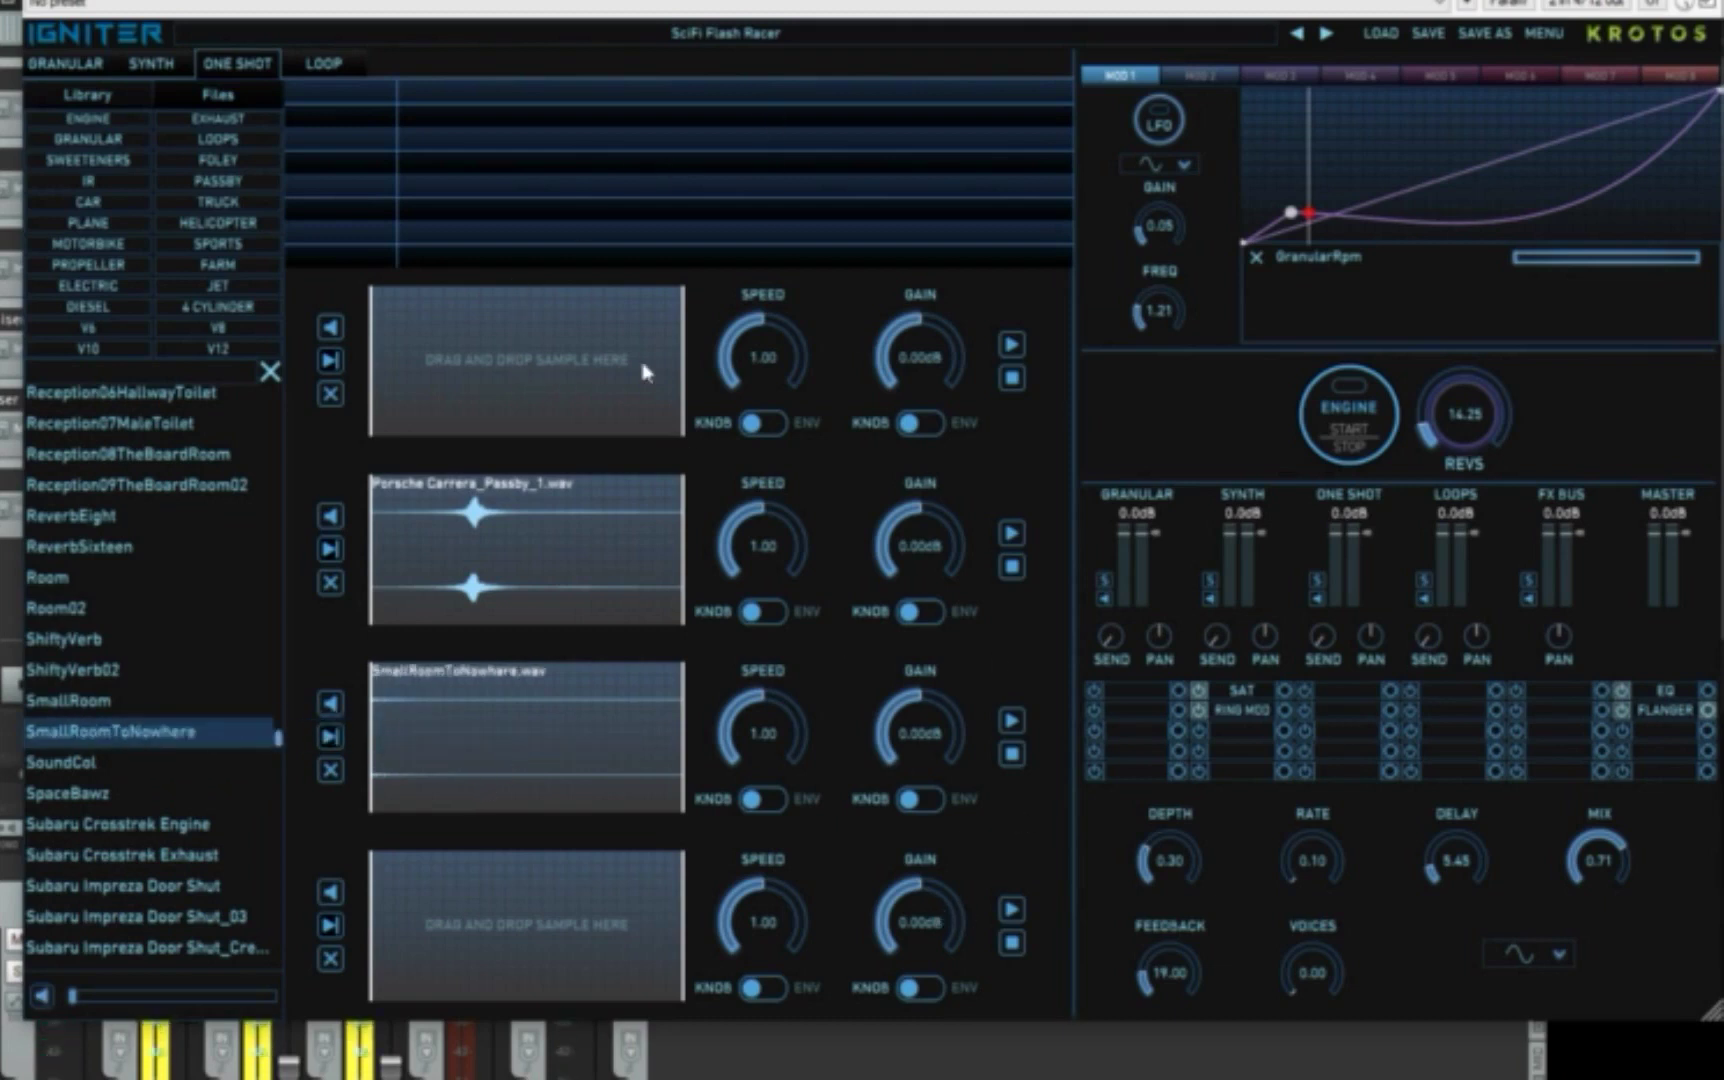
- Try the Speed and Gain envelopes on the first one-shot slot, return both to knob control and set Speed to 0.58
drag(776, 347, 780, 395)
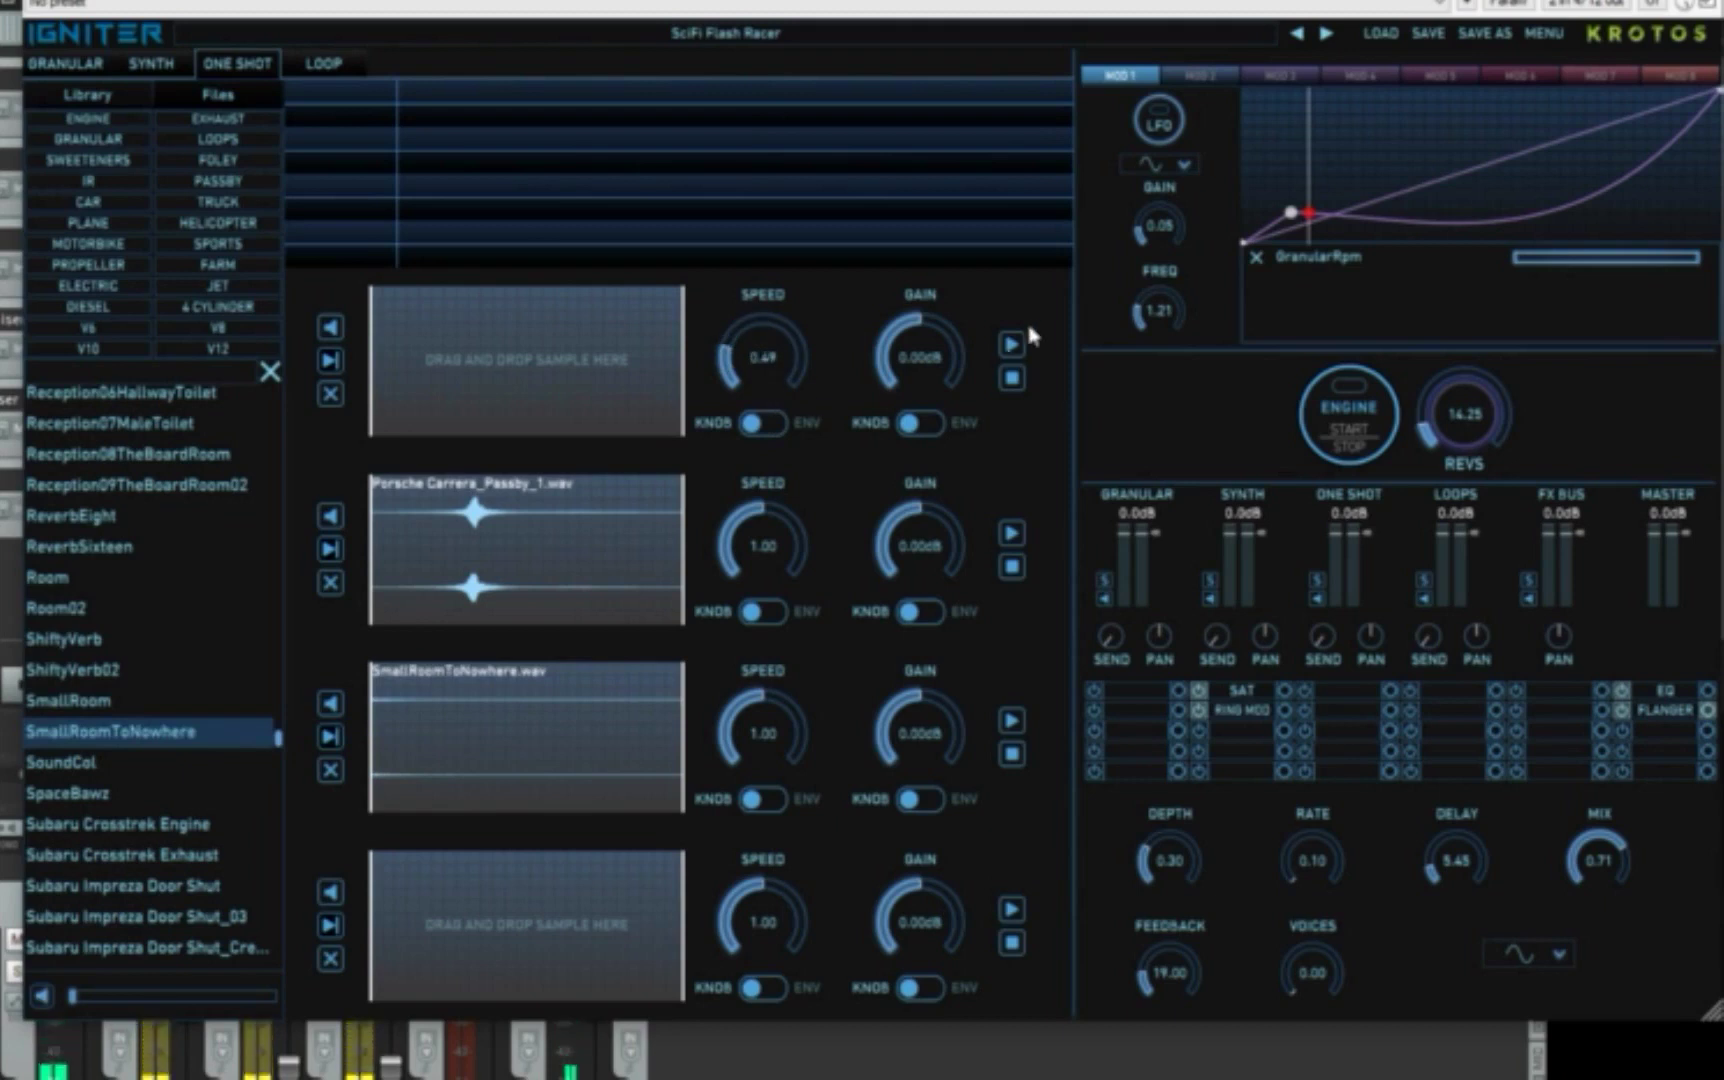
click(770, 421)
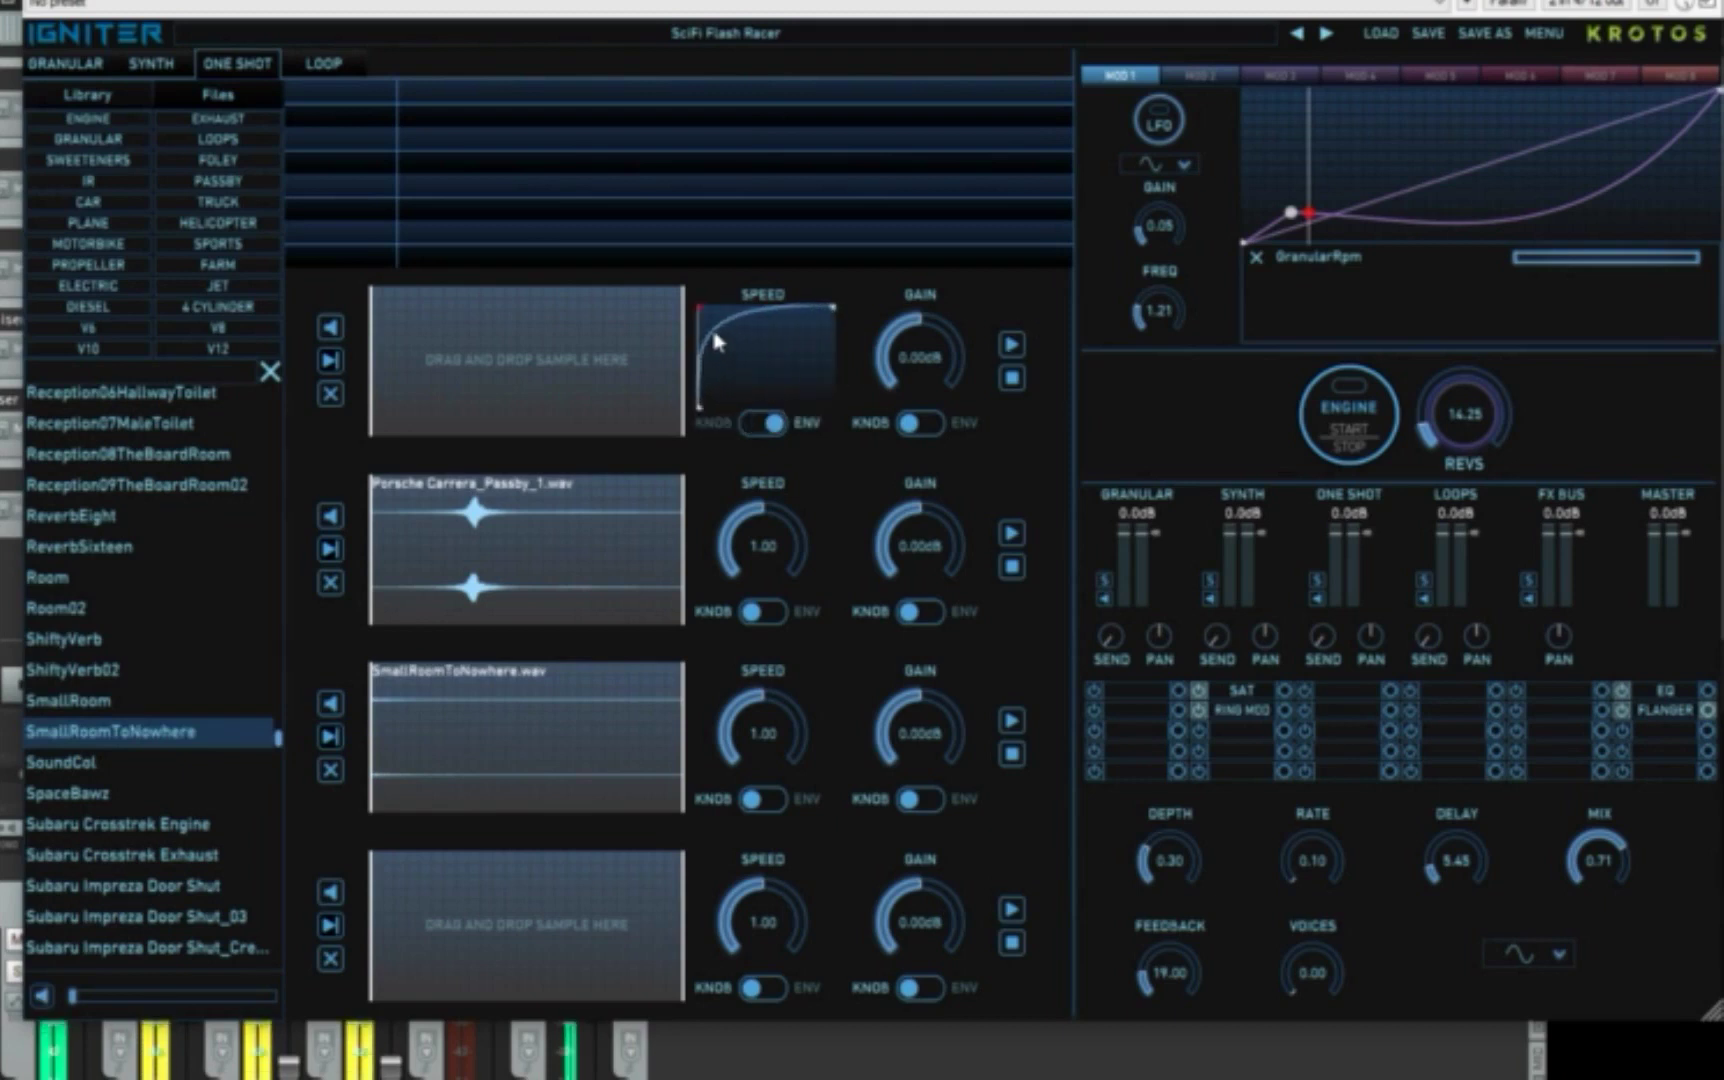
click(770, 330)
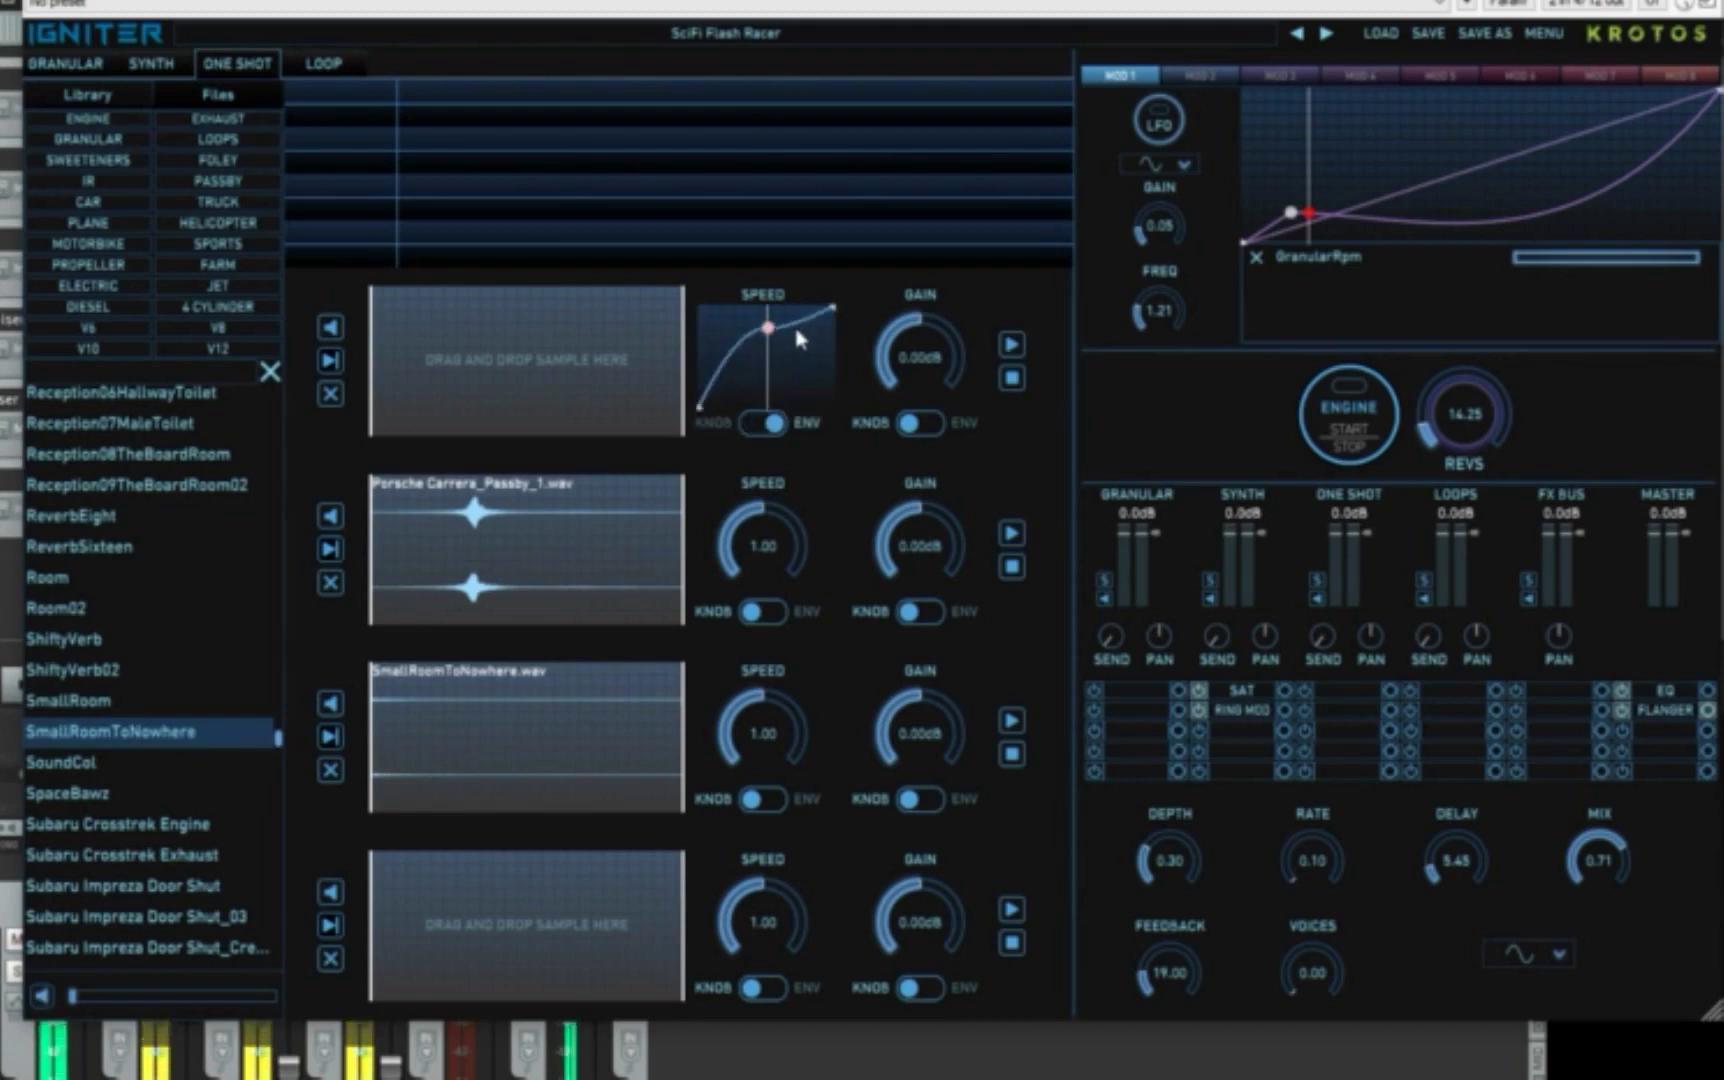
click(720, 371)
click(765, 422)
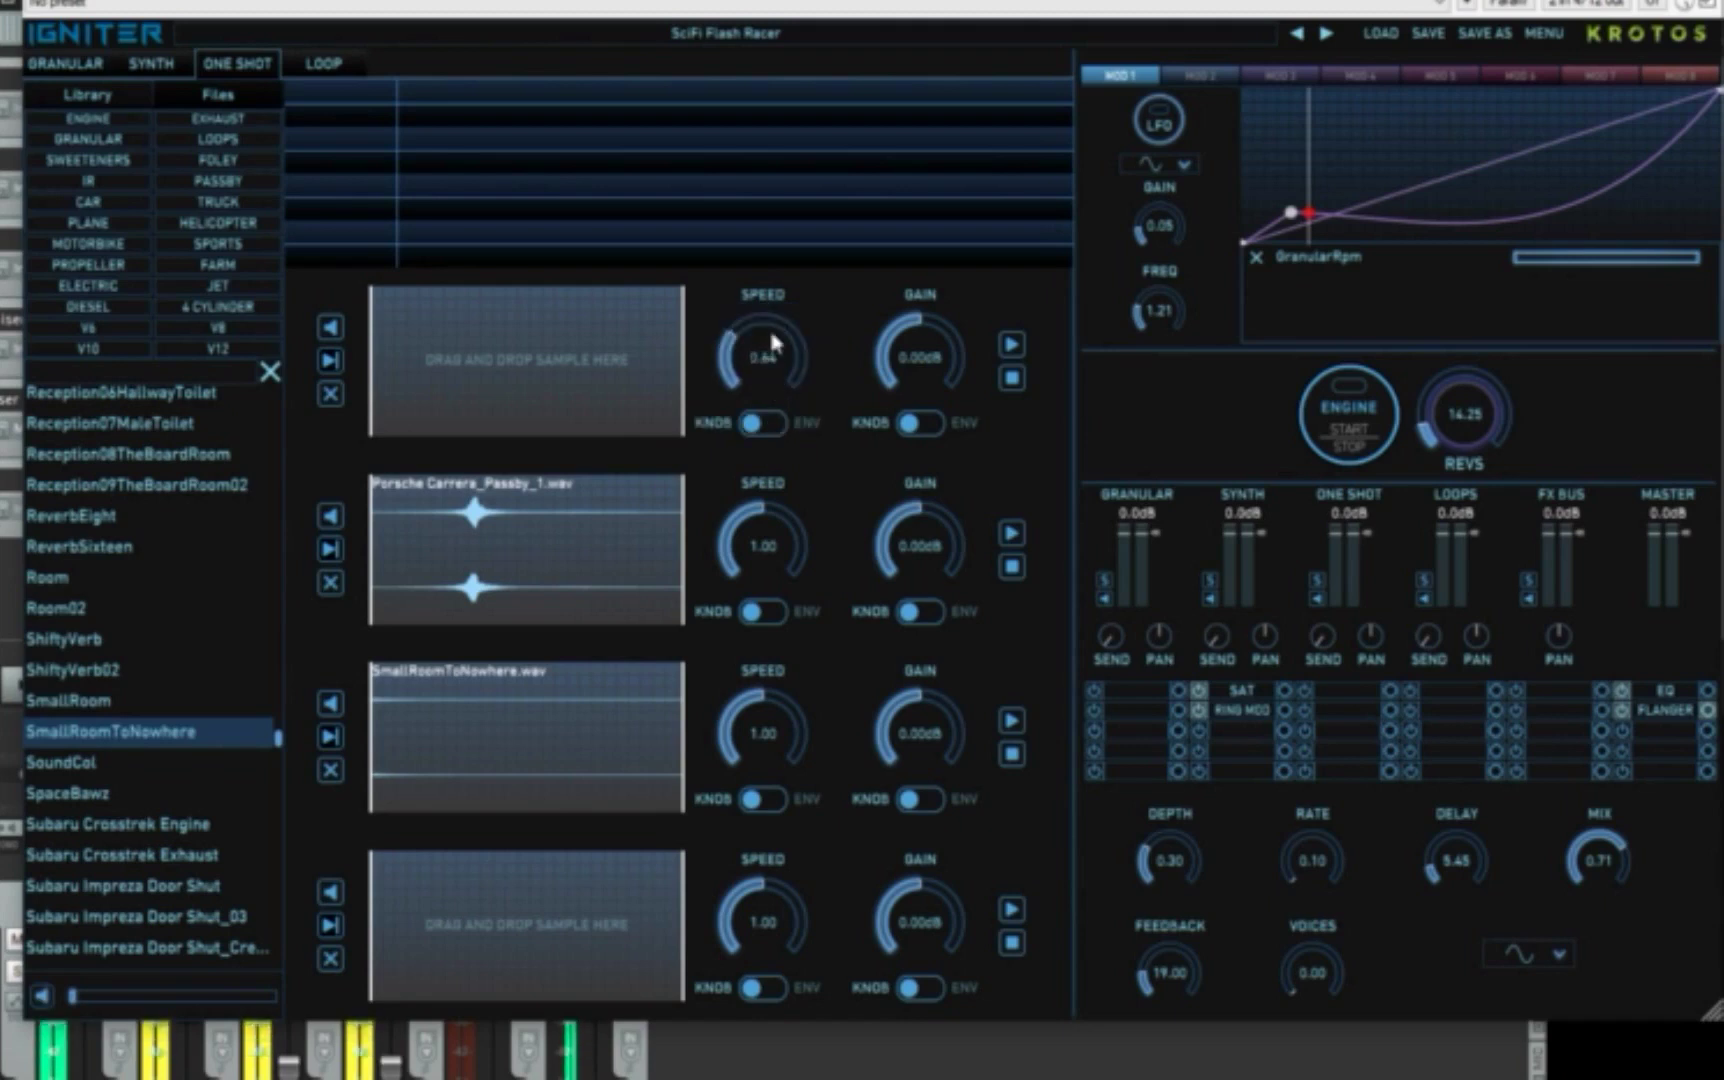
drag(766, 360, 880, 224)
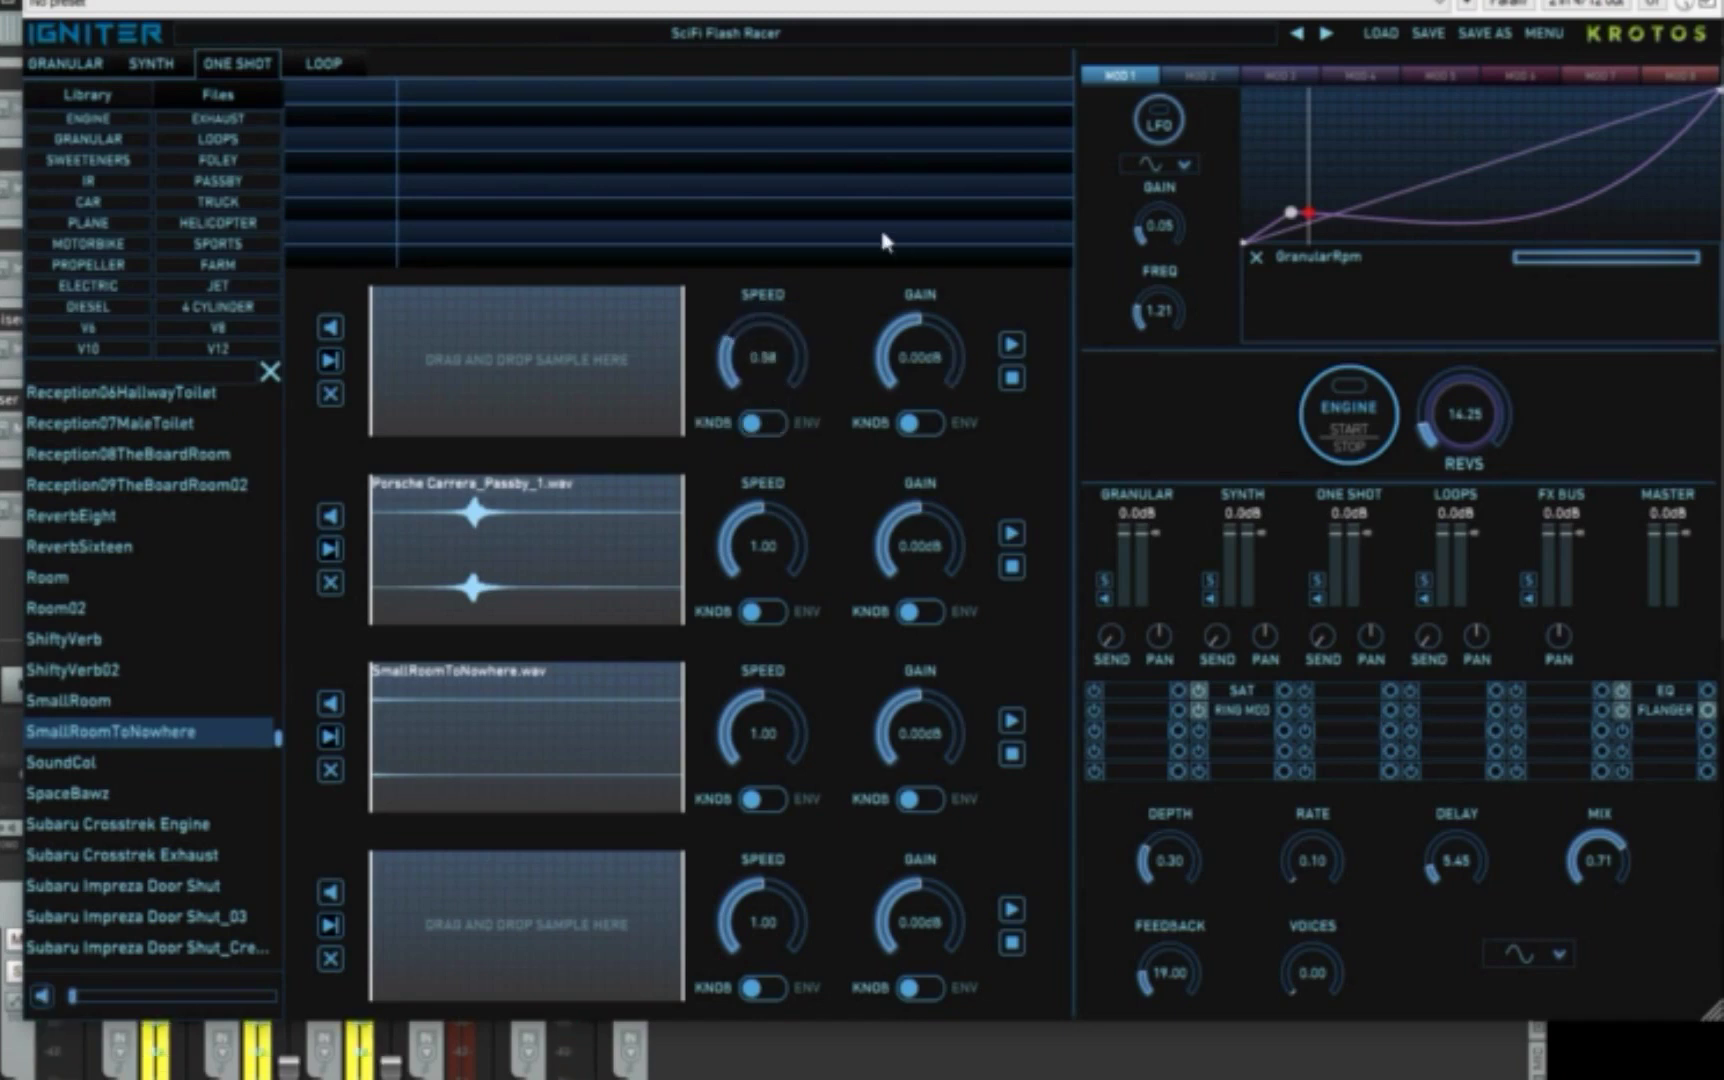
click(917, 424)
click(917, 424)
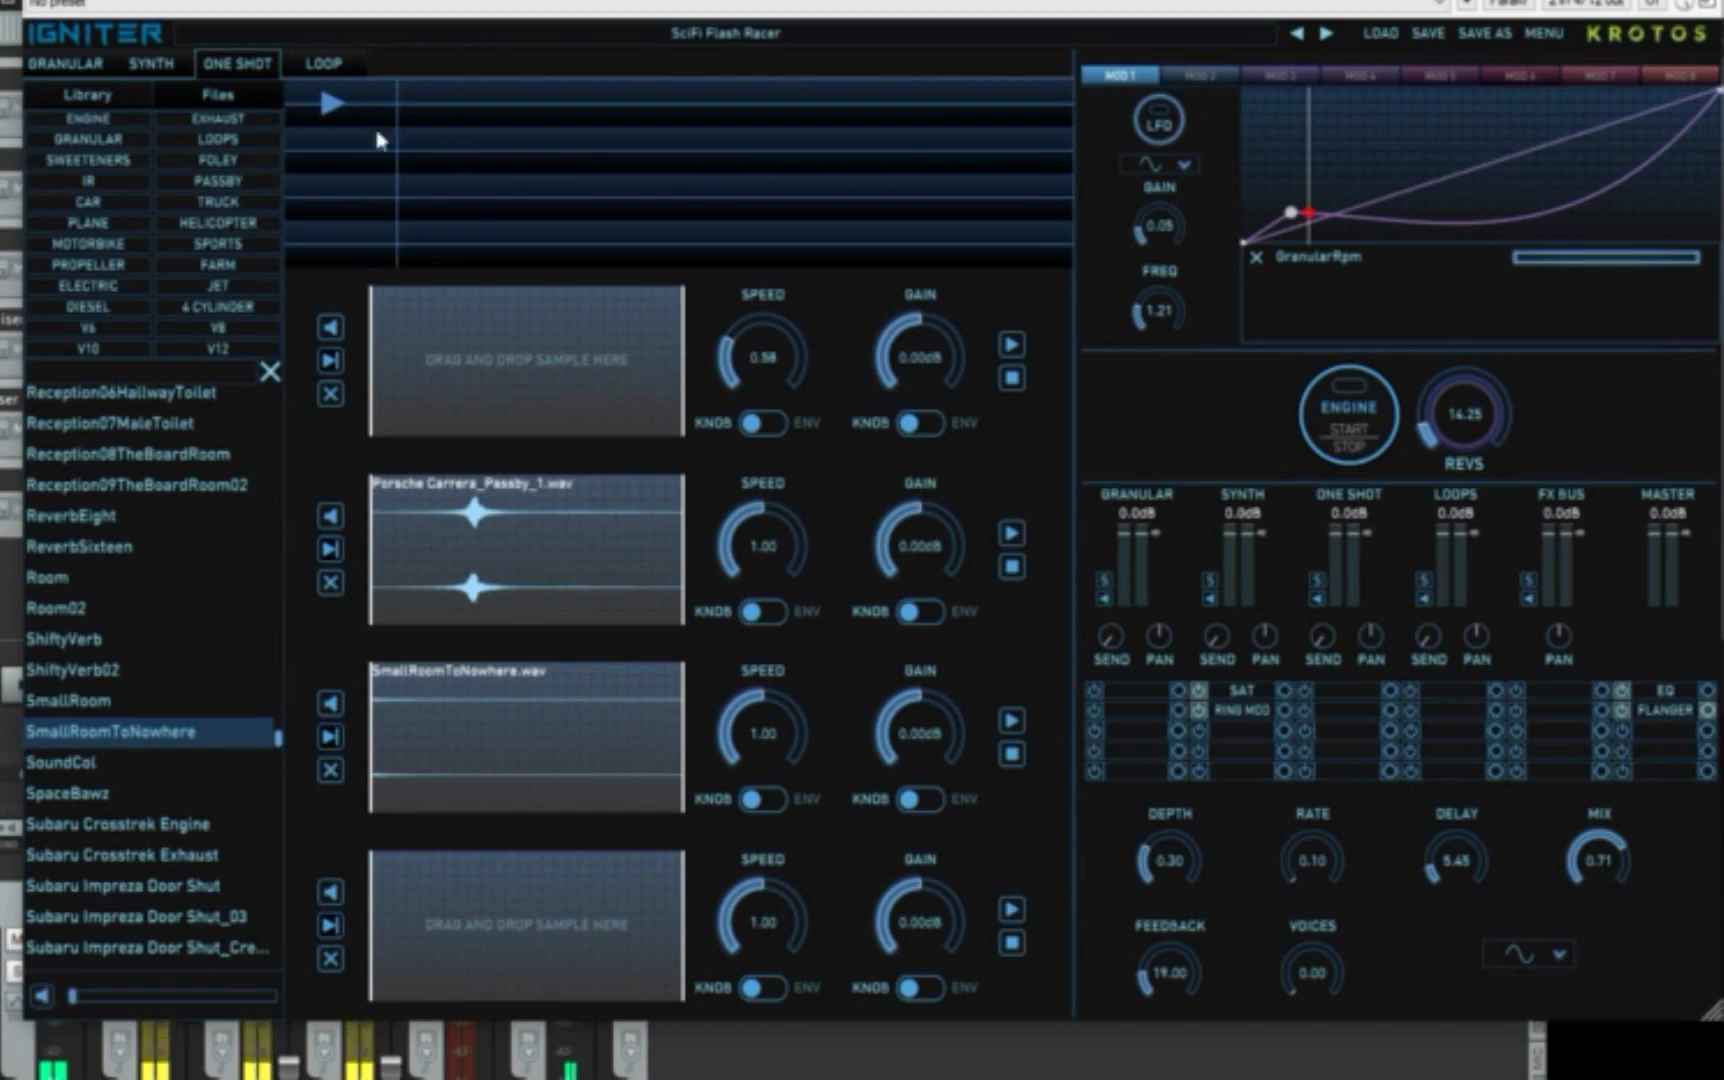
- Place a trigger marker on the first one-shot lane near the low-rev end and set Revs to 12.38
drag(511, 103, 365, 103)
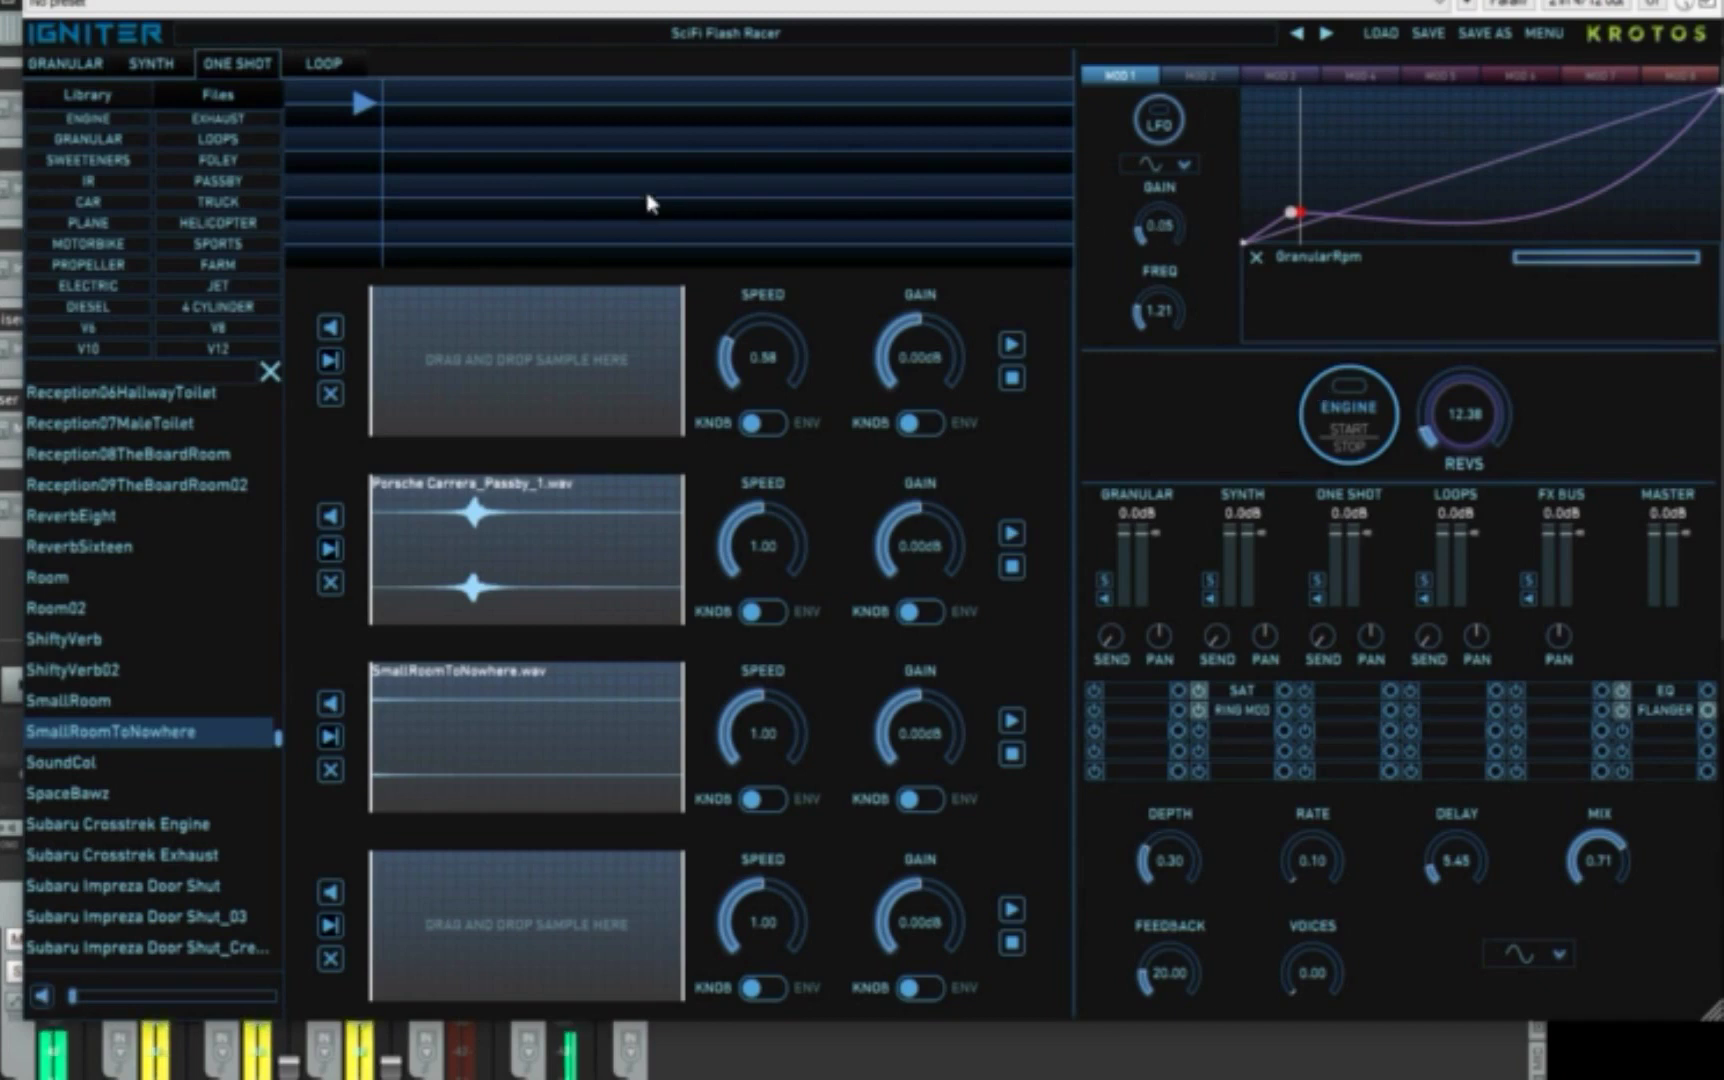
- Load the In-car Foley Wipers Various factory preset and place play markers on the second, third and fourth one-shot lanes
click(772, 33)
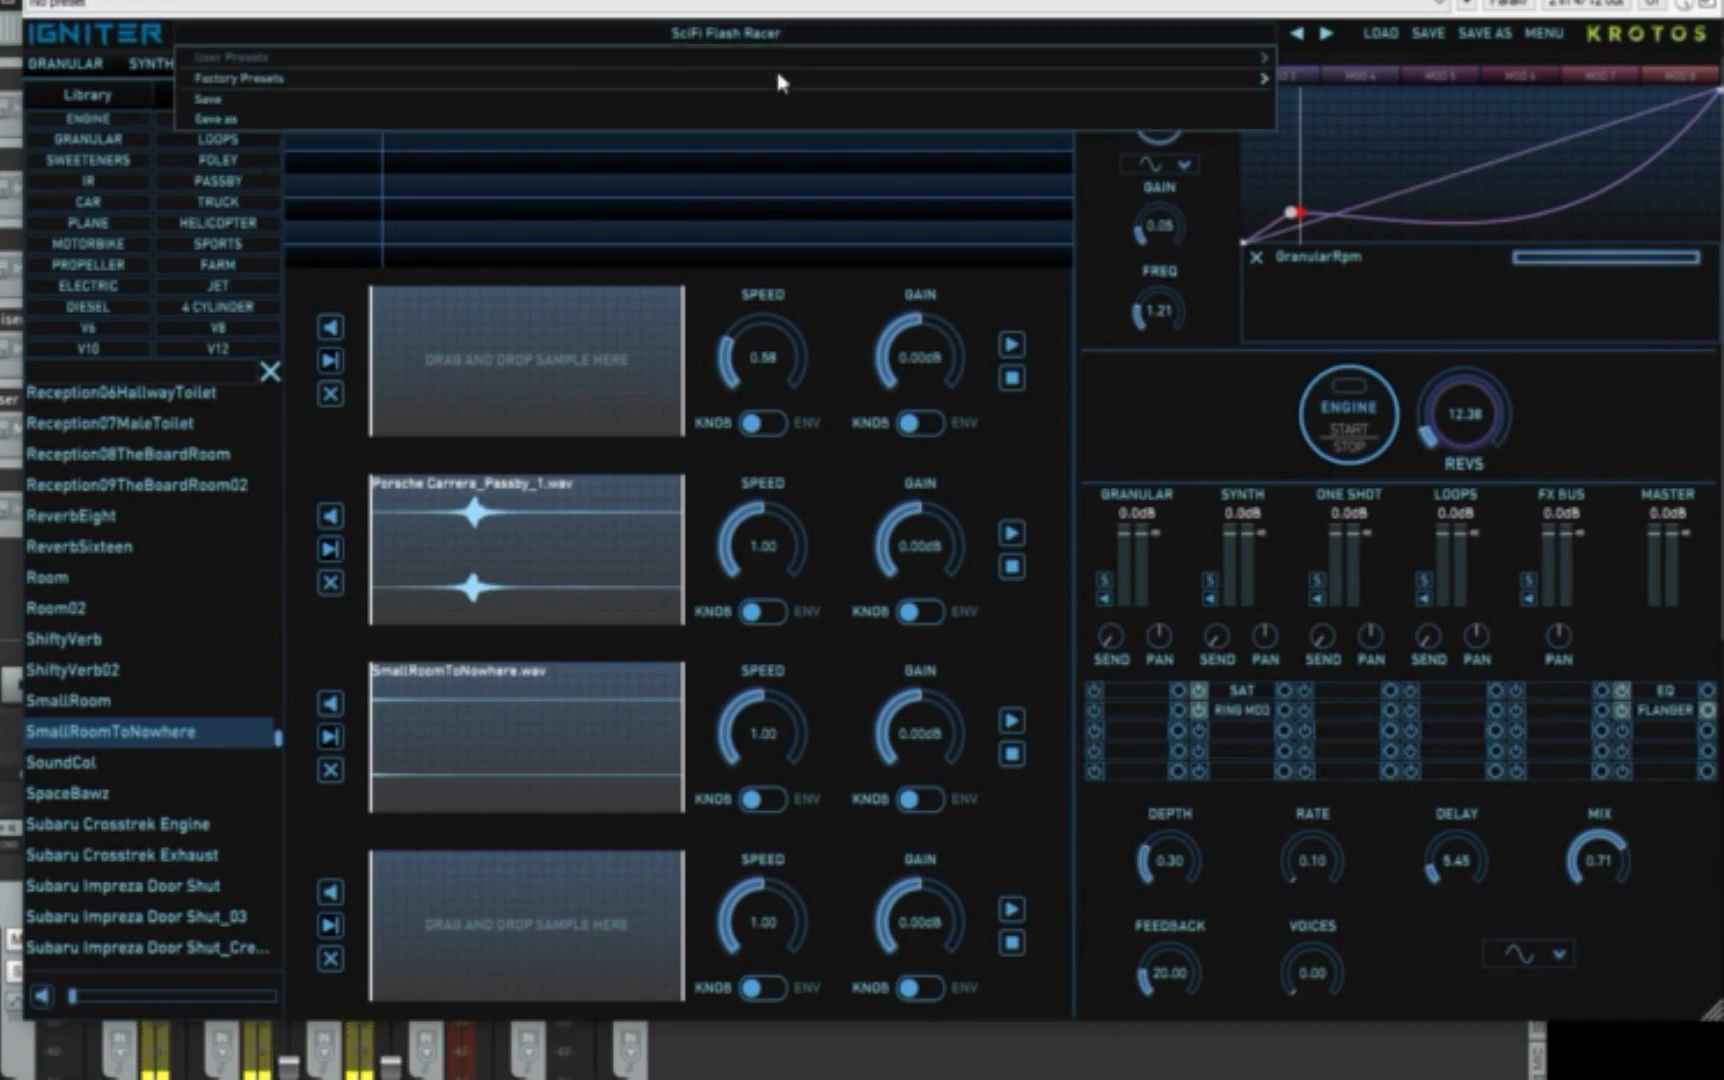
mouse_move(790, 88)
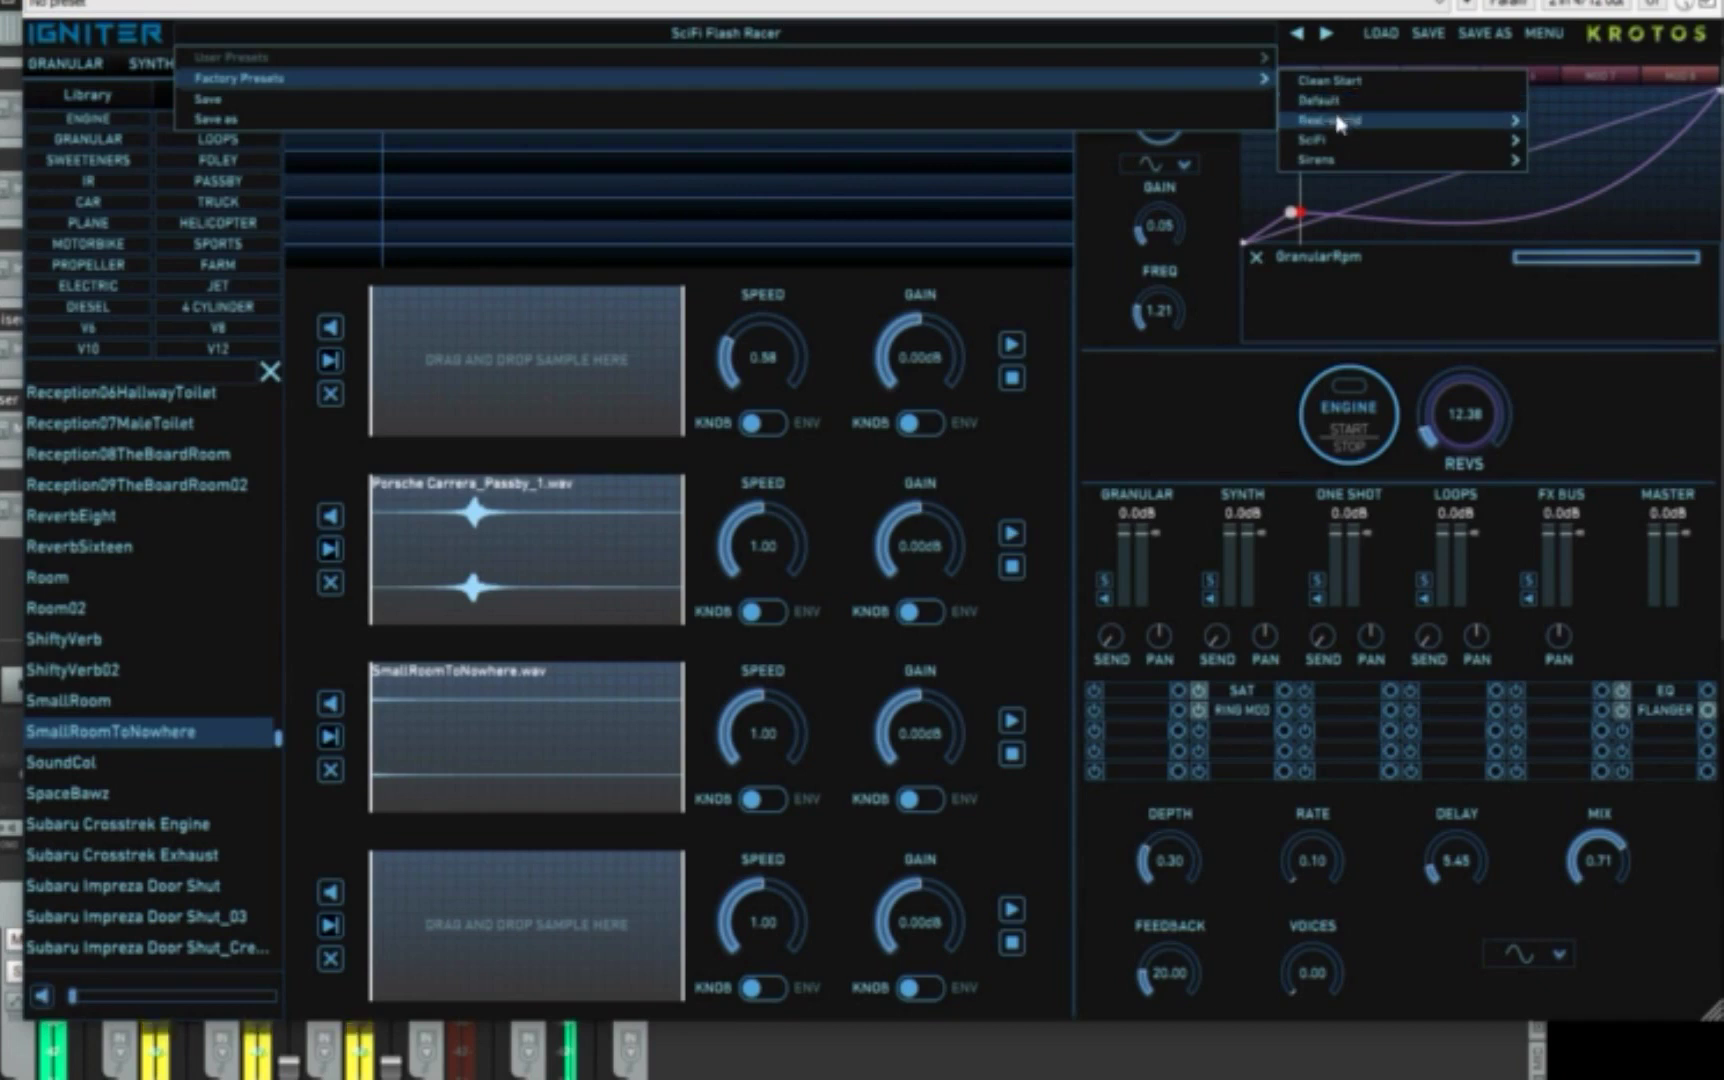
mouse_move(1342, 126)
mouse_move(1565, 142)
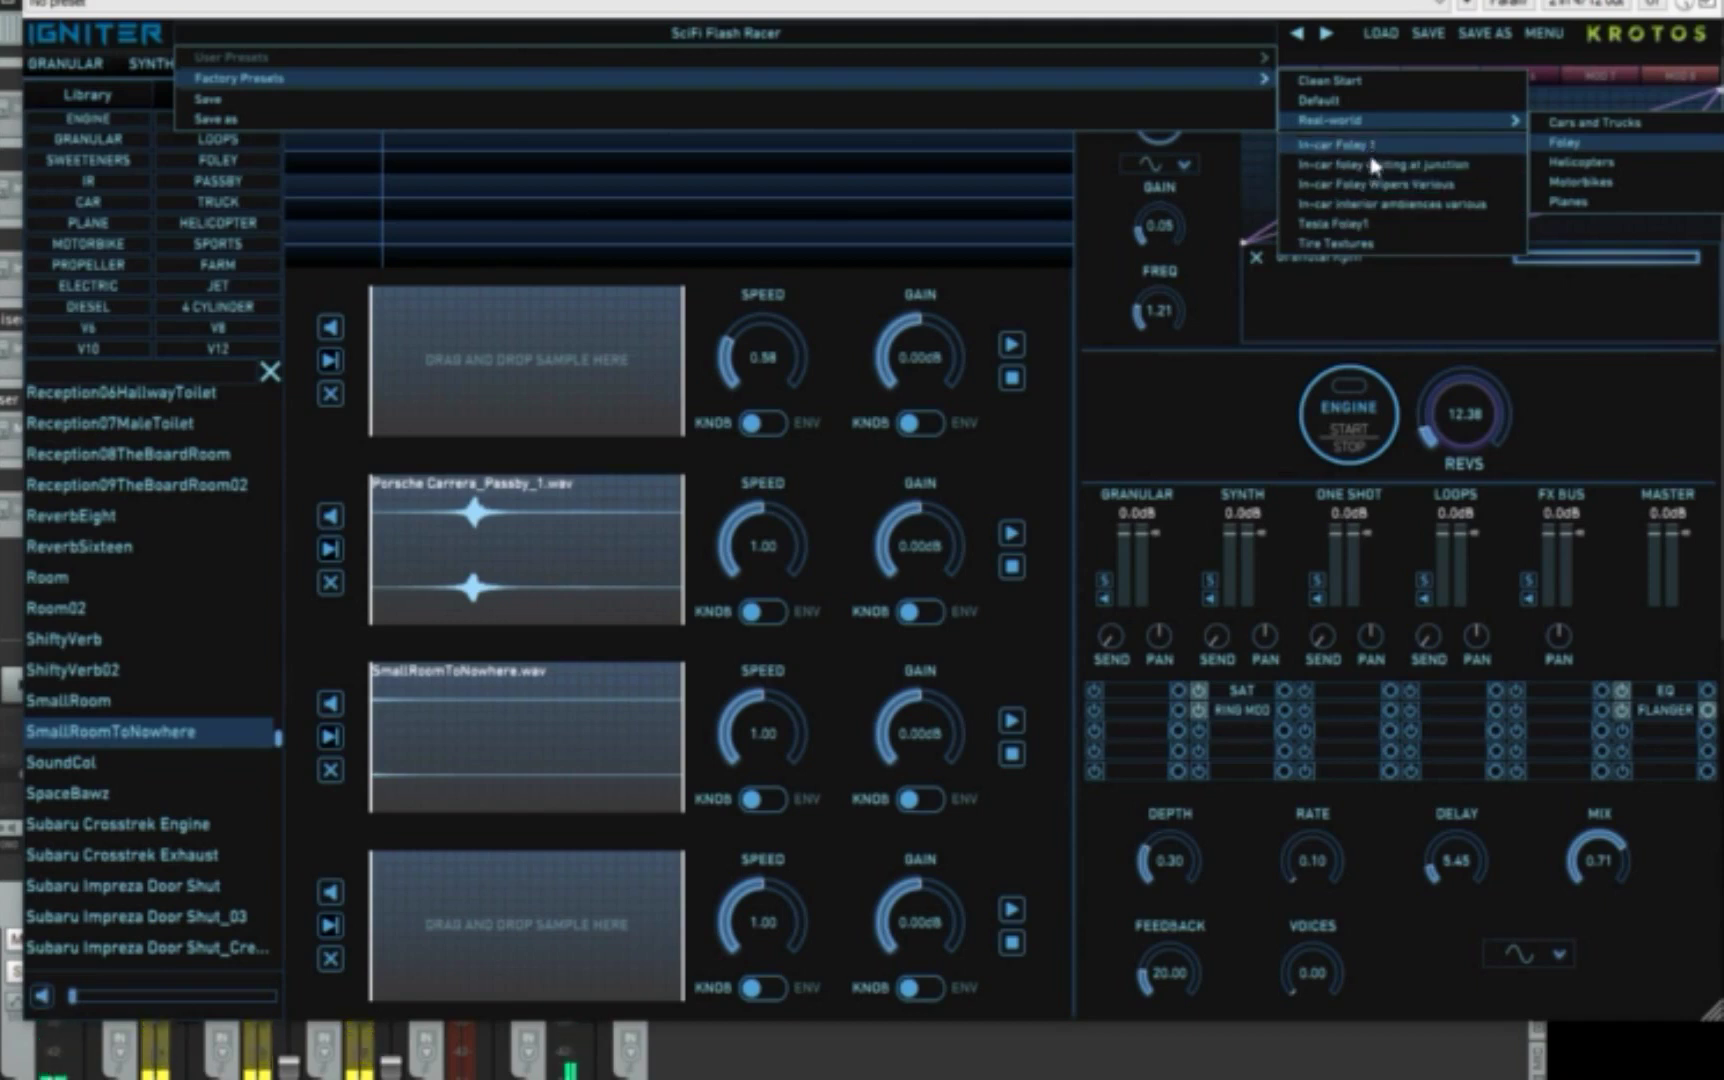
click(700, 189)
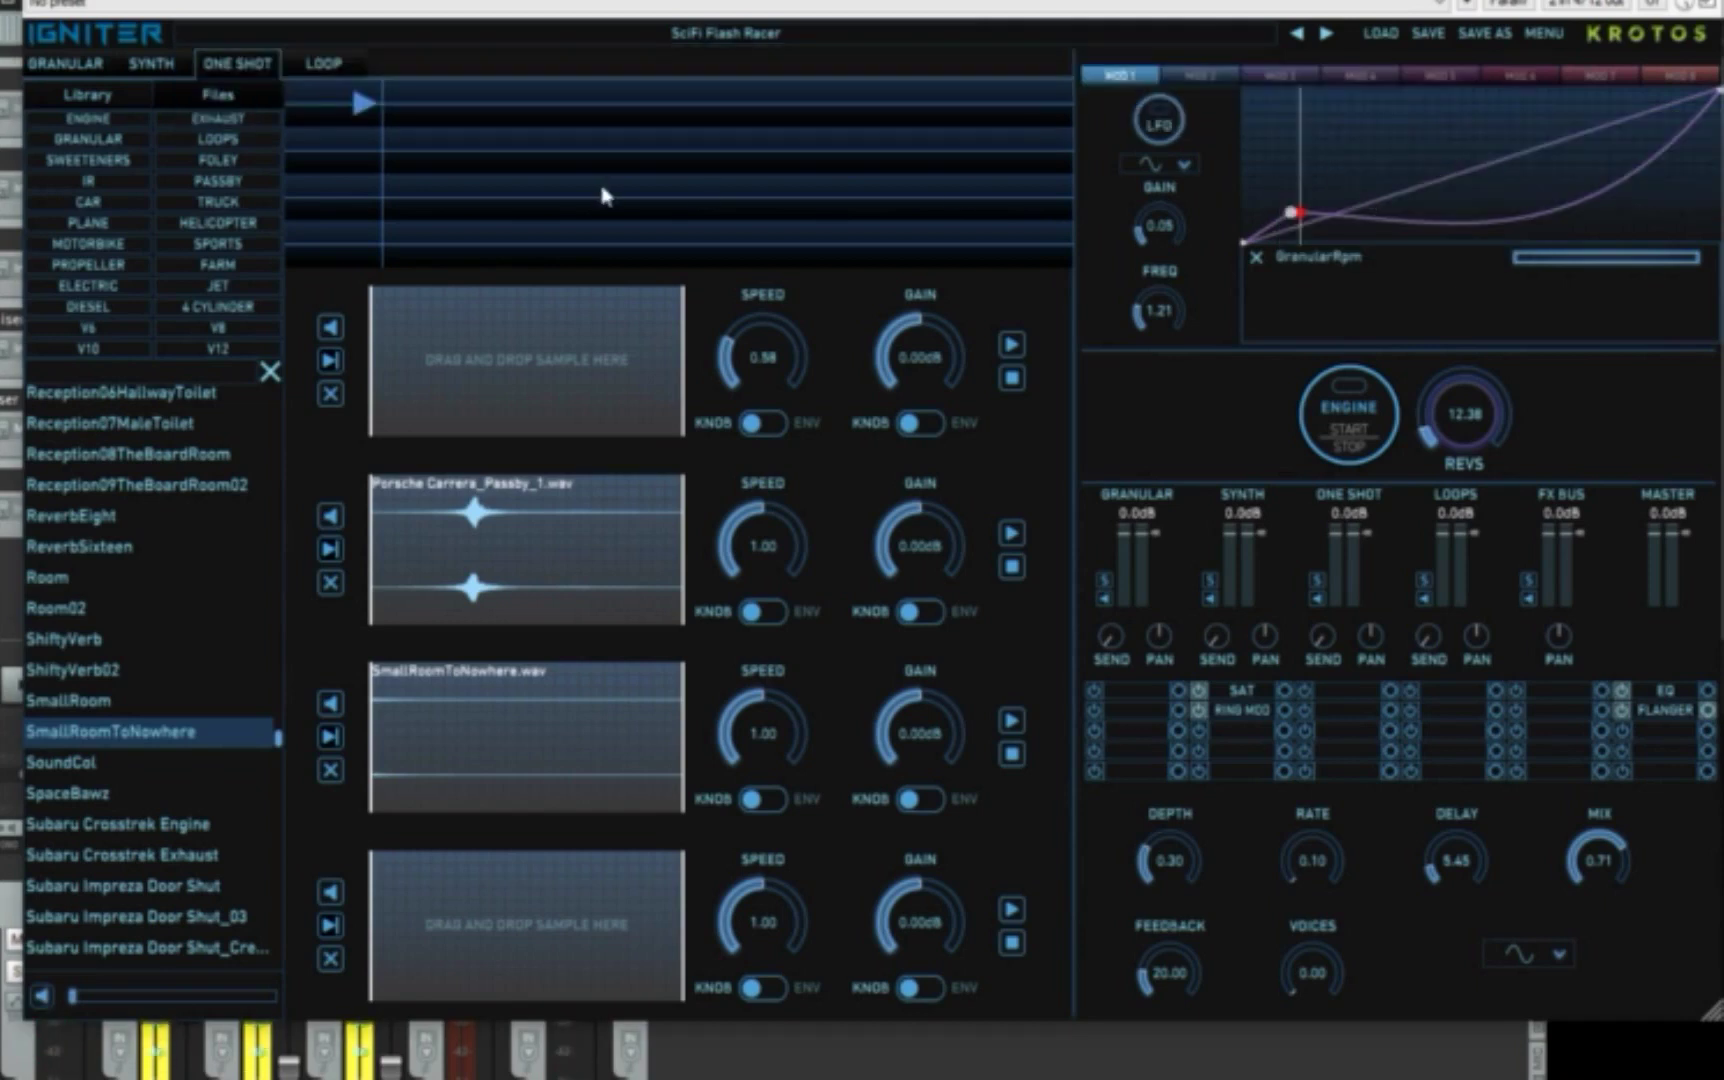
click(620, 150)
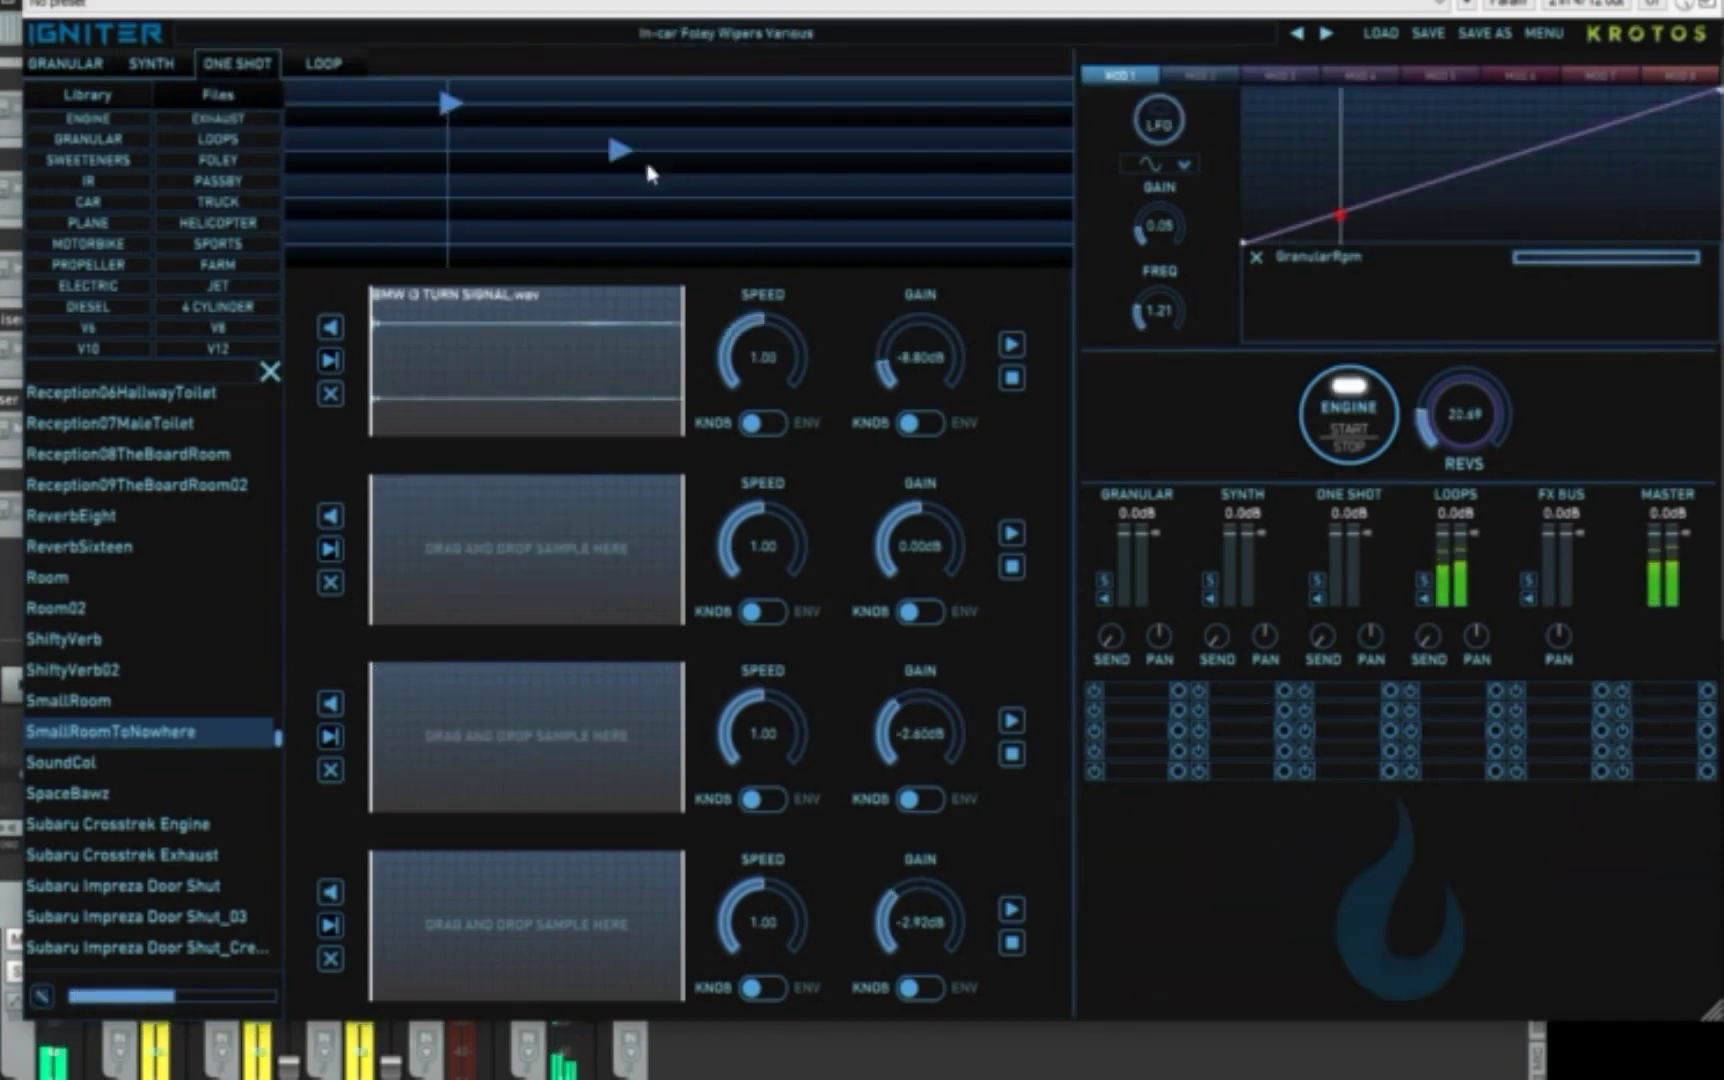
click(877, 197)
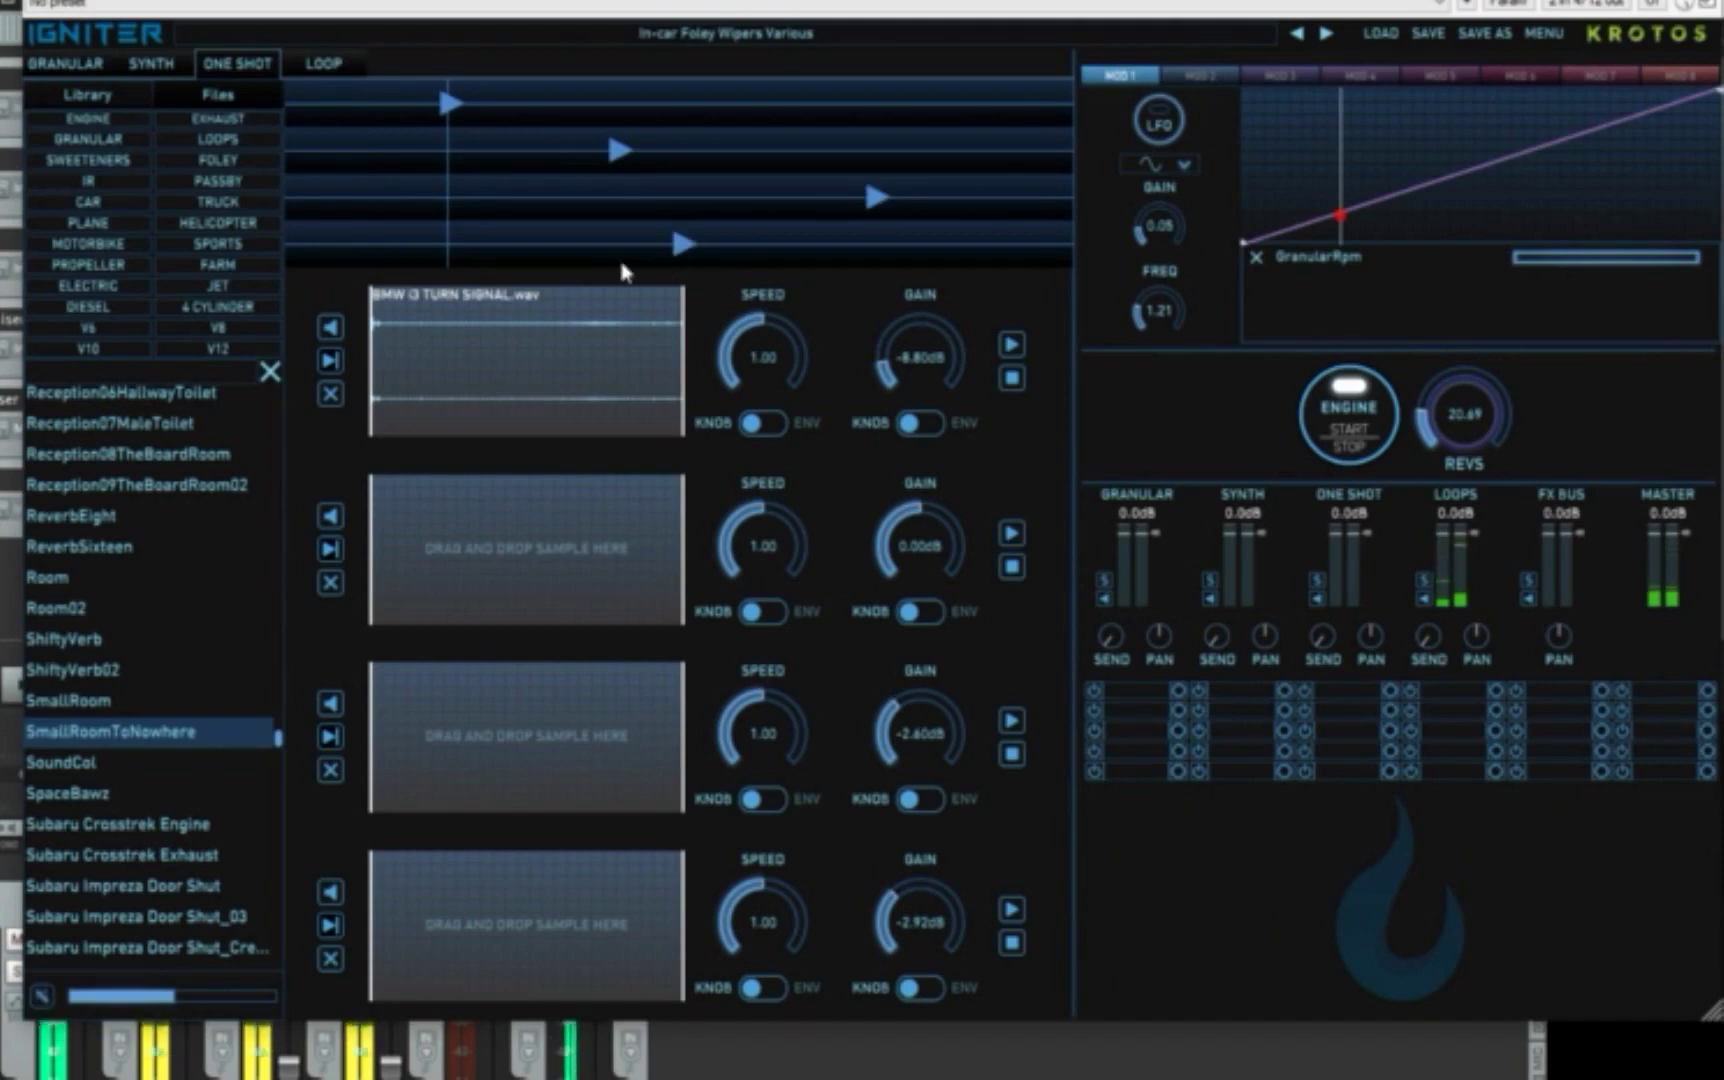
- Reposition the play markers on the first, second and fourth one-shot lanes and test them by raising Revs to 90.07
click(66, 64)
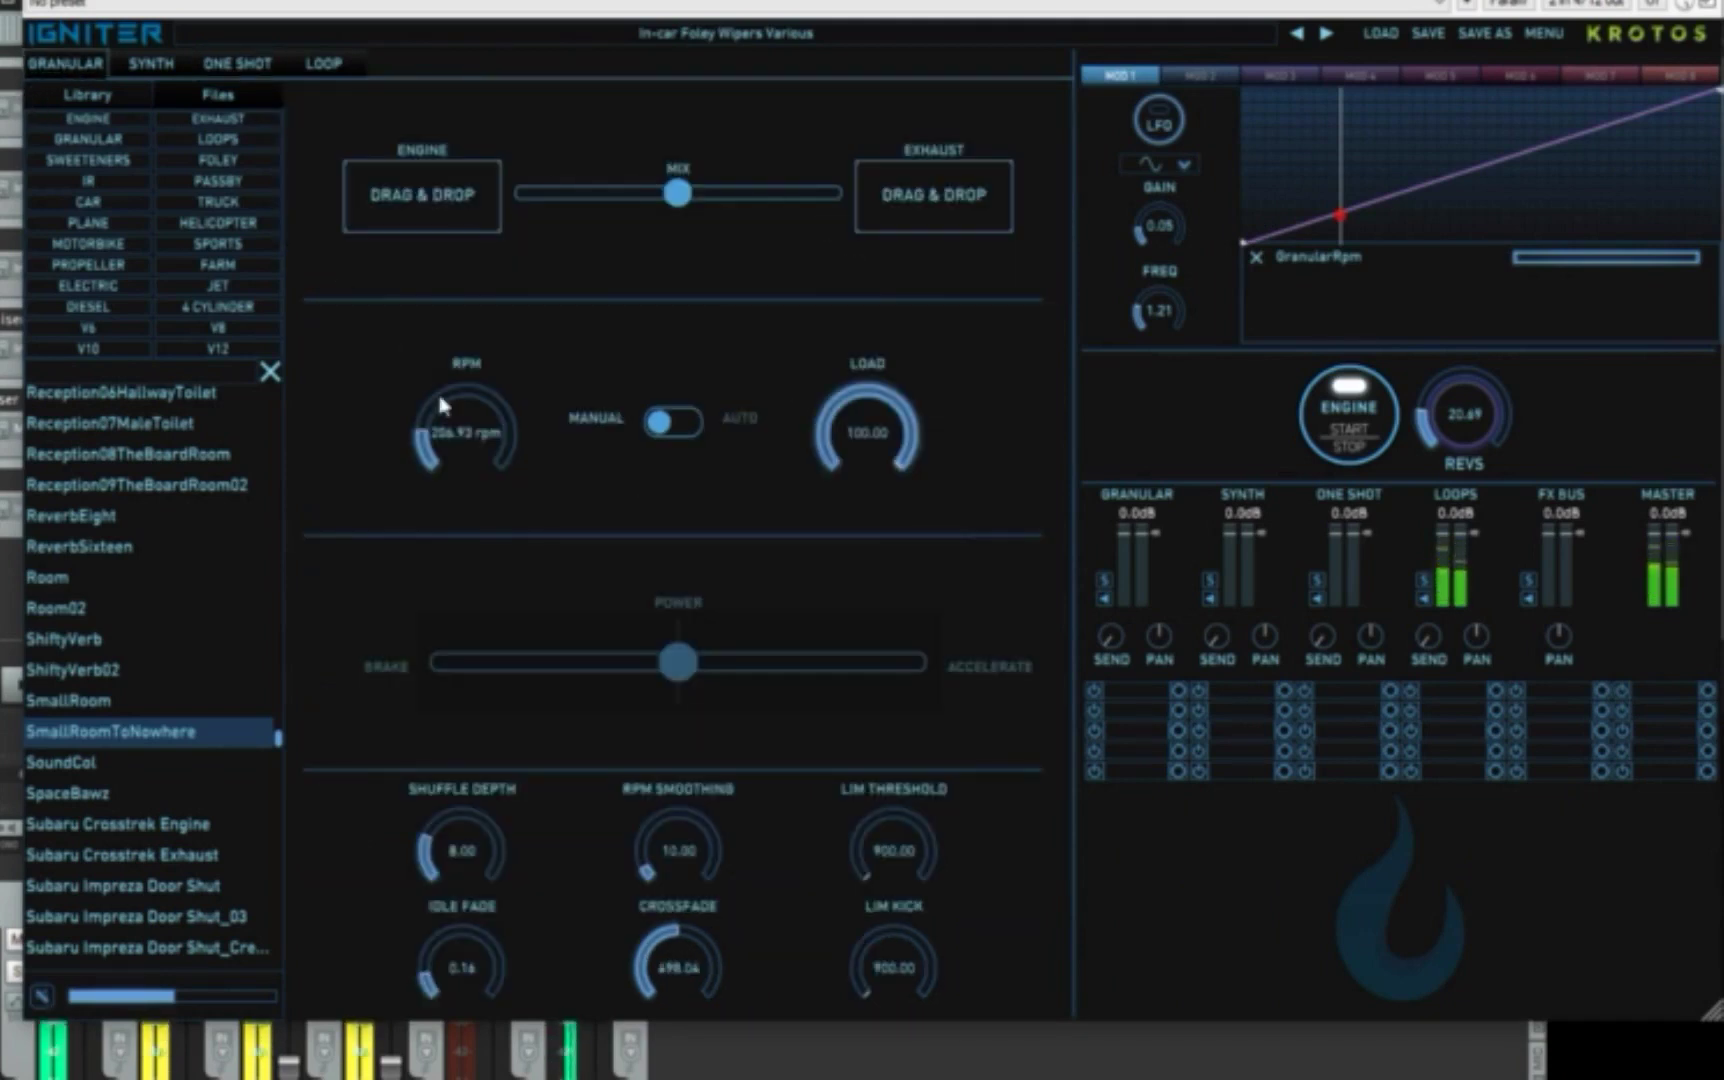
click(218, 66)
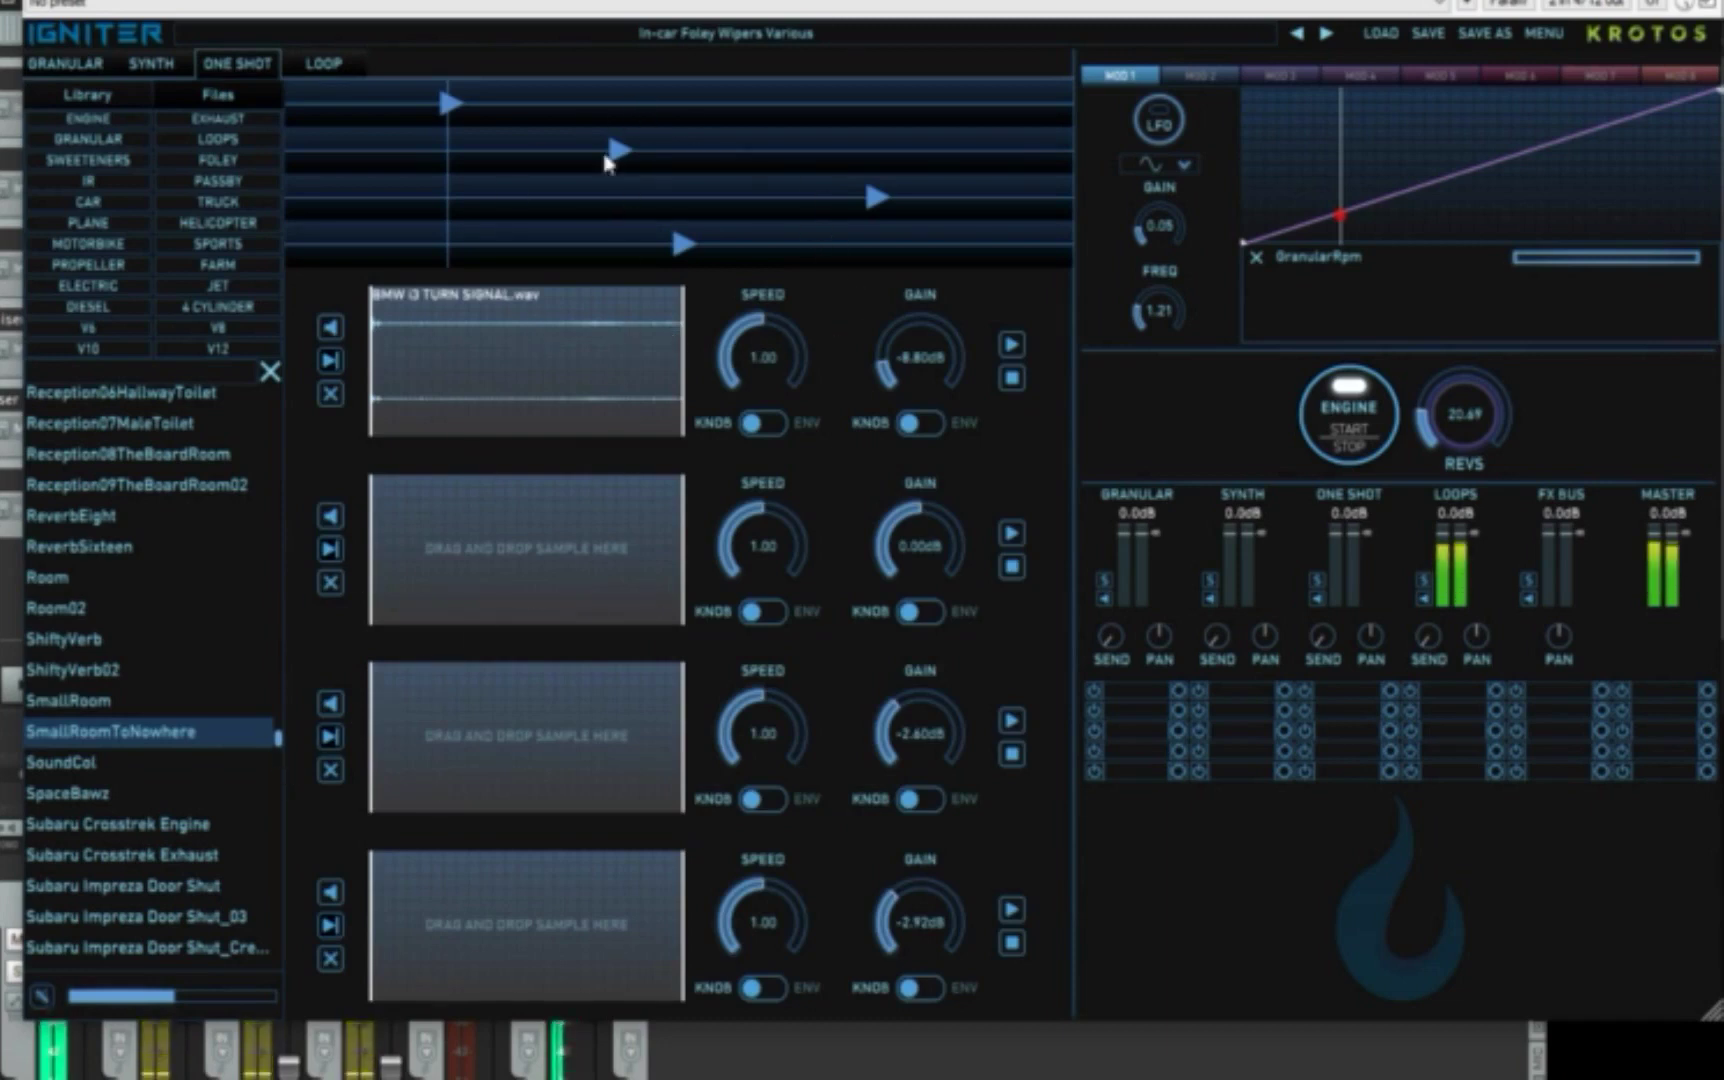
drag(443, 106, 376, 104)
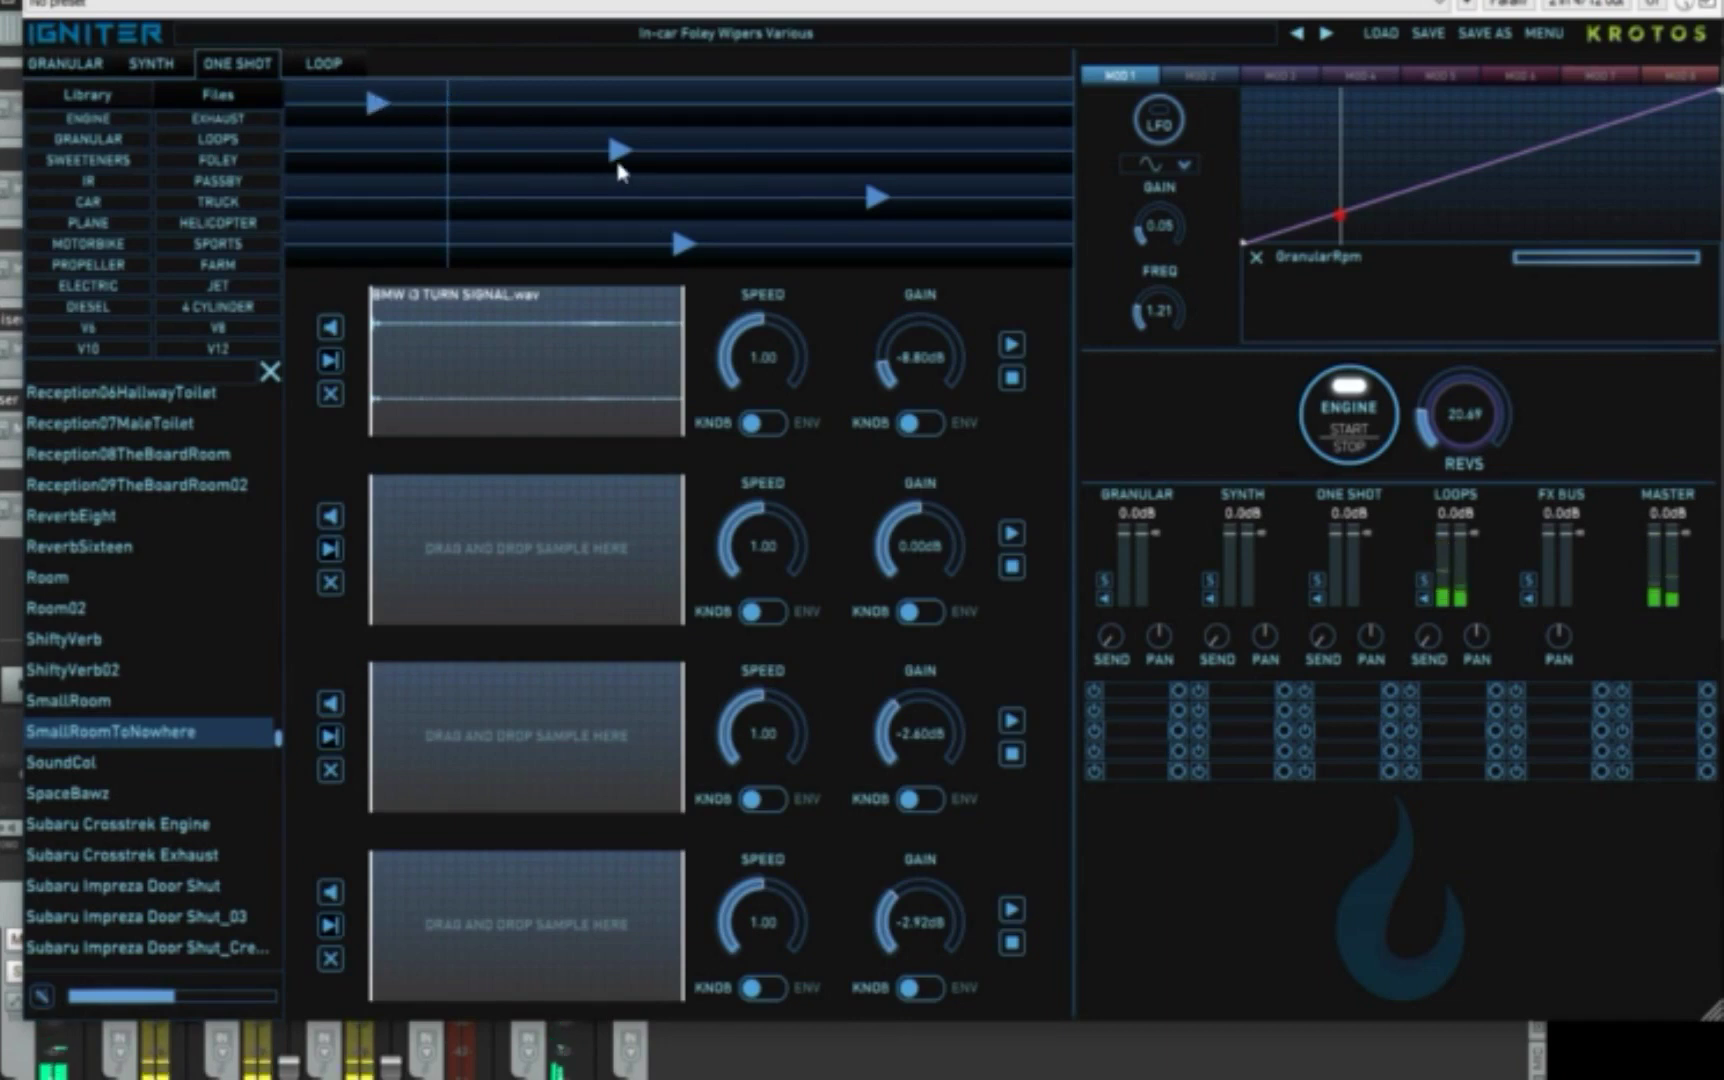
drag(618, 152, 543, 152)
drag(688, 244, 655, 245)
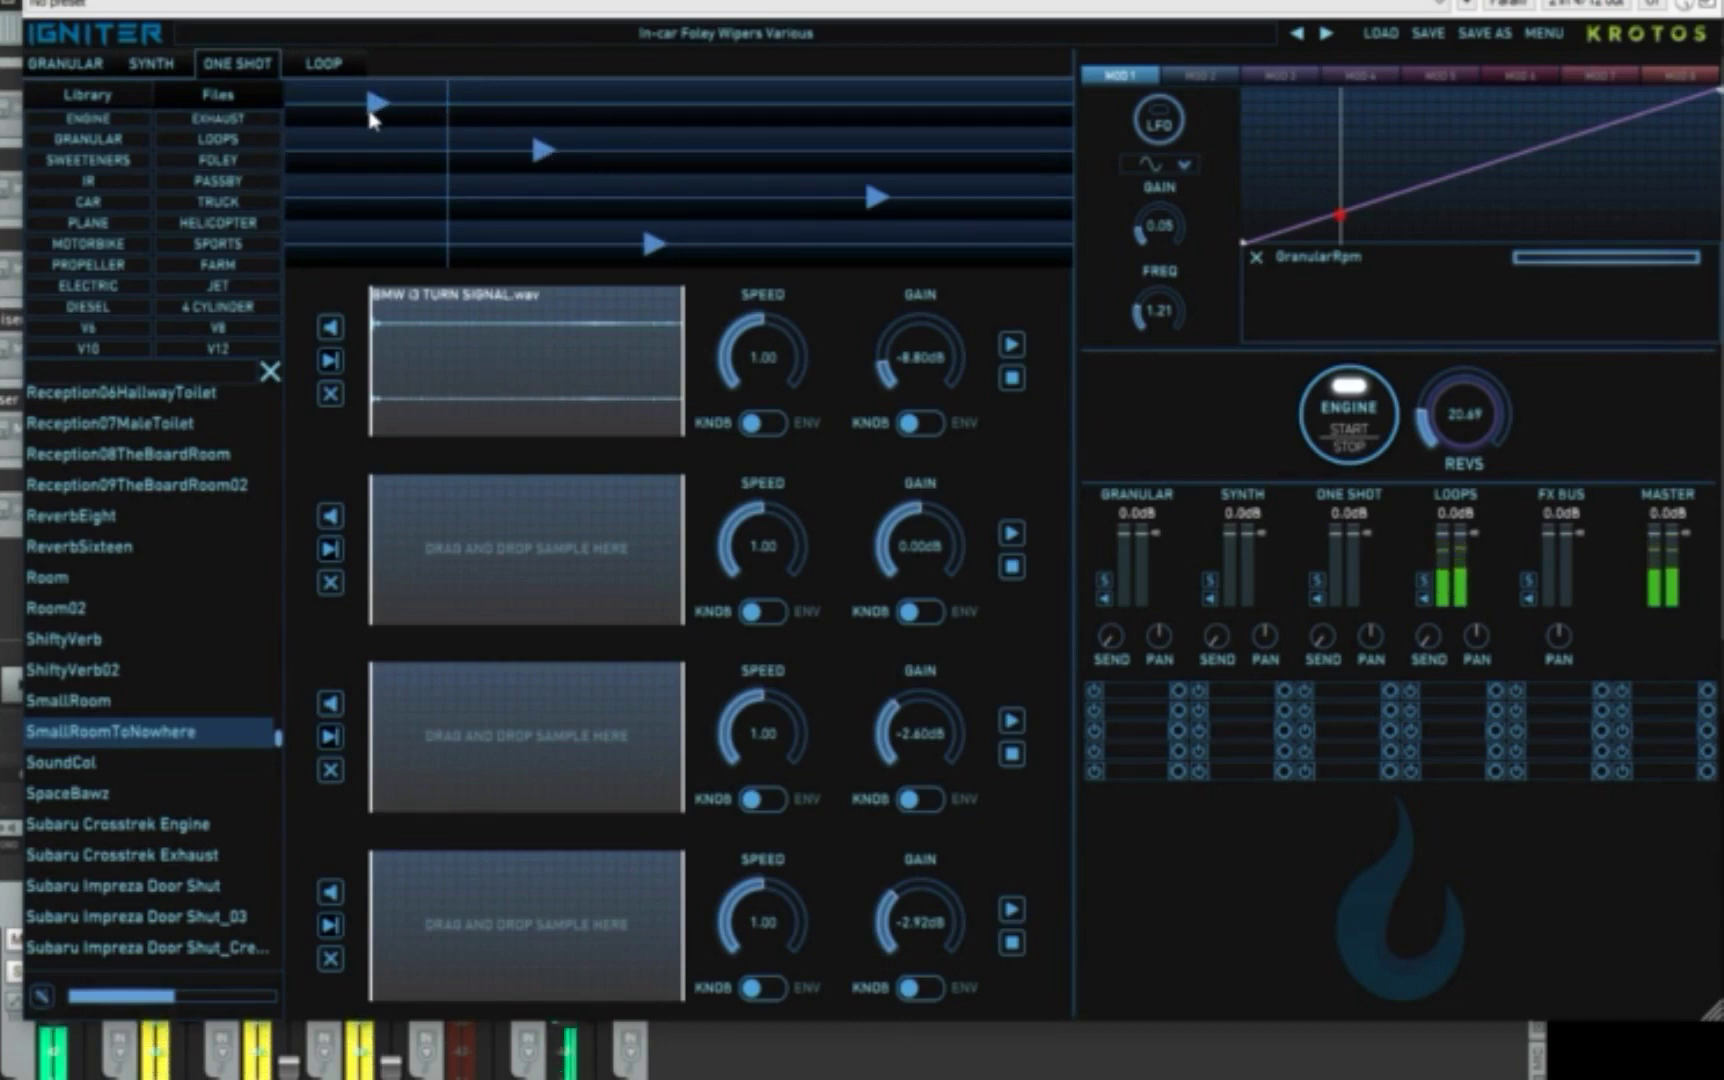
drag(371, 116, 613, 108)
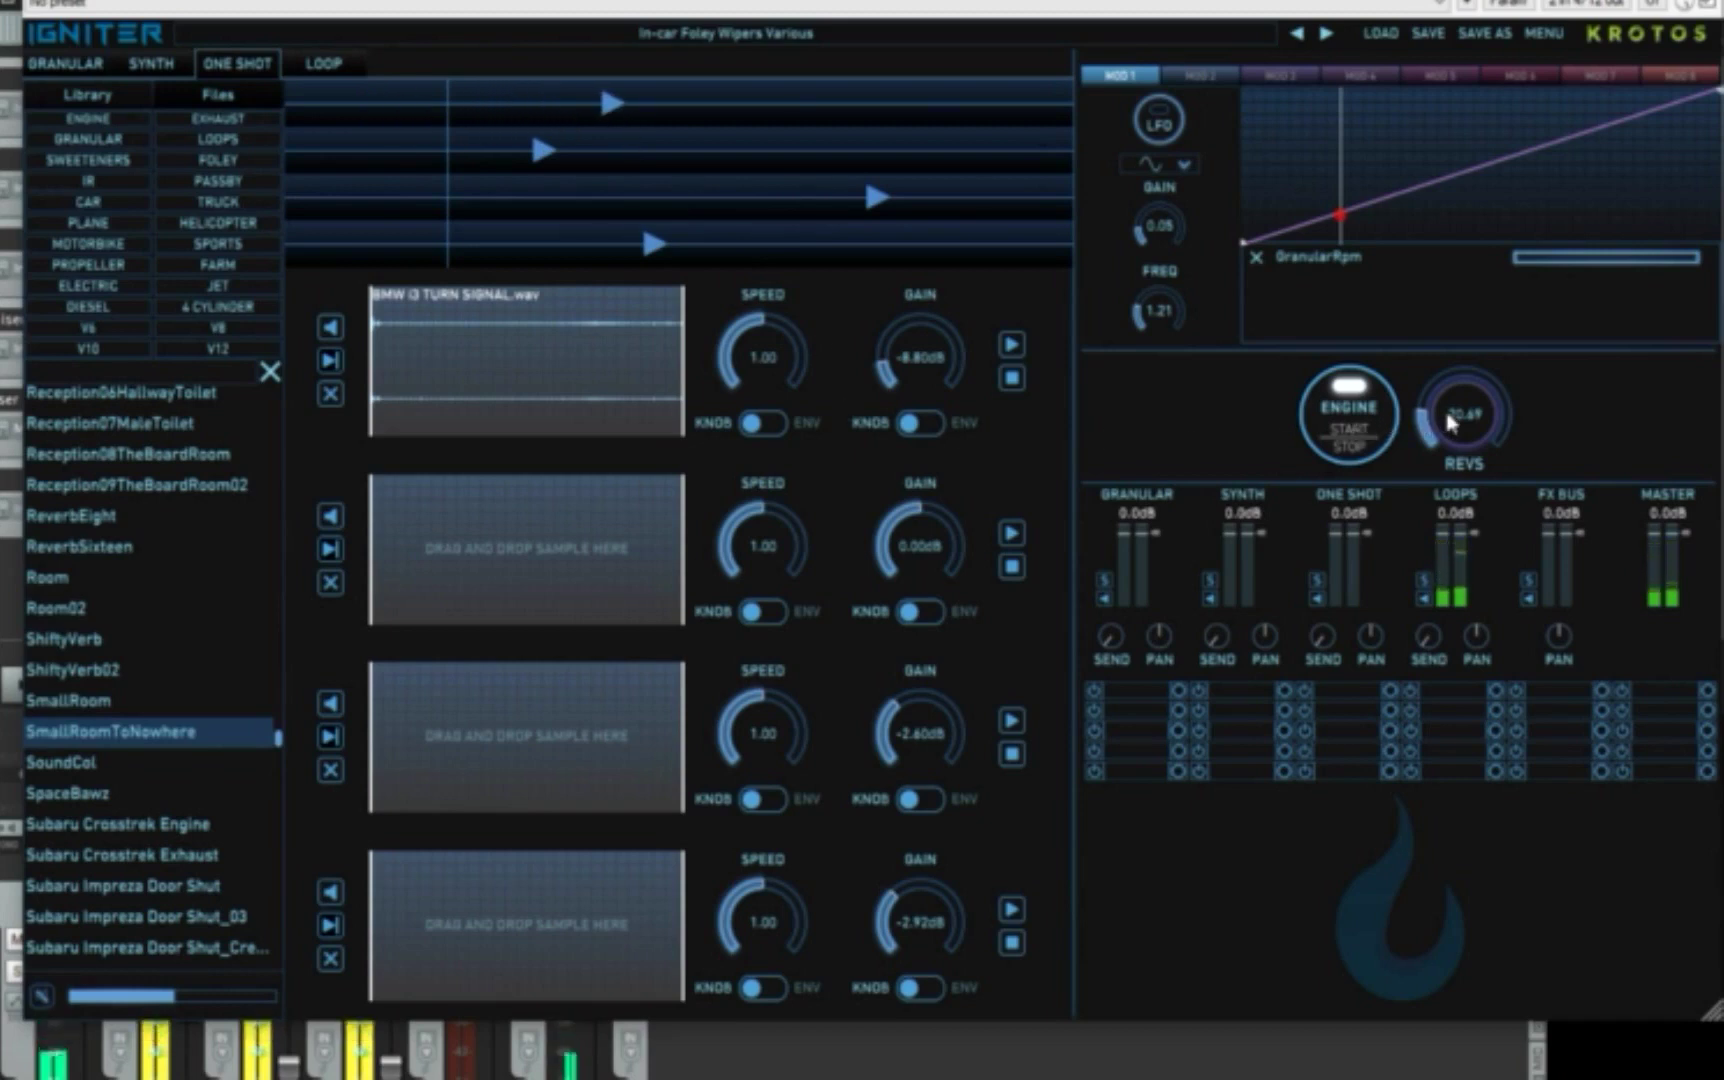
mouse_move(1450, 422)
mouse_down()
mouse_move(1457, 350)
mouse_move(1450, 465)
mouse_move(1458, 410)
mouse_move(1489, 404)
mouse_up()
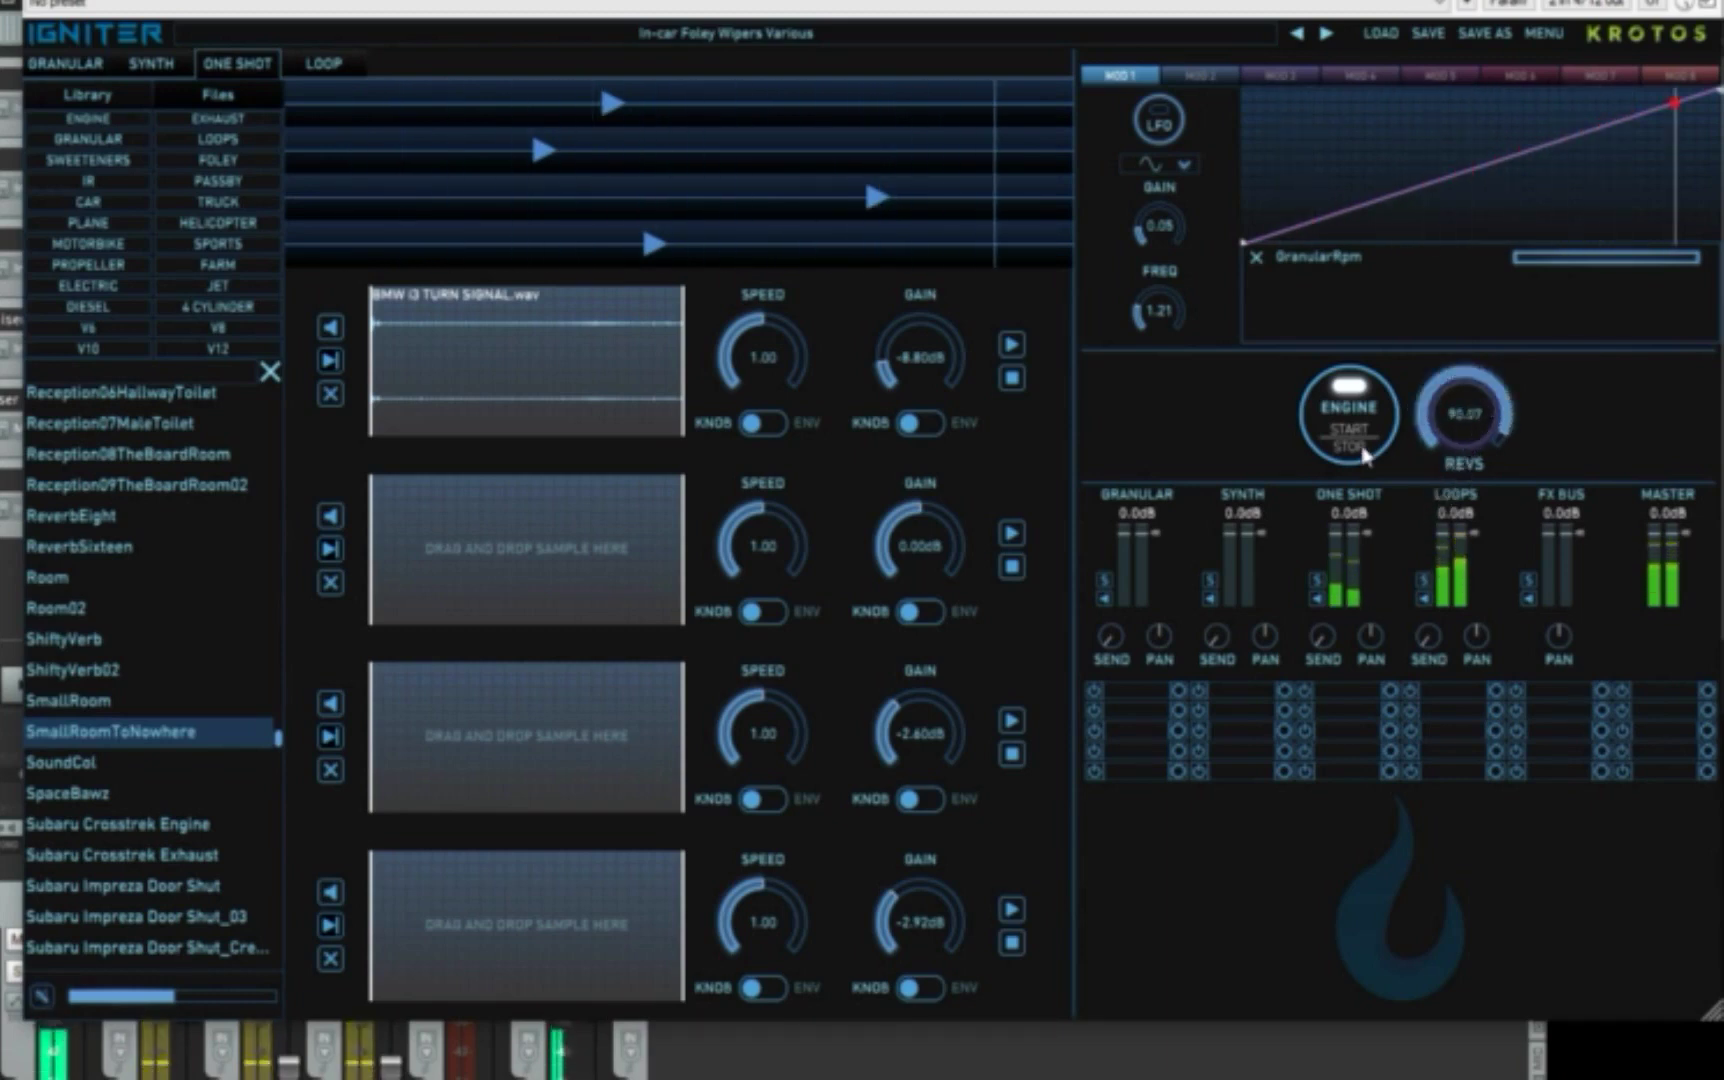
- Switch the first lane's marker to reverse and to two-way triggering, testing each with Revs sweeps and ending at 10.69
click(609, 105)
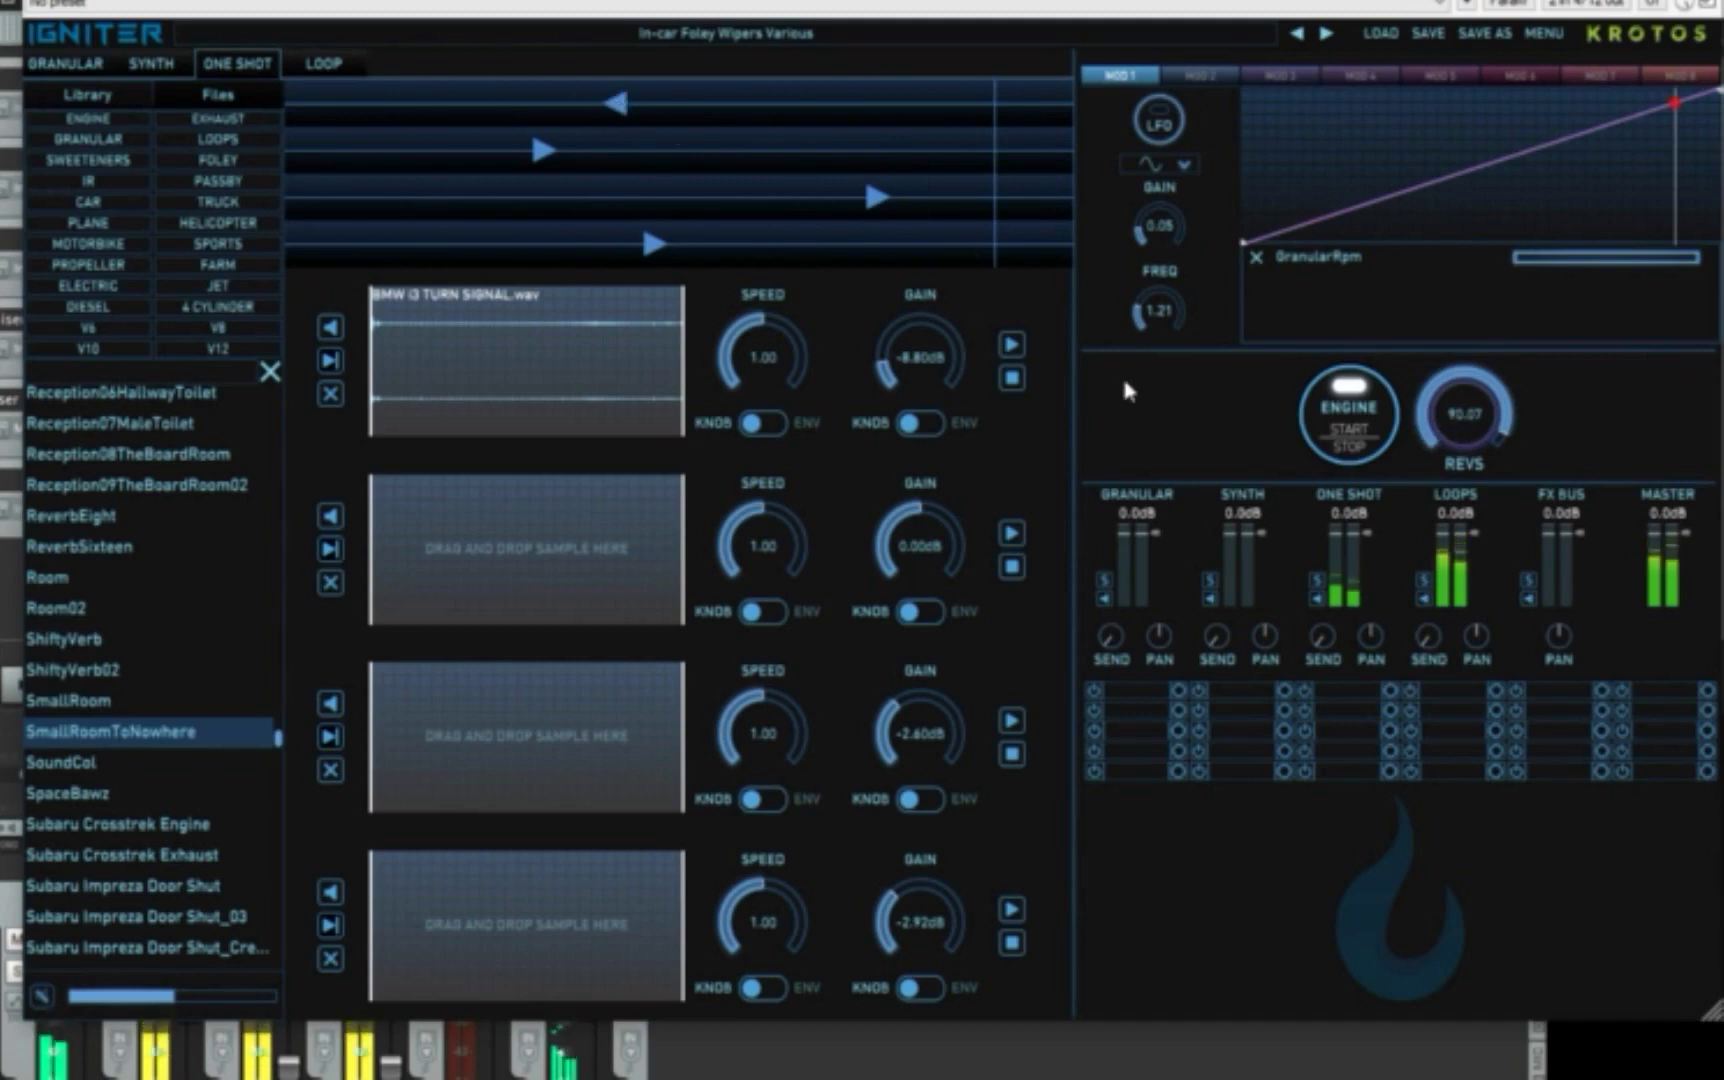
scroll(1474, 412, down, 10)
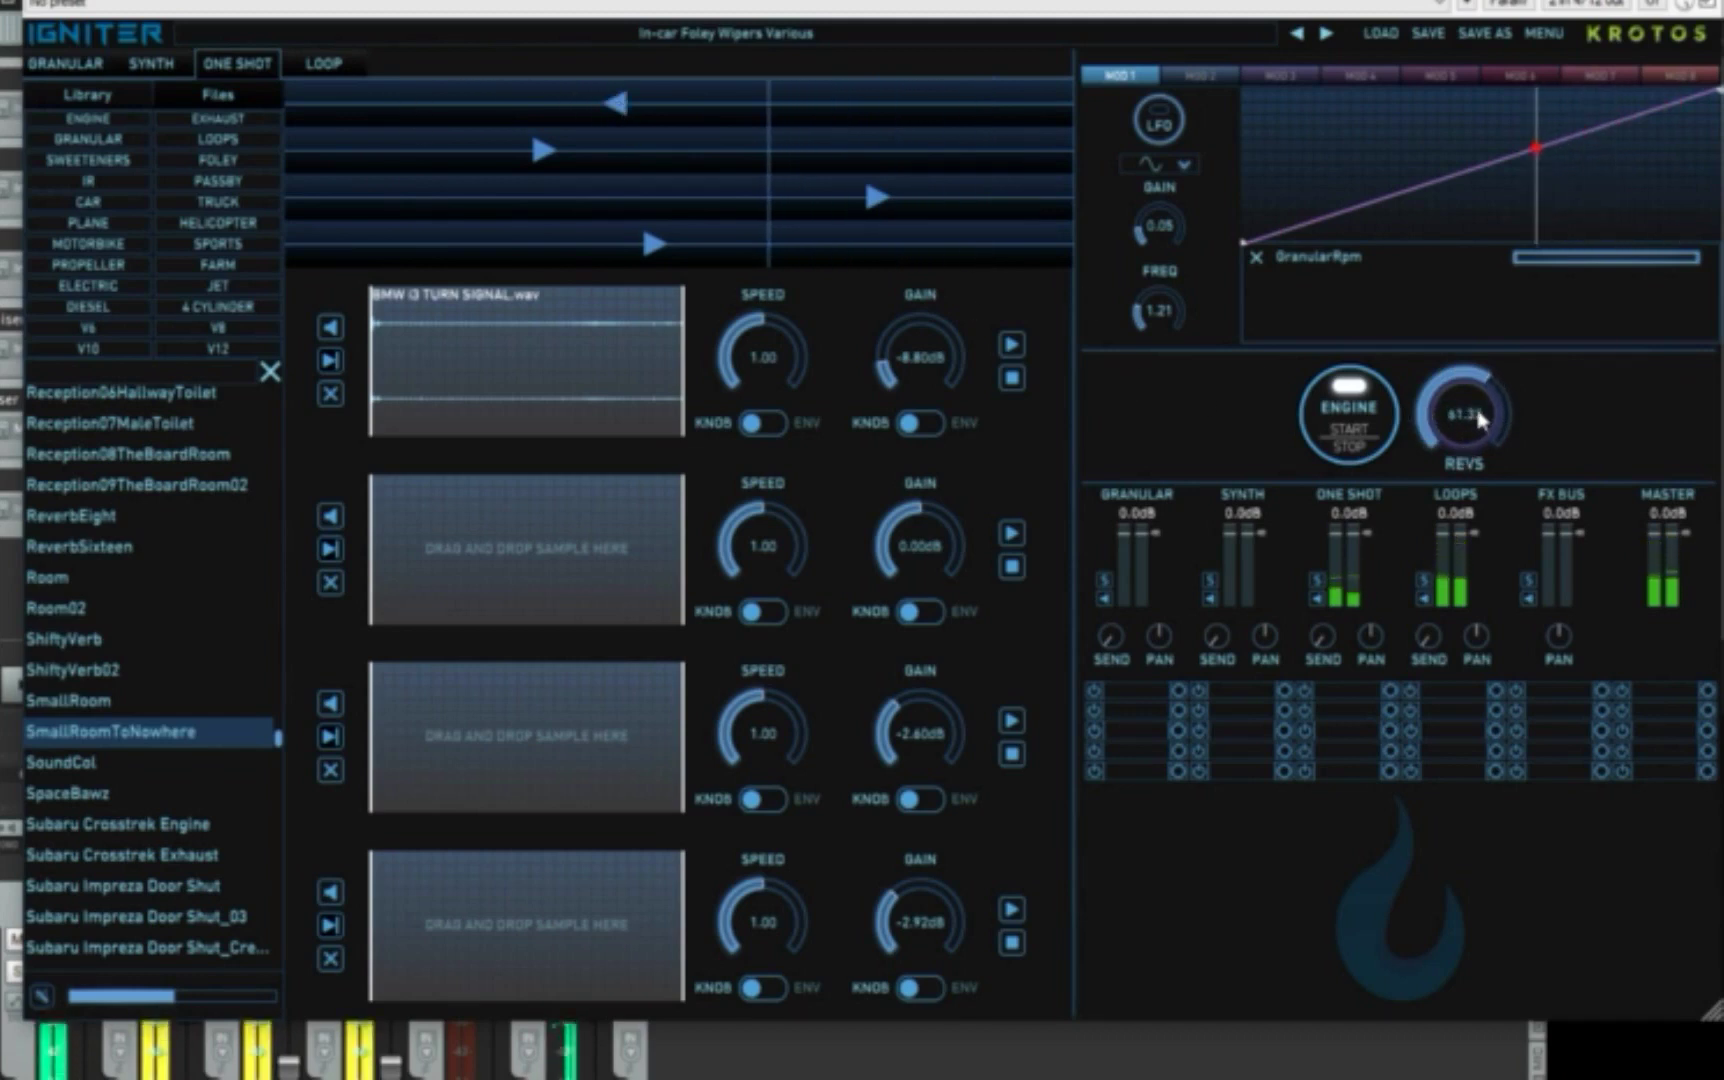
drag(1480, 420, 1465, 503)
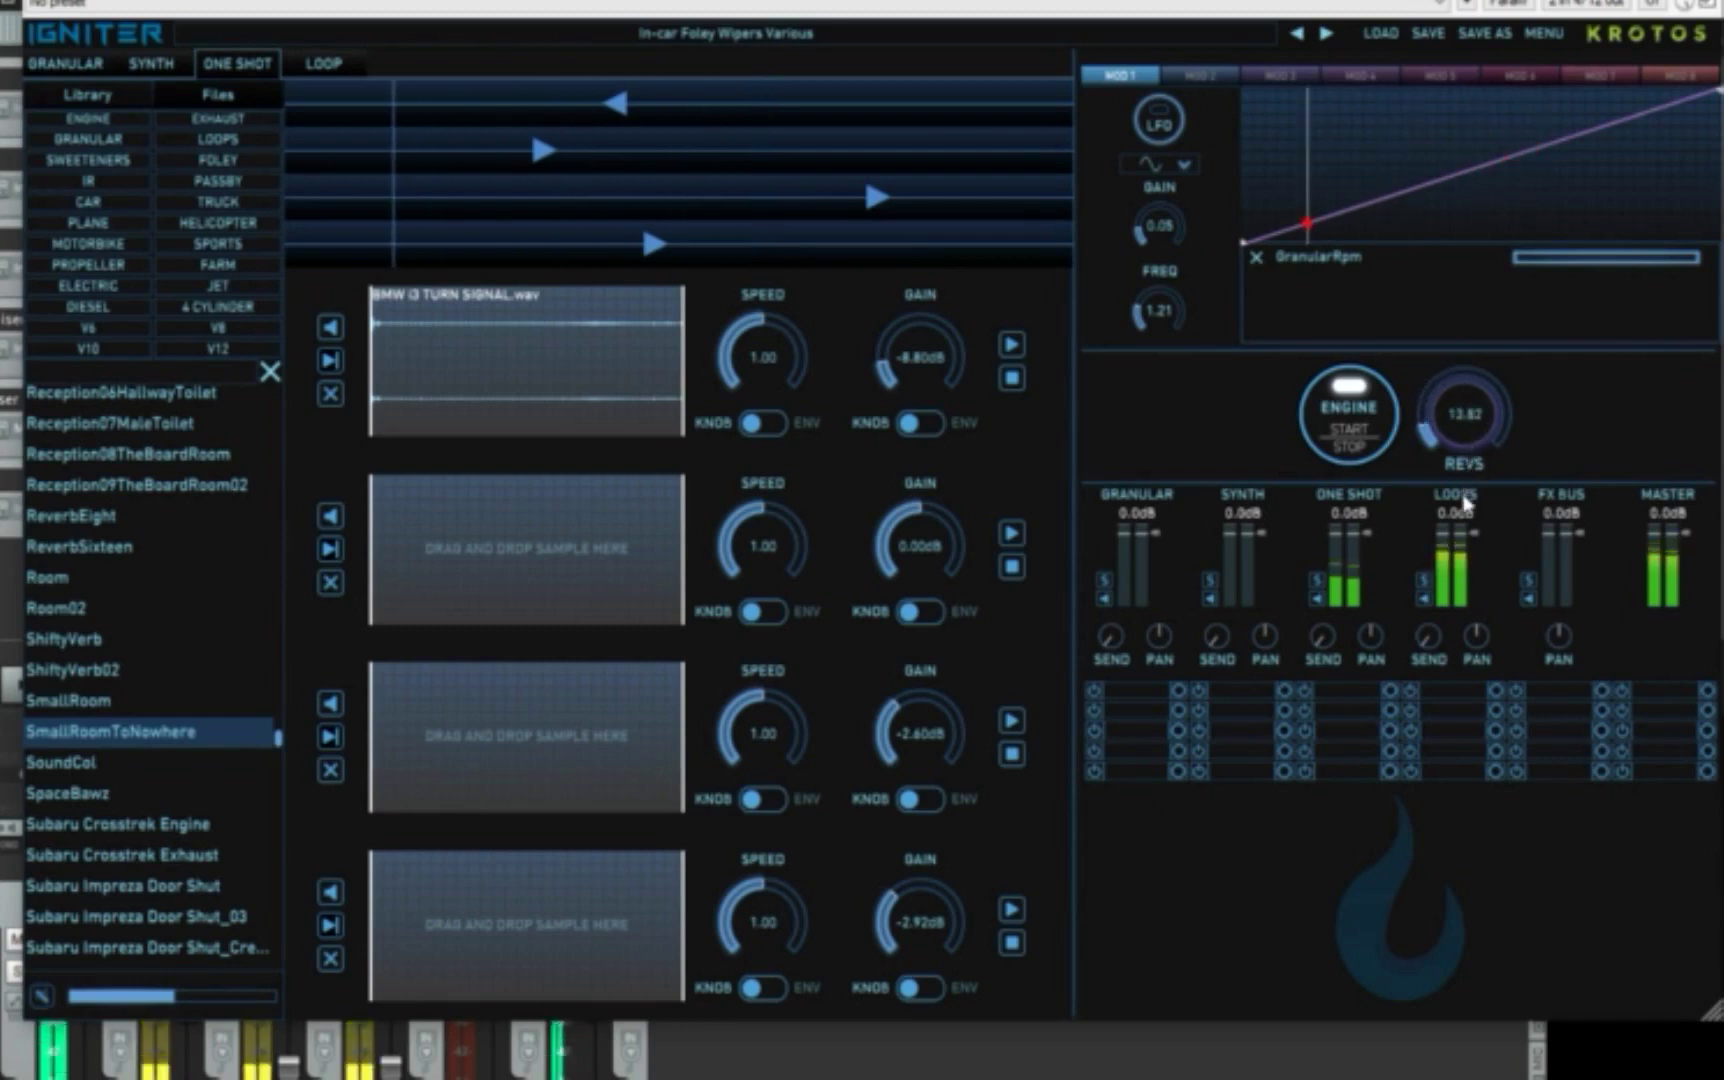
drag(1468, 378, 1478, 455)
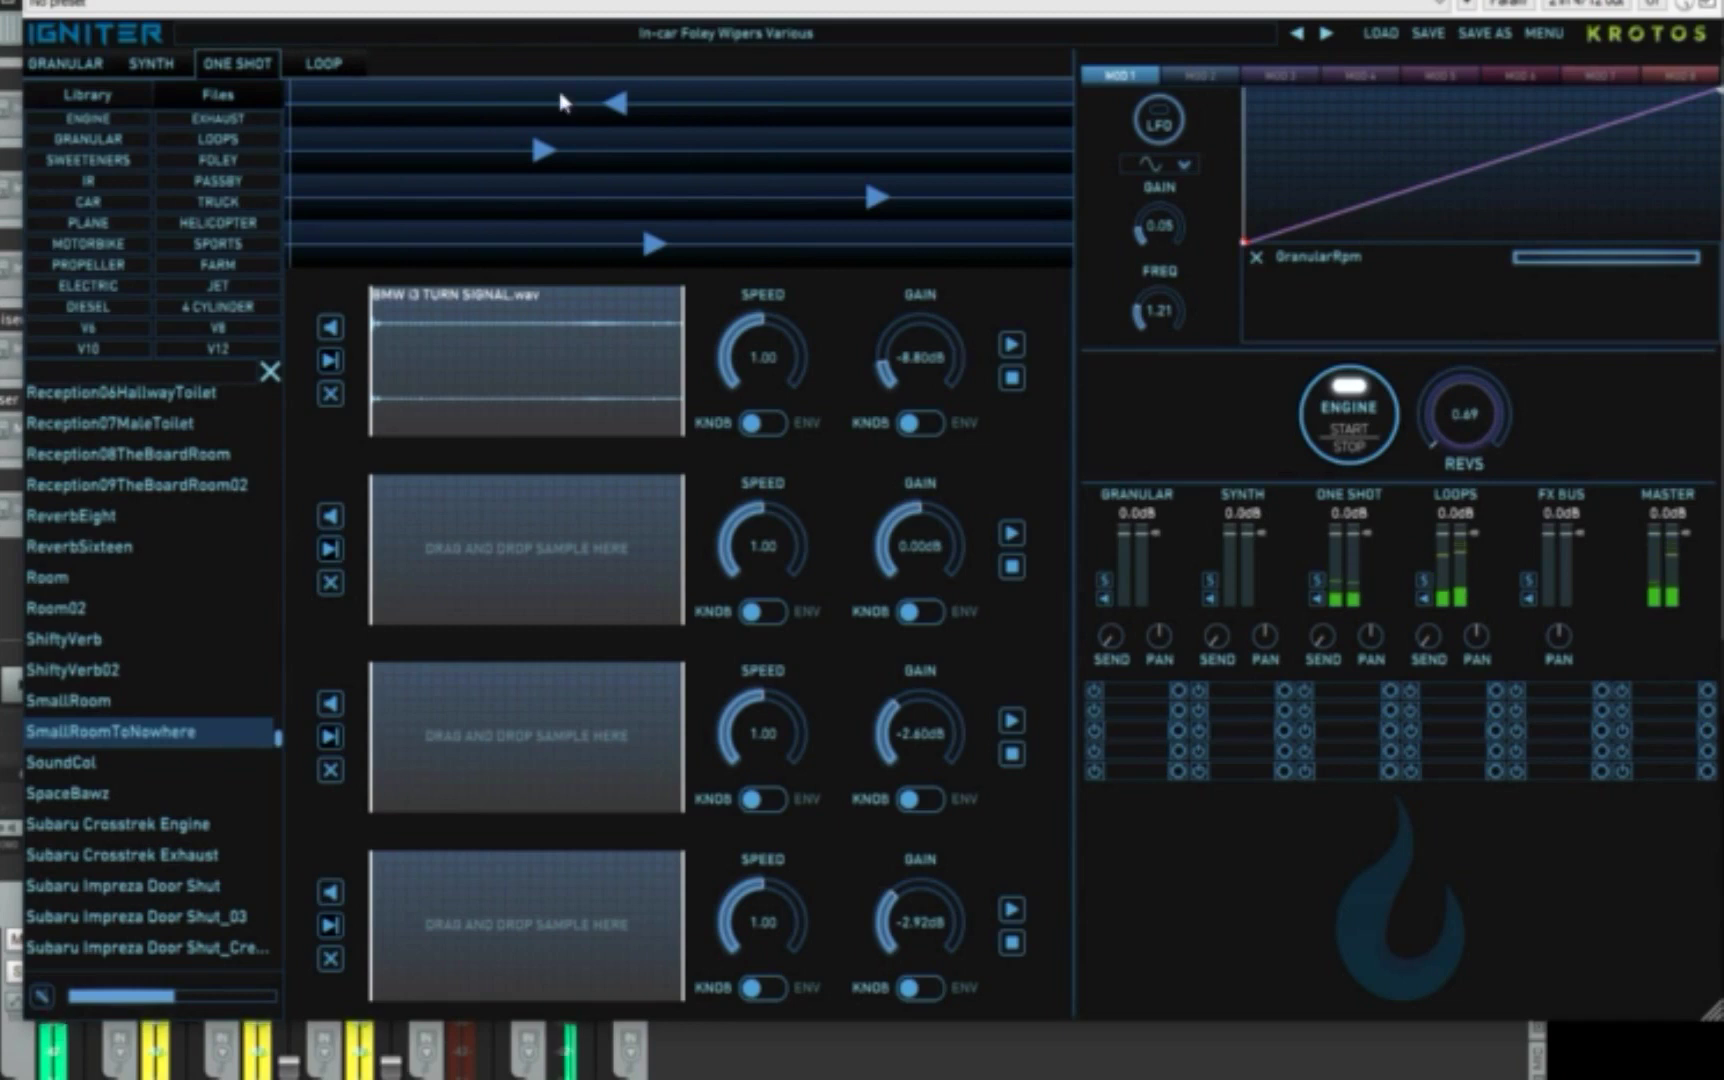
click(615, 104)
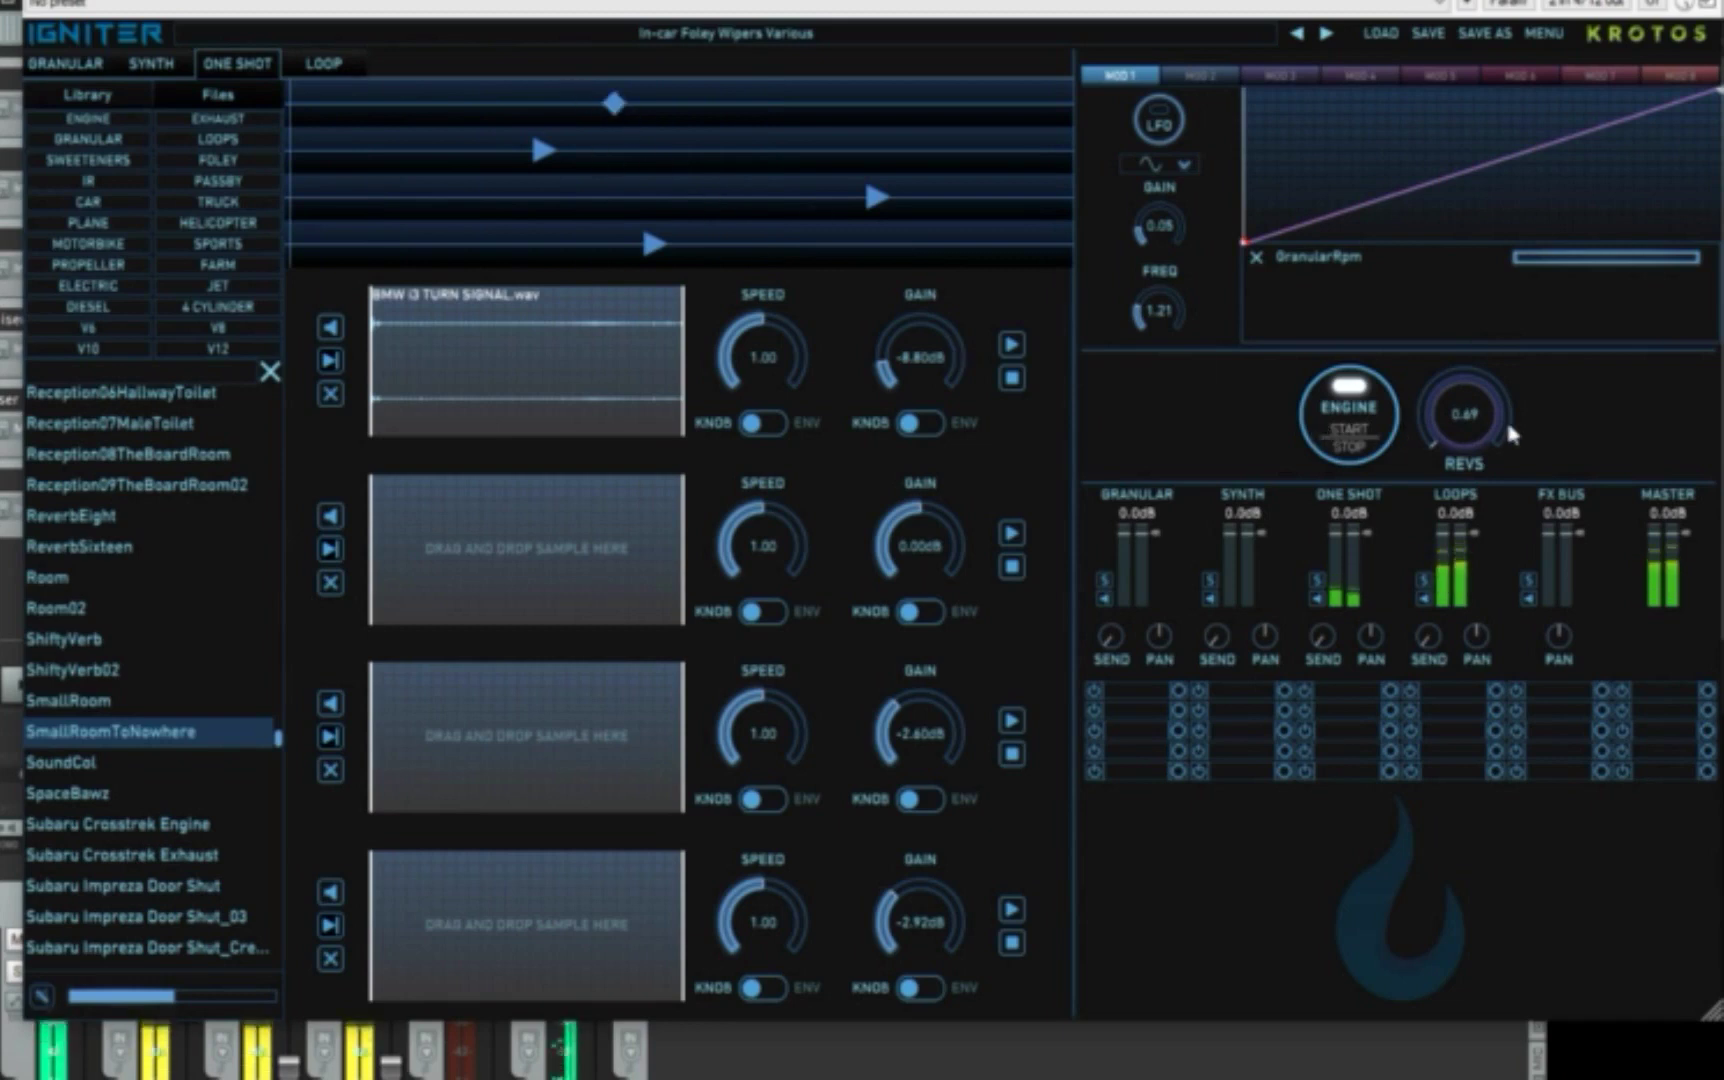
mouse_move(1477, 430)
mouse_down()
mouse_move(1475, 356)
mouse_move(1513, 388)
mouse_move(1518, 470)
mouse_up()
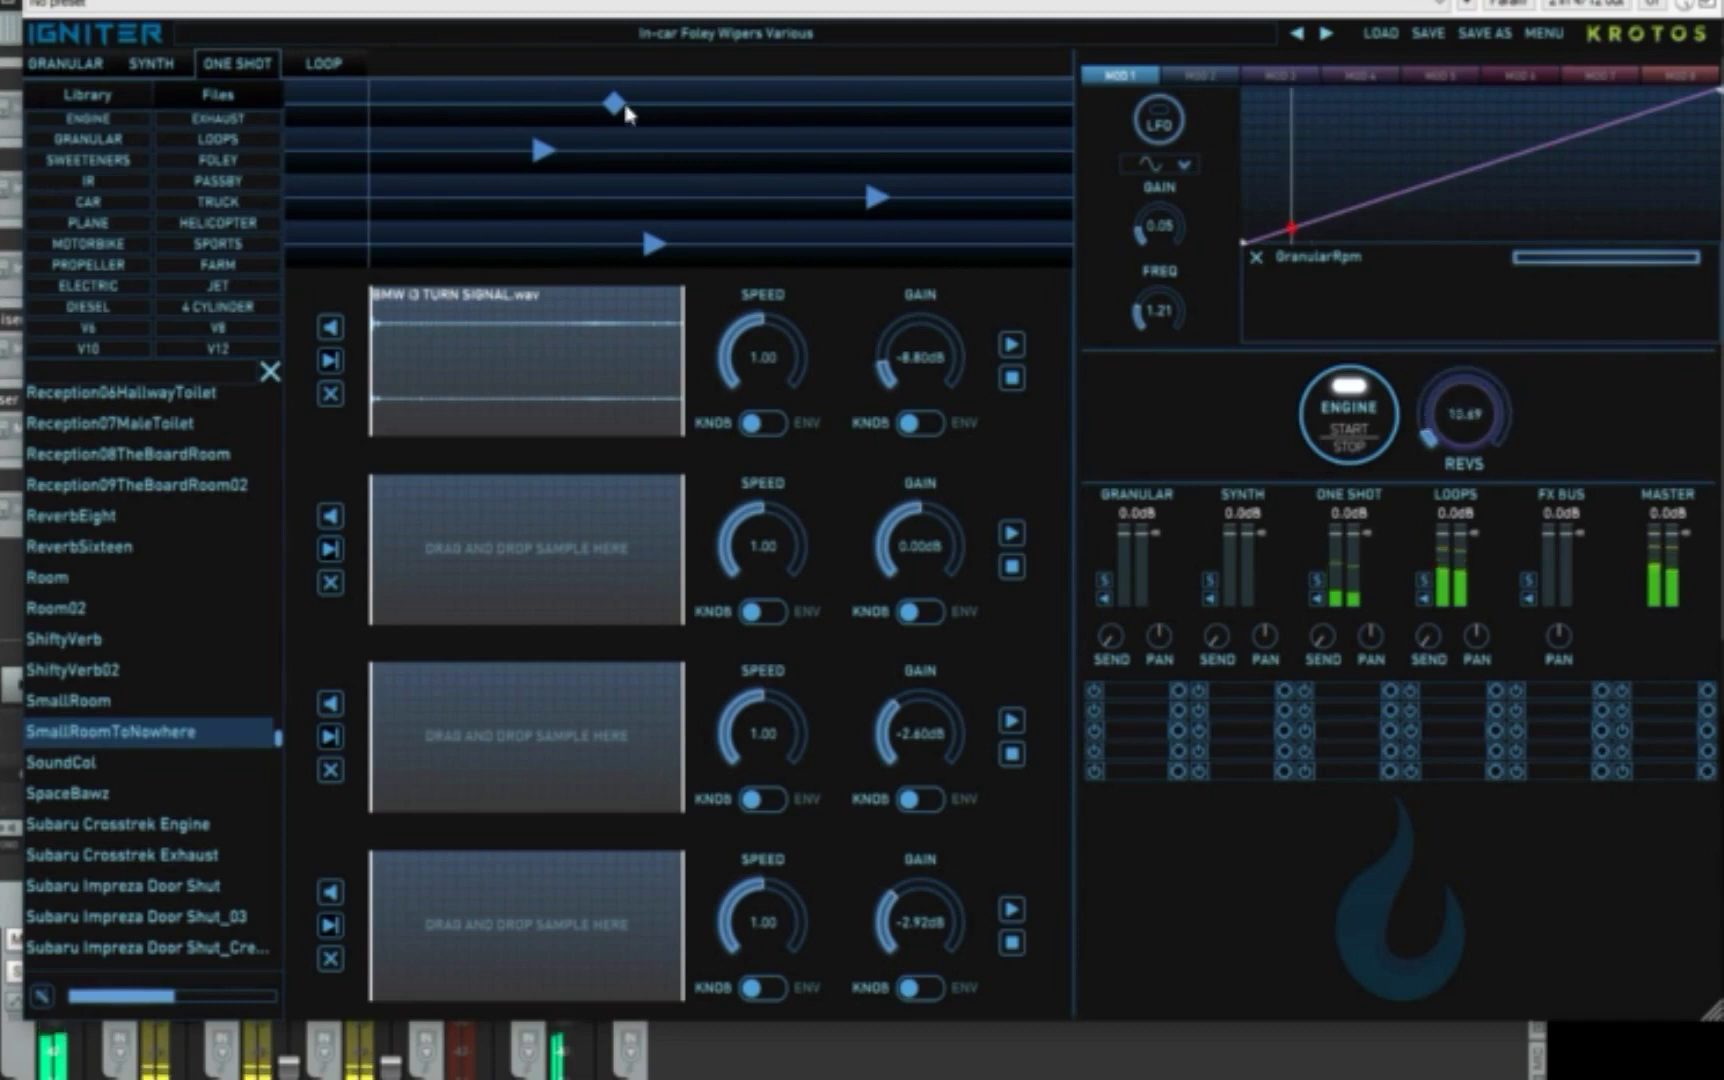
- Add a stop marker just after the two-way marker on the first one-shot lane and sweep Revs to 66.94
click(696, 106)
click(698, 106)
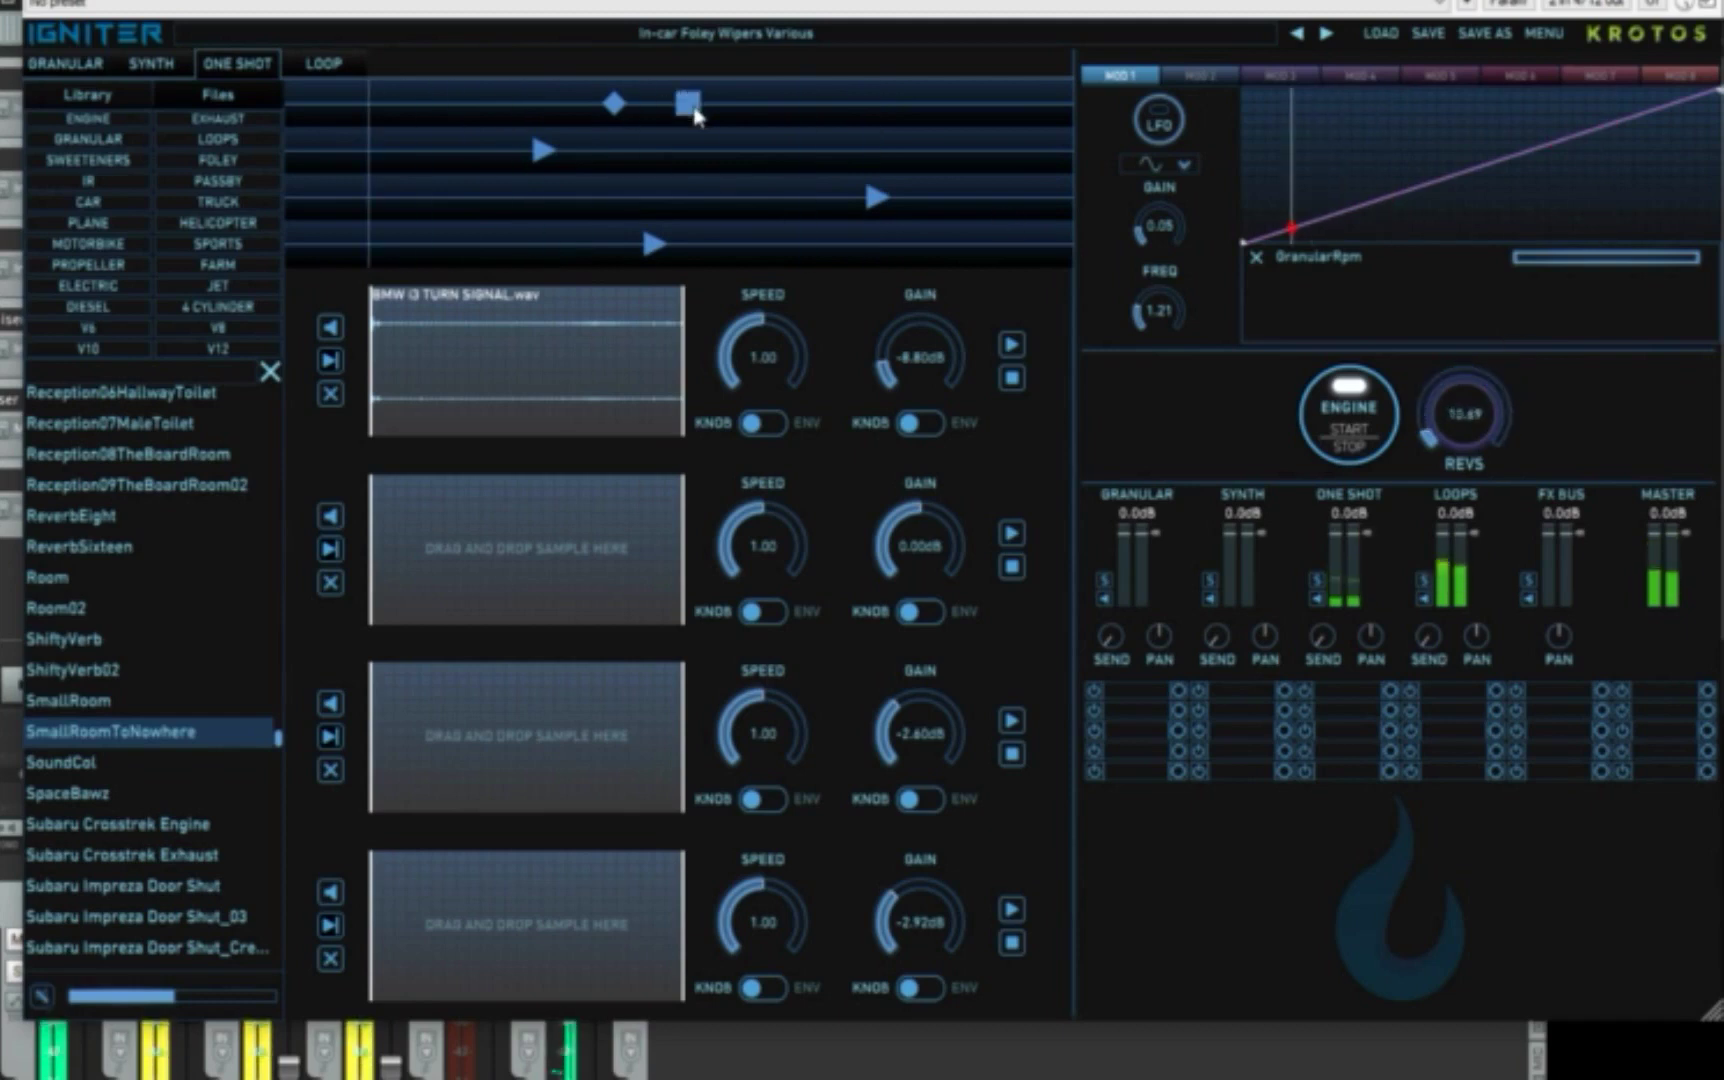
drag(700, 110, 671, 121)
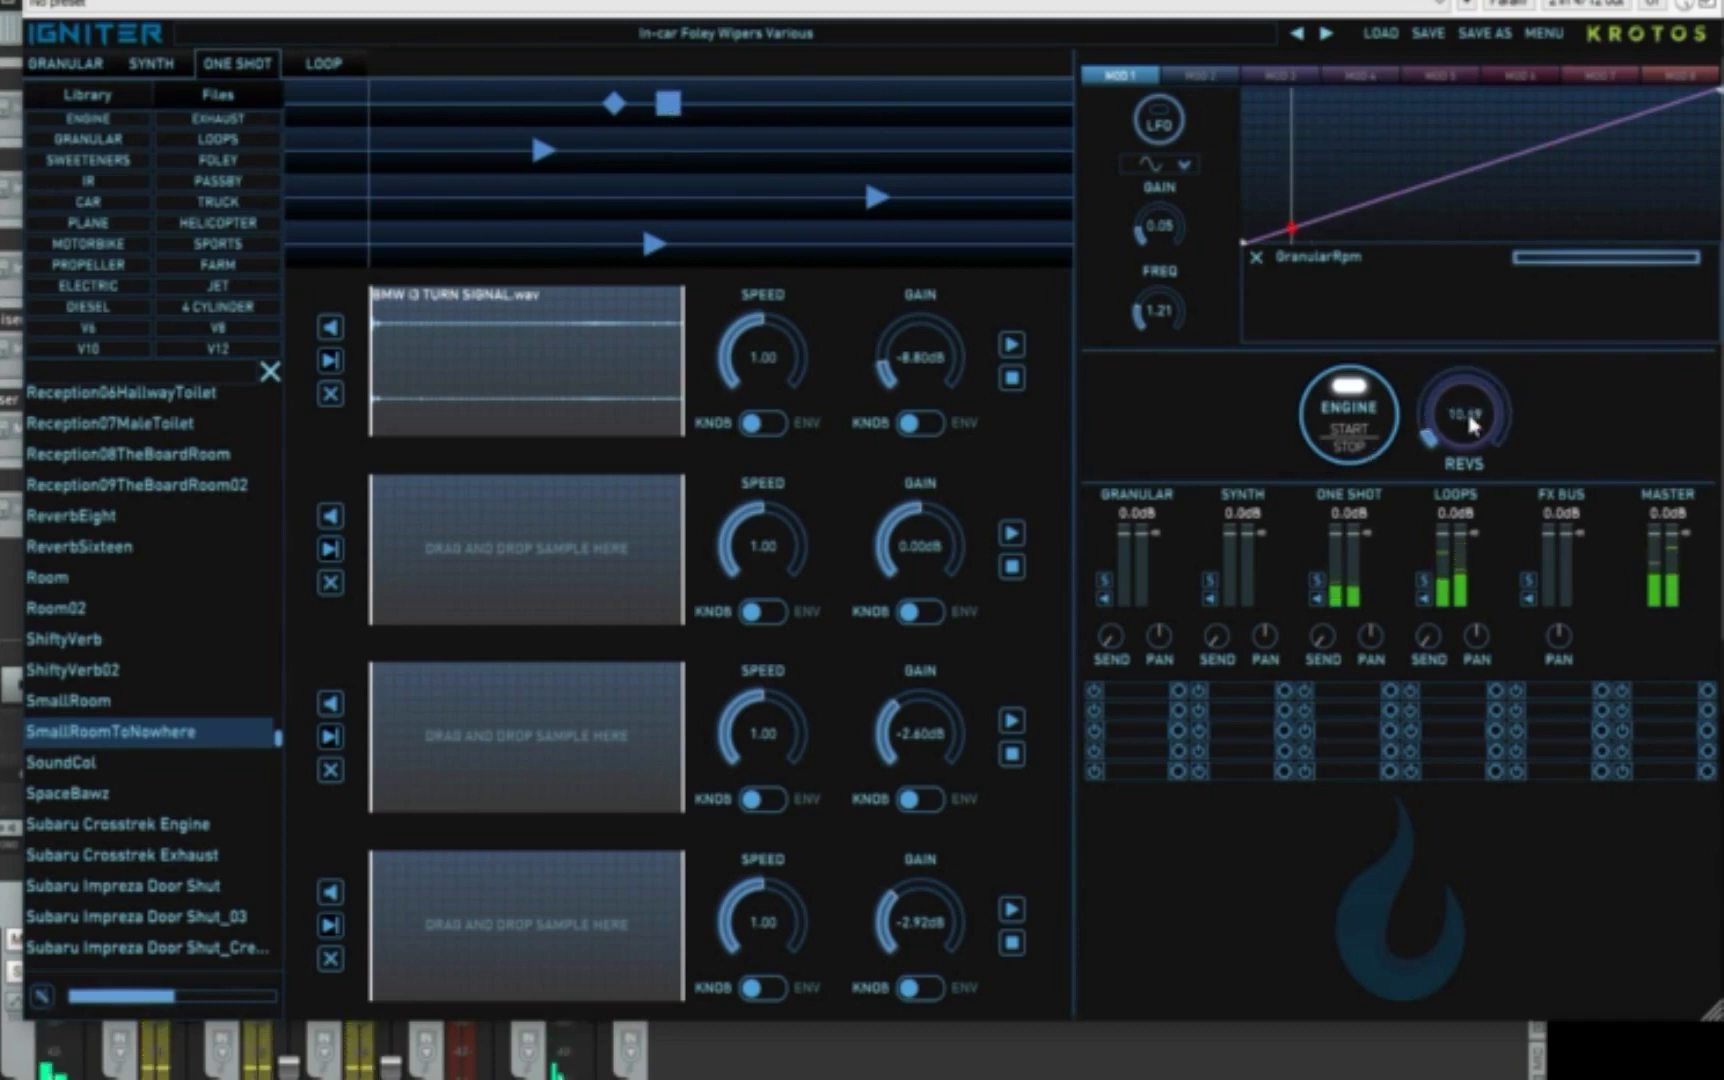
drag(1472, 425, 1494, 332)
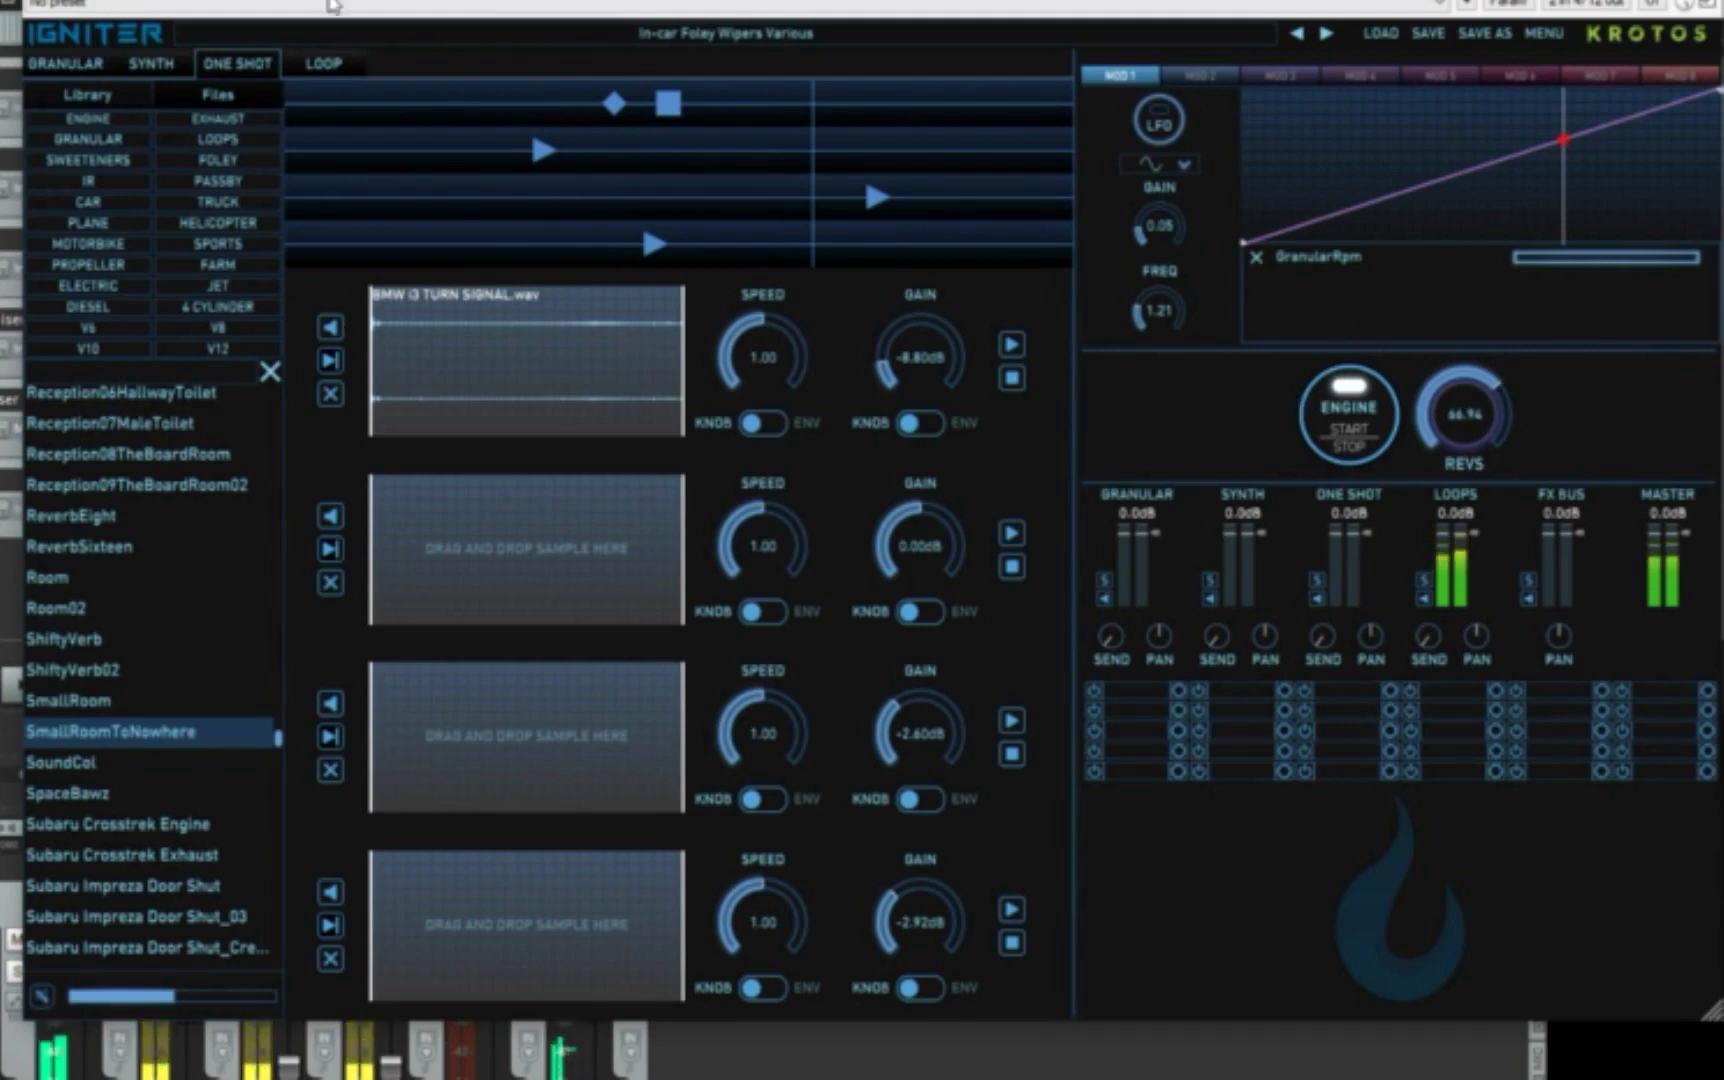
- Audition the windshield wiper loops by adjusting Loop Position and raising Revs to 100.00, and stop the engine
click(323, 68)
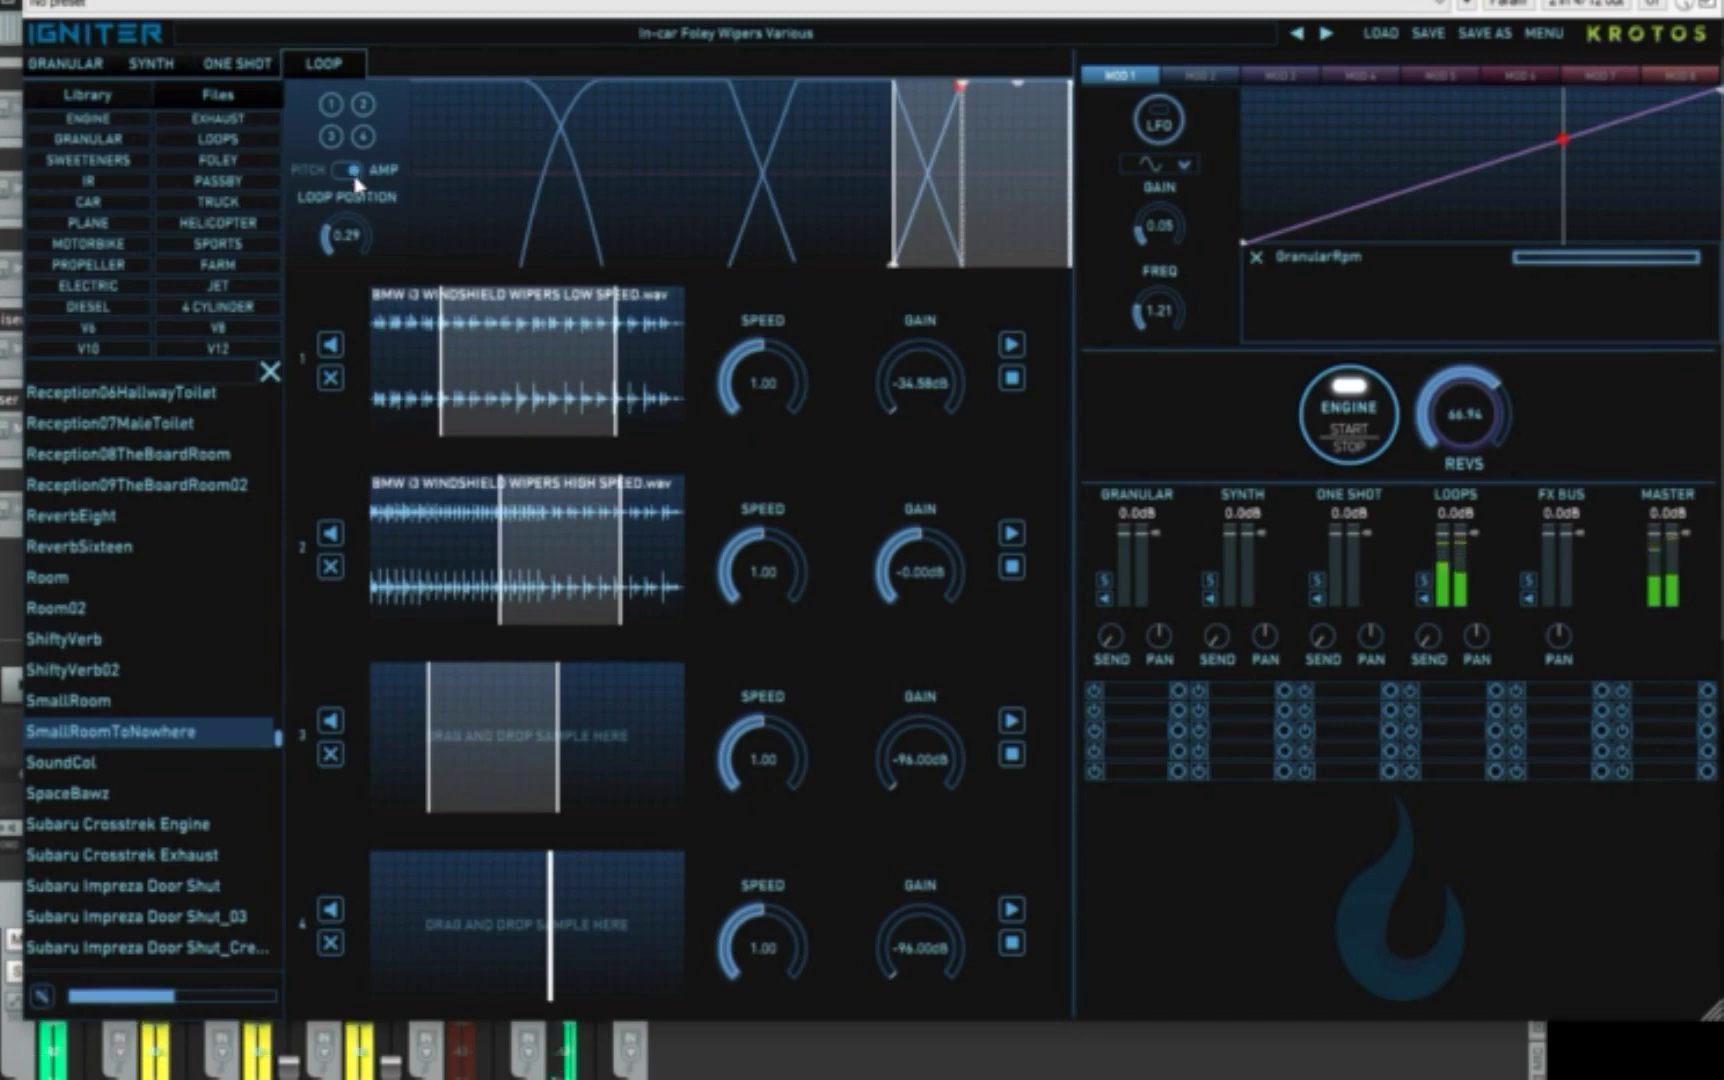
mouse_move(348, 246)
mouse_down()
mouse_move(354, 201)
mouse_move(343, 269)
mouse_move(345, 250)
mouse_up()
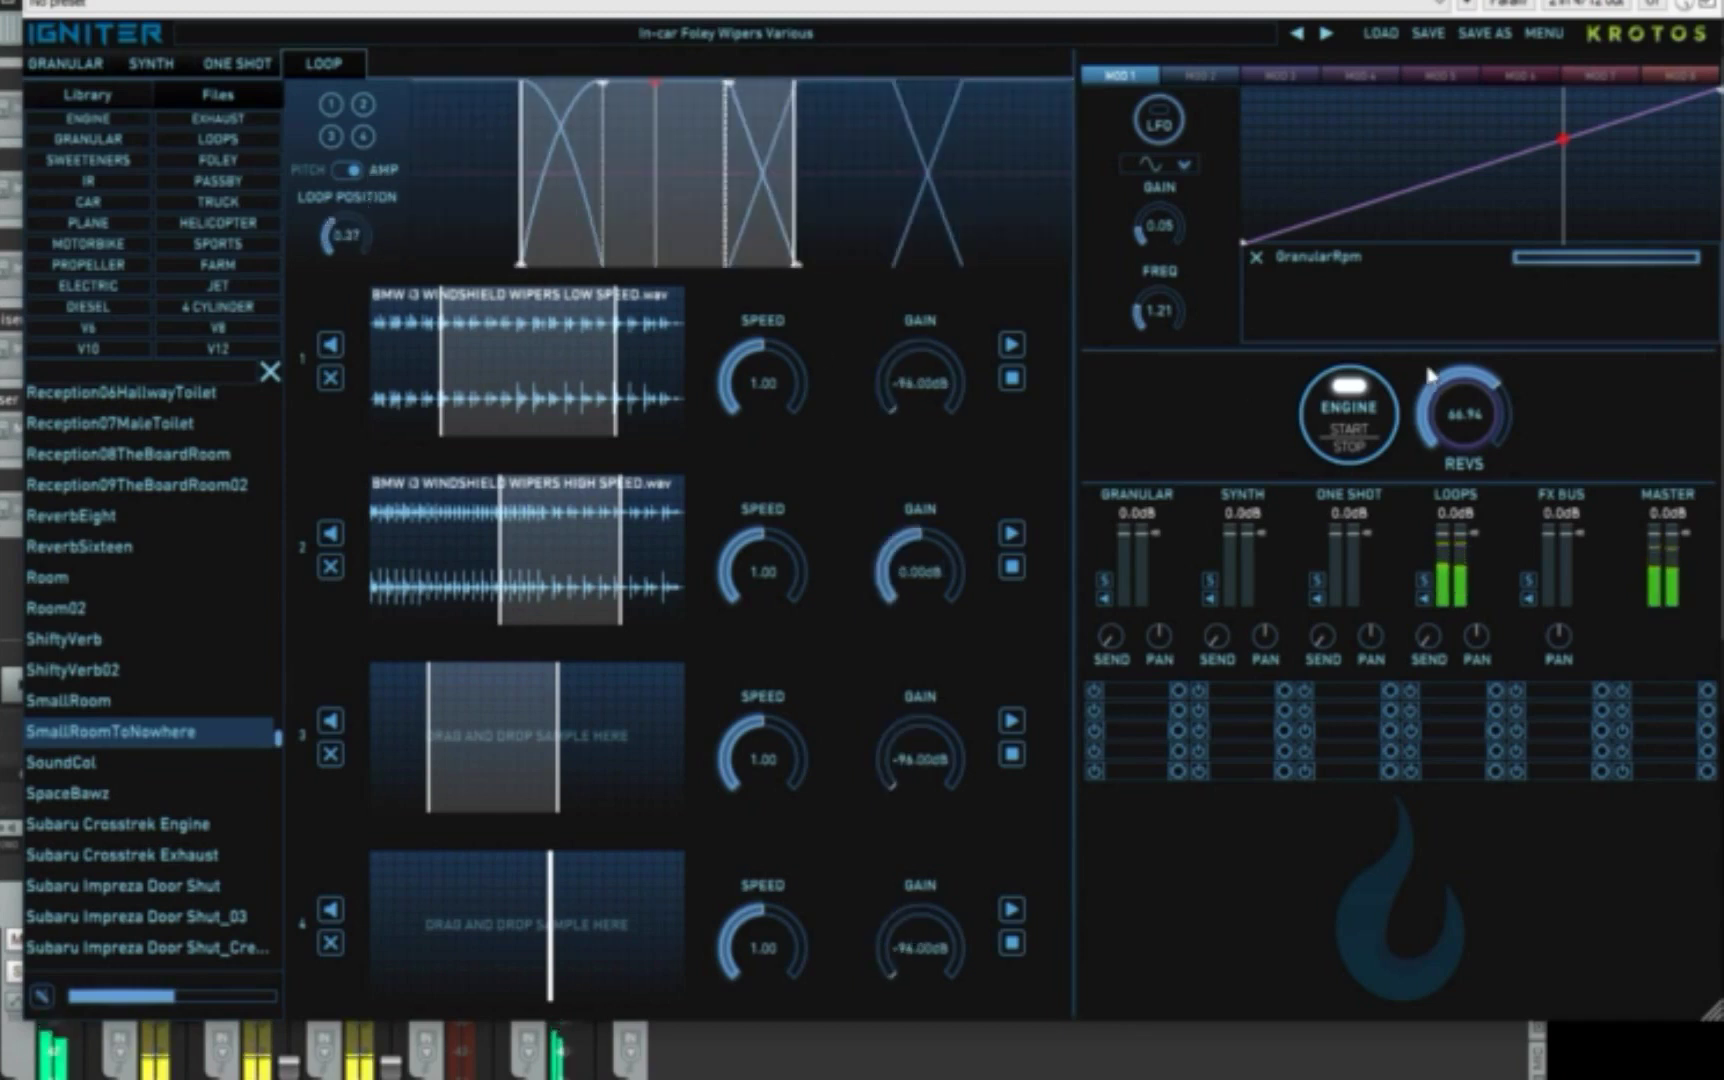
mouse_move(1430, 375)
mouse_down()
mouse_move(1487, 452)
mouse_move(1533, 385)
mouse_up()
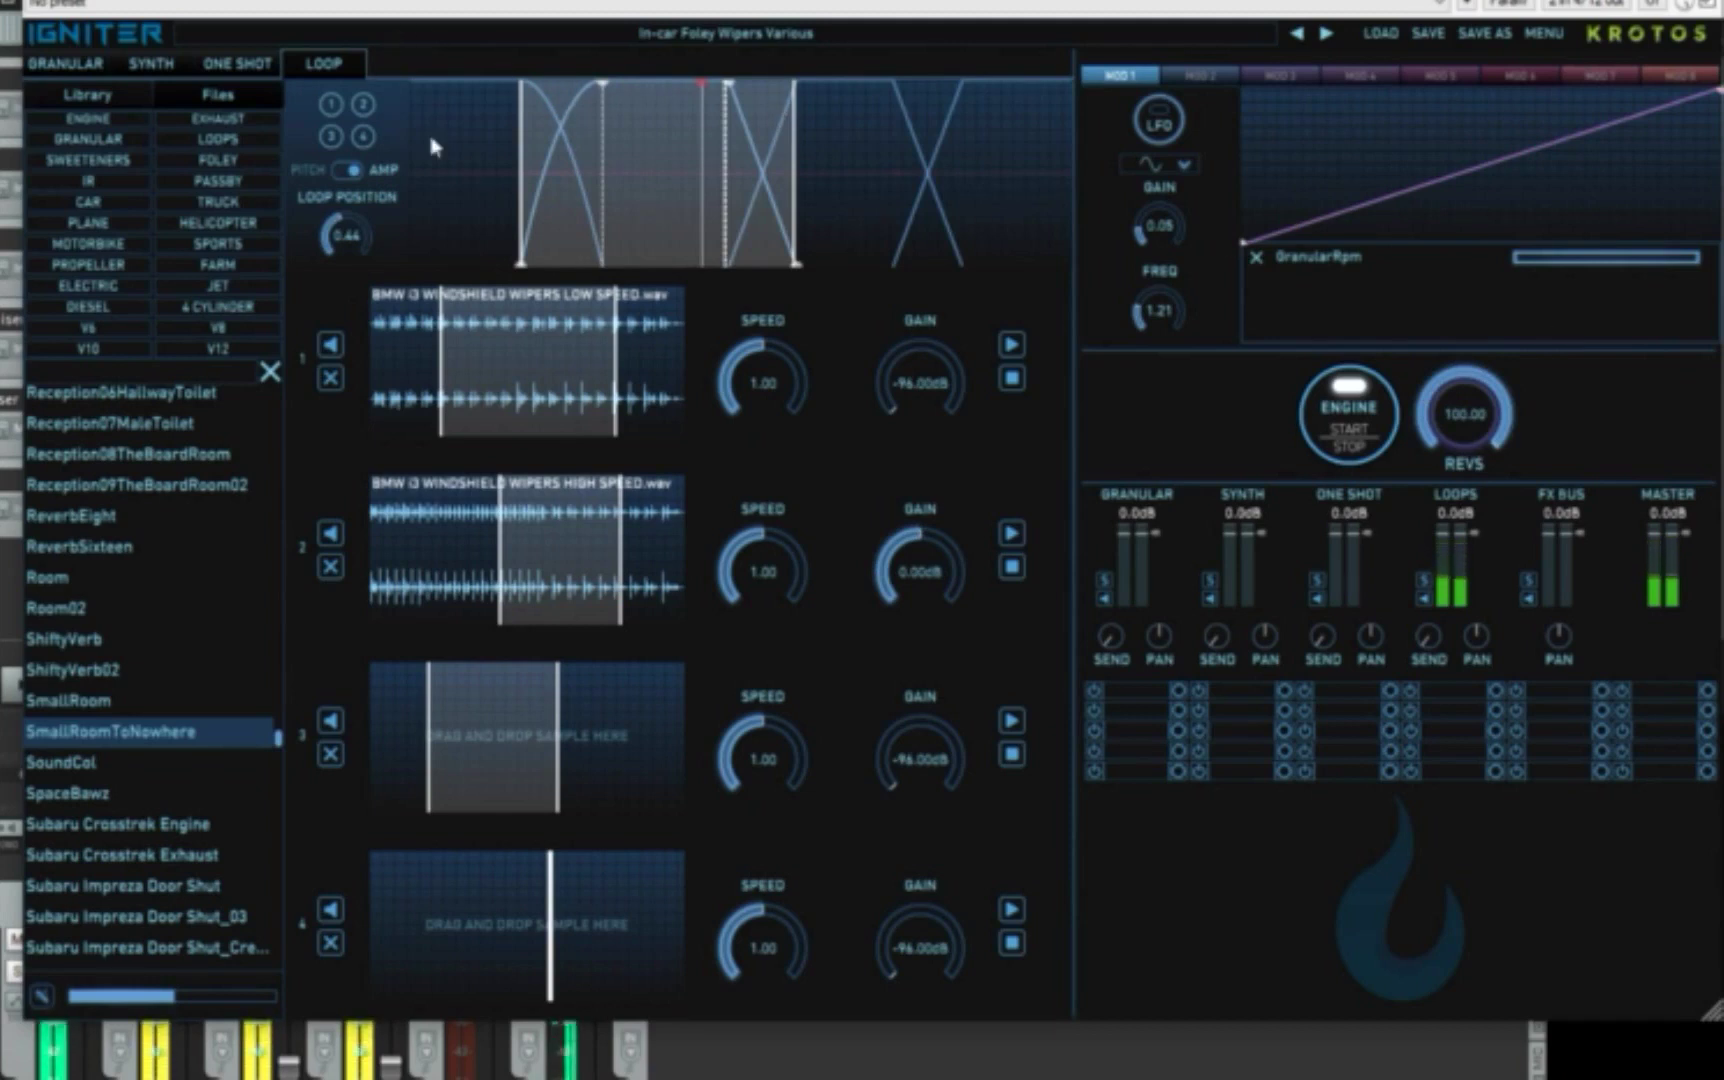
drag(1453, 432, 1494, 282)
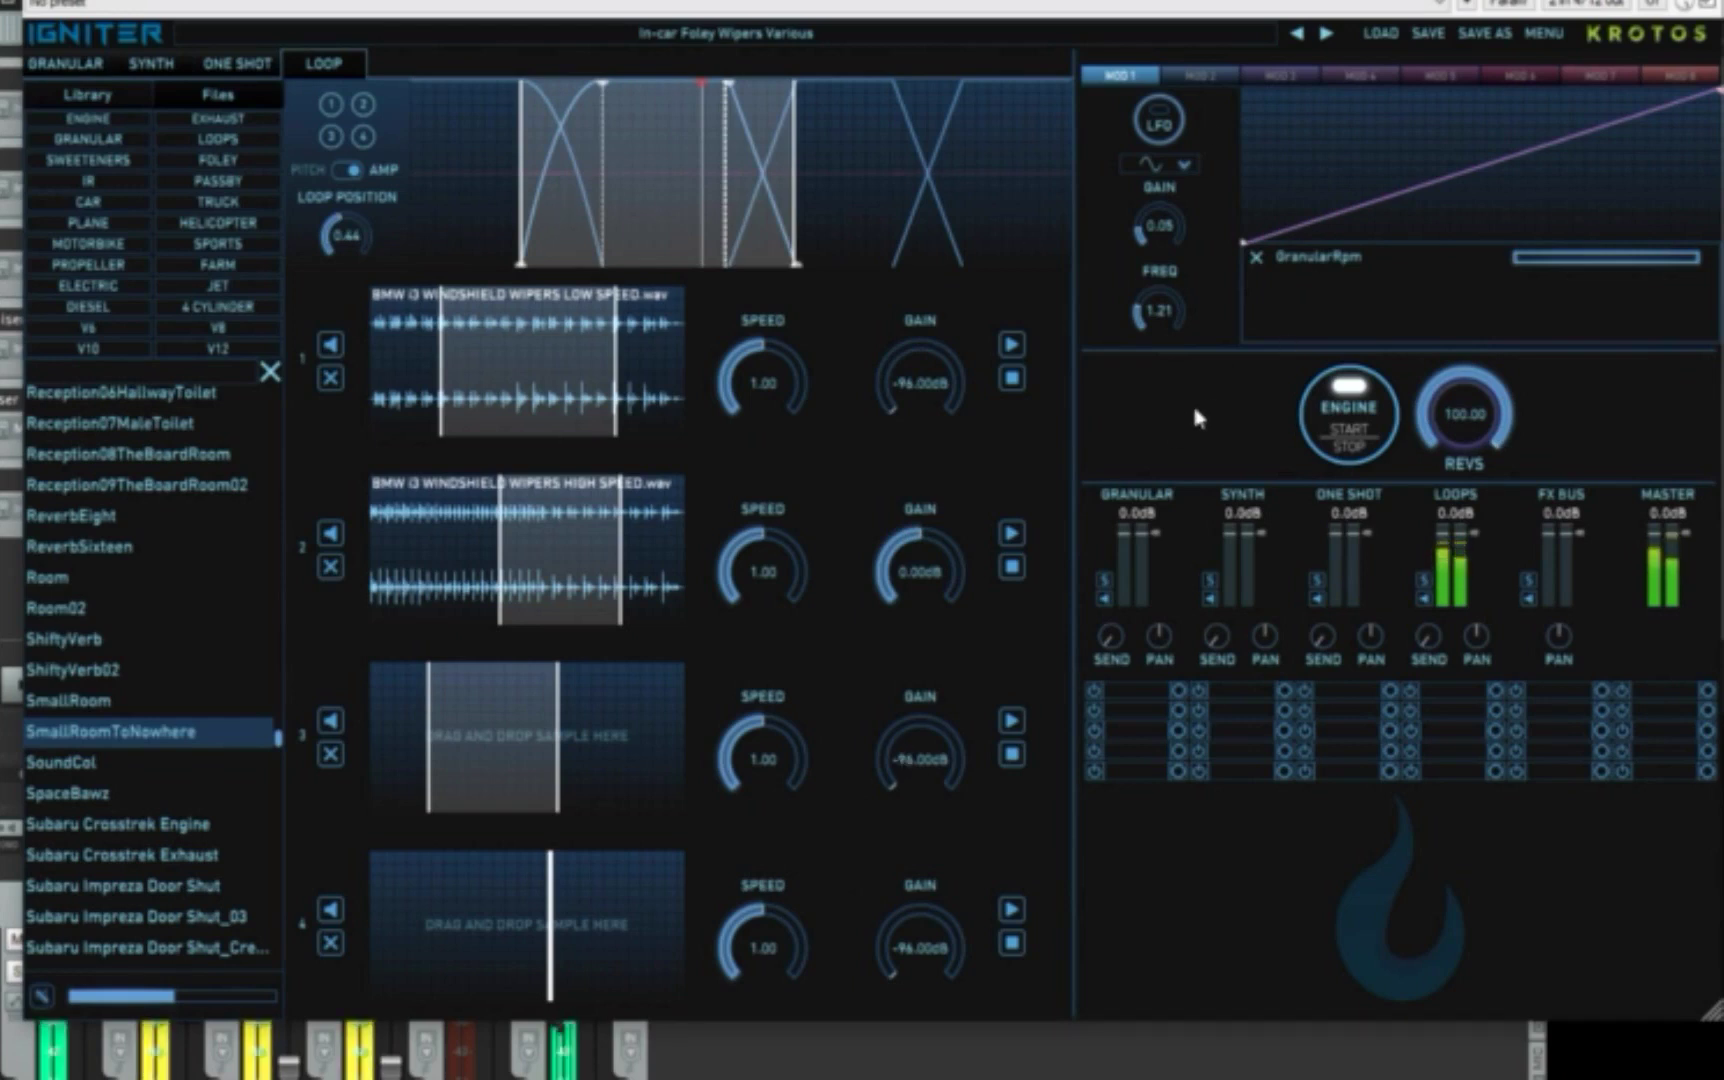
click(1352, 432)
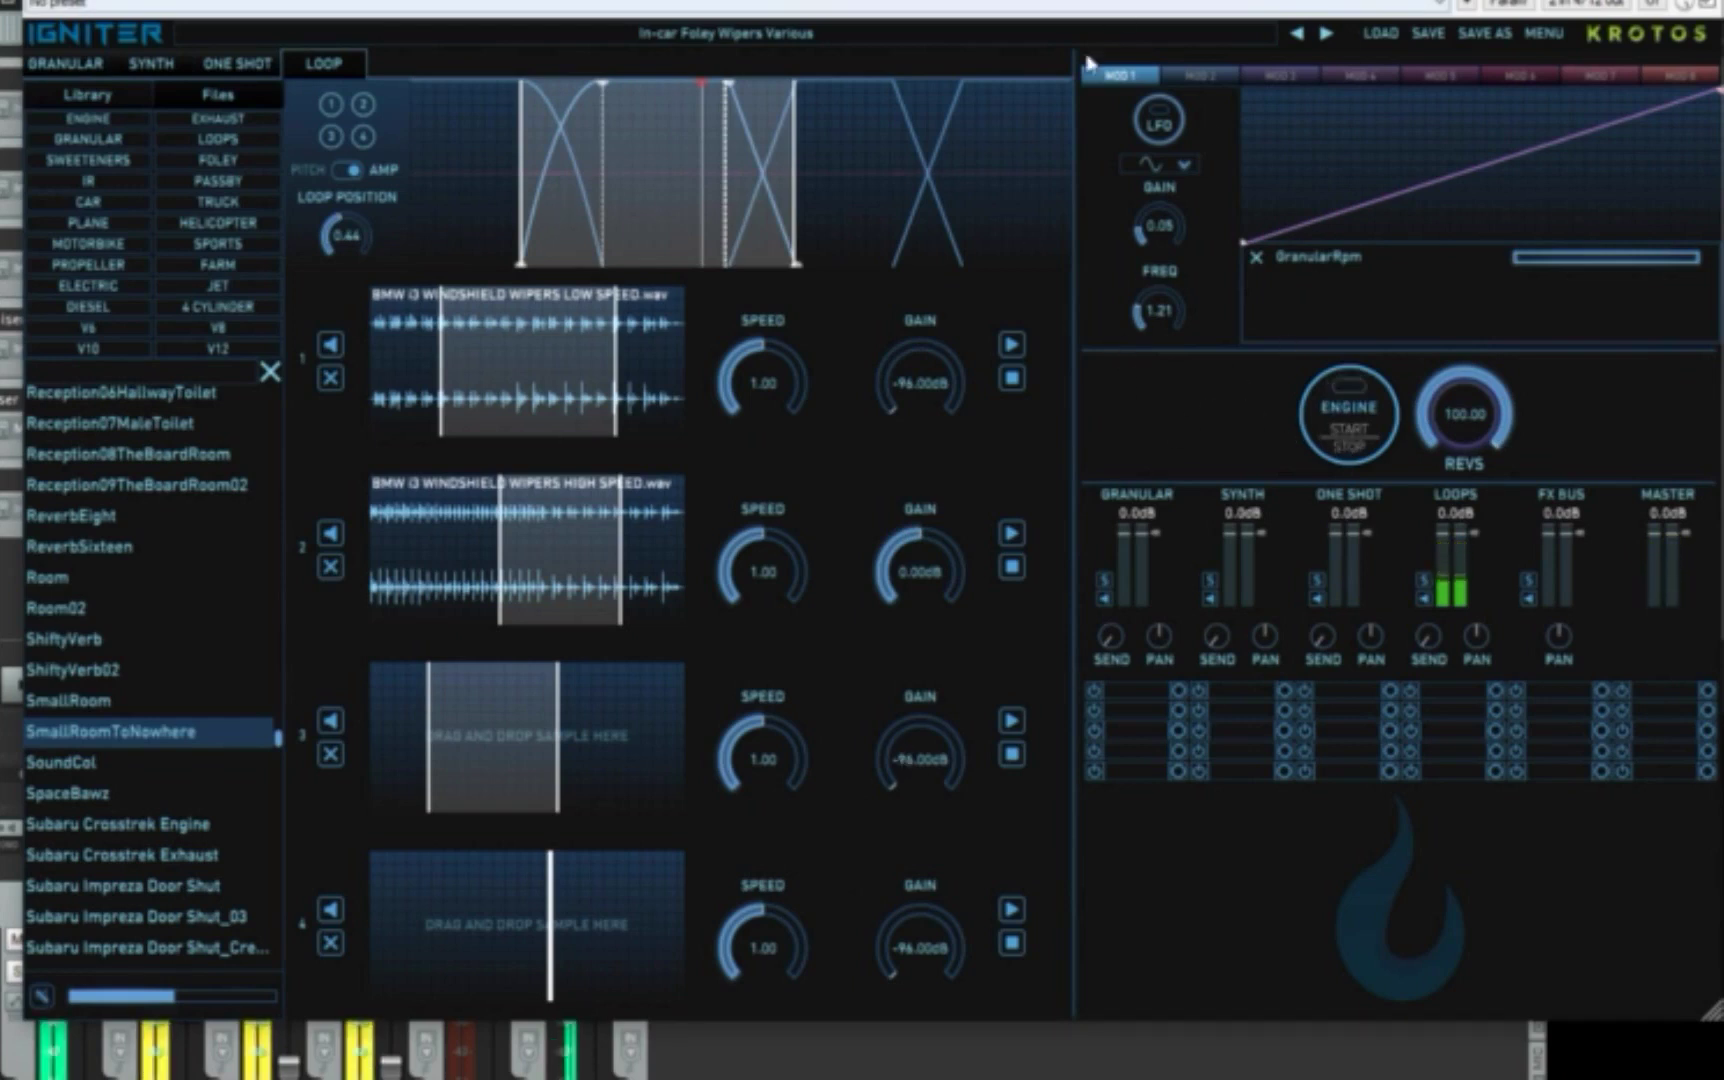
- Load the Audi R8 Manual Gears preset from the real-world cars and trucks factory presets and display its granular settings
click(50, 68)
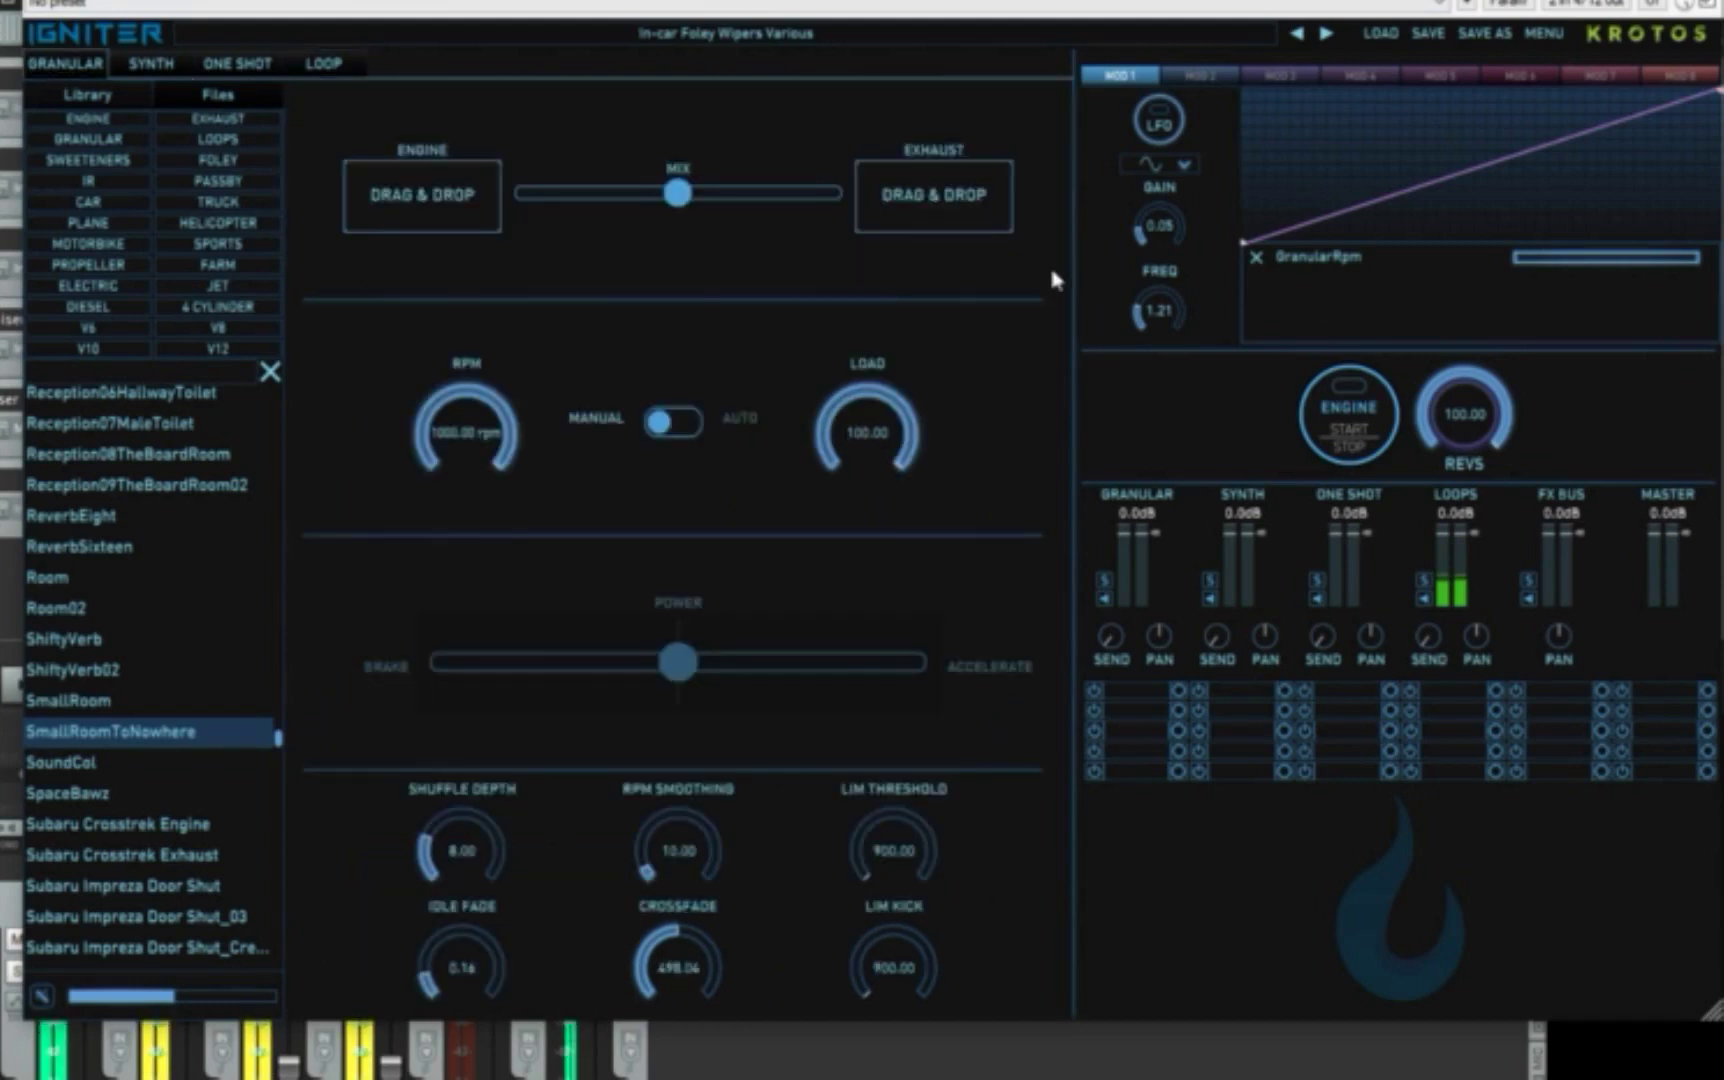
click(693, 38)
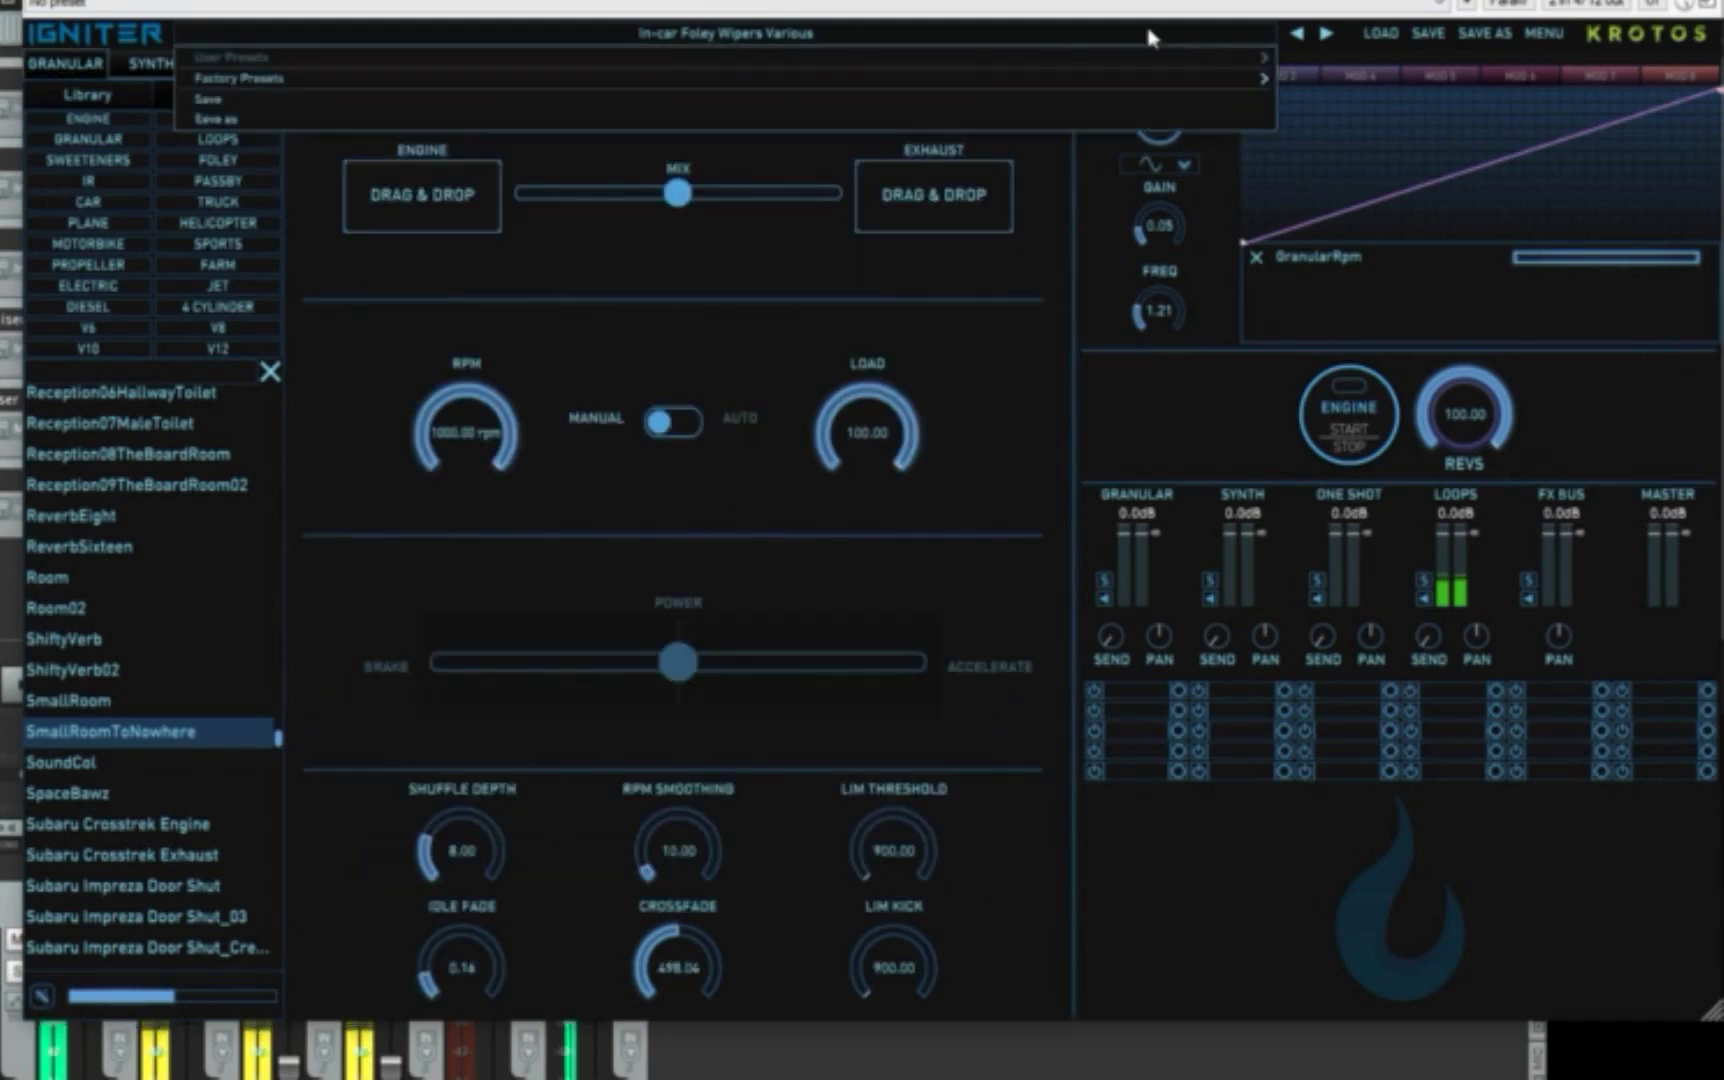
mouse_move(1215, 80)
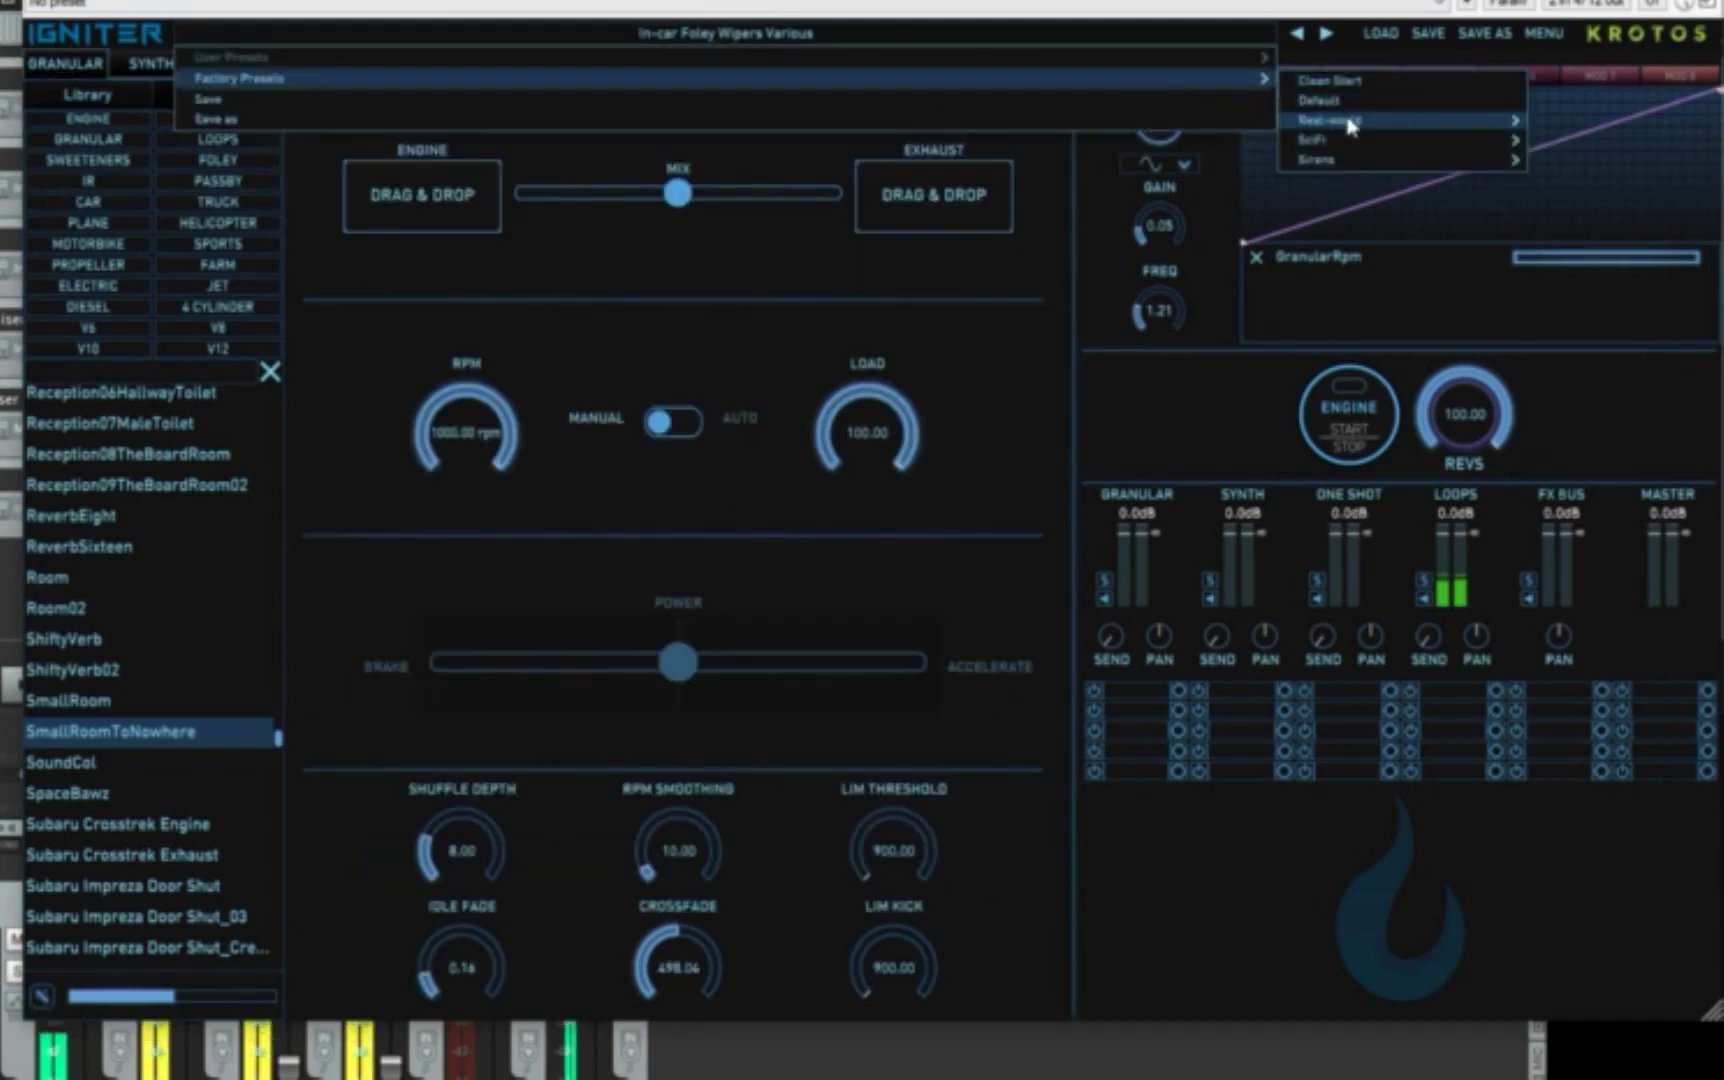
mouse_move(1515, 126)
mouse_move(1590, 123)
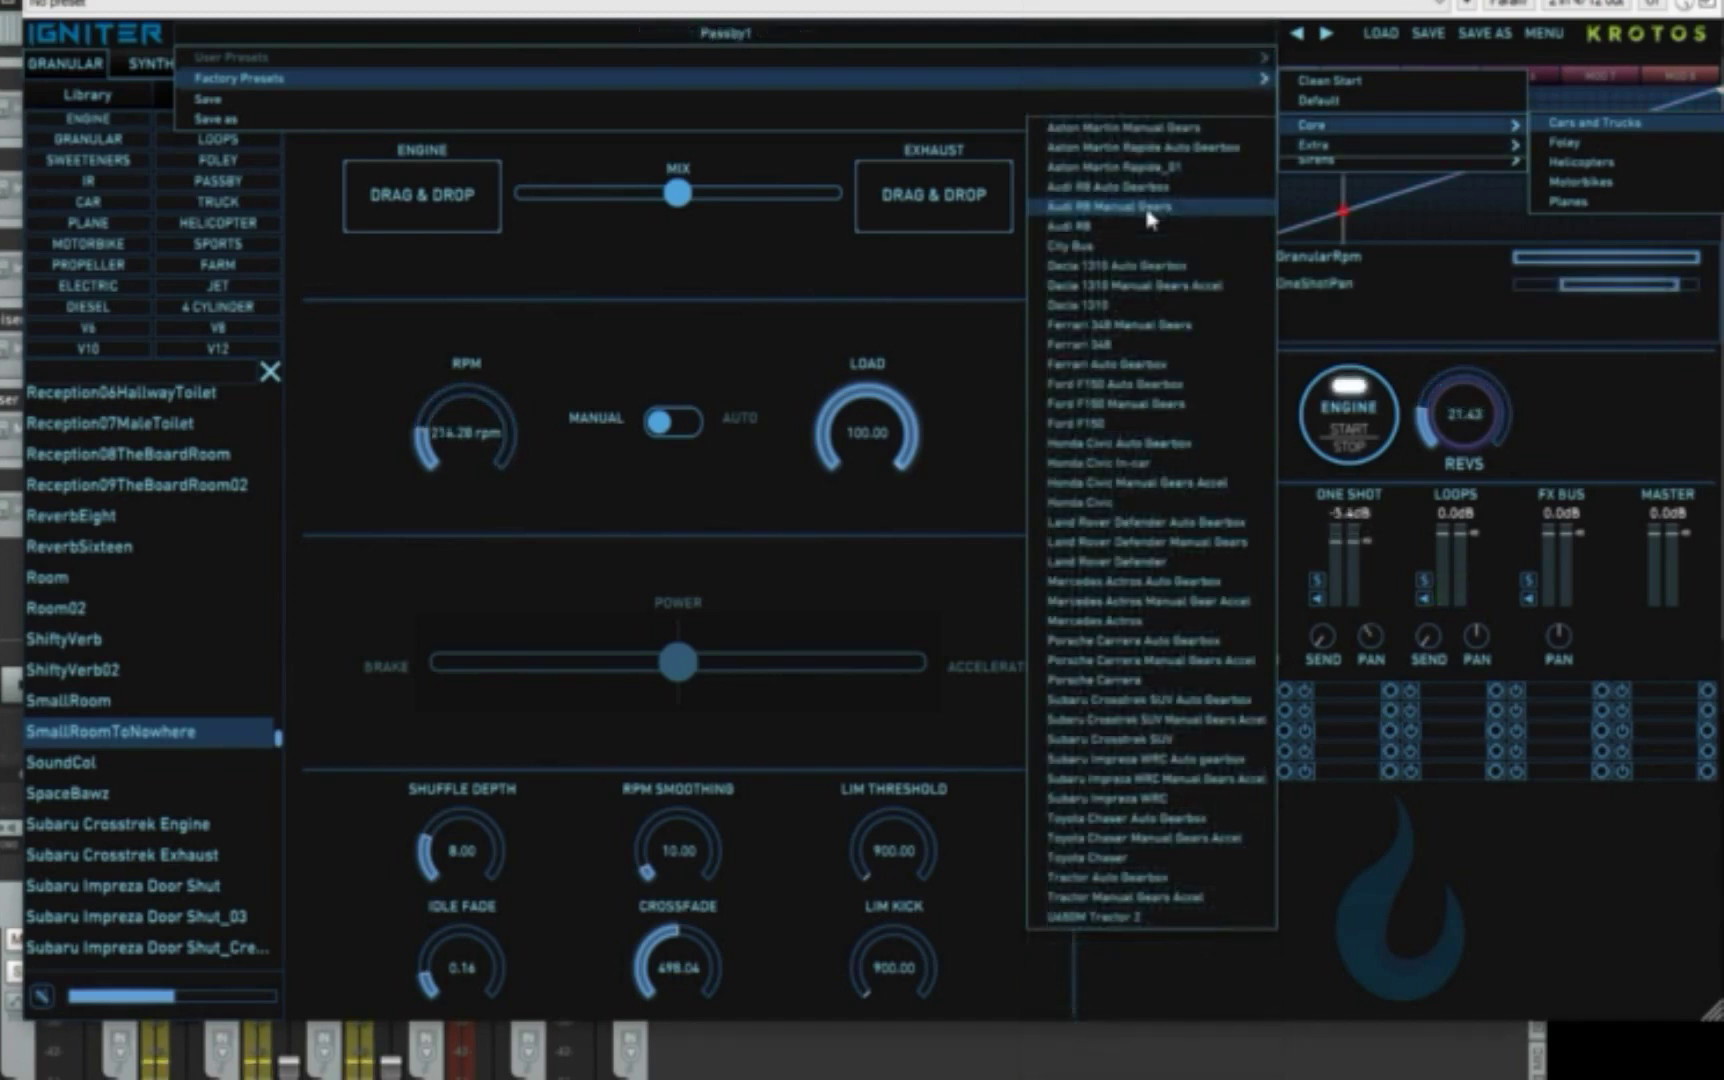
click(1150, 210)
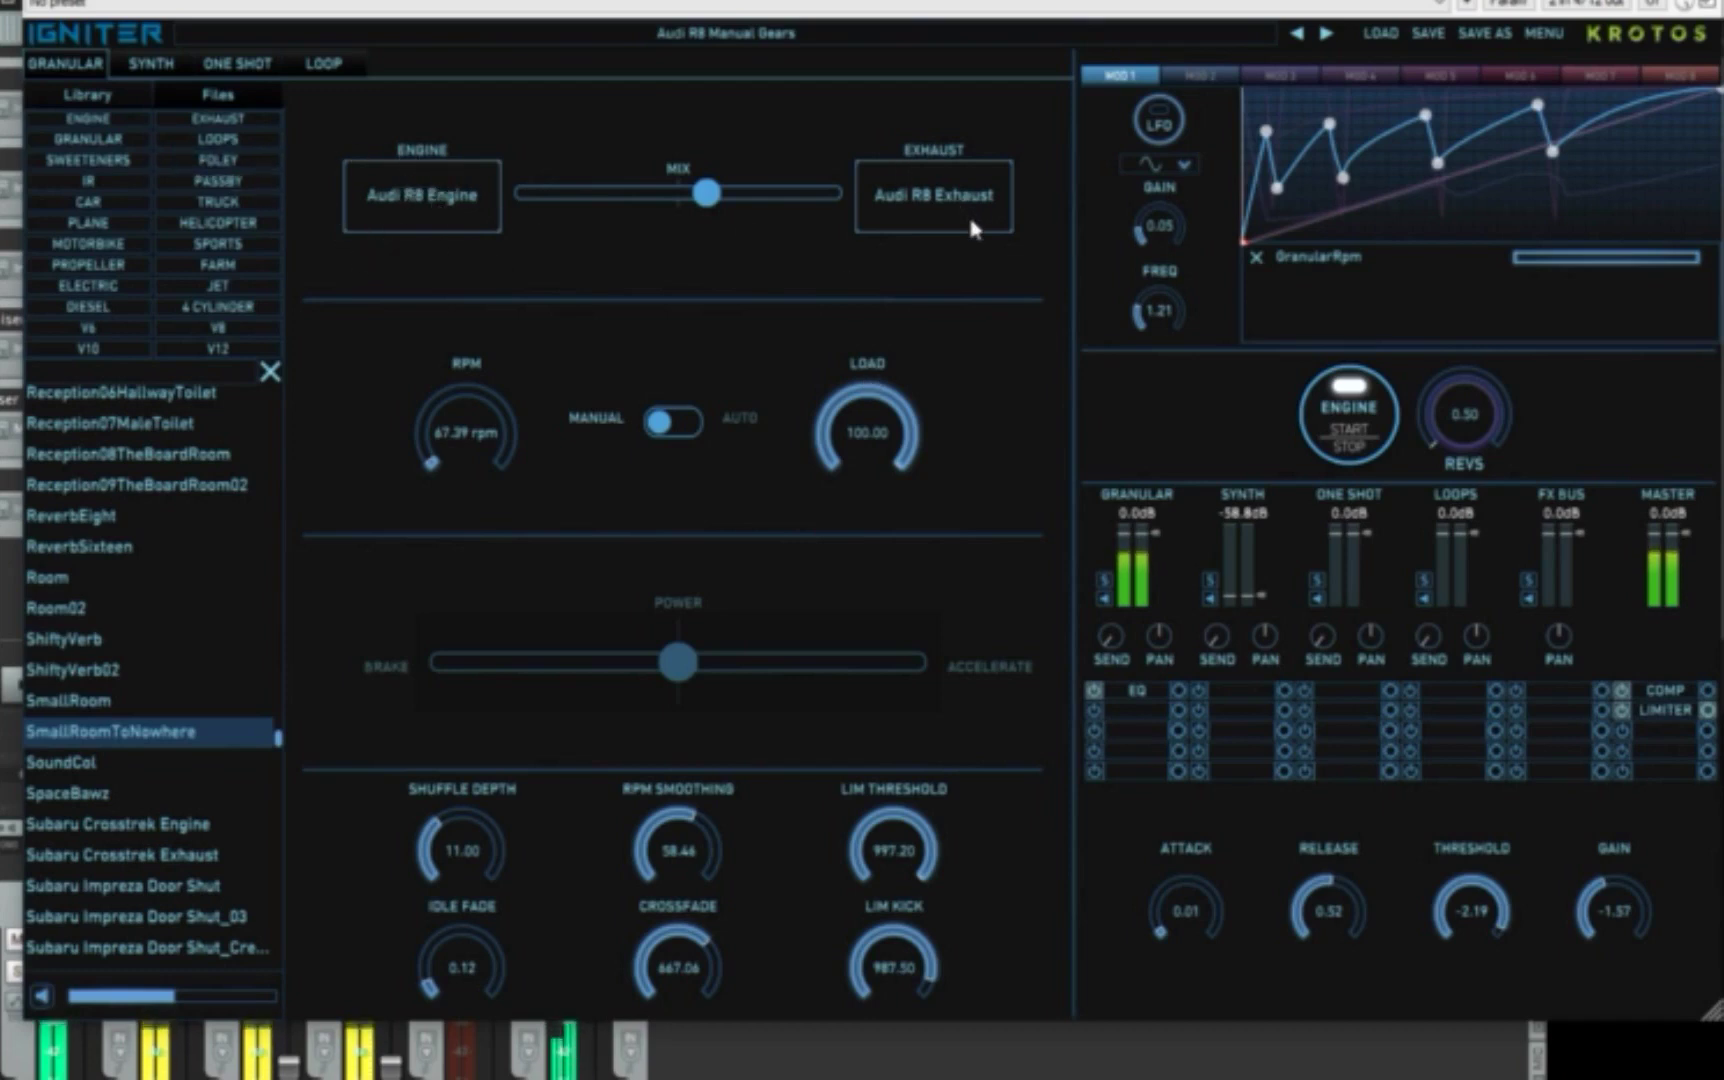
- Look through the KEP files available for the granular Engine slot and close the file selection without loading one
click(376, 188)
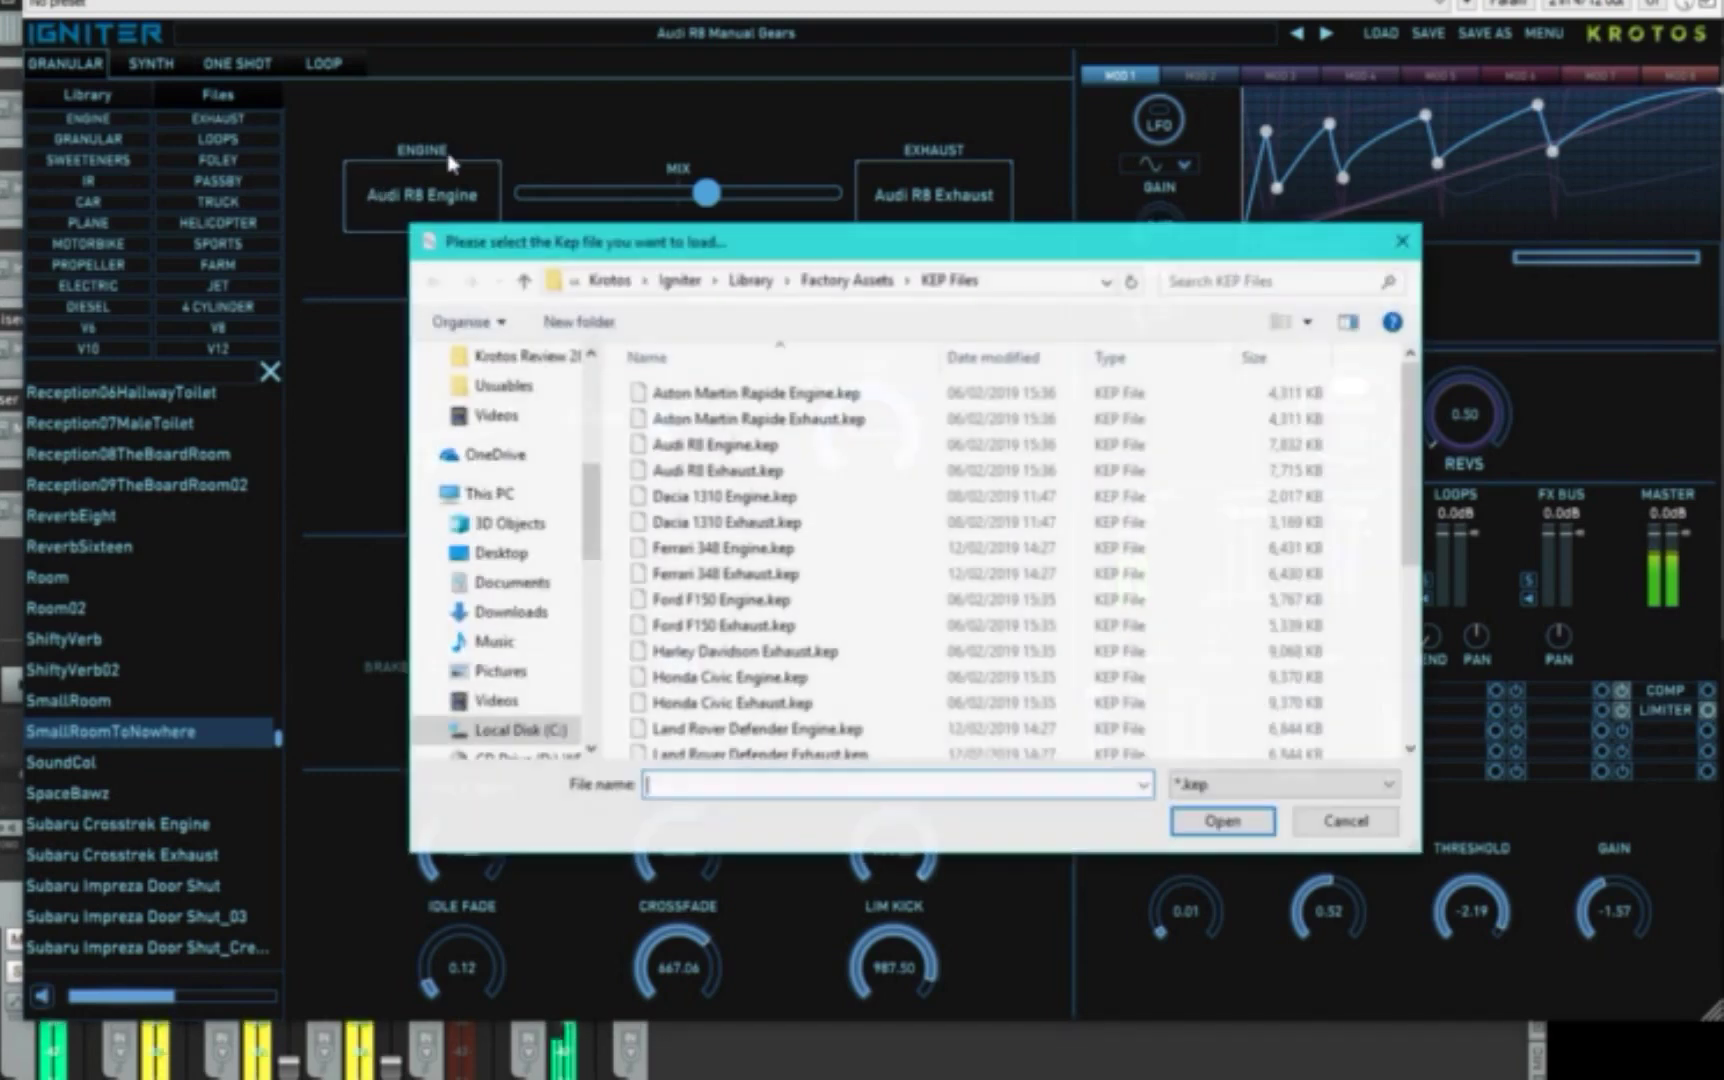
scroll(876, 570, down, 4)
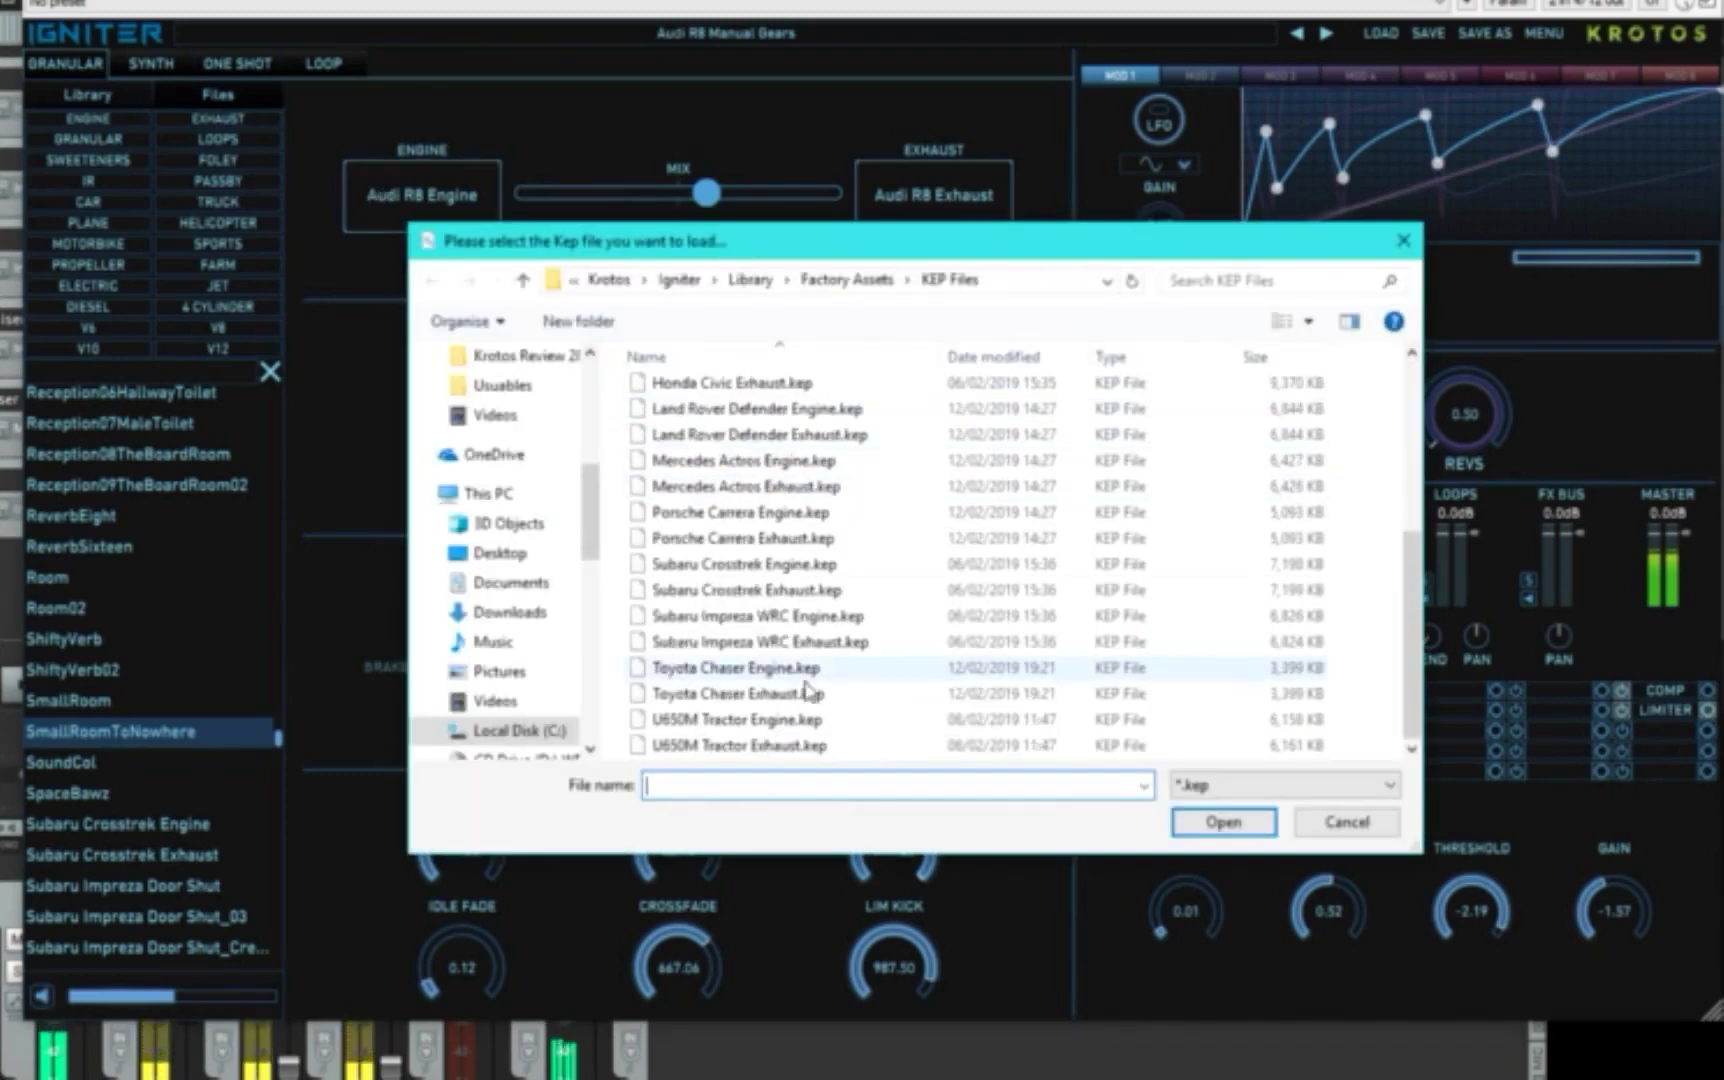
click(856, 592)
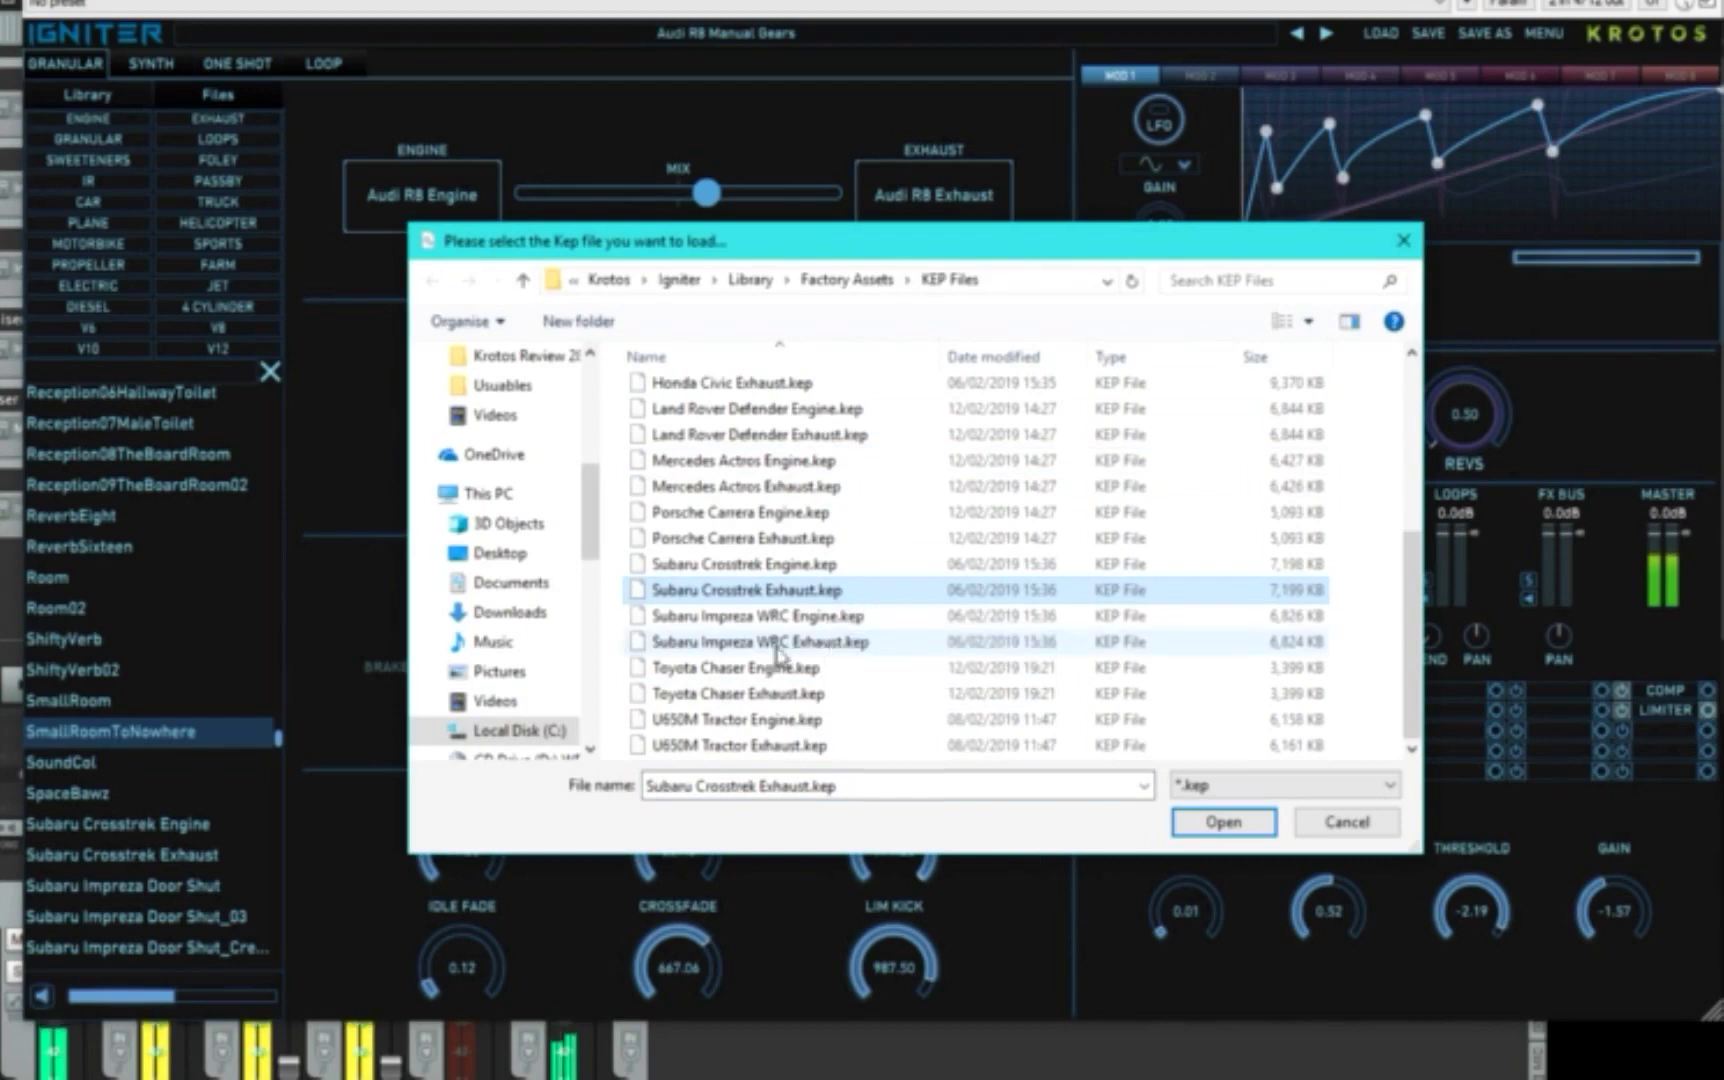
click(1303, 822)
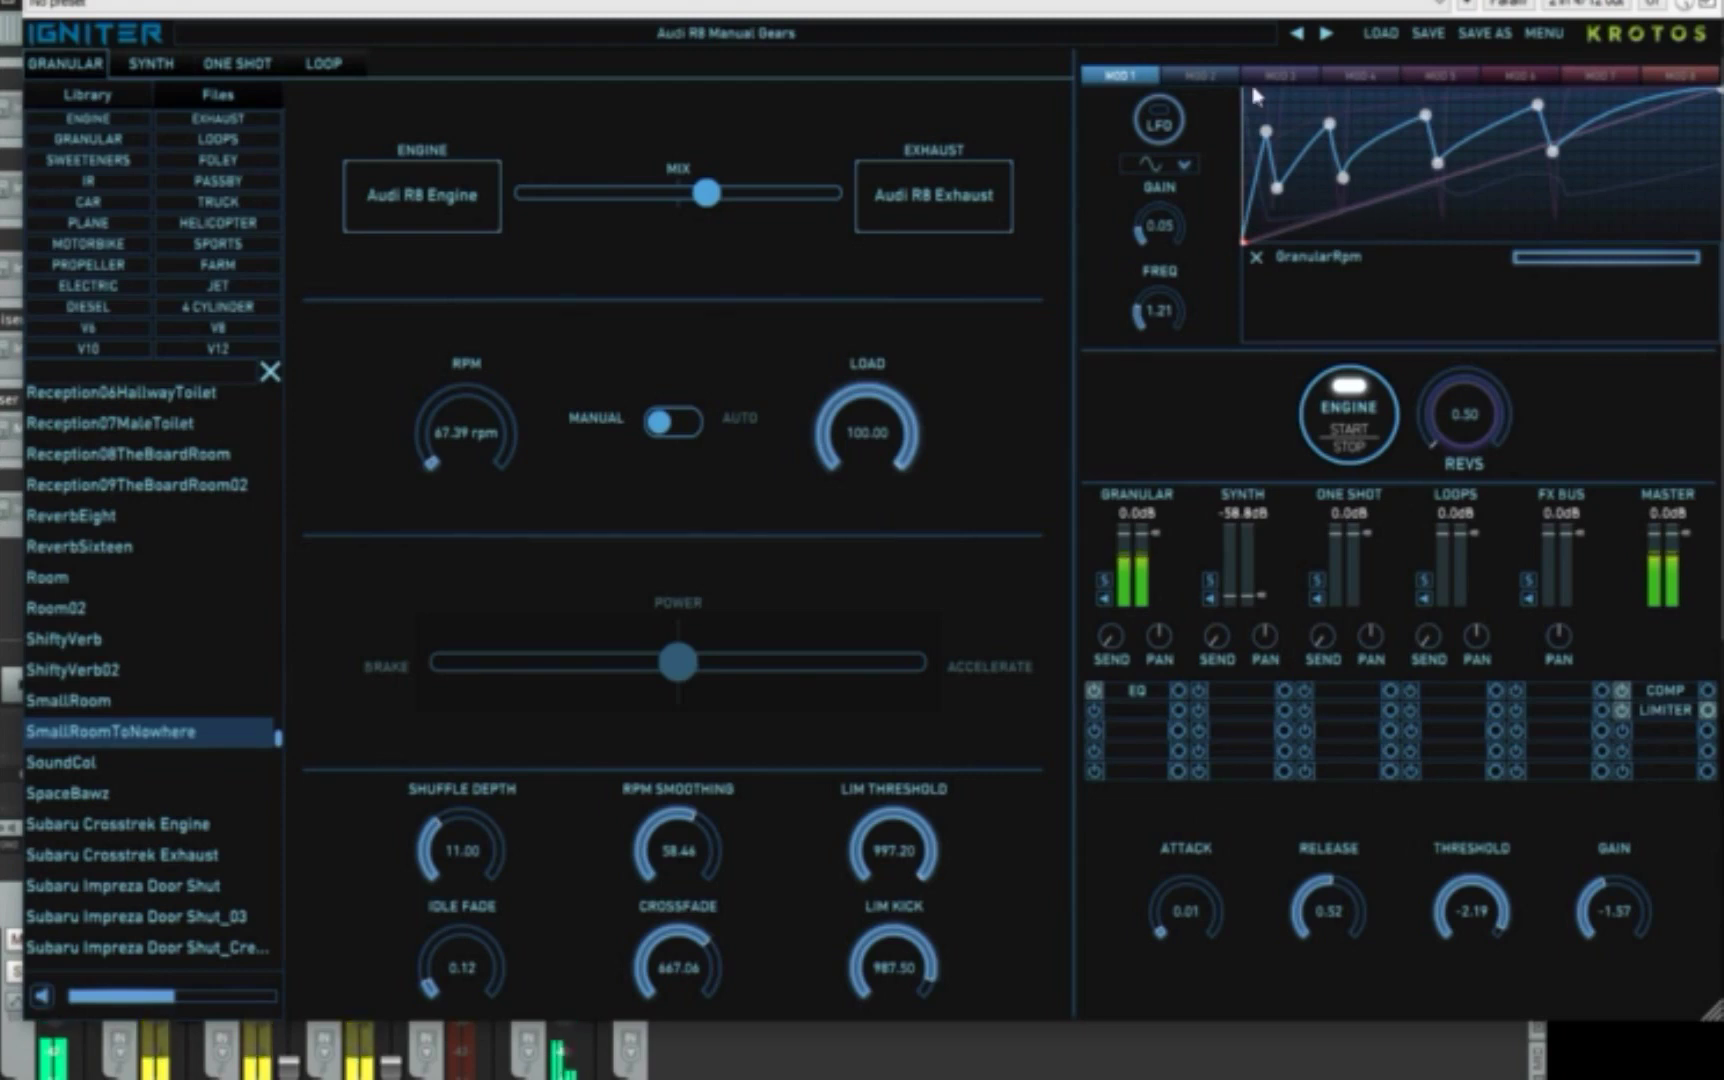
- Look through the modulator slots from Mod 7 to Mod 1 to examine their curves and assigned parameters
click(1222, 77)
click(1668, 77)
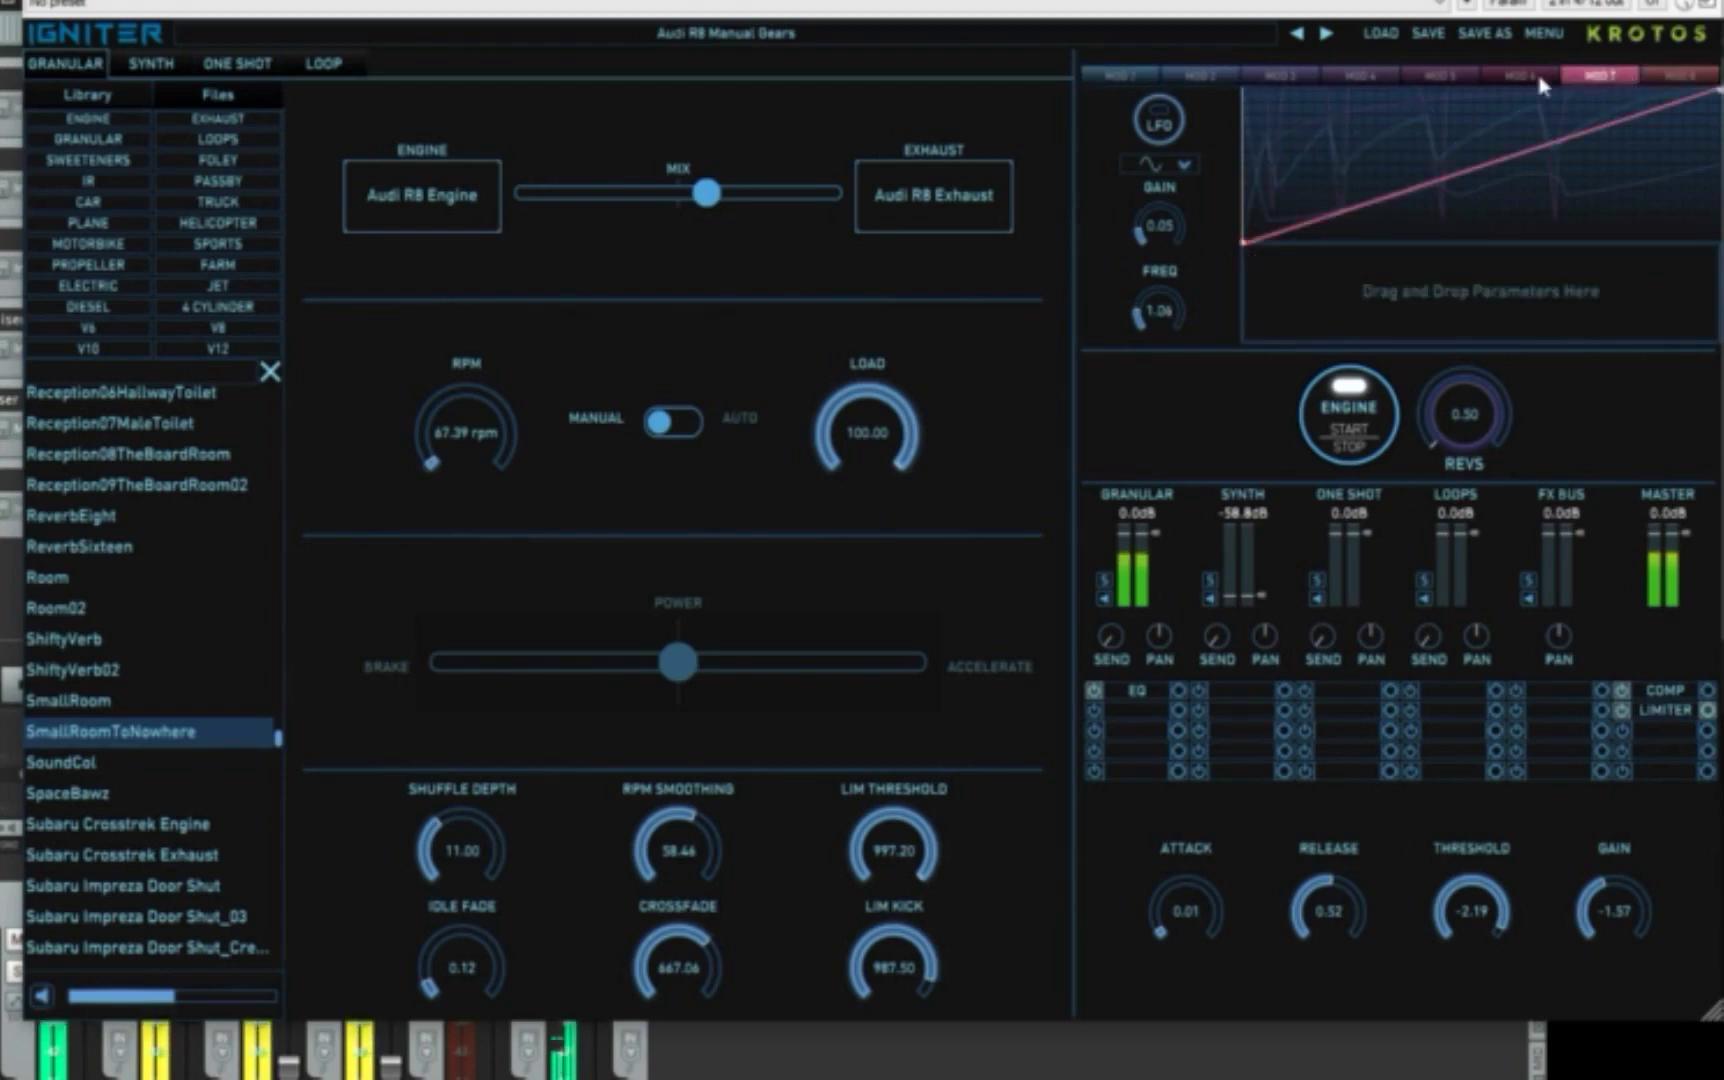
click(1440, 76)
click(1360, 76)
click(1300, 76)
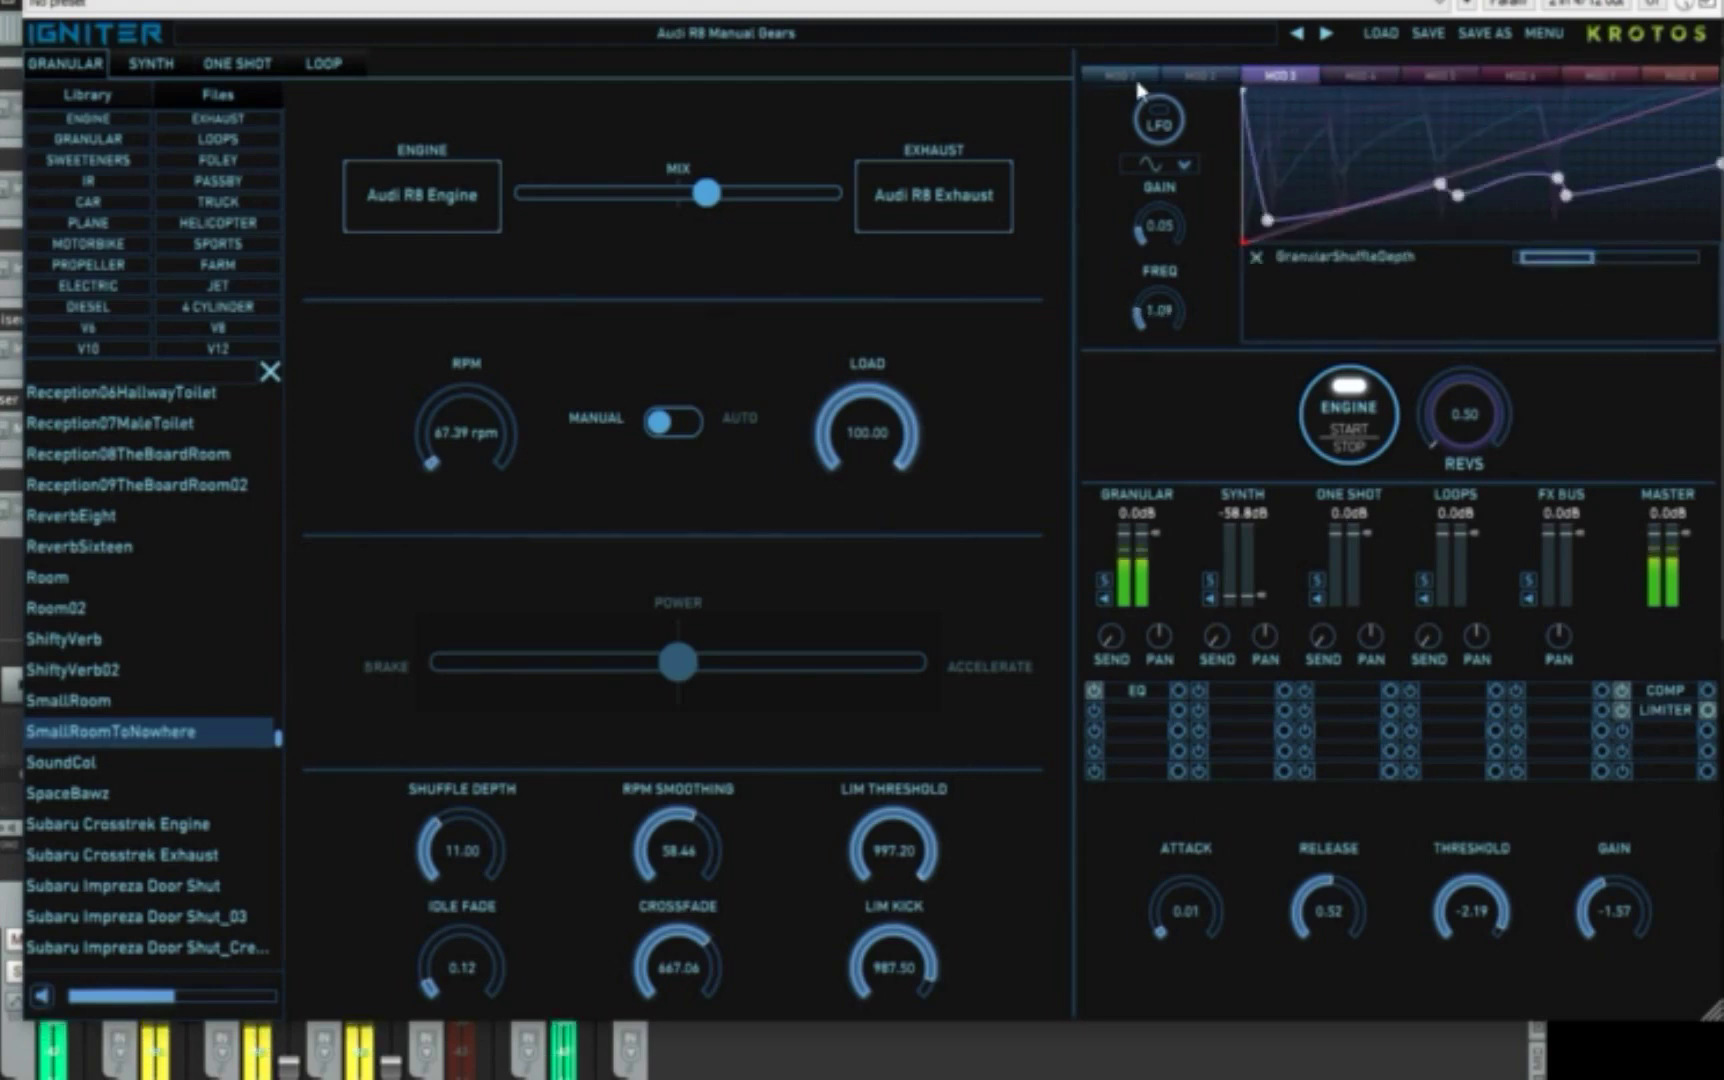
click(1138, 82)
- Shape the Mod 2 curve with a low point near its middle and a high point near its upper end
click(1226, 80)
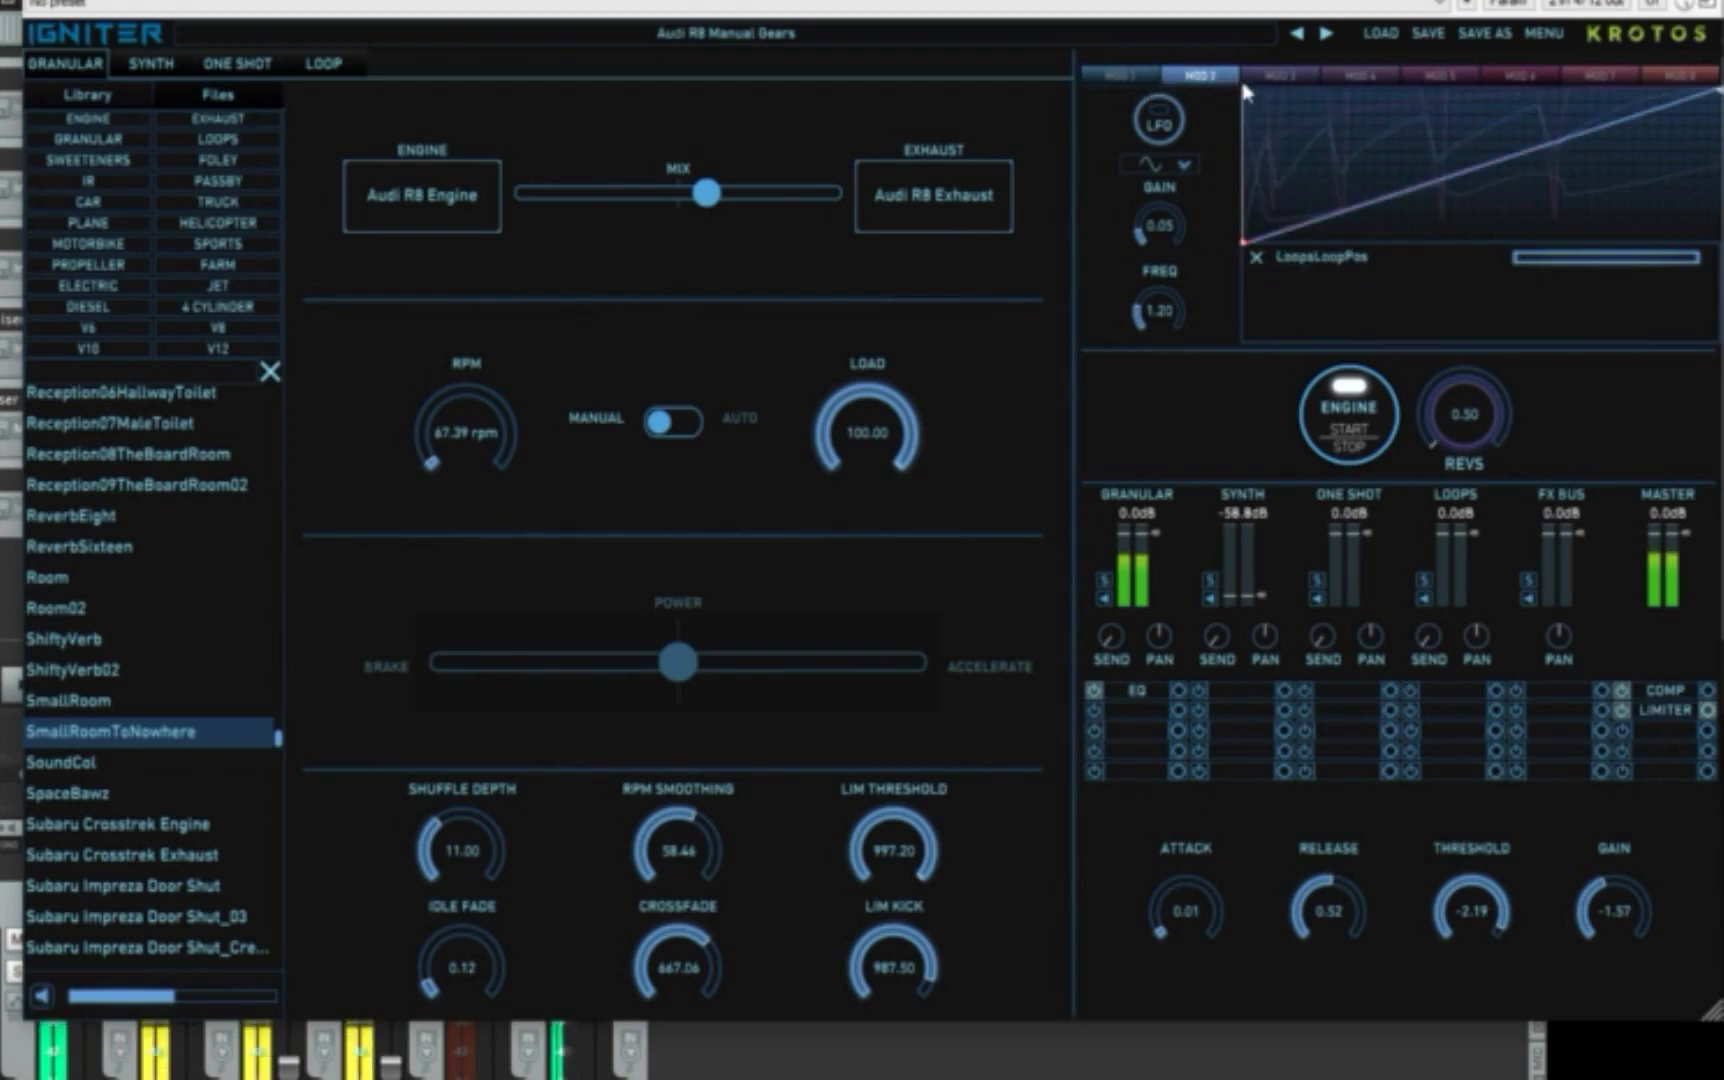
mouse_move(1455, 173)
mouse_down()
mouse_move(1450, 222)
mouse_move(1460, 180)
mouse_up()
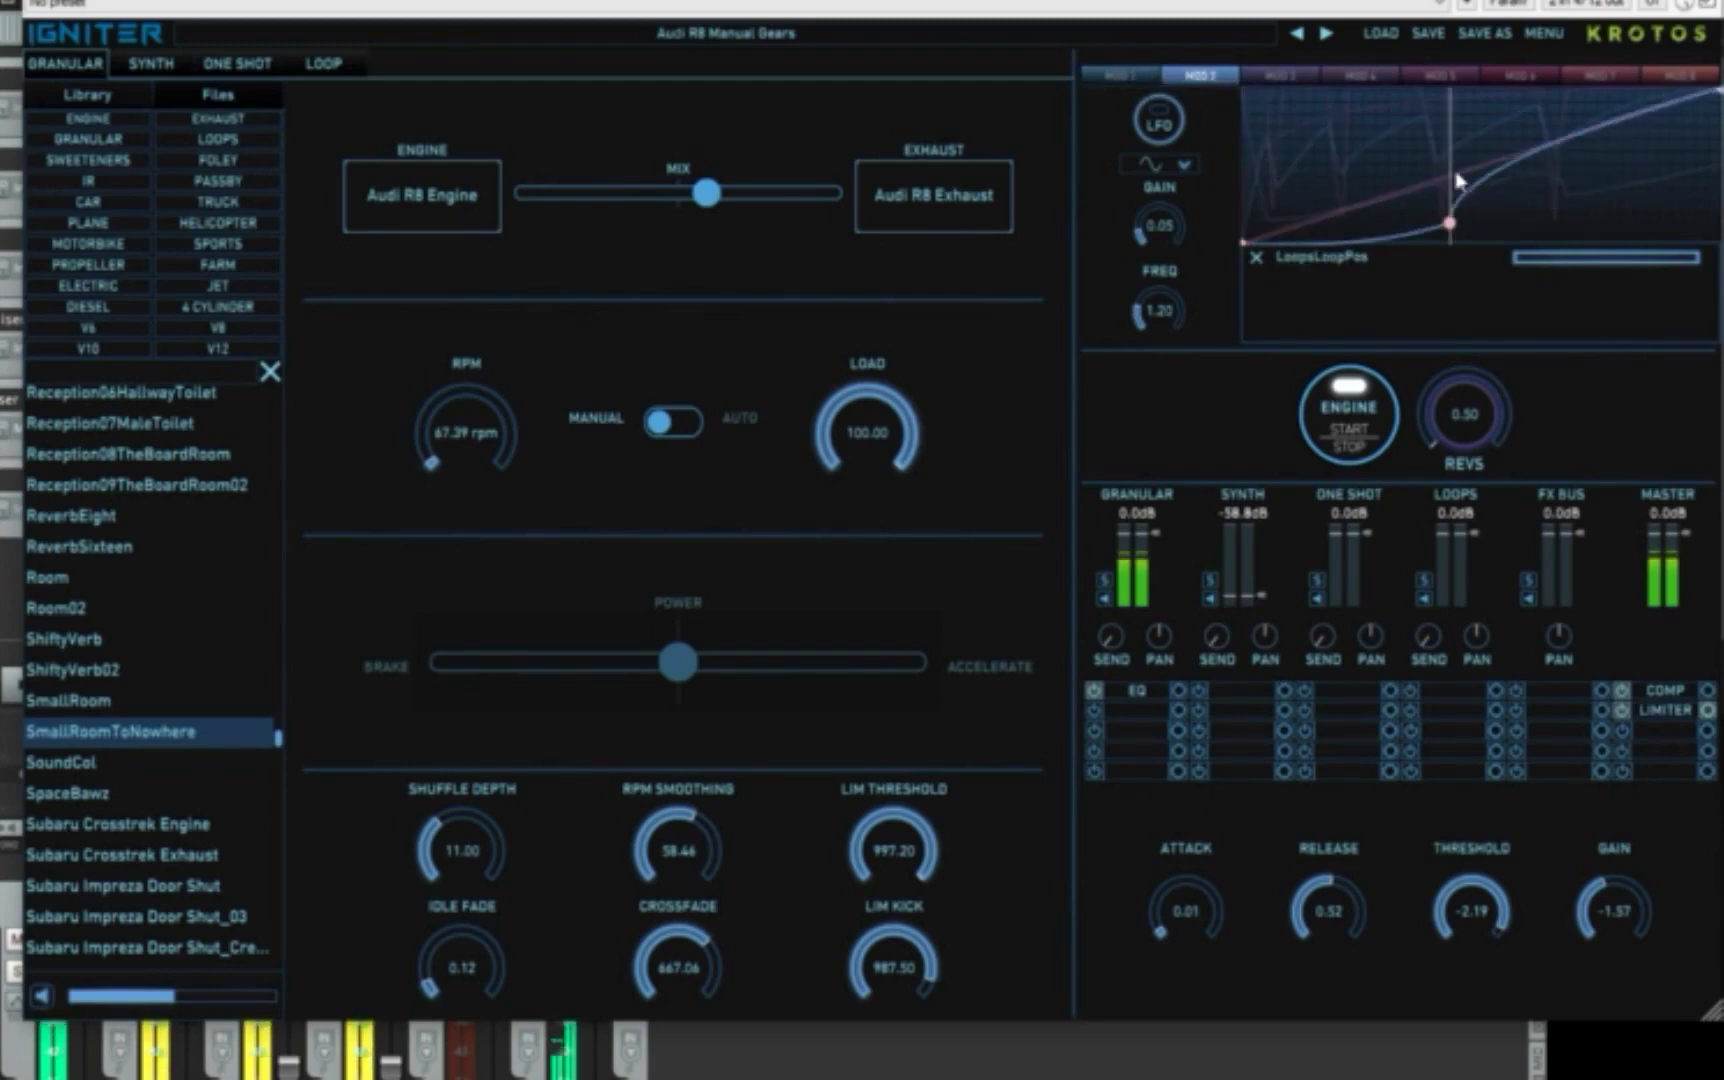
drag(1580, 135, 1597, 97)
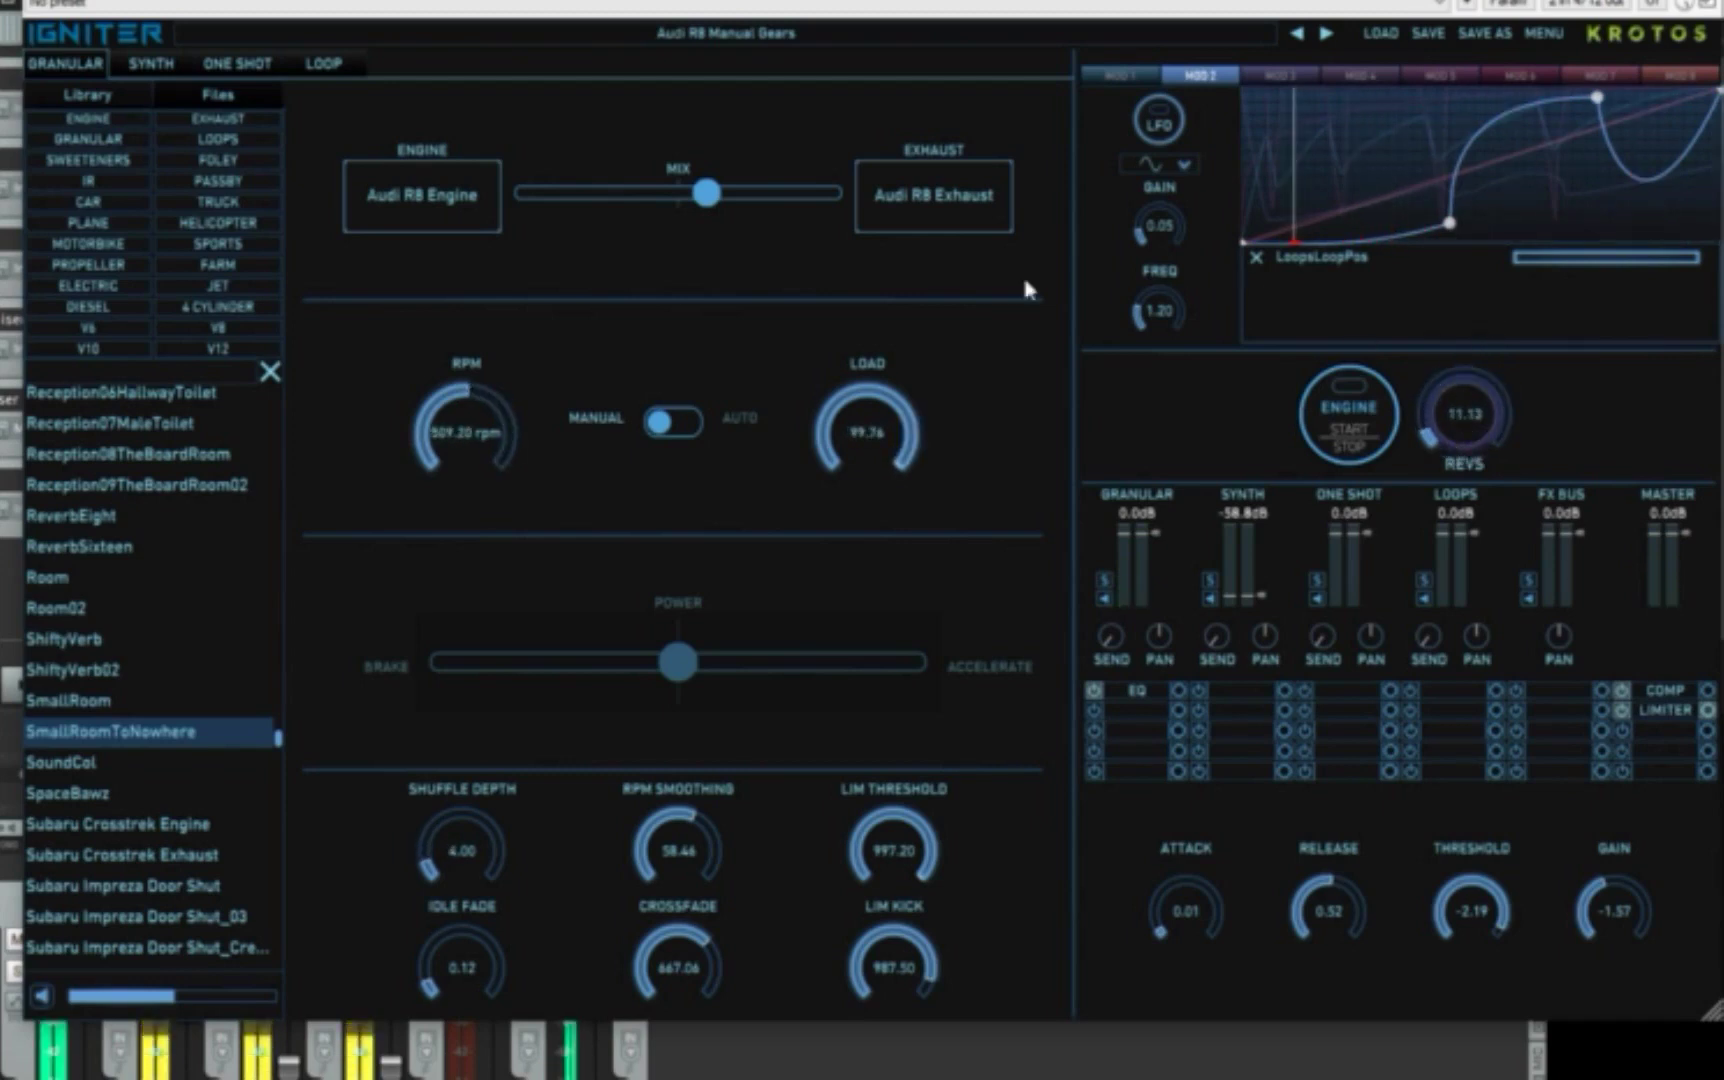
- Assign Granular RPM, the limiter's Attack, Lim Kick and RPM Smoothing to Mod 2
drag(457, 375, 1444, 281)
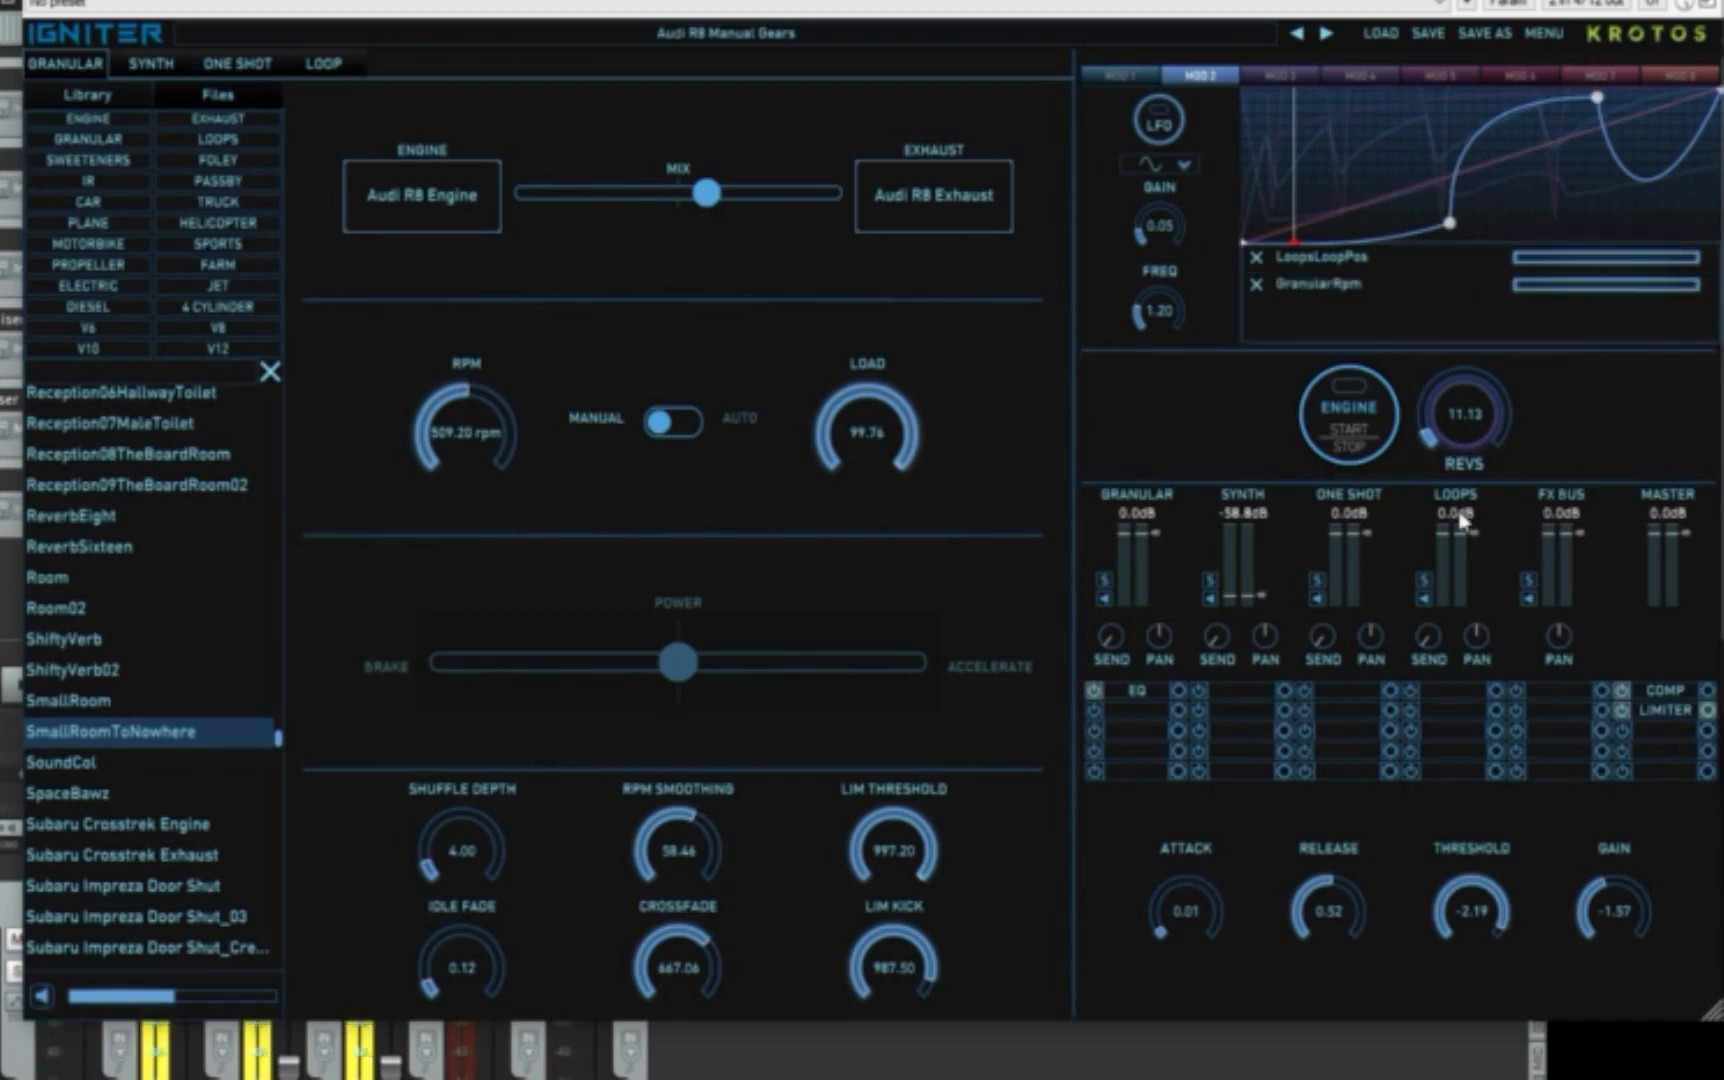
drag(1462, 520, 1450, 310)
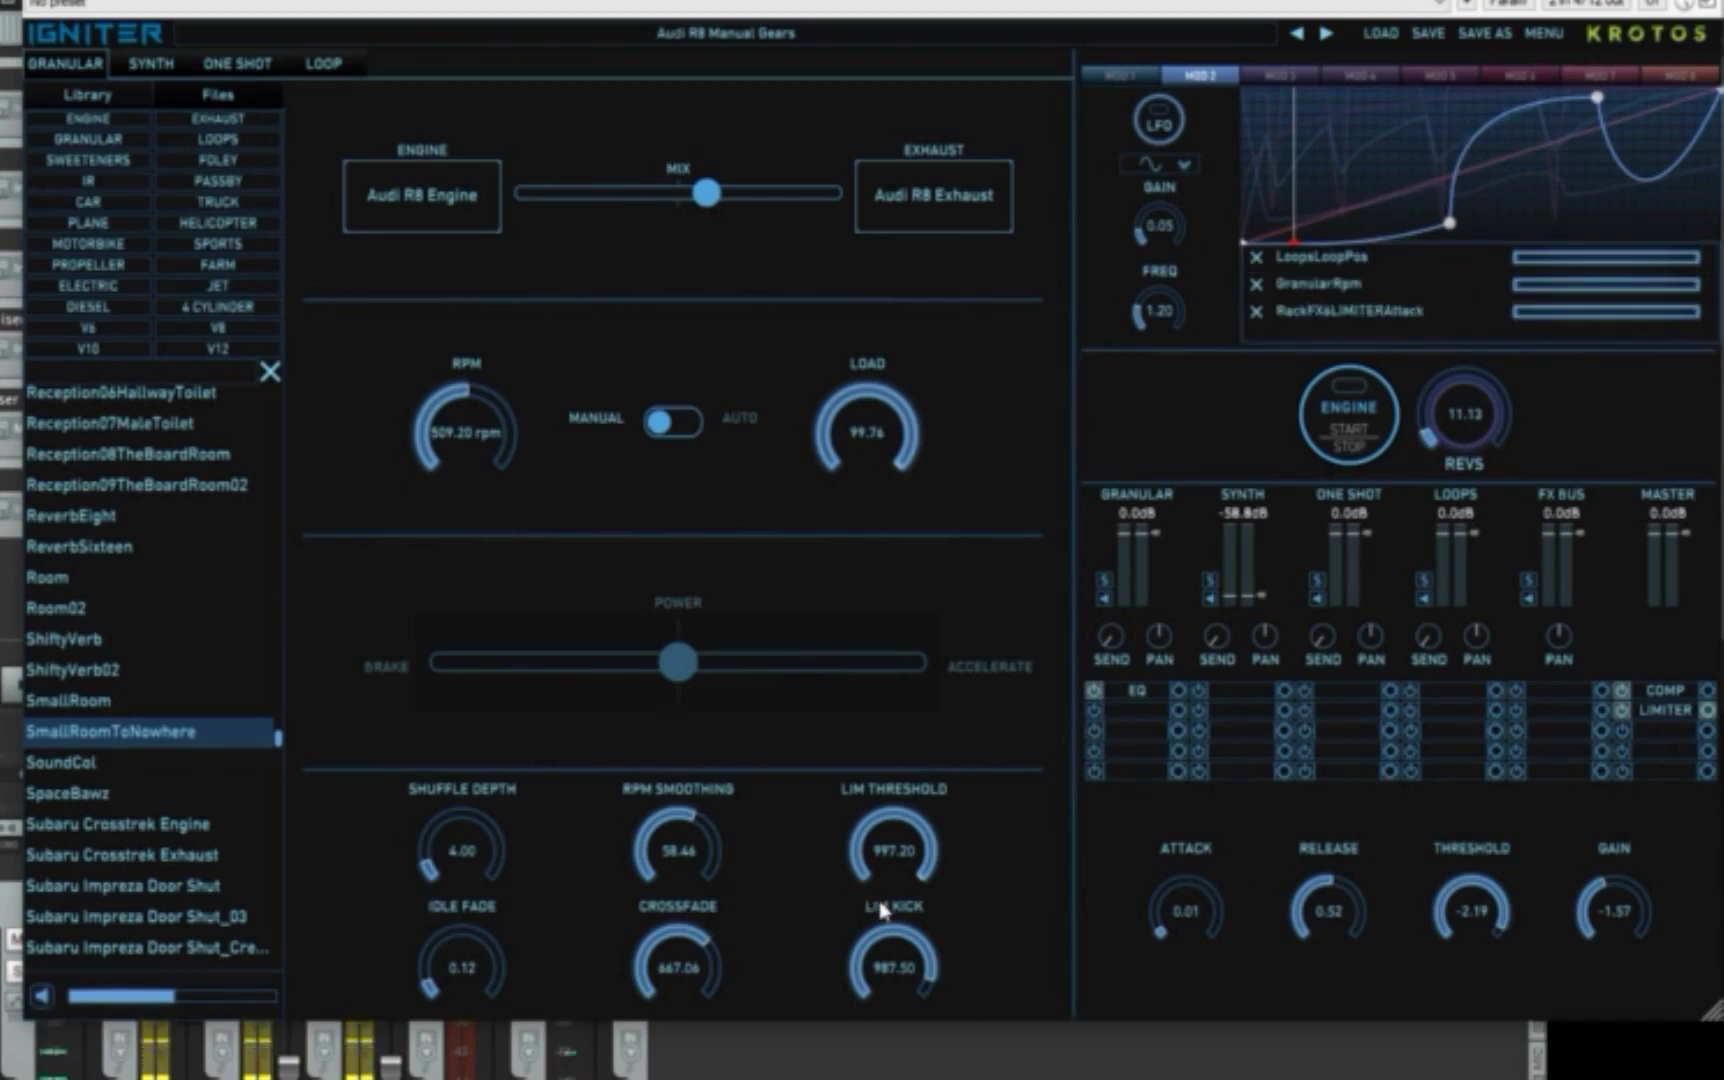
drag(885, 915, 1329, 317)
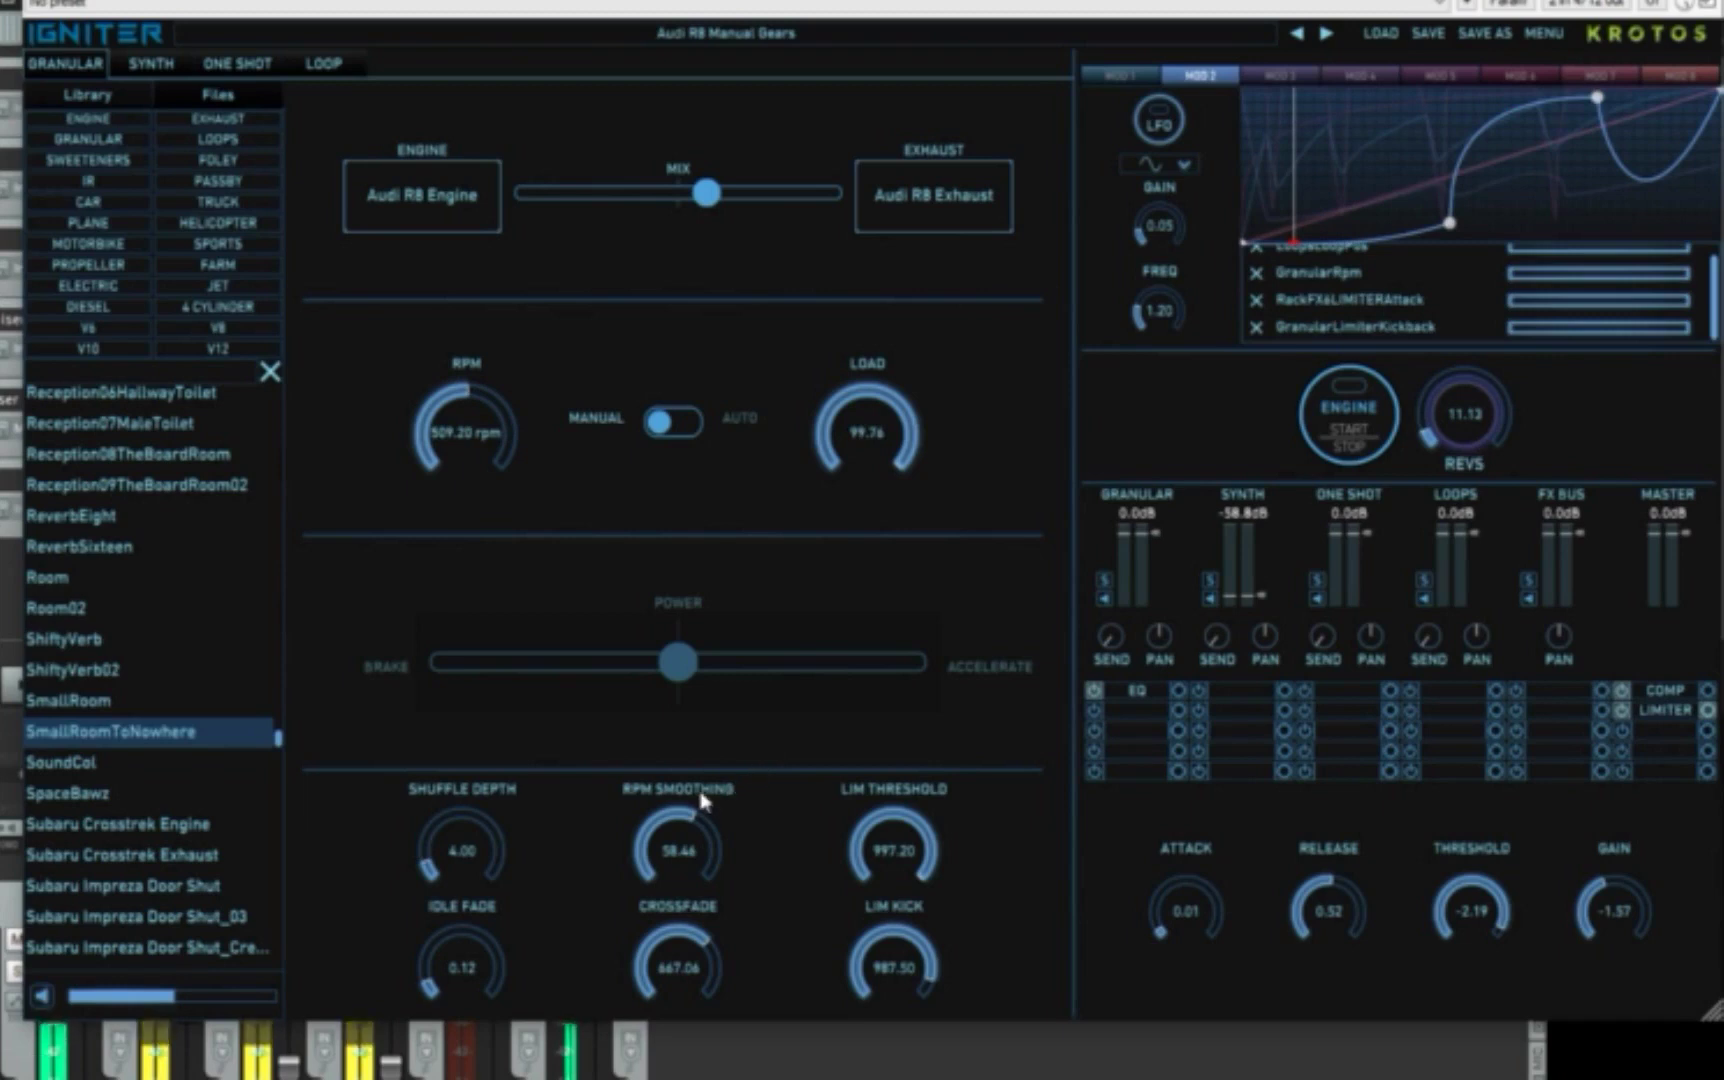
drag(703, 800, 1470, 300)
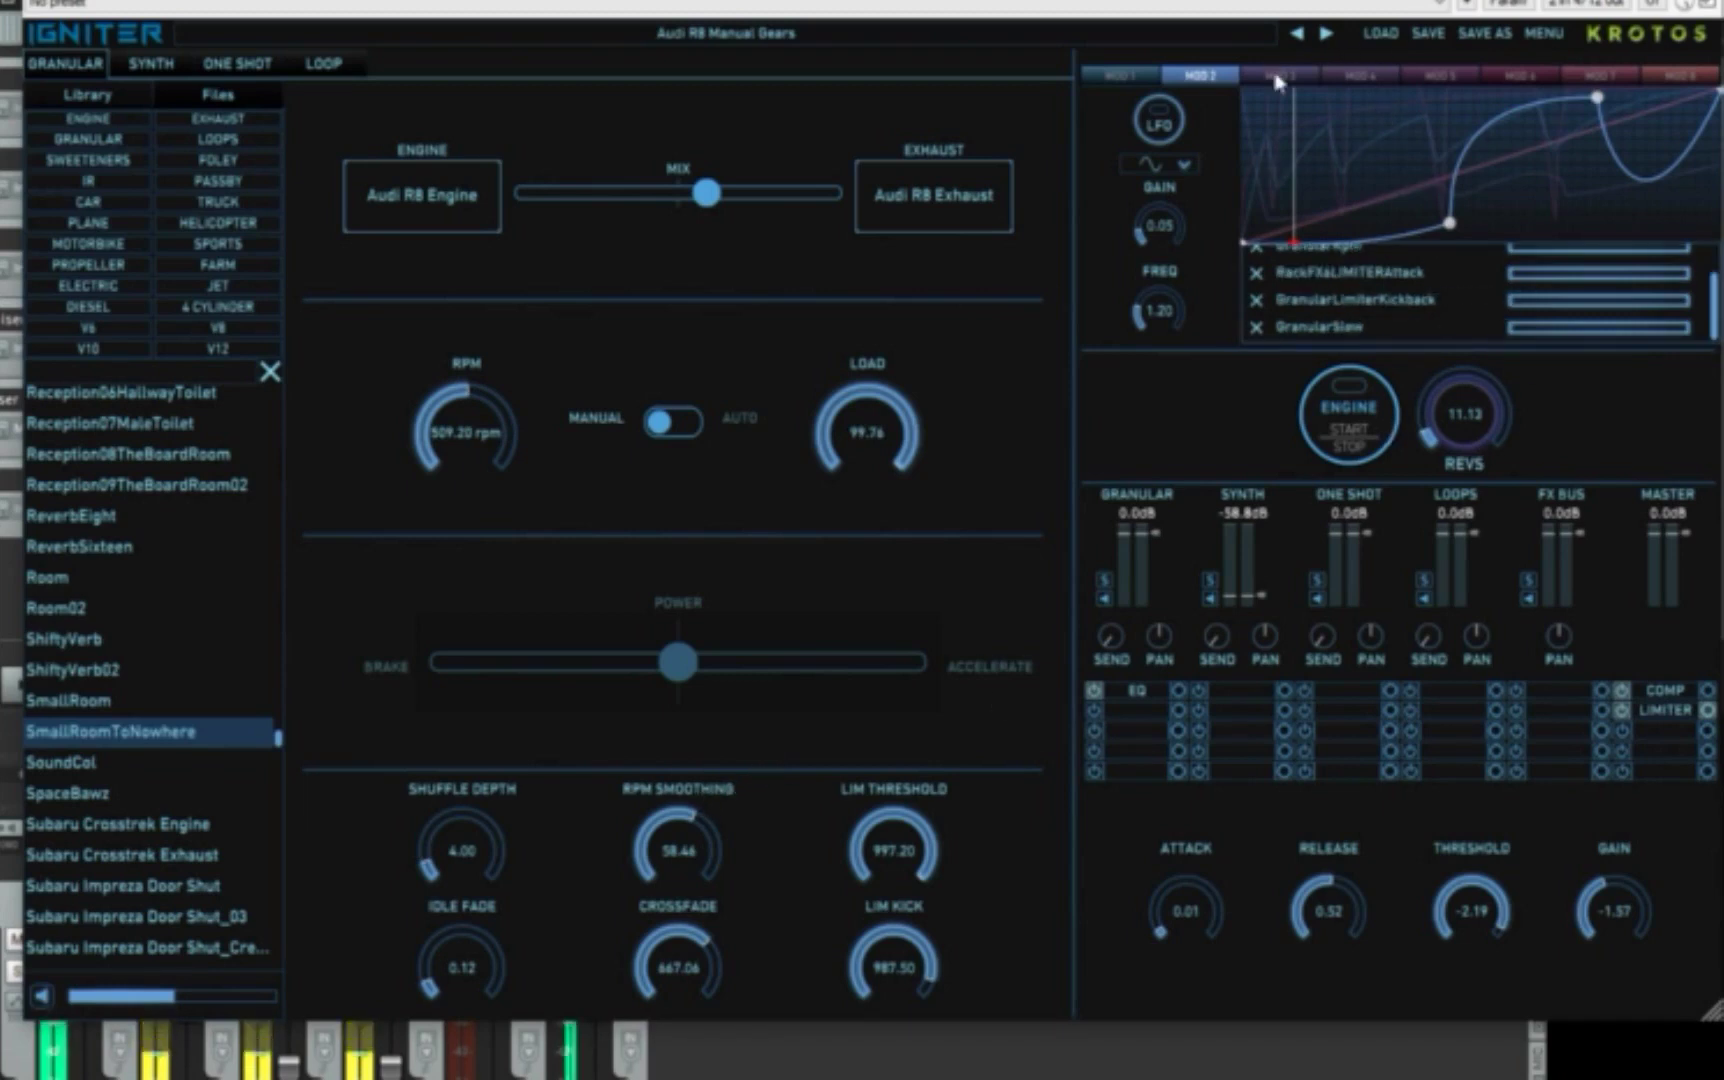
- Compare the Mod 1 and Mod 2 curves while sweeping Revs to 41.88, and leave the engine stopped
click(1298, 84)
click(1334, 78)
click(1141, 80)
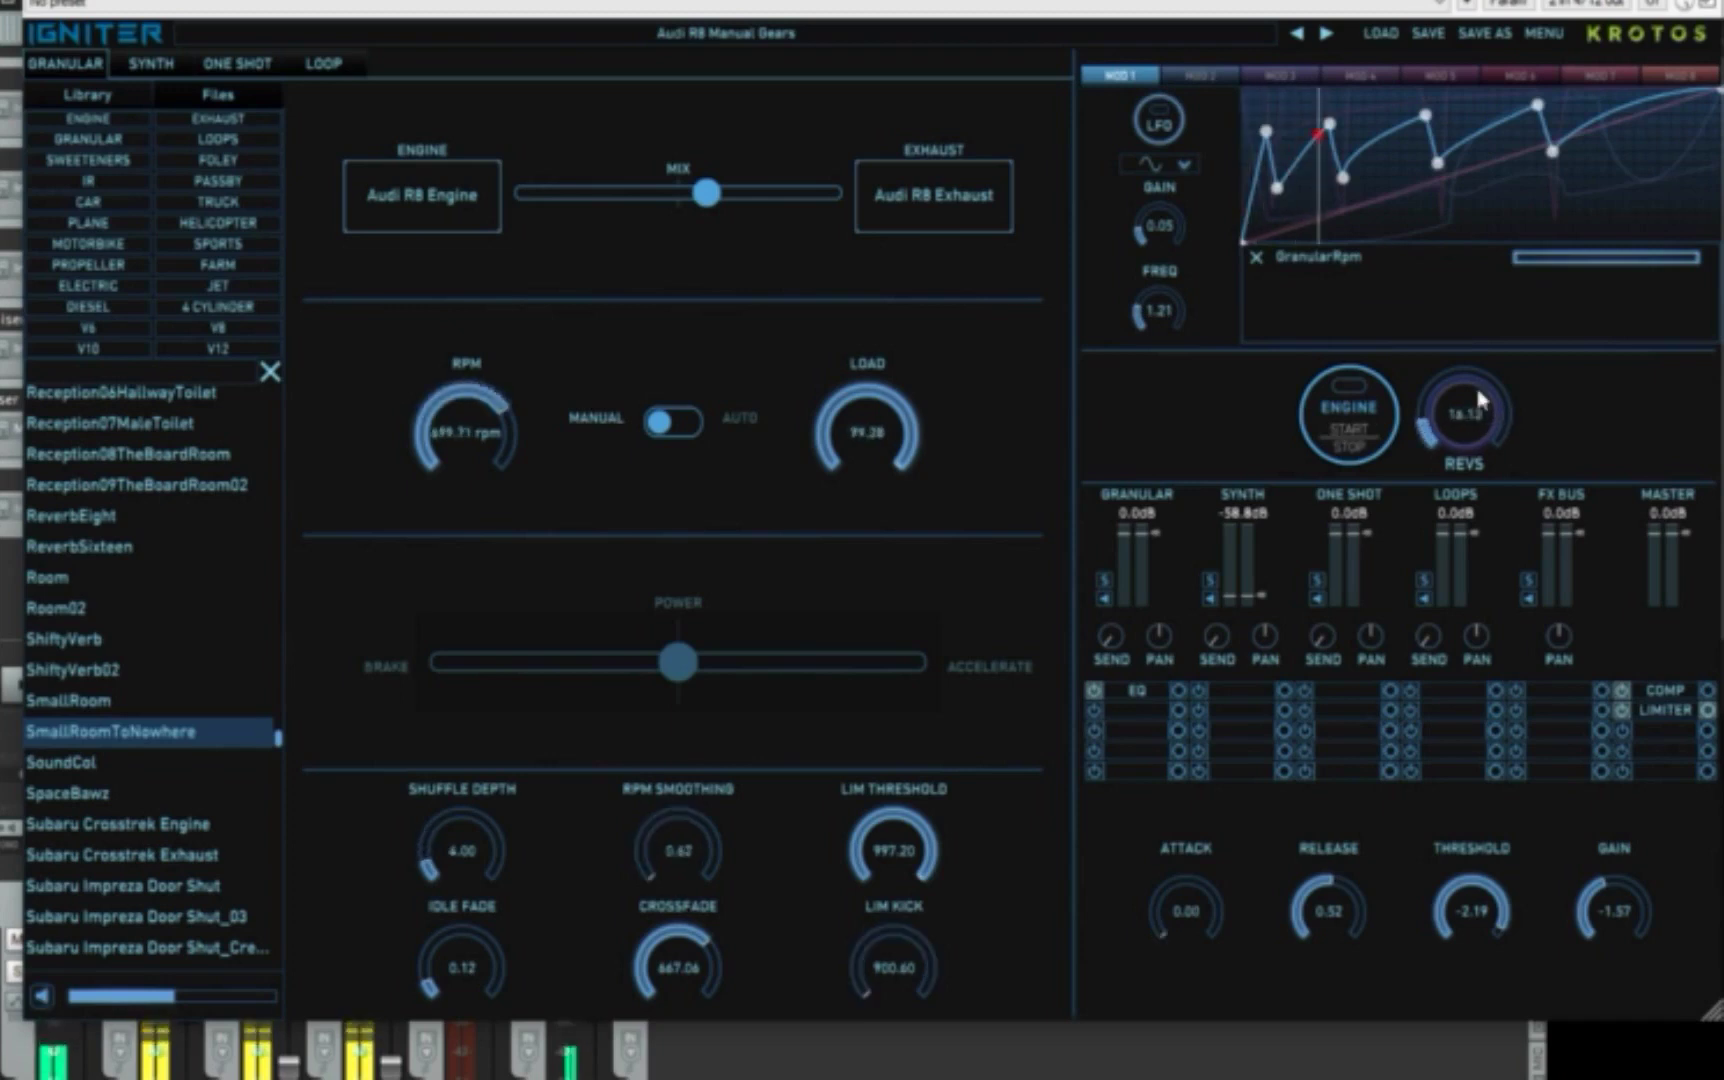
click(1216, 80)
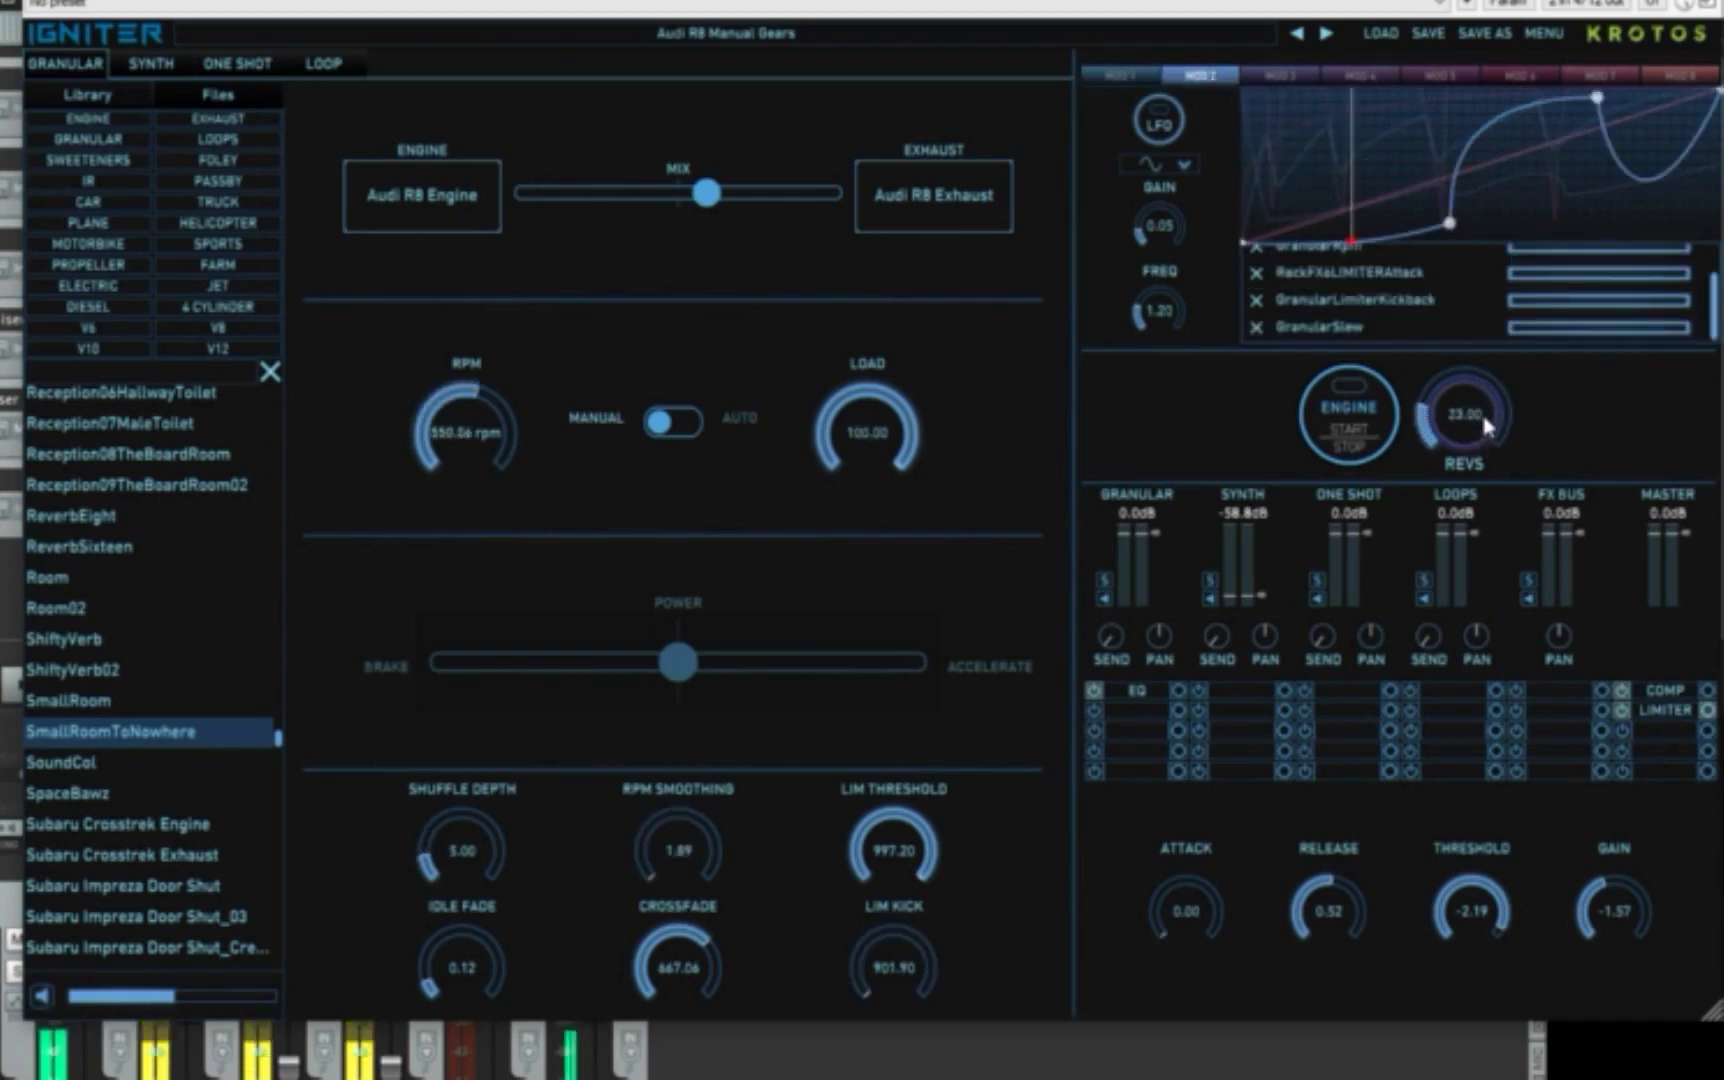
drag(1482, 409, 1350, 432)
click(1350, 432)
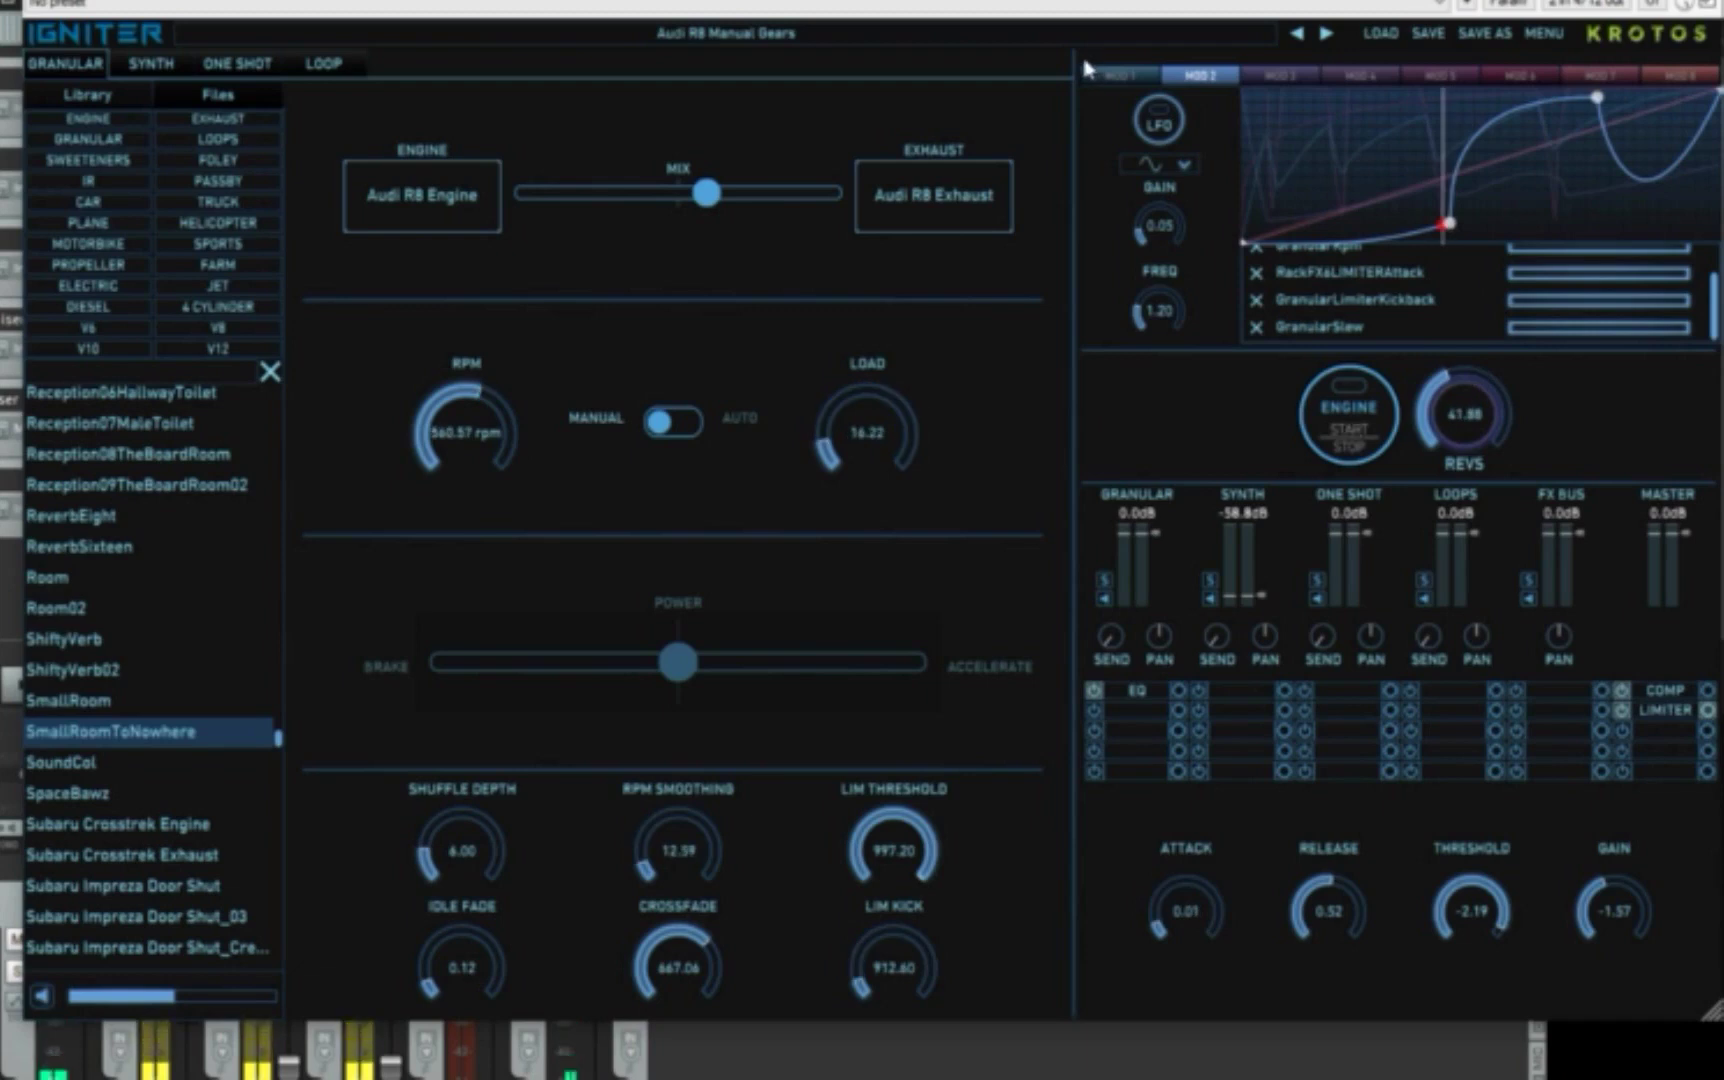
- Examine the LFO switch and the available LFO waveforms for Mod 2, leaving the LFO off with its sine shape
click(1170, 128)
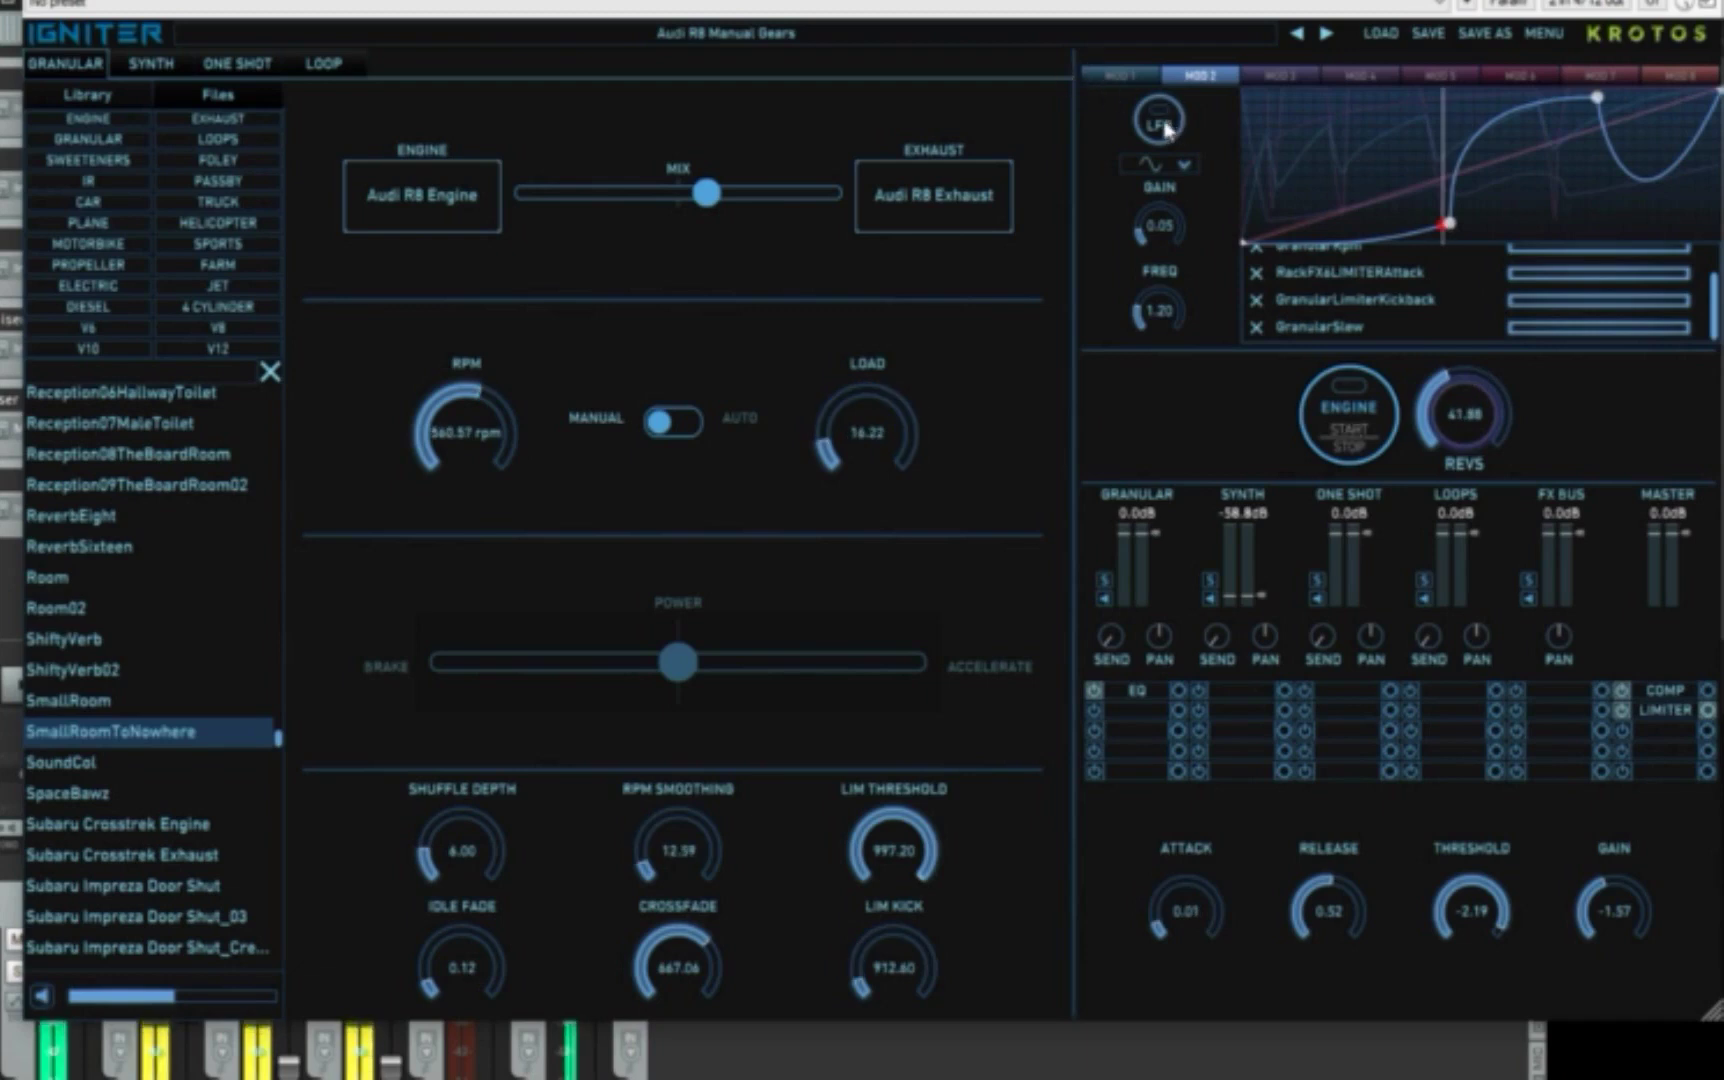
click(1170, 164)
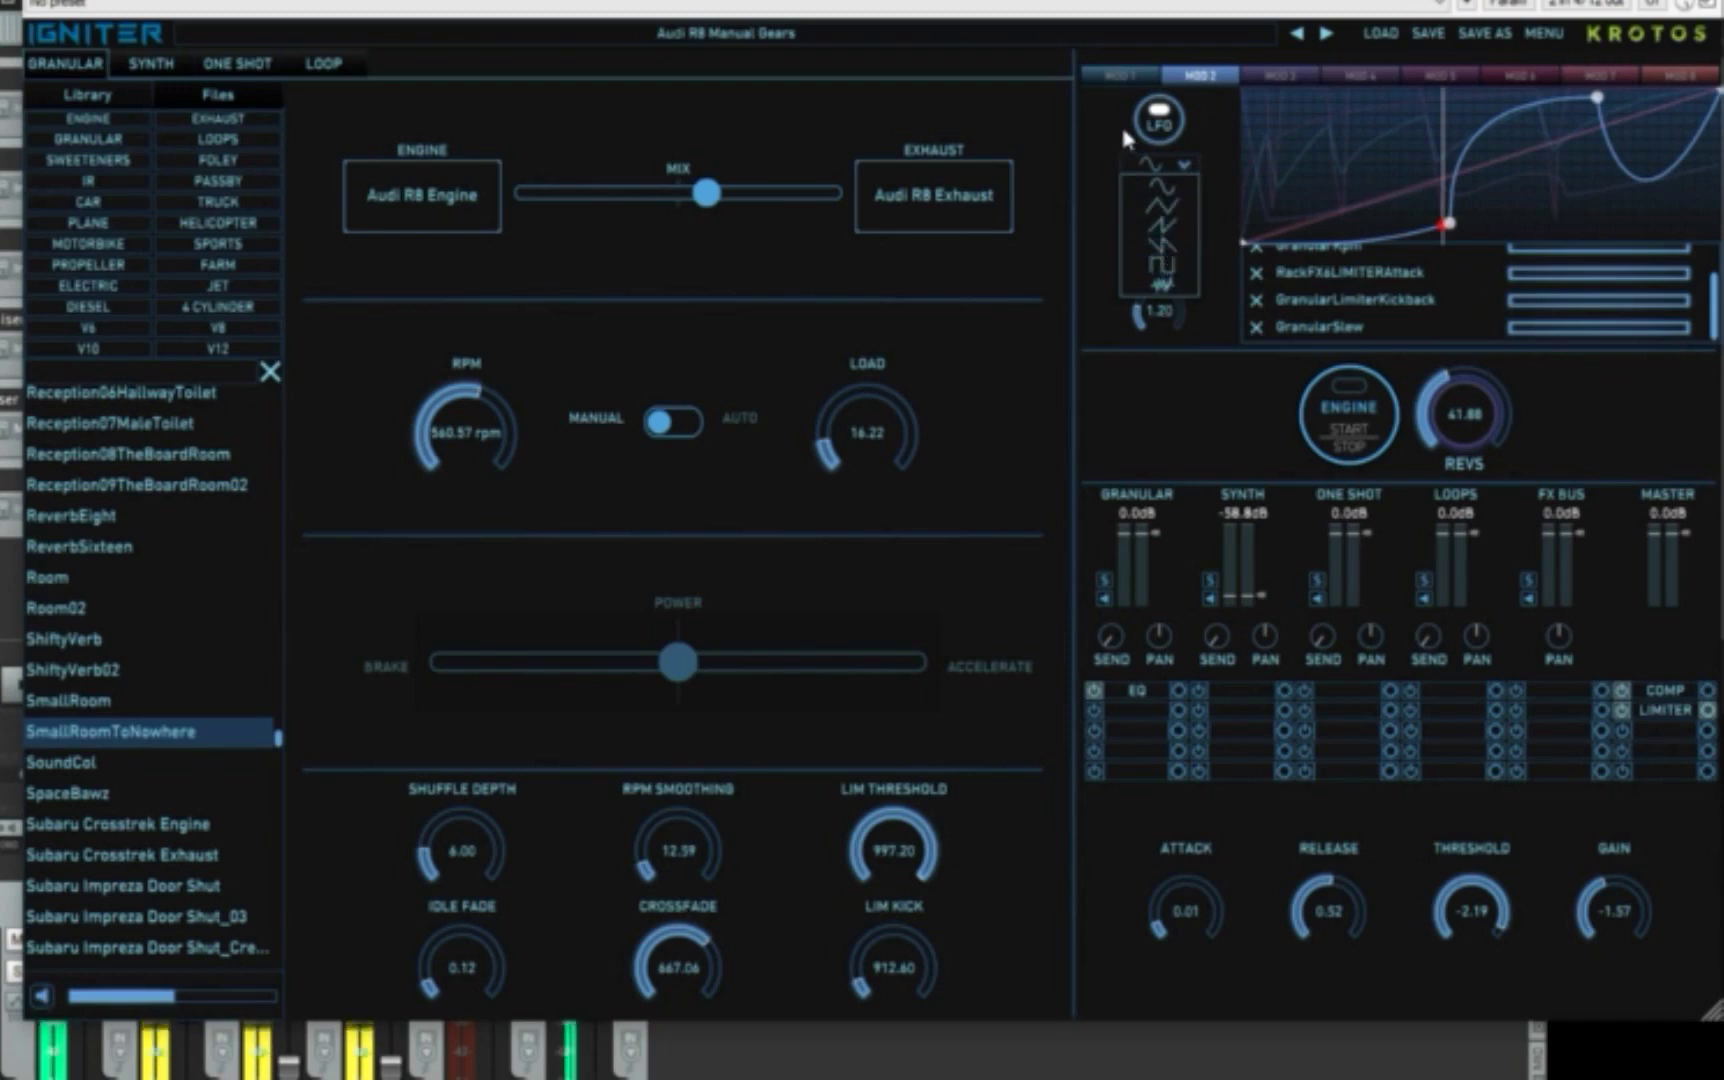
click(1163, 262)
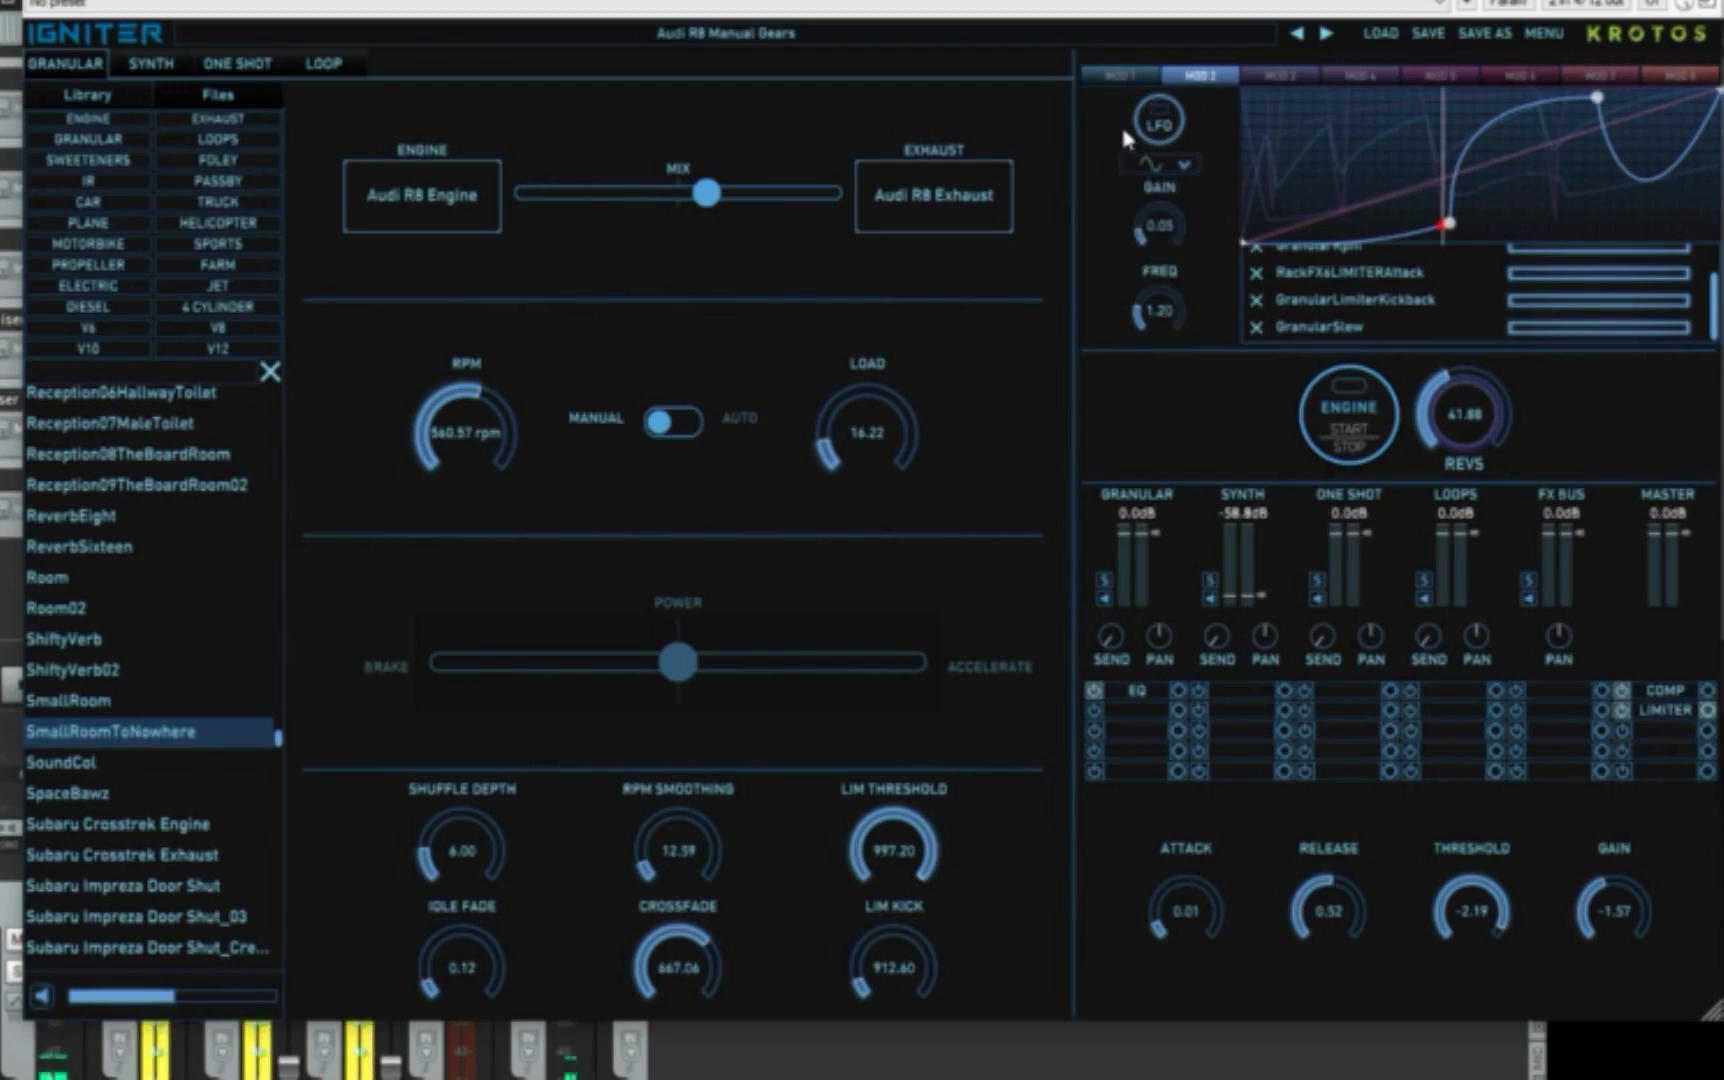
- Enable the Mod 2 LFO with gain 0.06 and frequency 2.42 while auditioning the running engine, and stop it
click(1337, 420)
drag(1163, 310, 1166, 272)
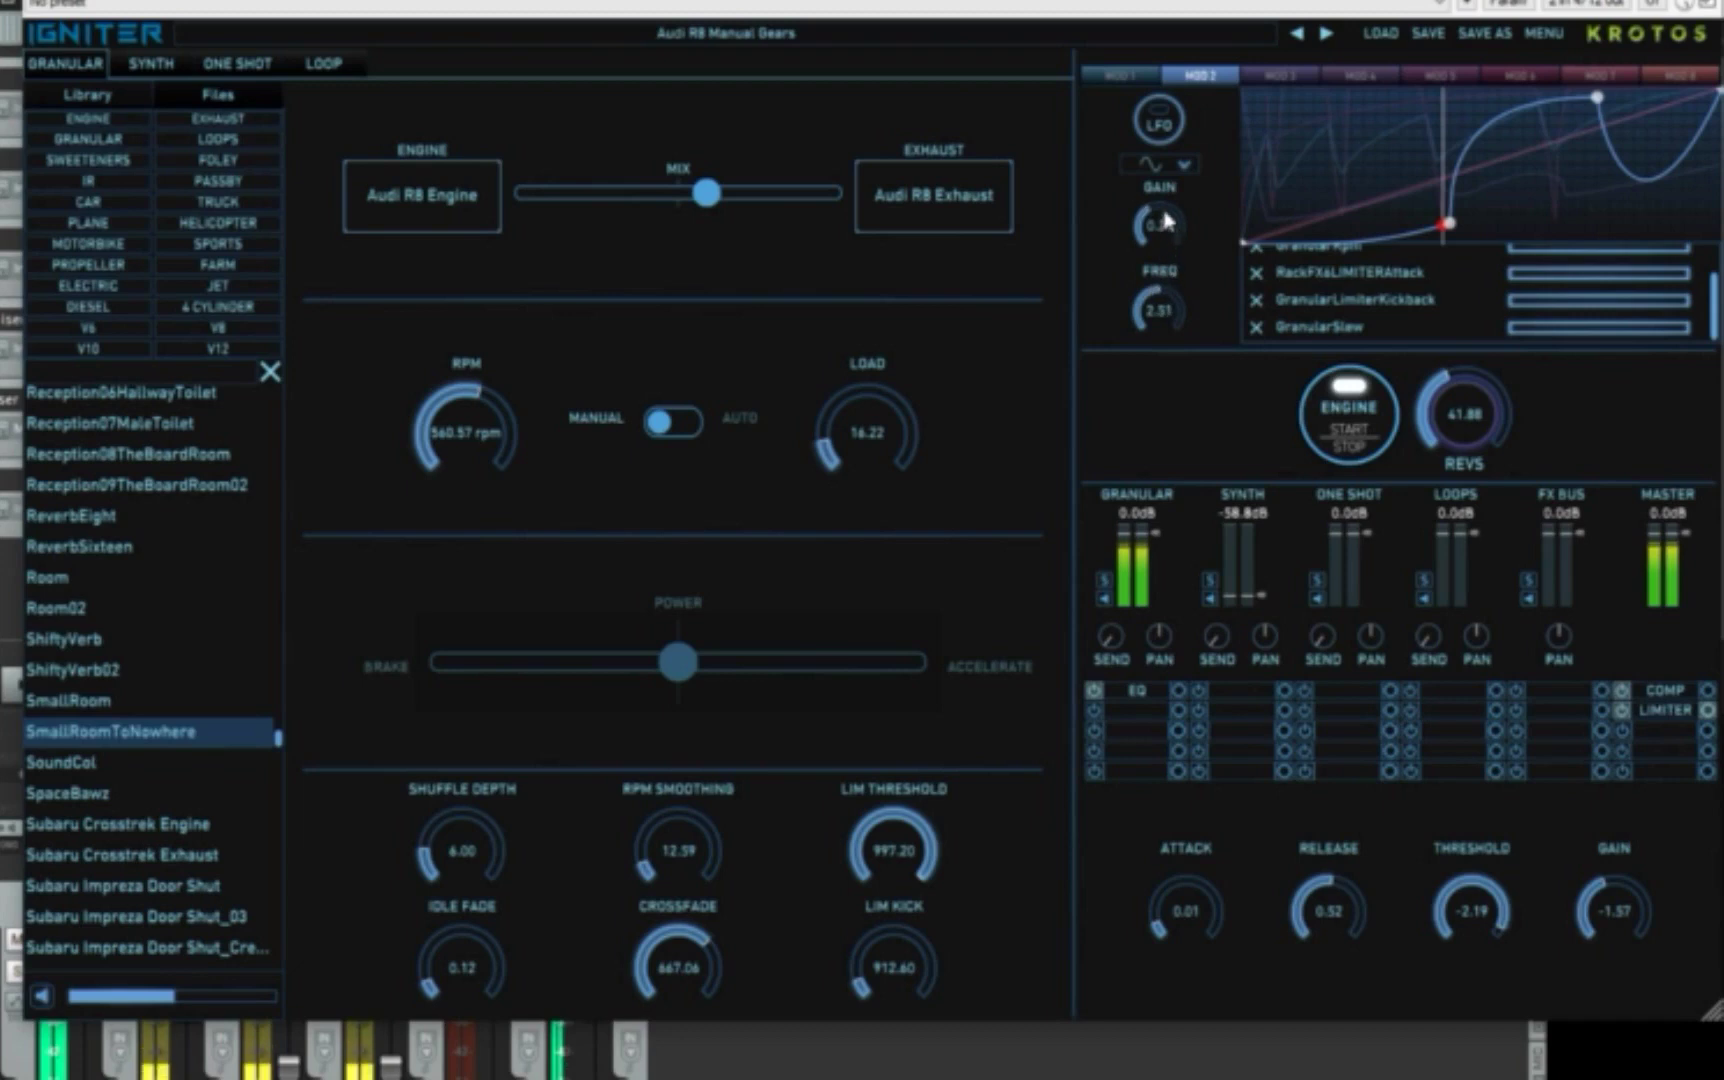
click(1160, 132)
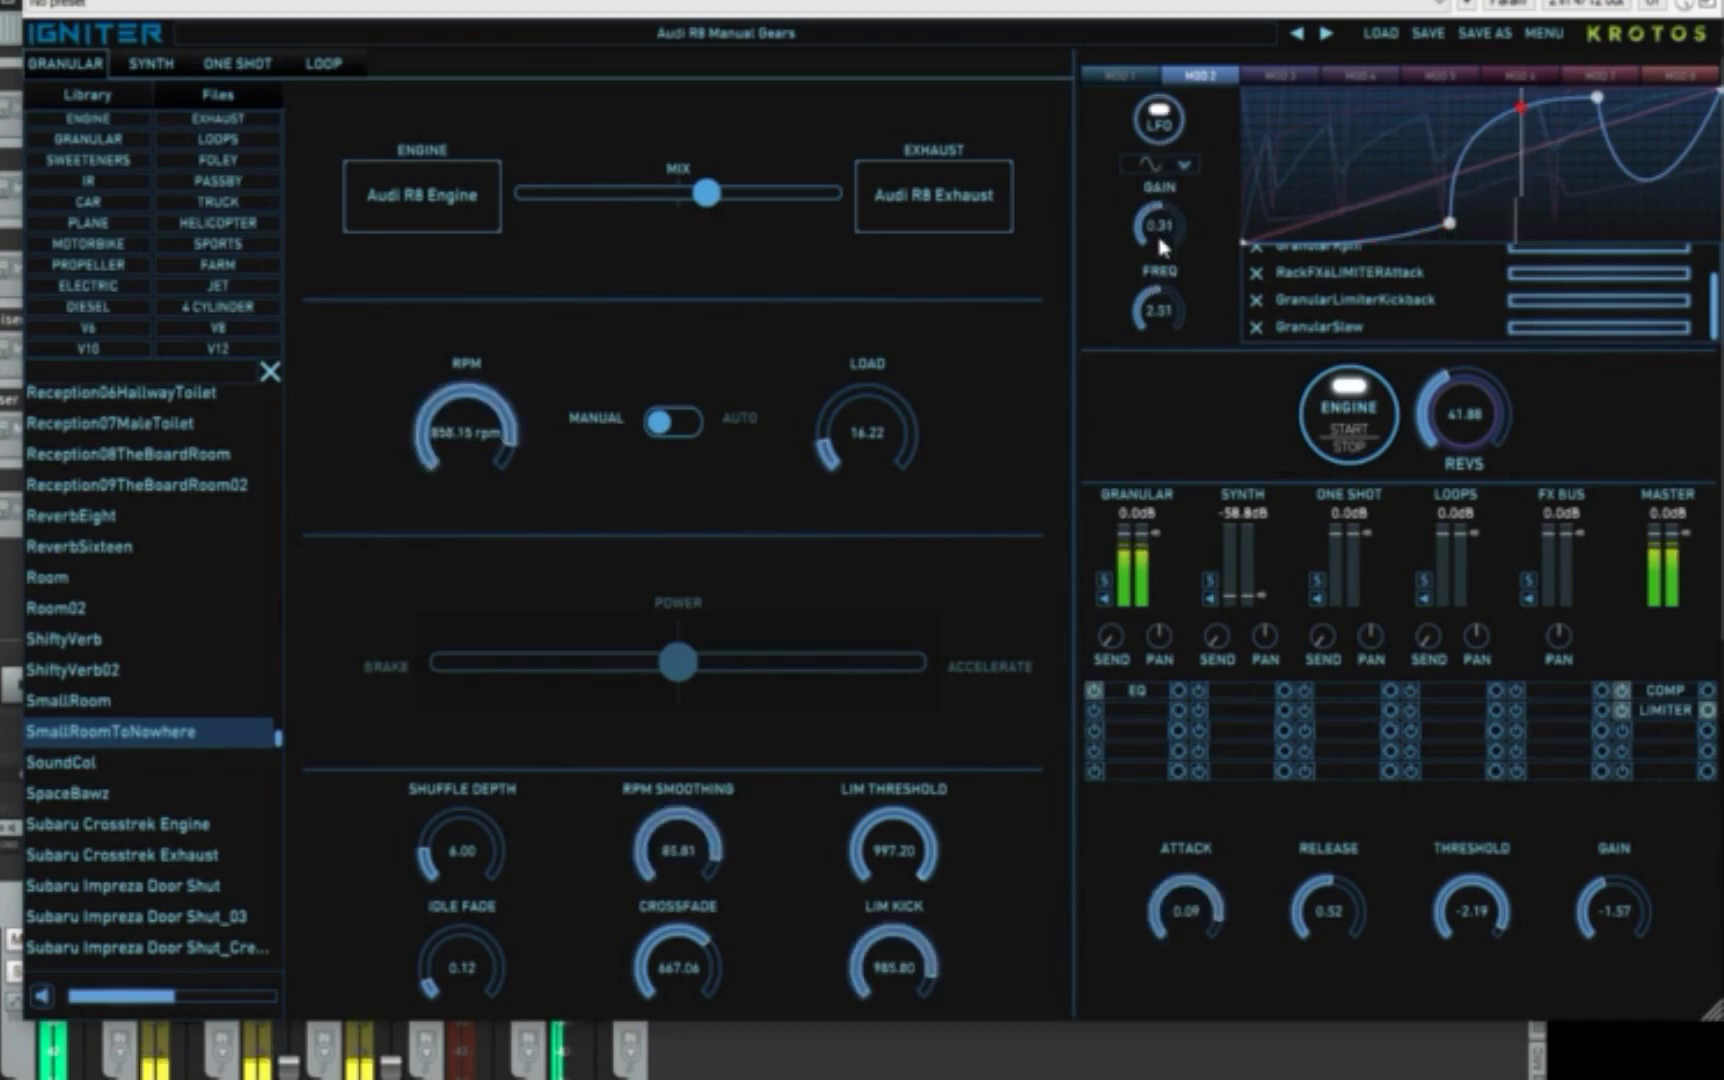
drag(1163, 248, 1150, 287)
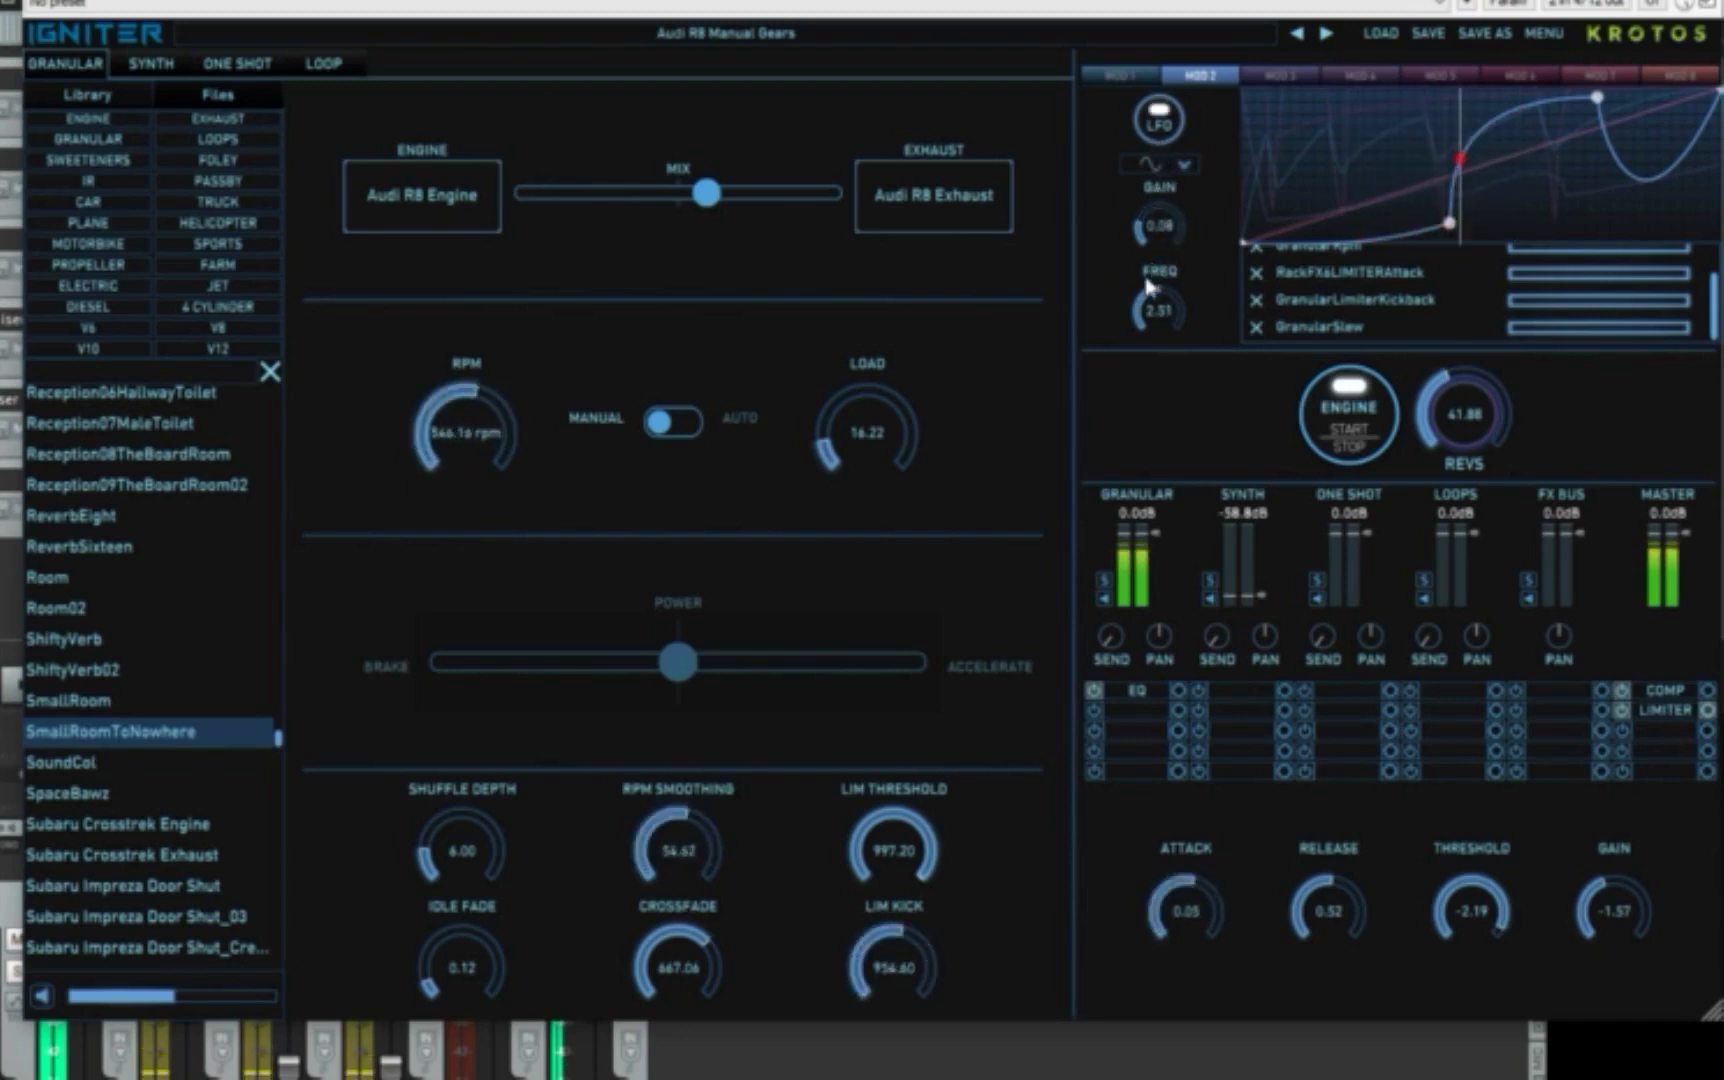
drag(1150, 287, 1150, 337)
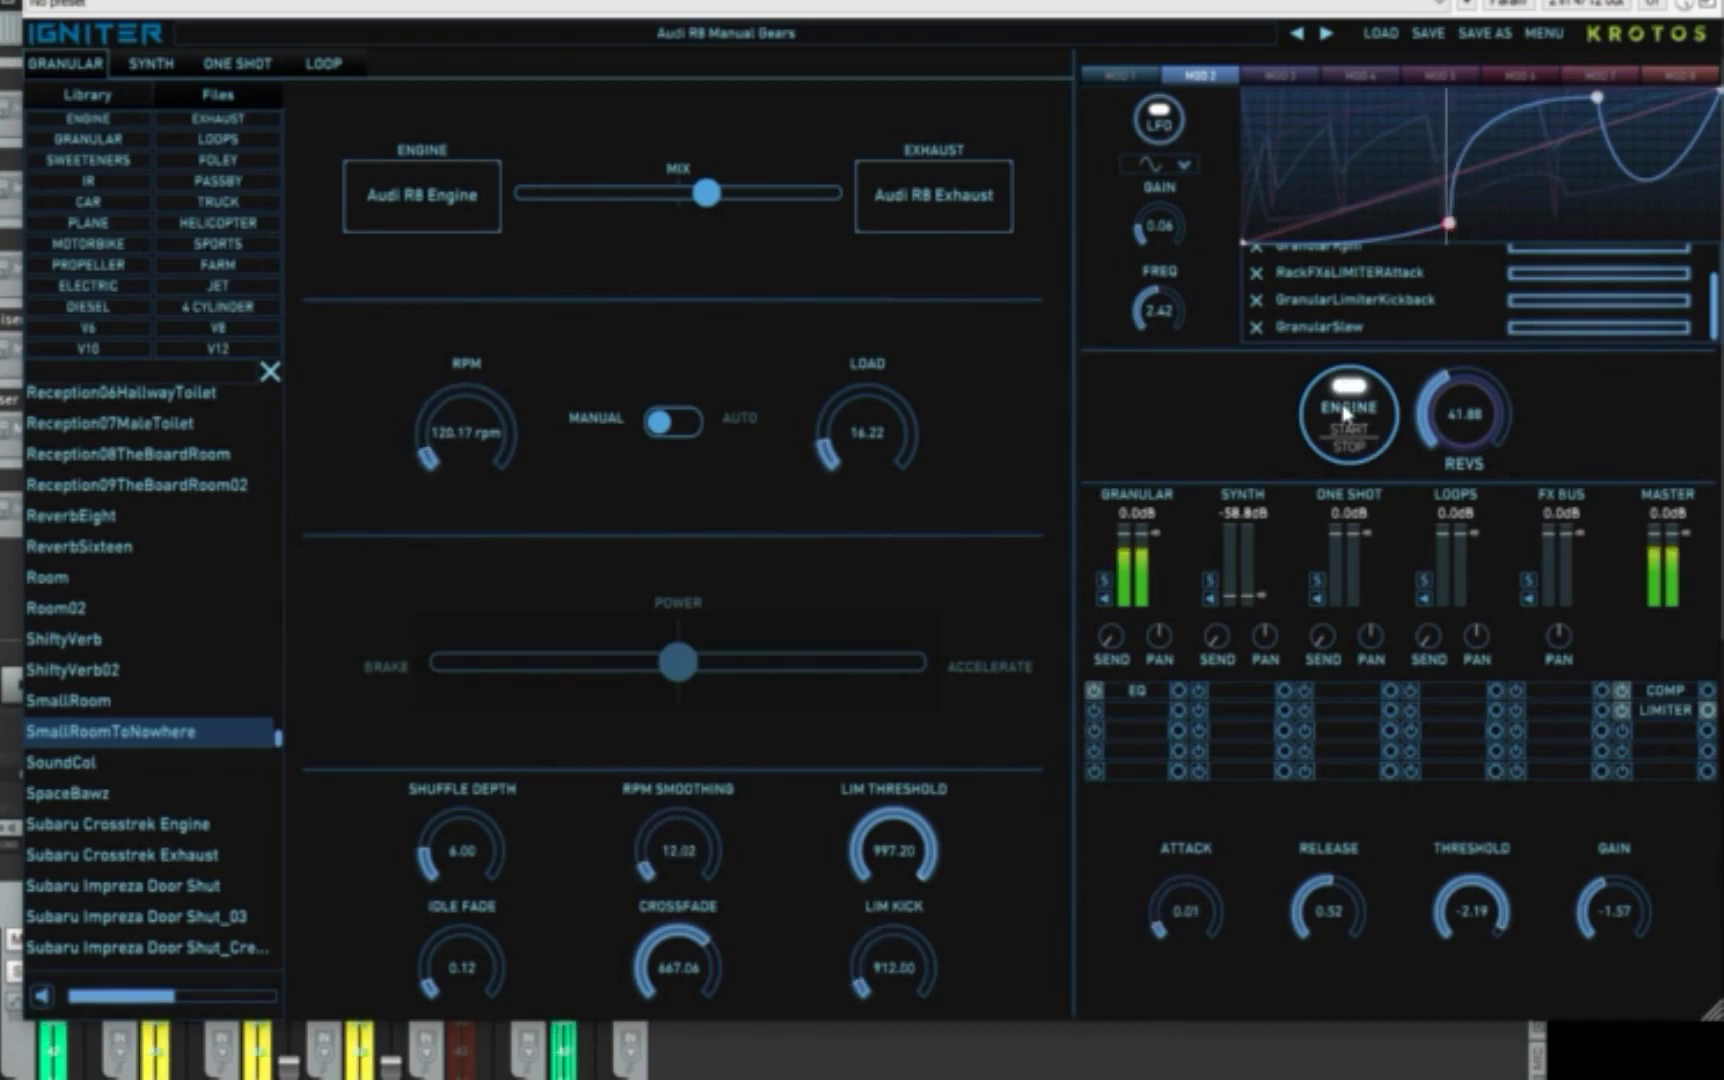
key(space)
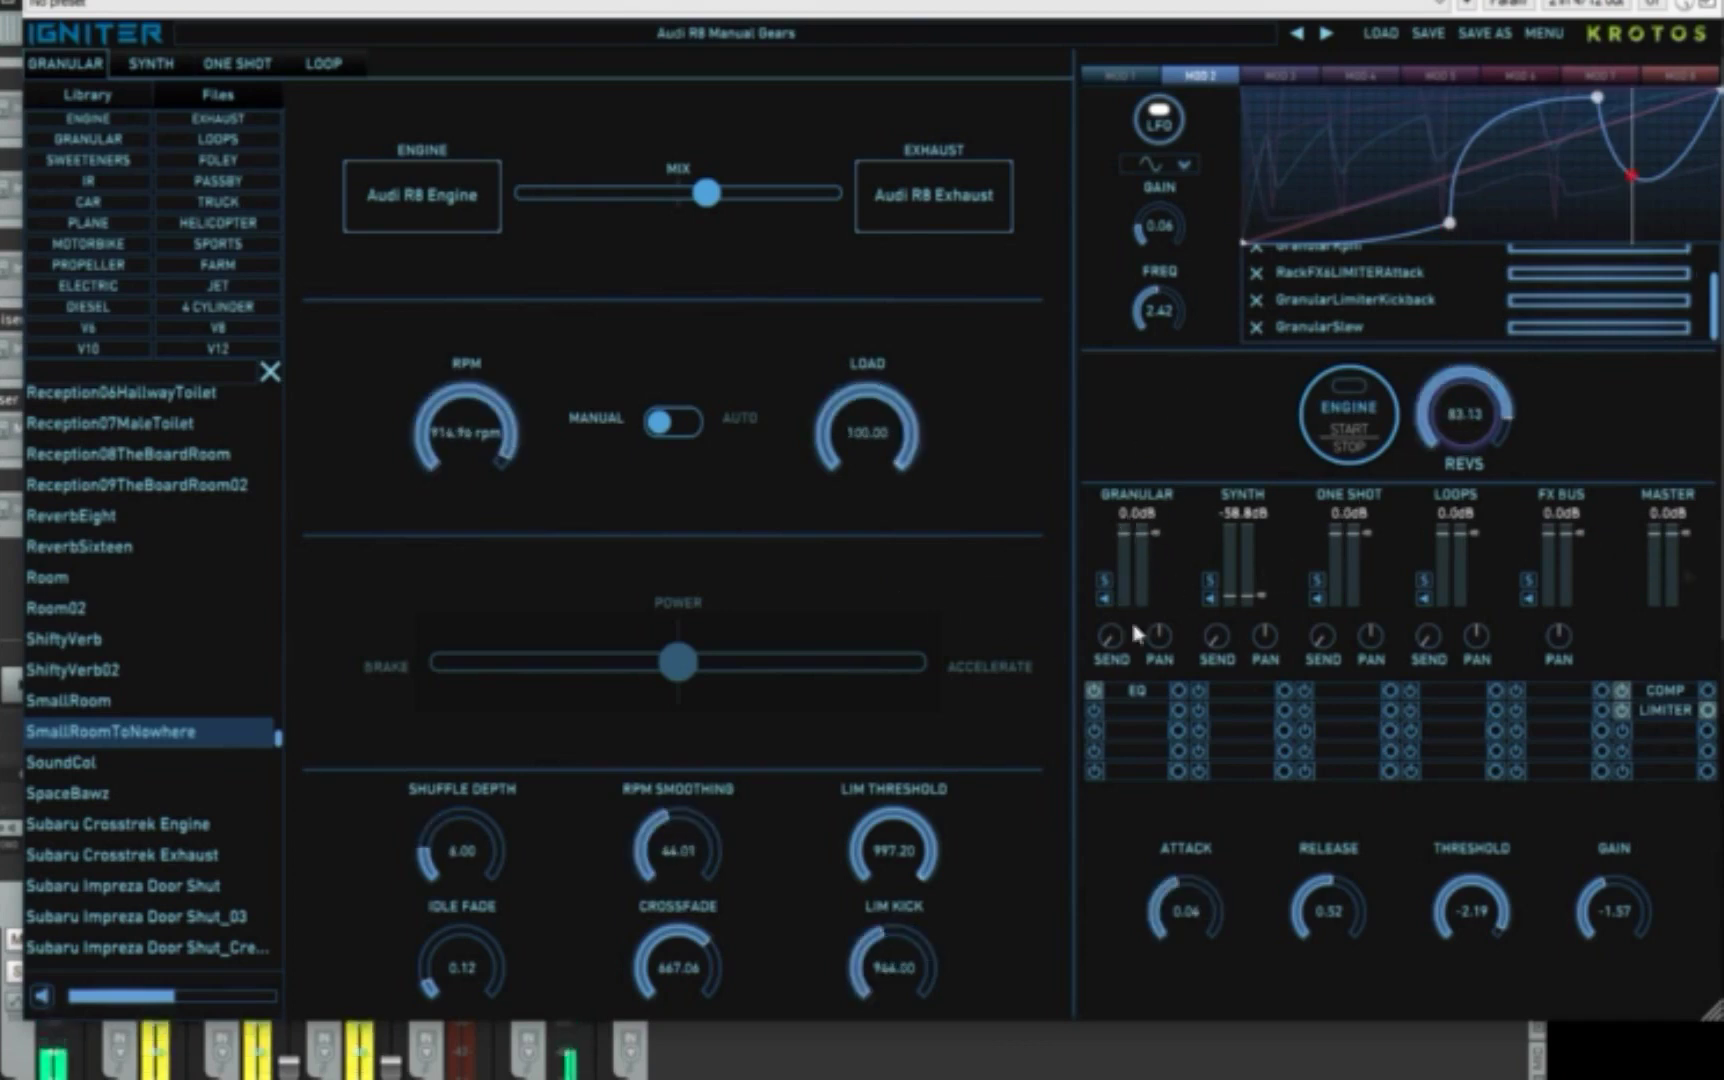
- View the Synth, One Shot and Loop sections and return to the Granular section
click(151, 63)
click(237, 63)
click(323, 63)
click(66, 63)
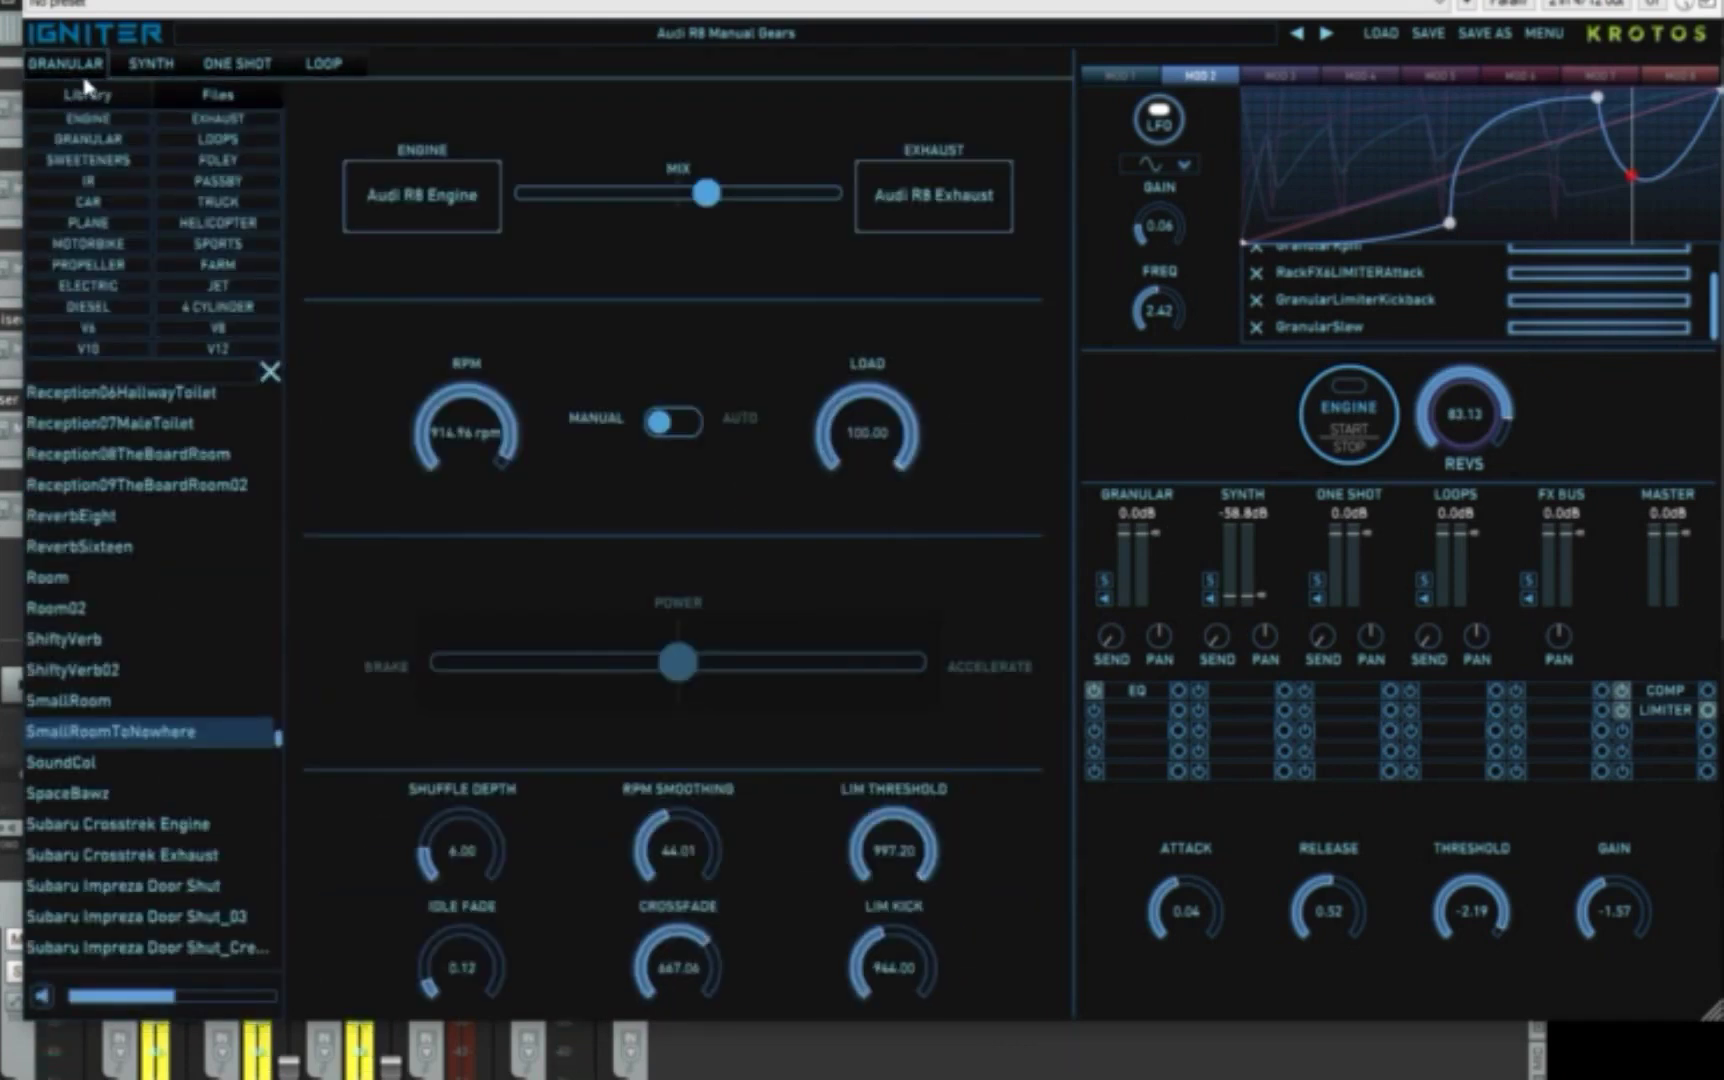
- Lower the mixer levels to -27.9 dB for Granular, -43.3 dB for Synth and -40.4 dB for One Shot
drag(1148, 536, 1148, 580)
drag(1245, 534, 1258, 595)
drag(1345, 545, 1366, 612)
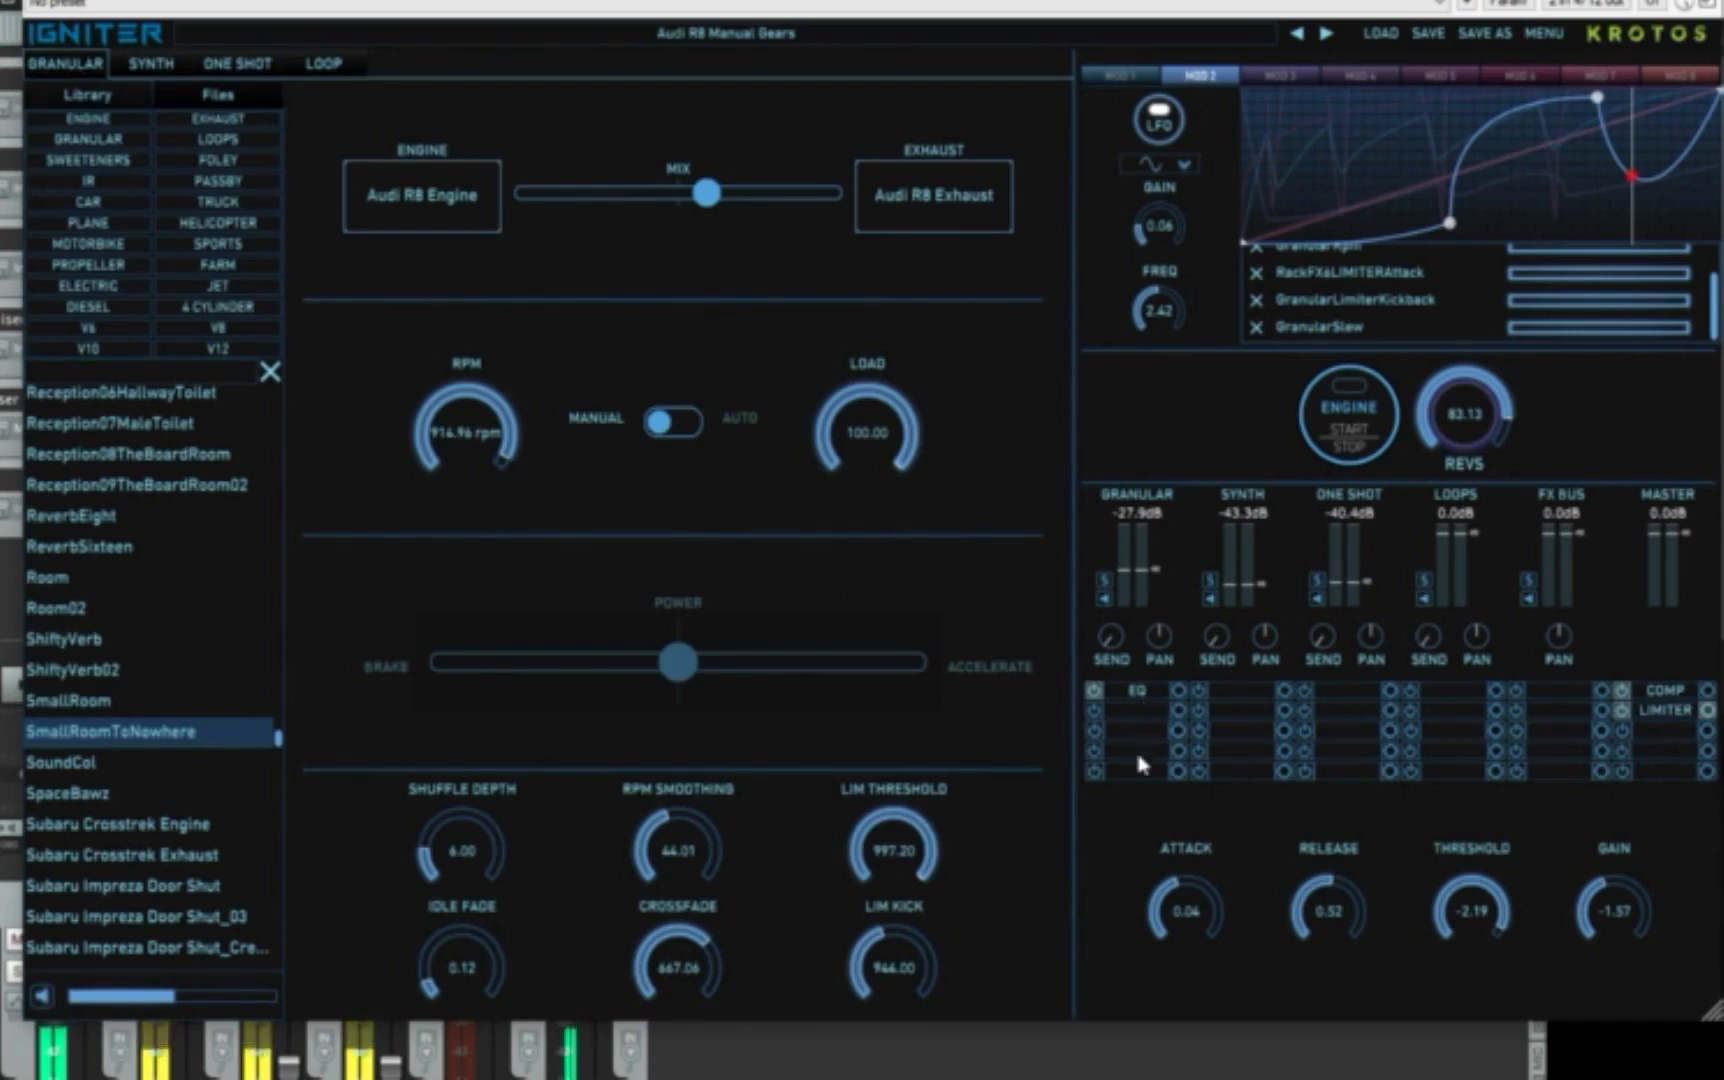
- Try Doppler and Convolution Reverb in the first Granular effect slot and restore the EQ there
click(1179, 691)
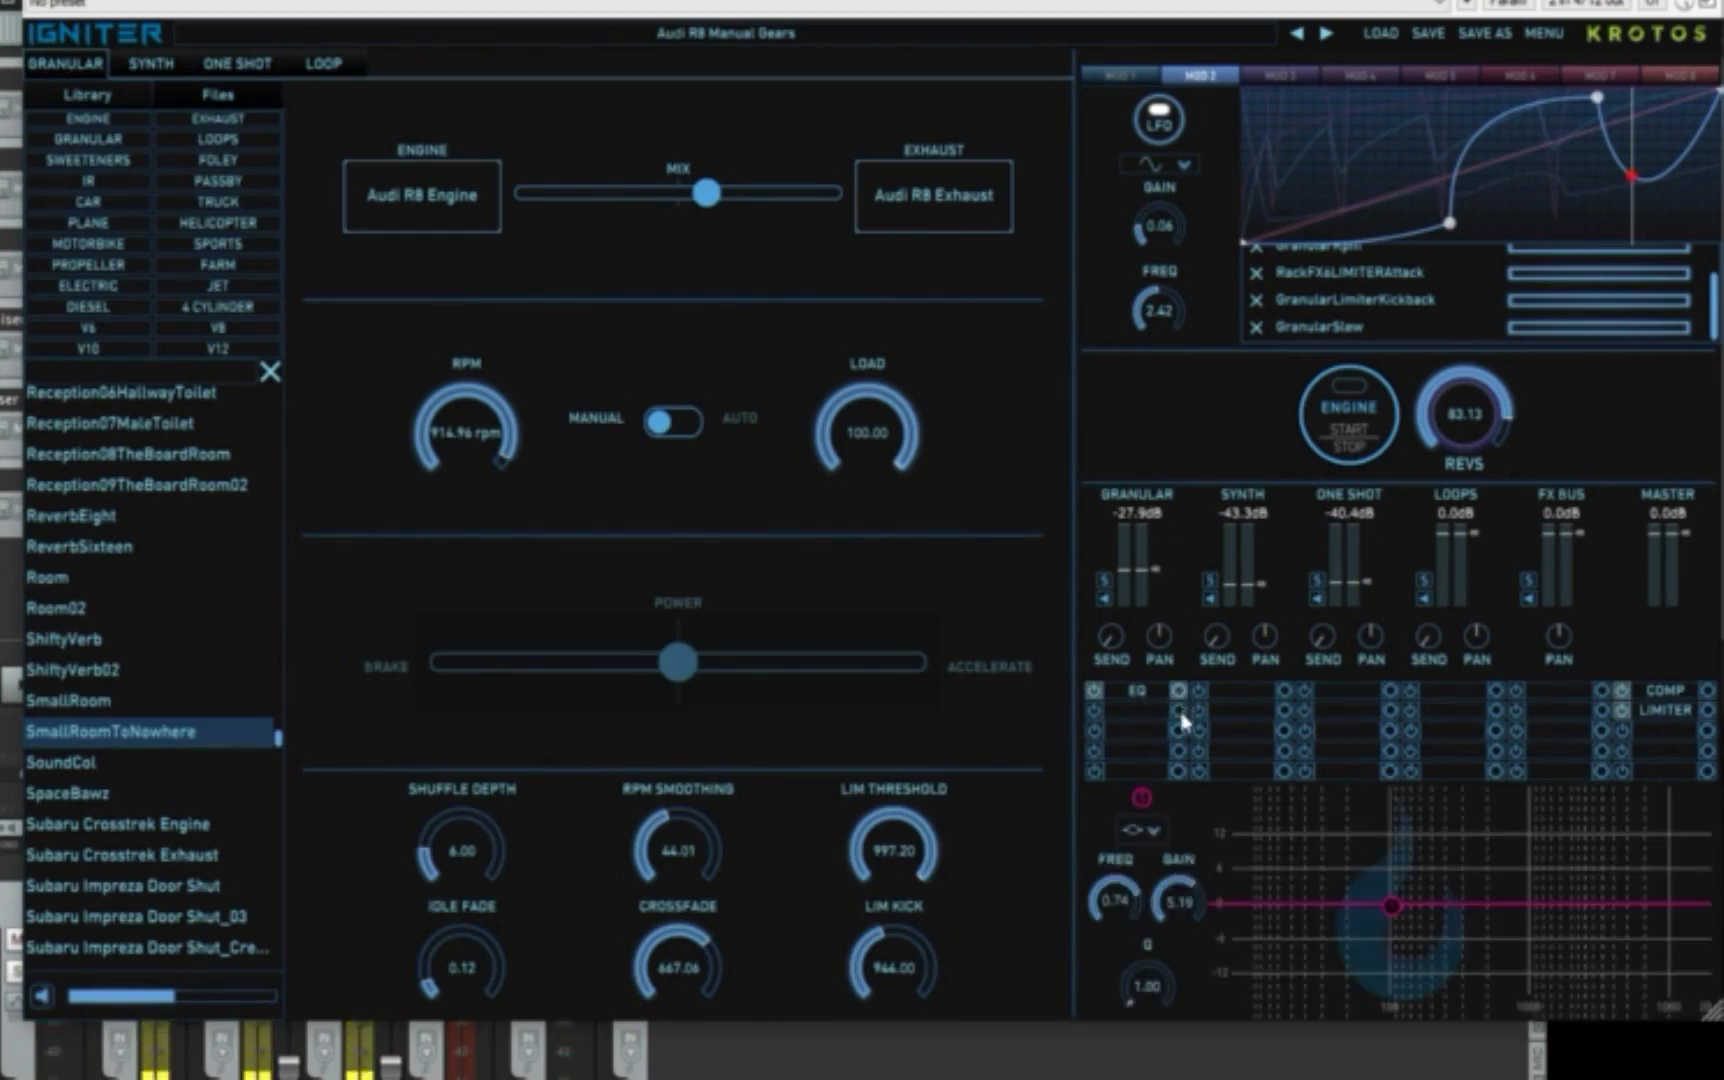
click(1136, 693)
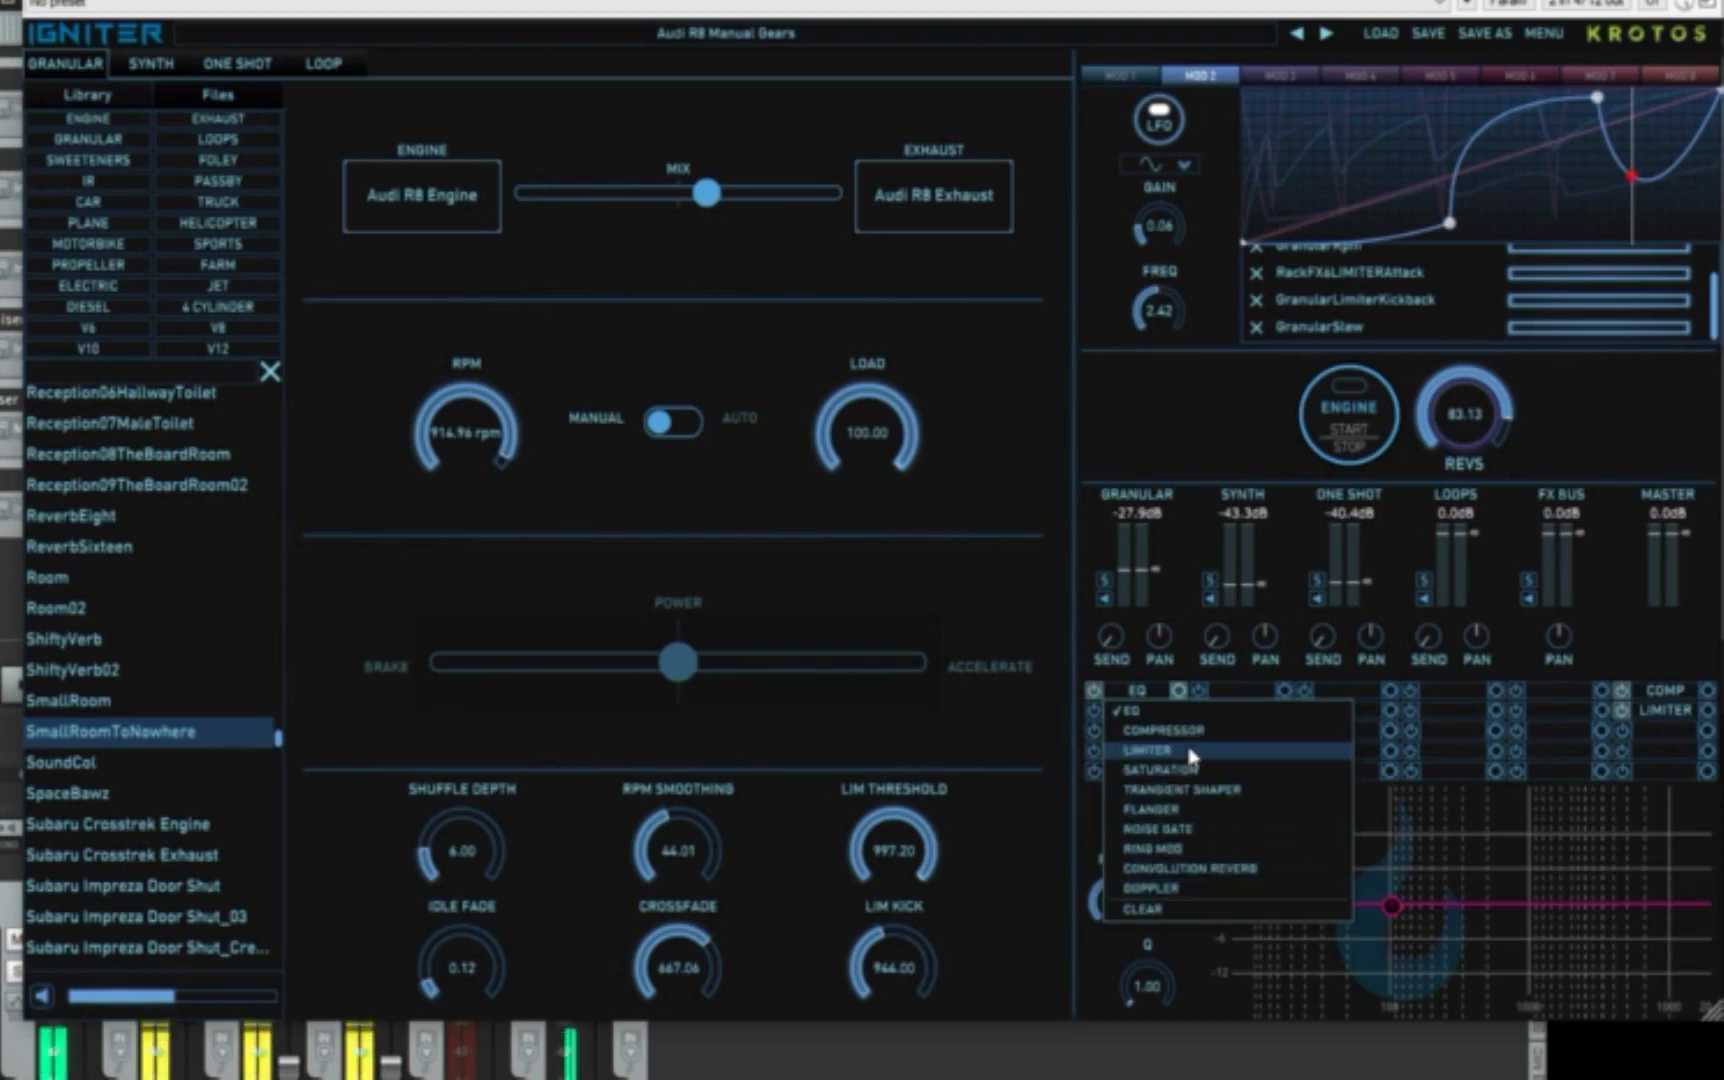
click(1193, 889)
click(1141, 699)
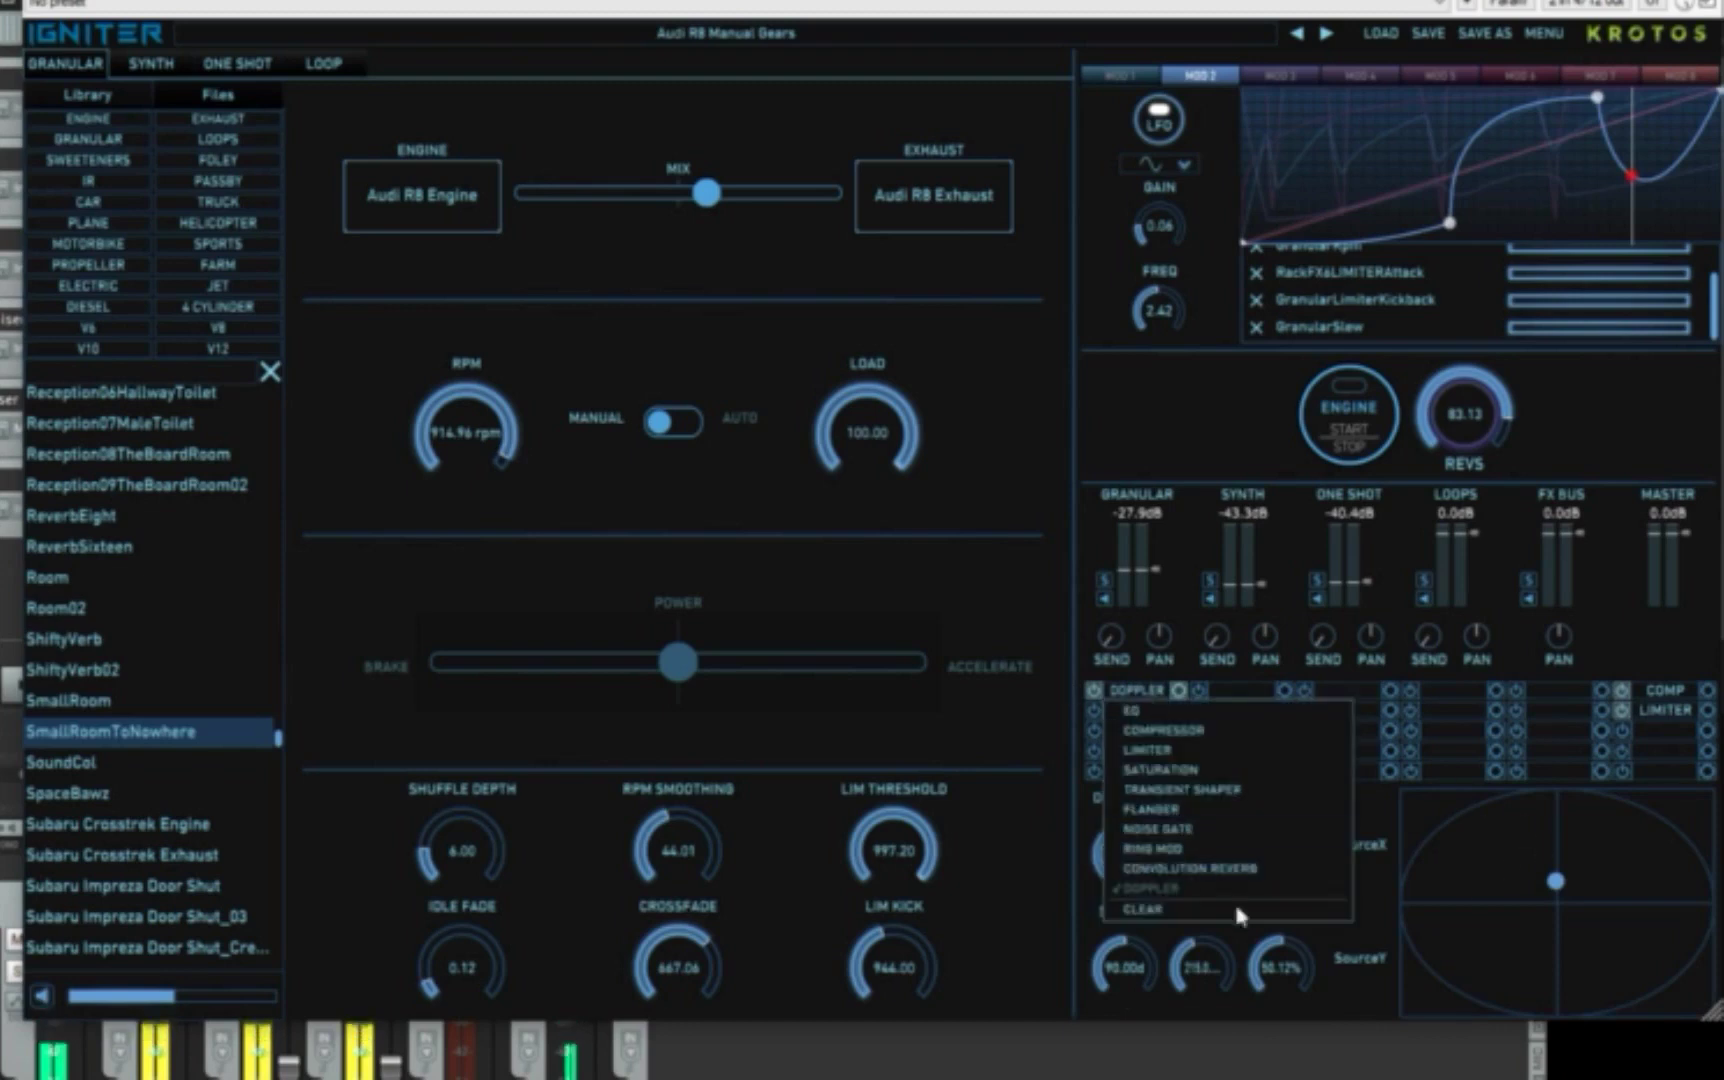
click(1195, 870)
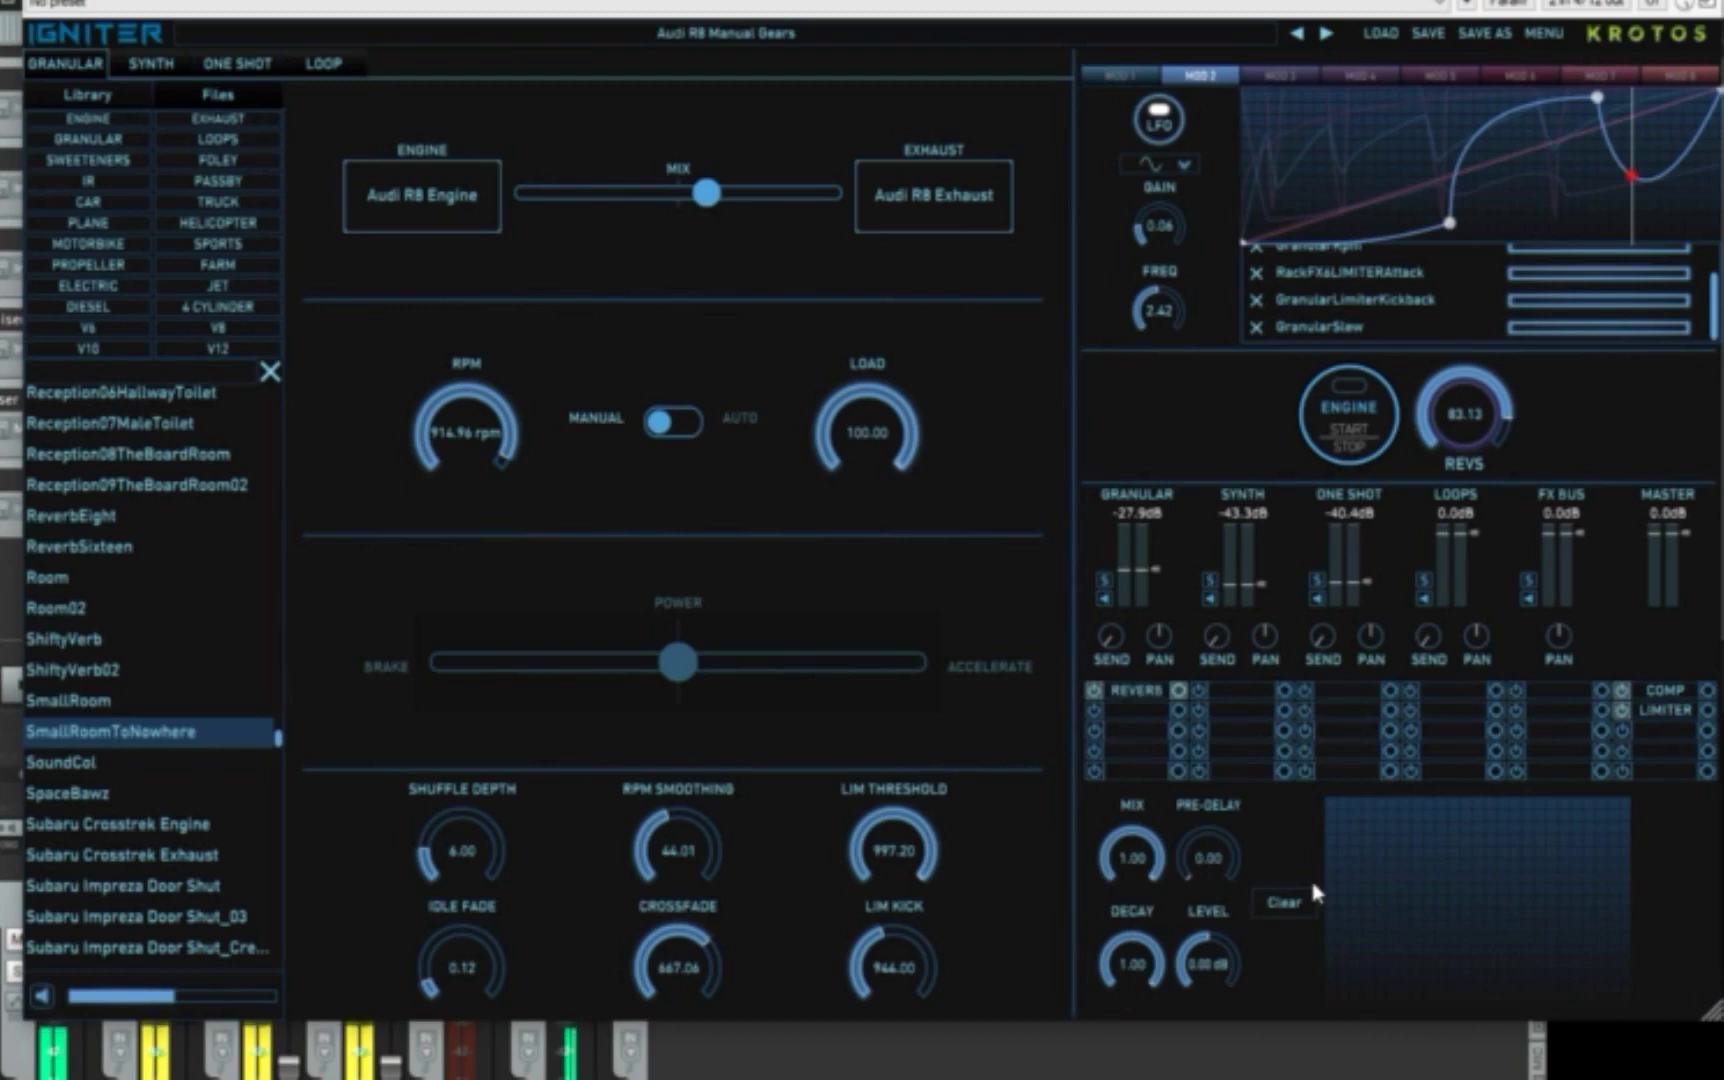
click(1160, 700)
click(1190, 722)
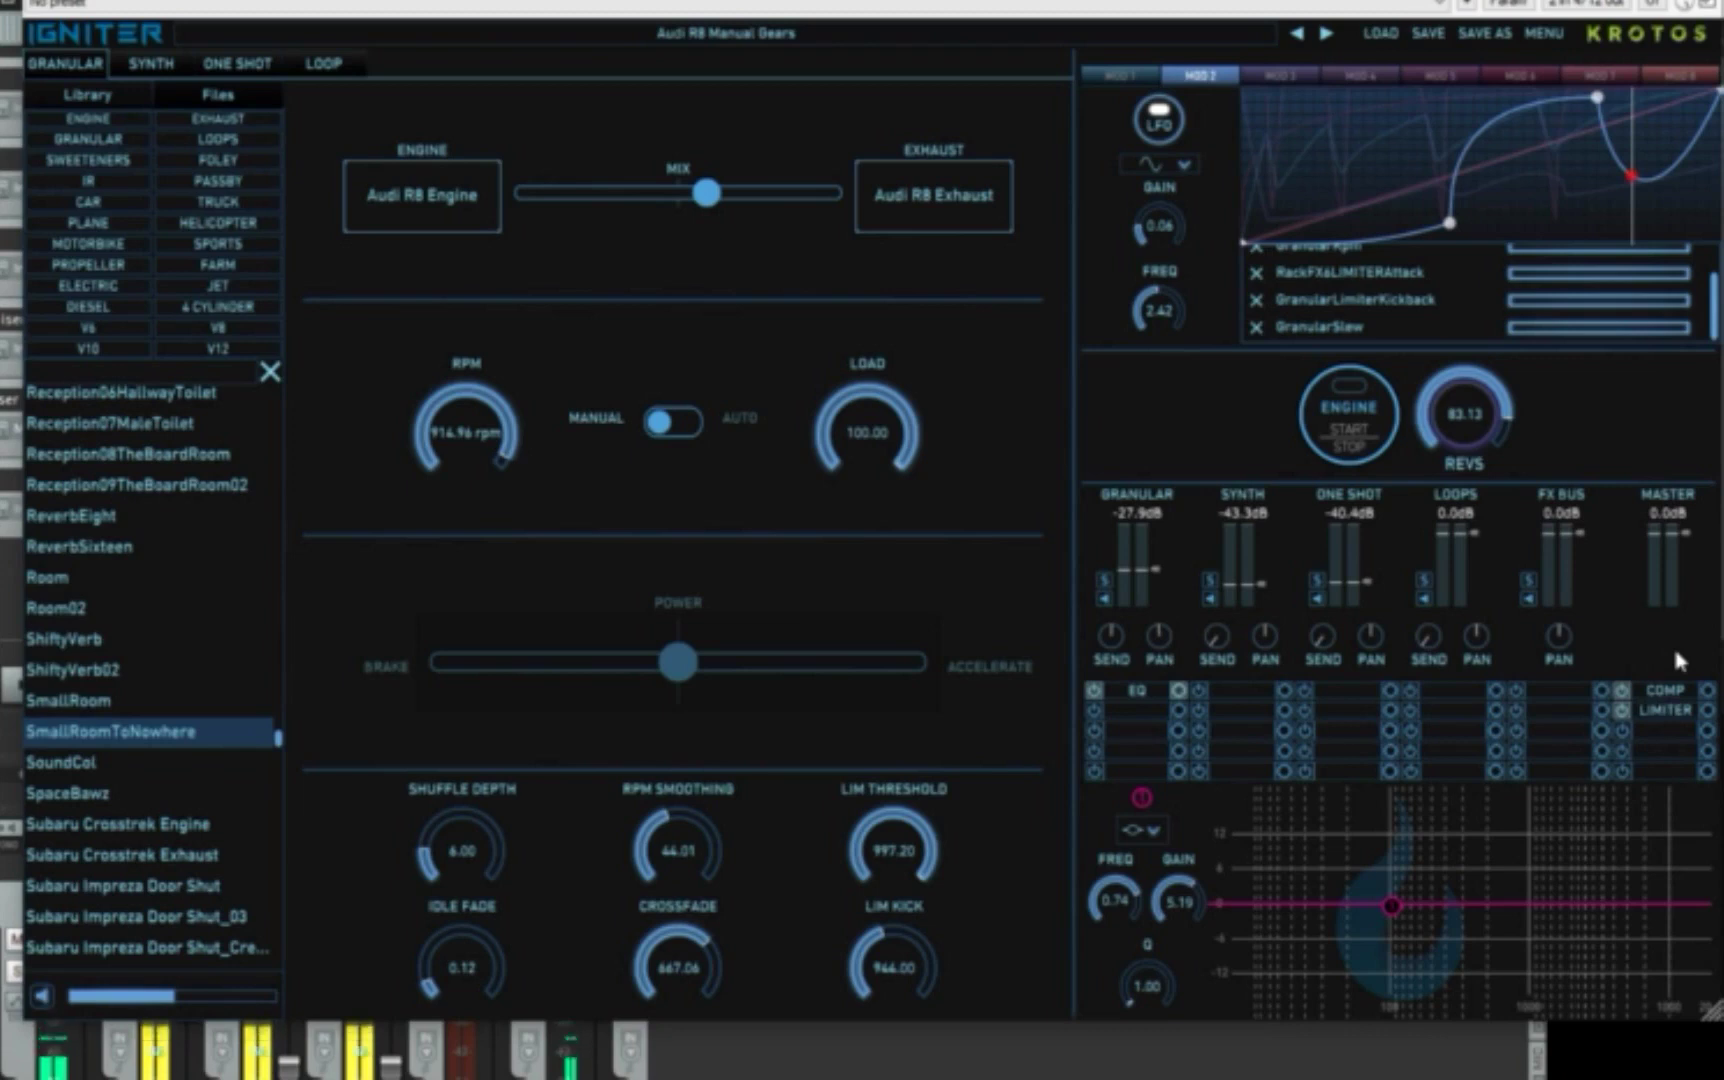
- Browse the real-world factory presets, including the Extra presets under Cars and Trucks, without loading one
click(752, 42)
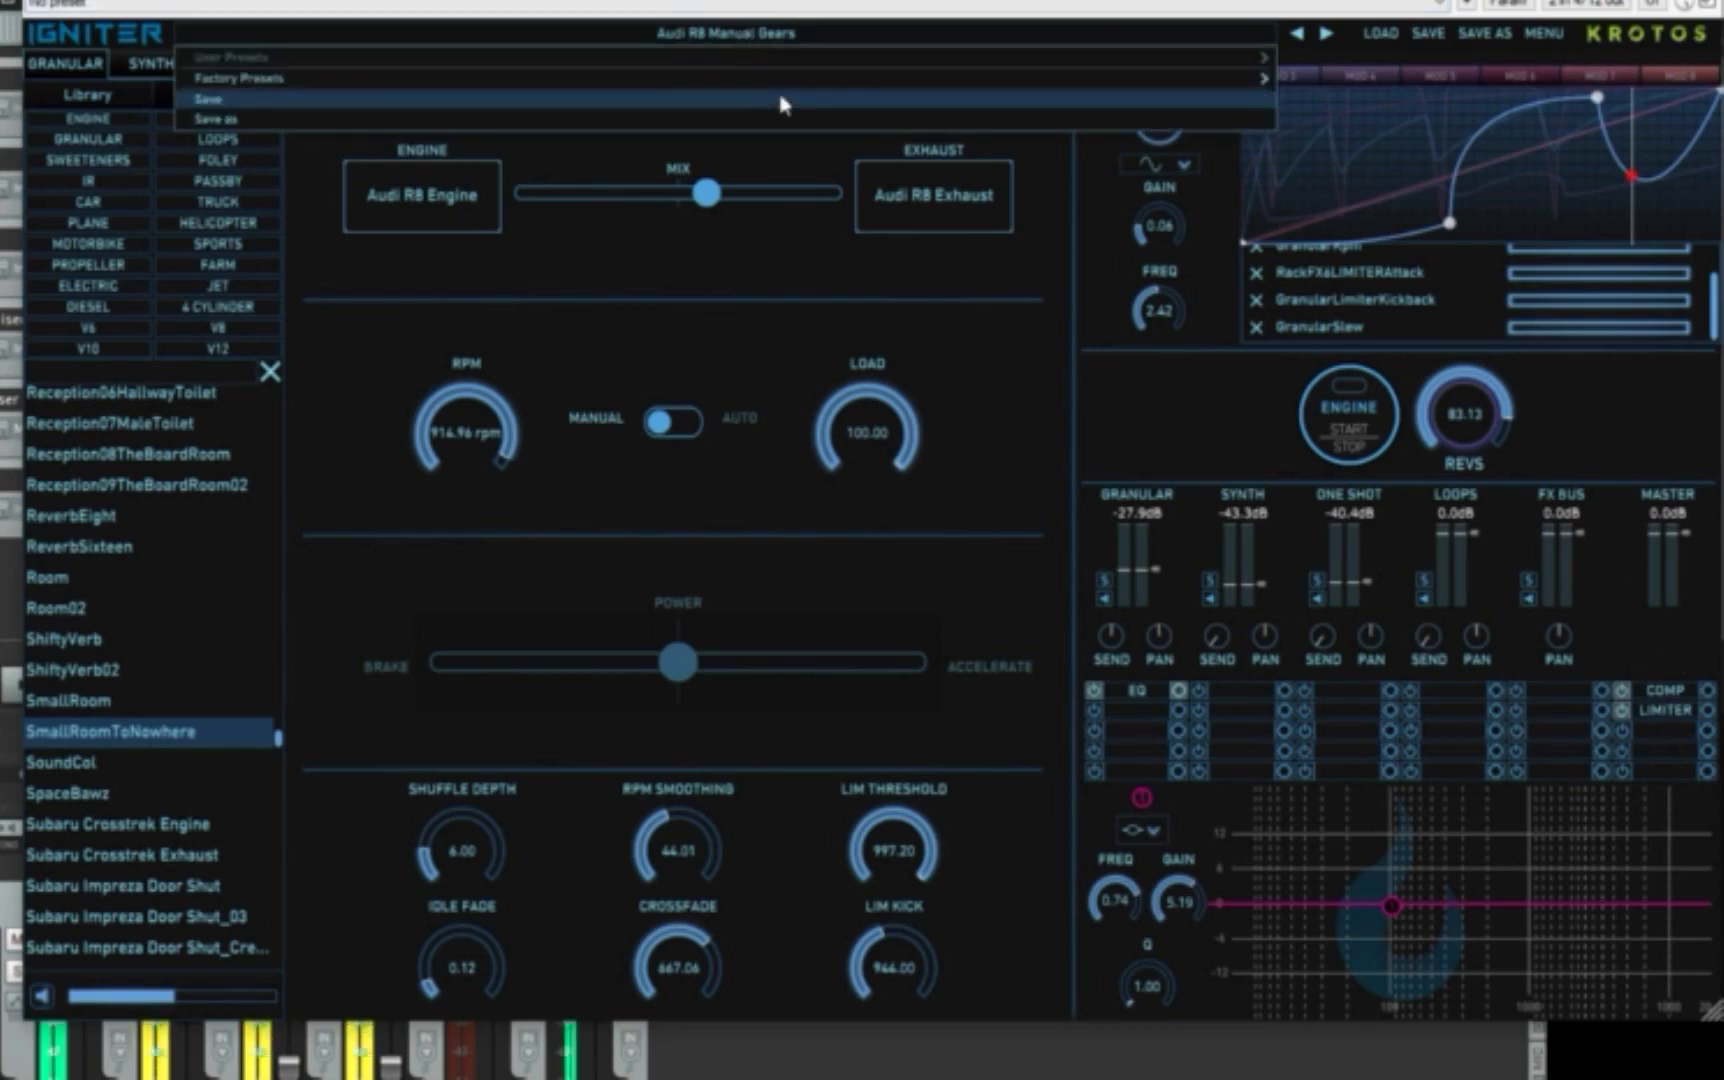
mouse_move(800, 83)
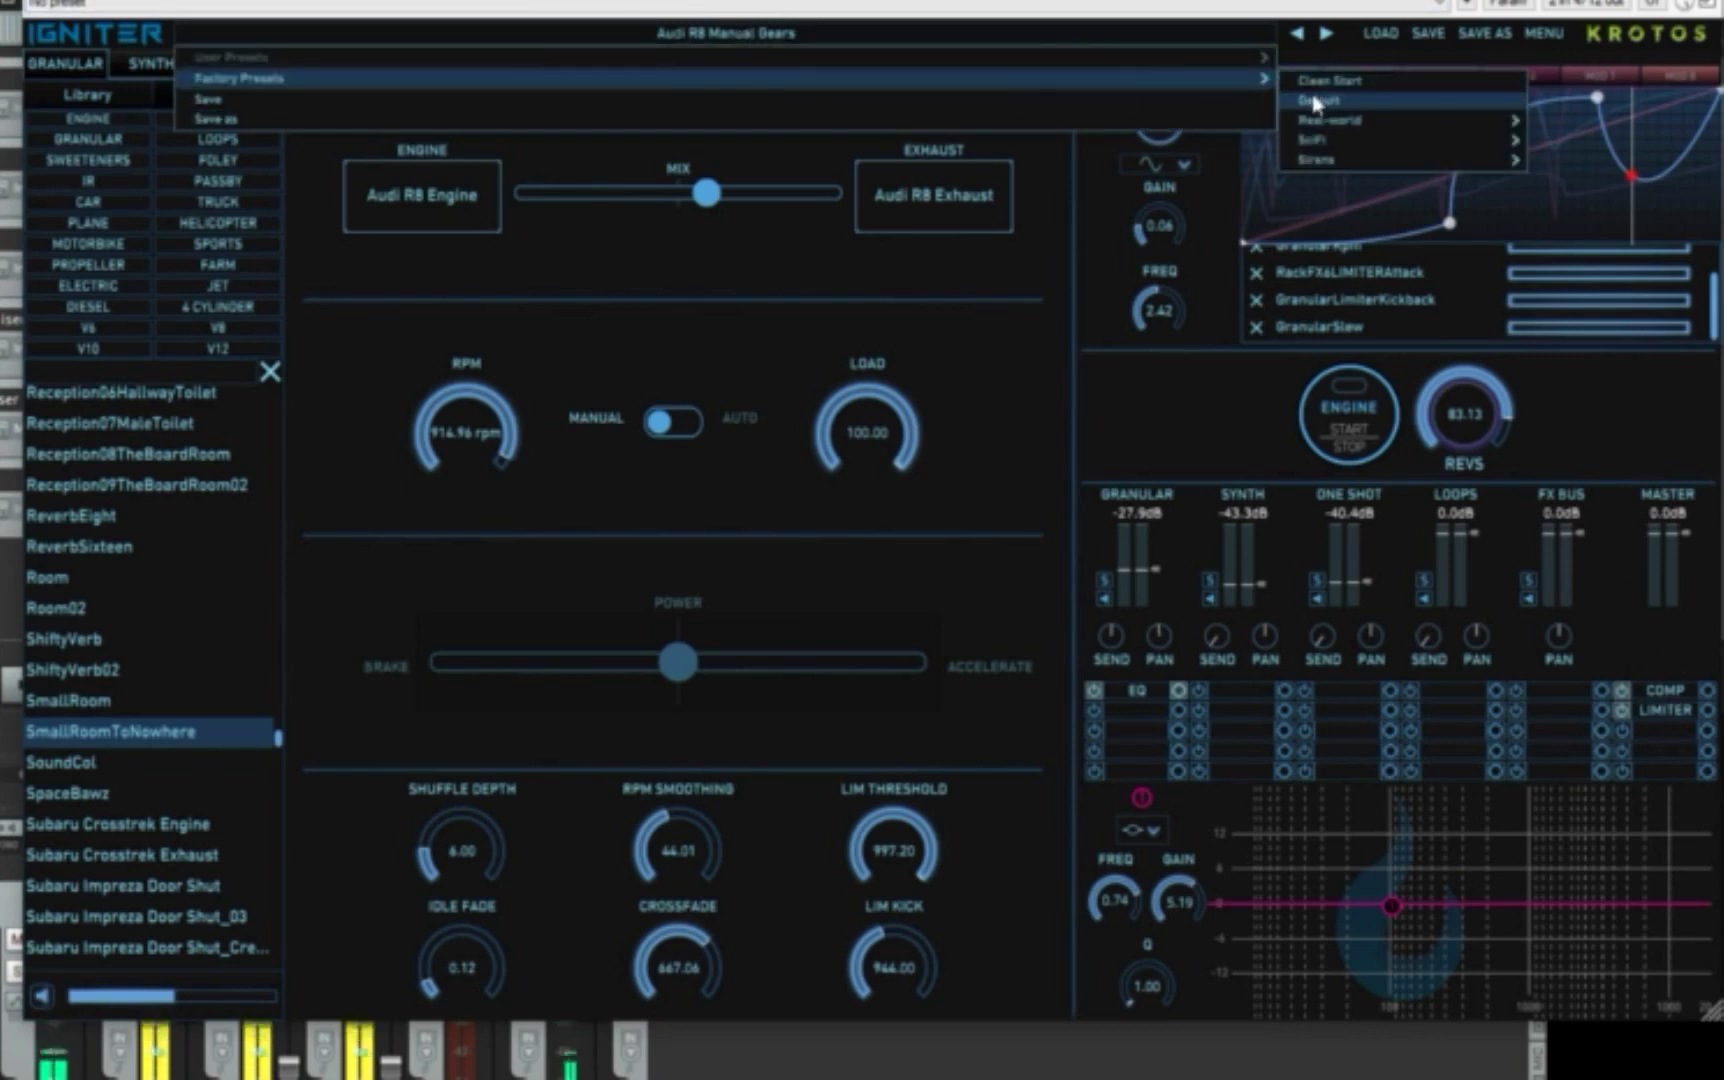
mouse_move(1402, 131)
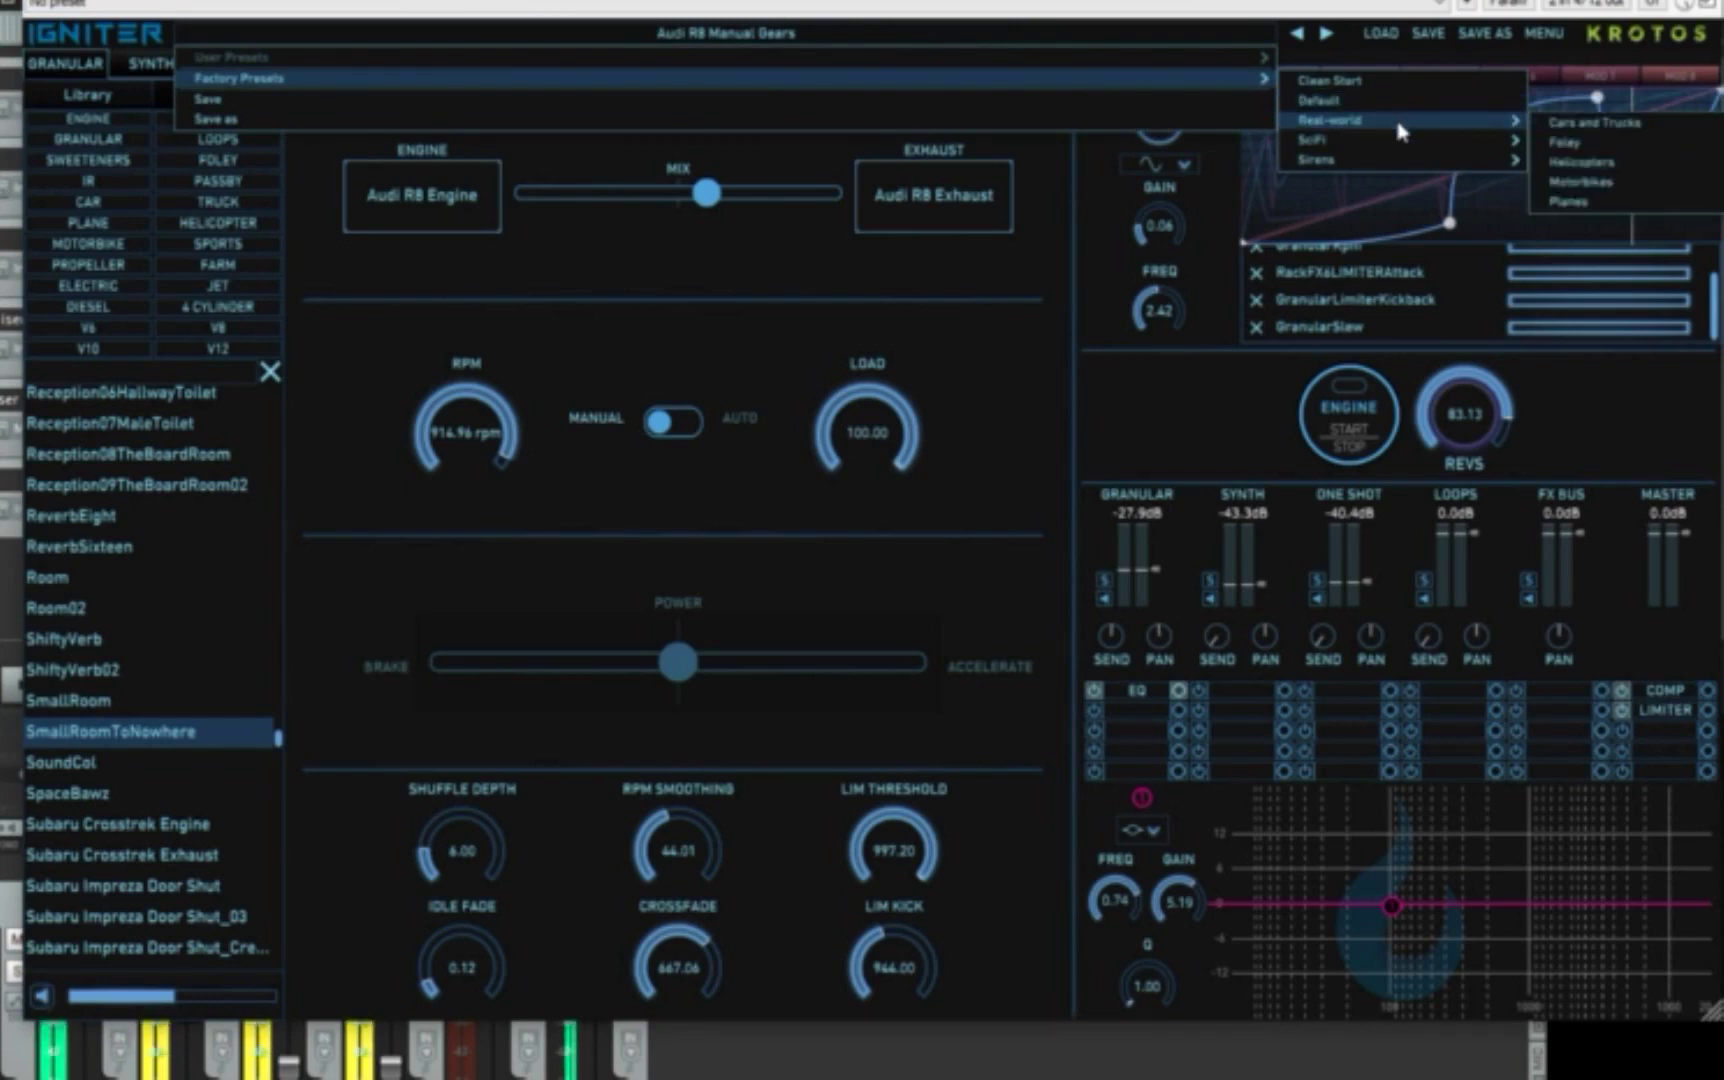
mouse_move(1595, 122)
mouse_move(1330, 145)
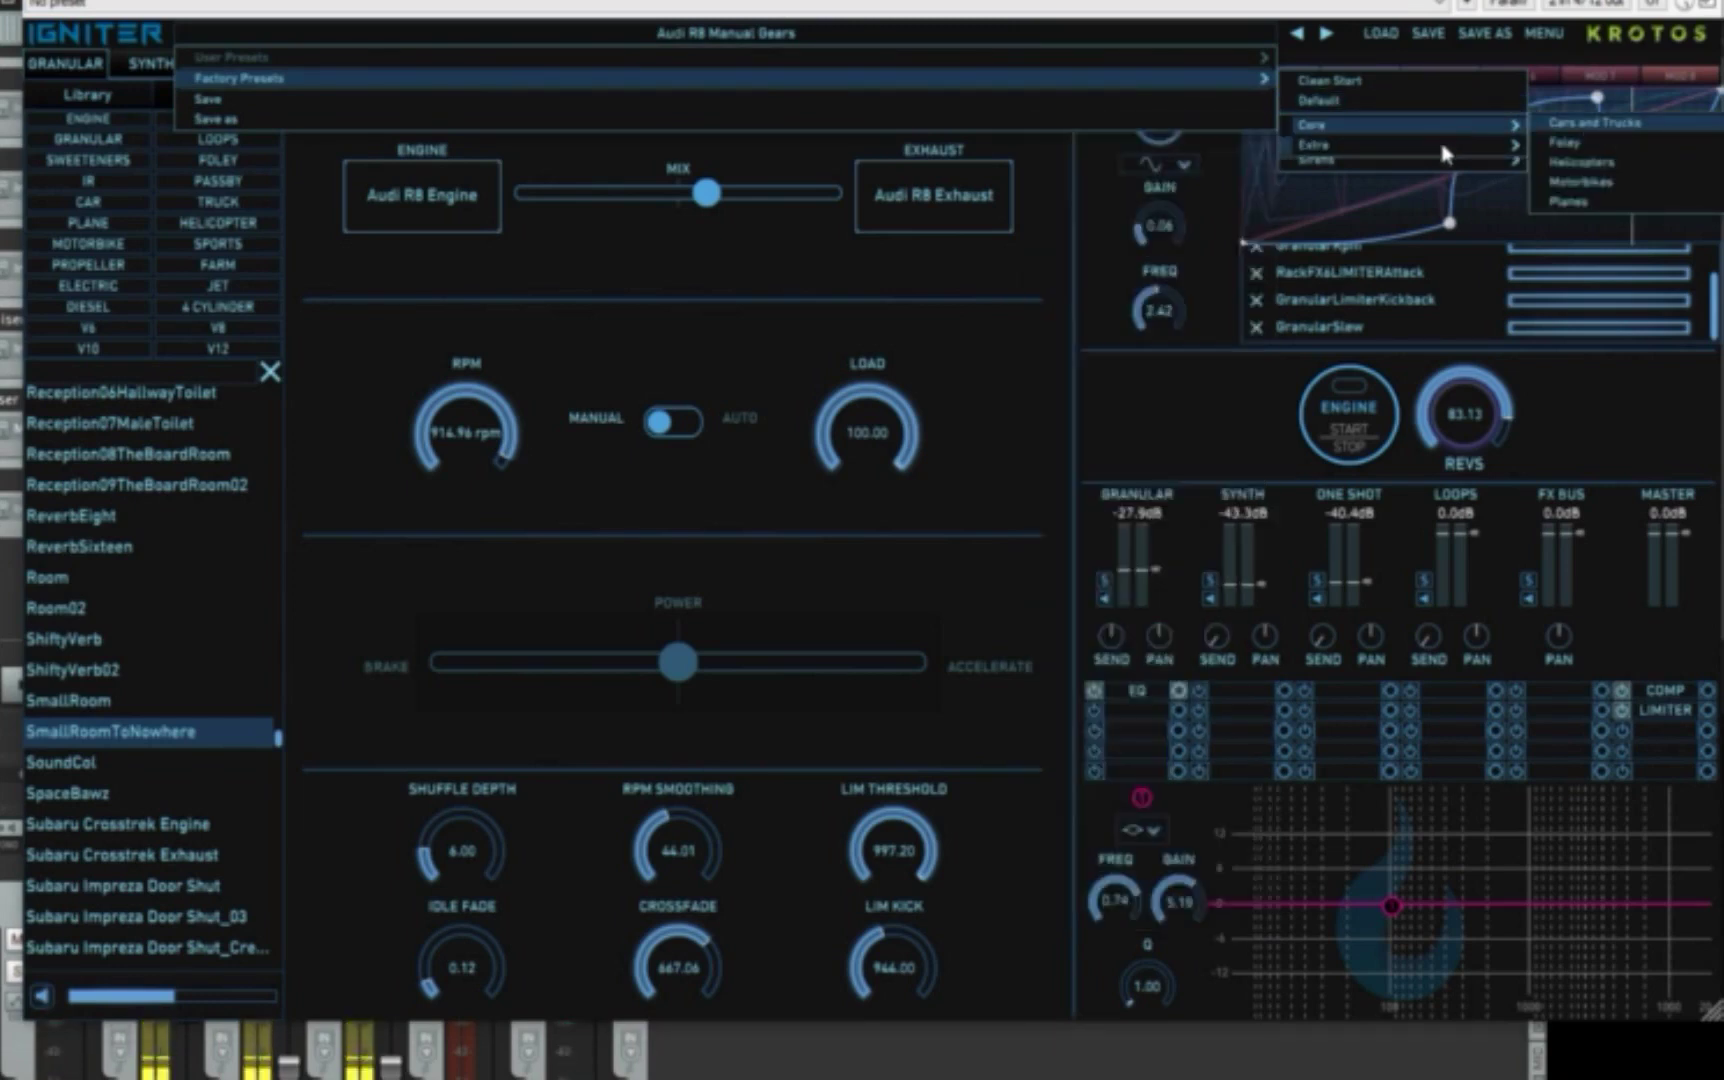
scroll(1168, 940, down, 5)
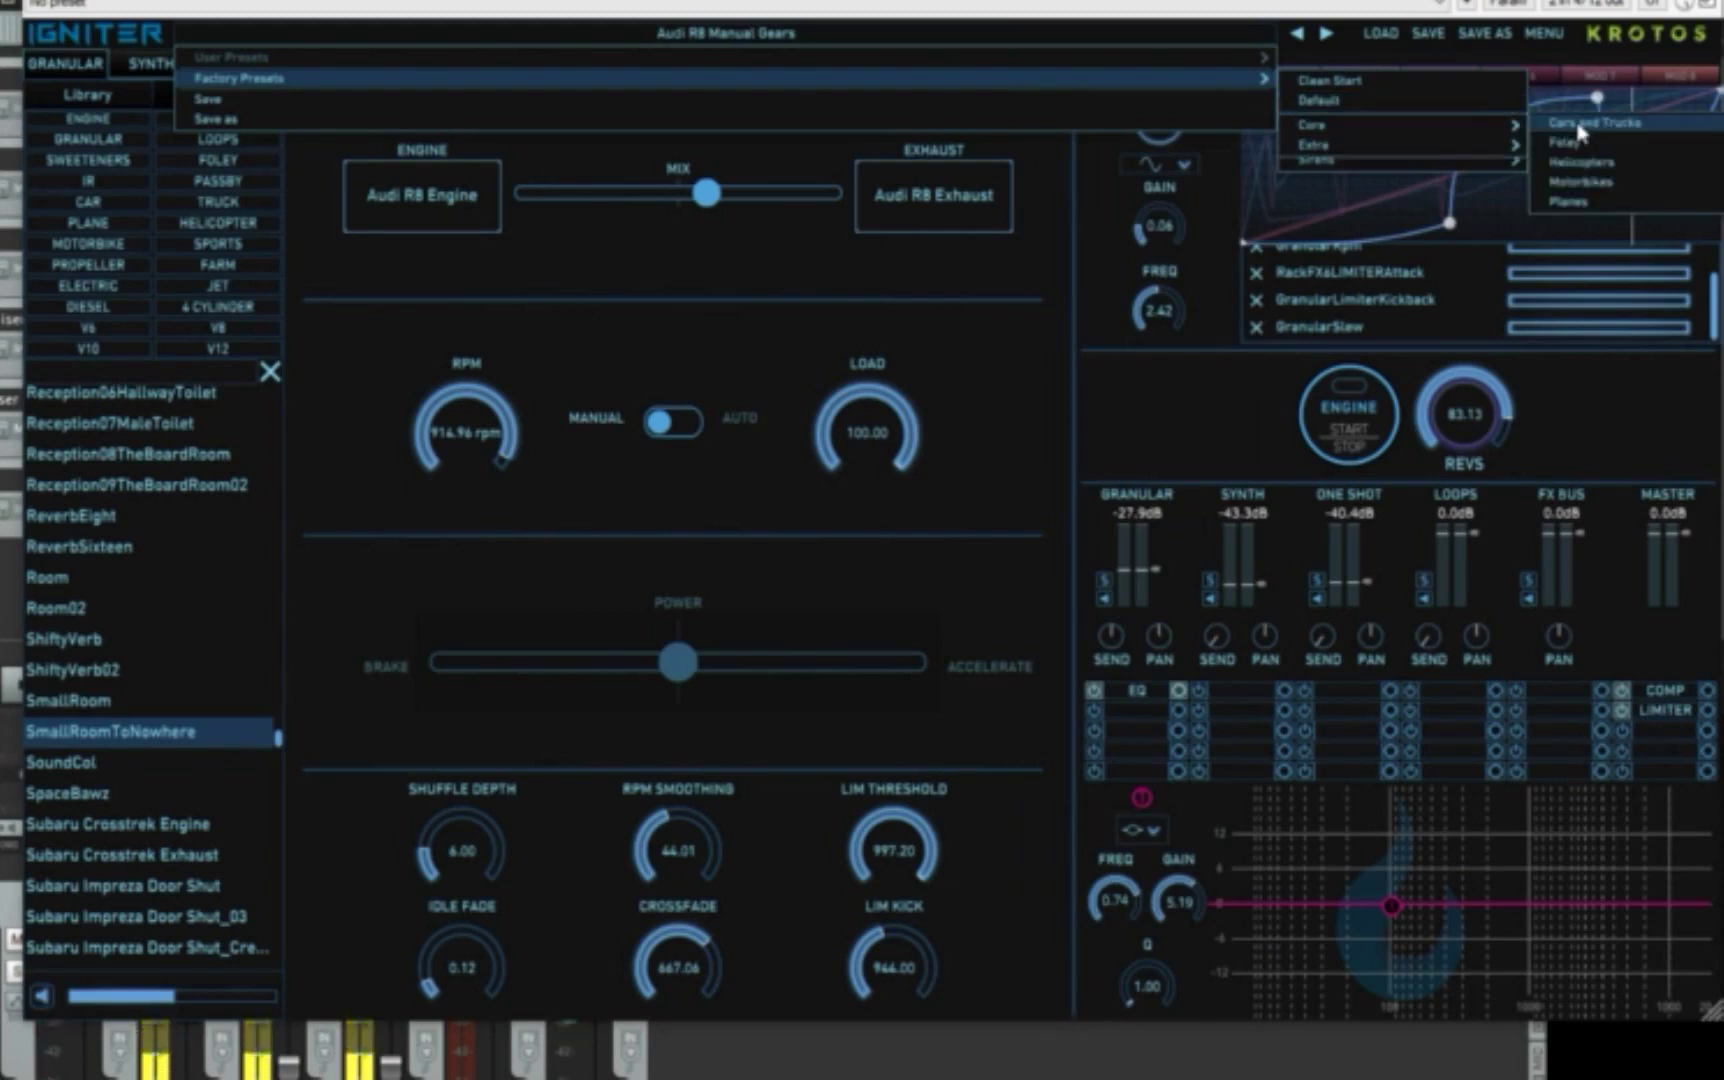
mouse_move(1593, 165)
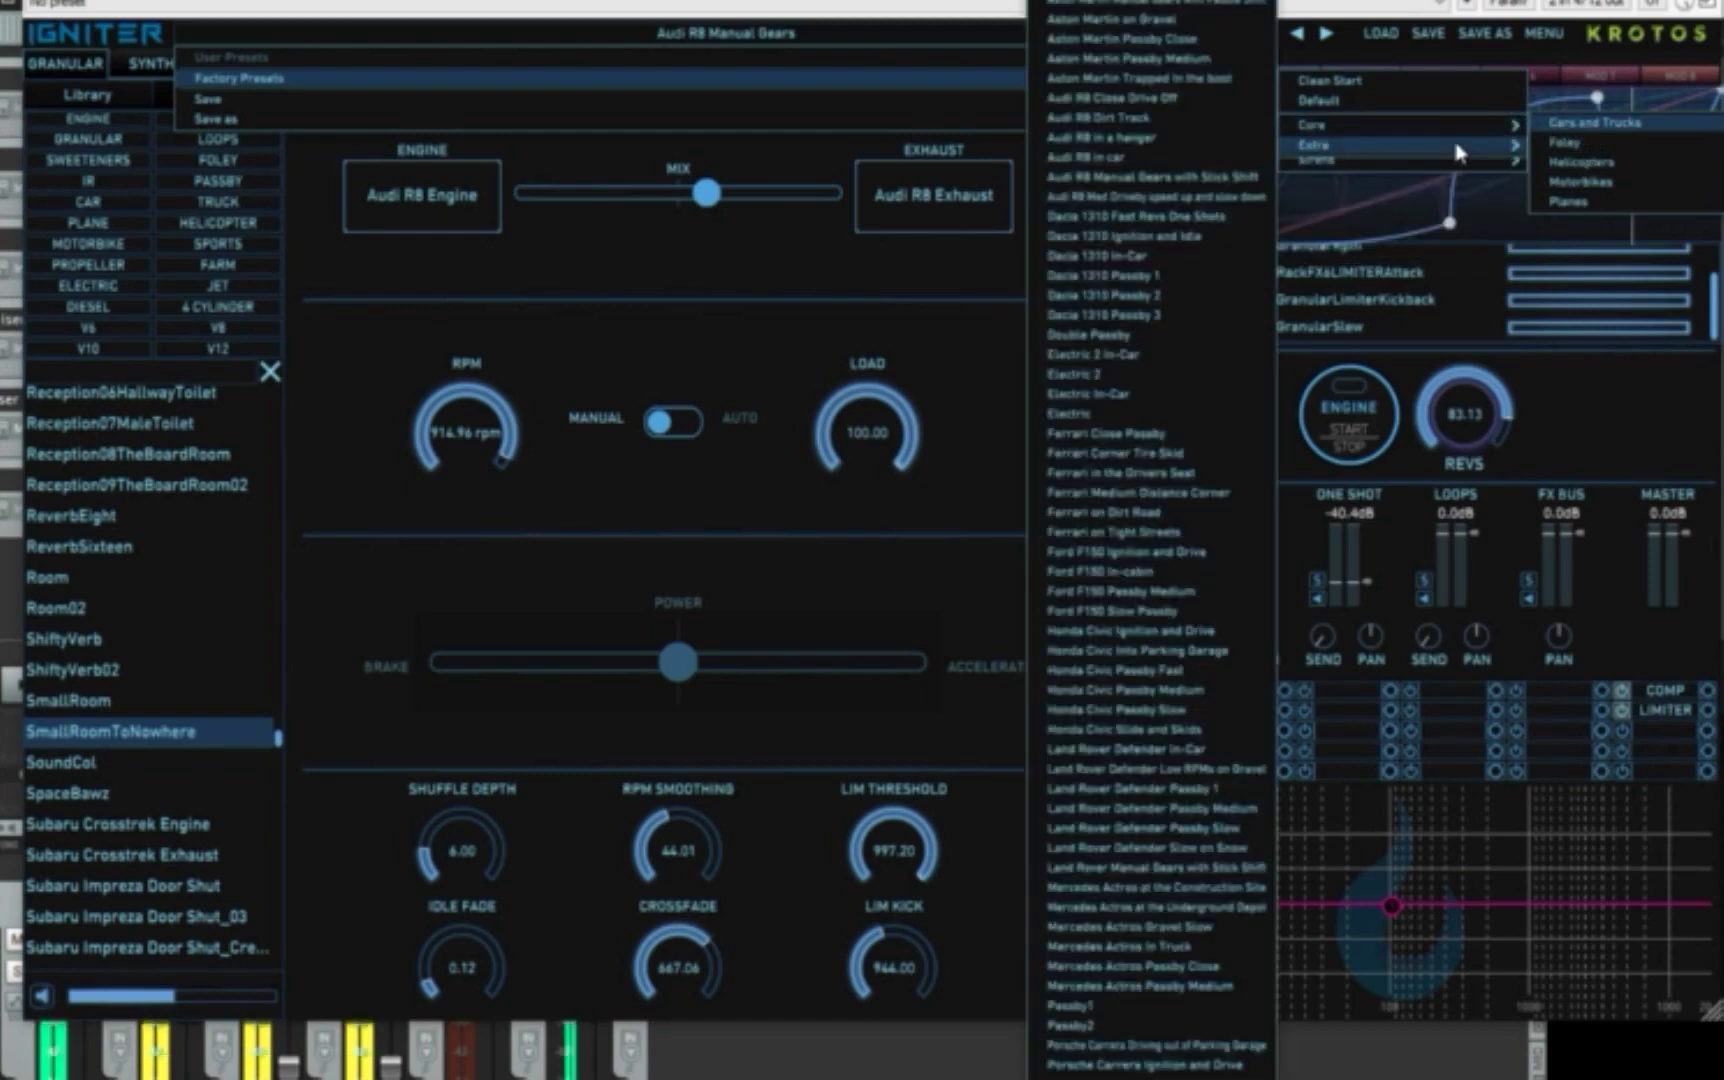
mouse_move(1262, 78)
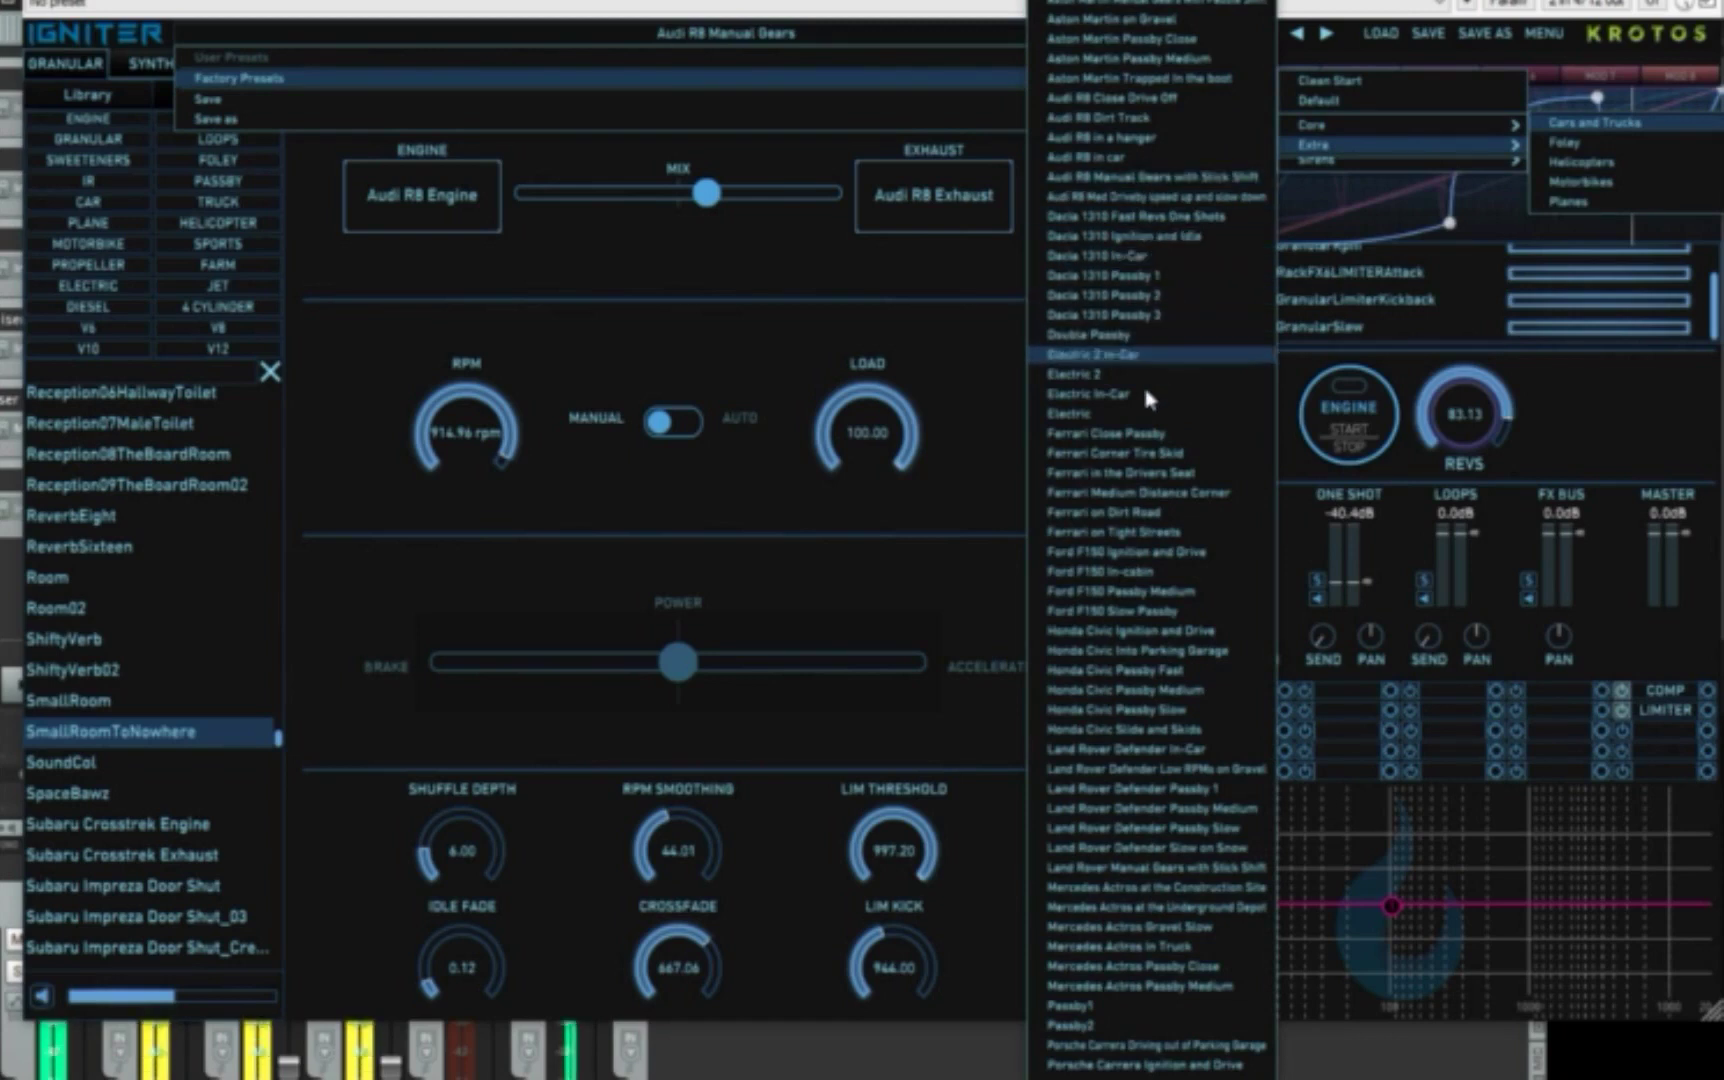
scroll(1150, 980, down, 5)
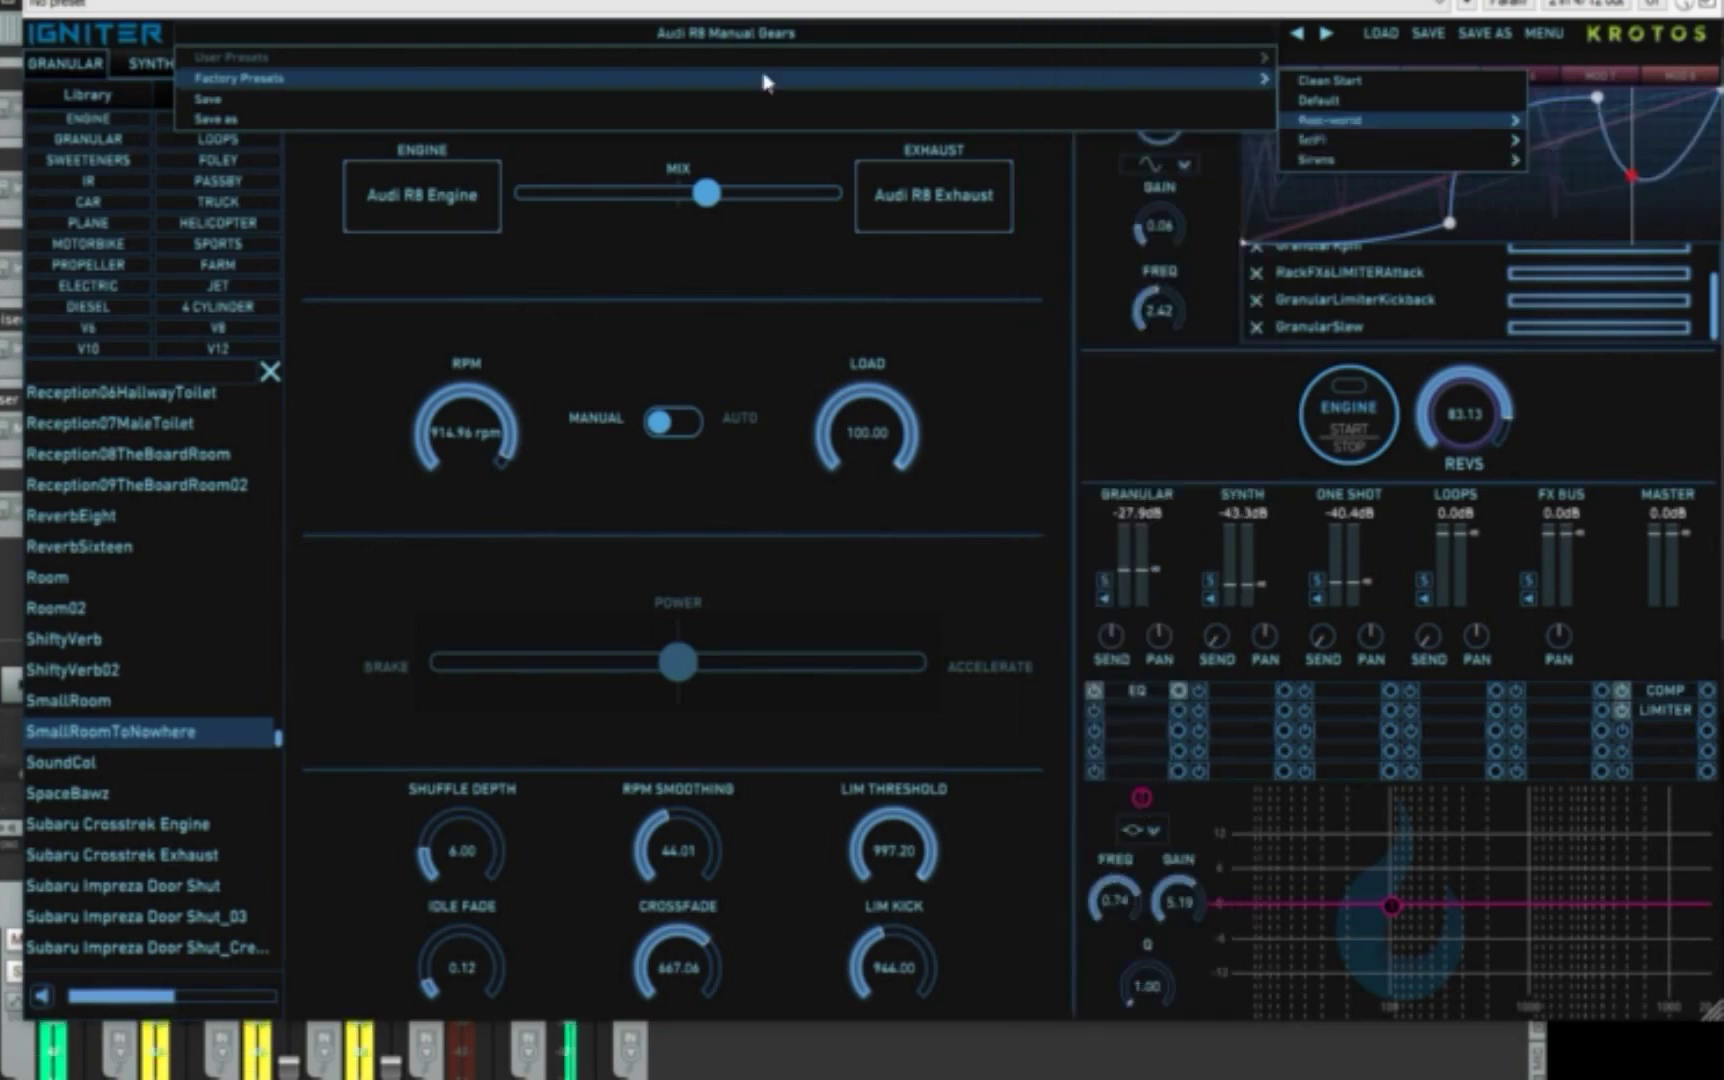
- Switch to the One Shot section and load the SciFi factory preset Space Huey Passby 1
click(432, 248)
click(212, 62)
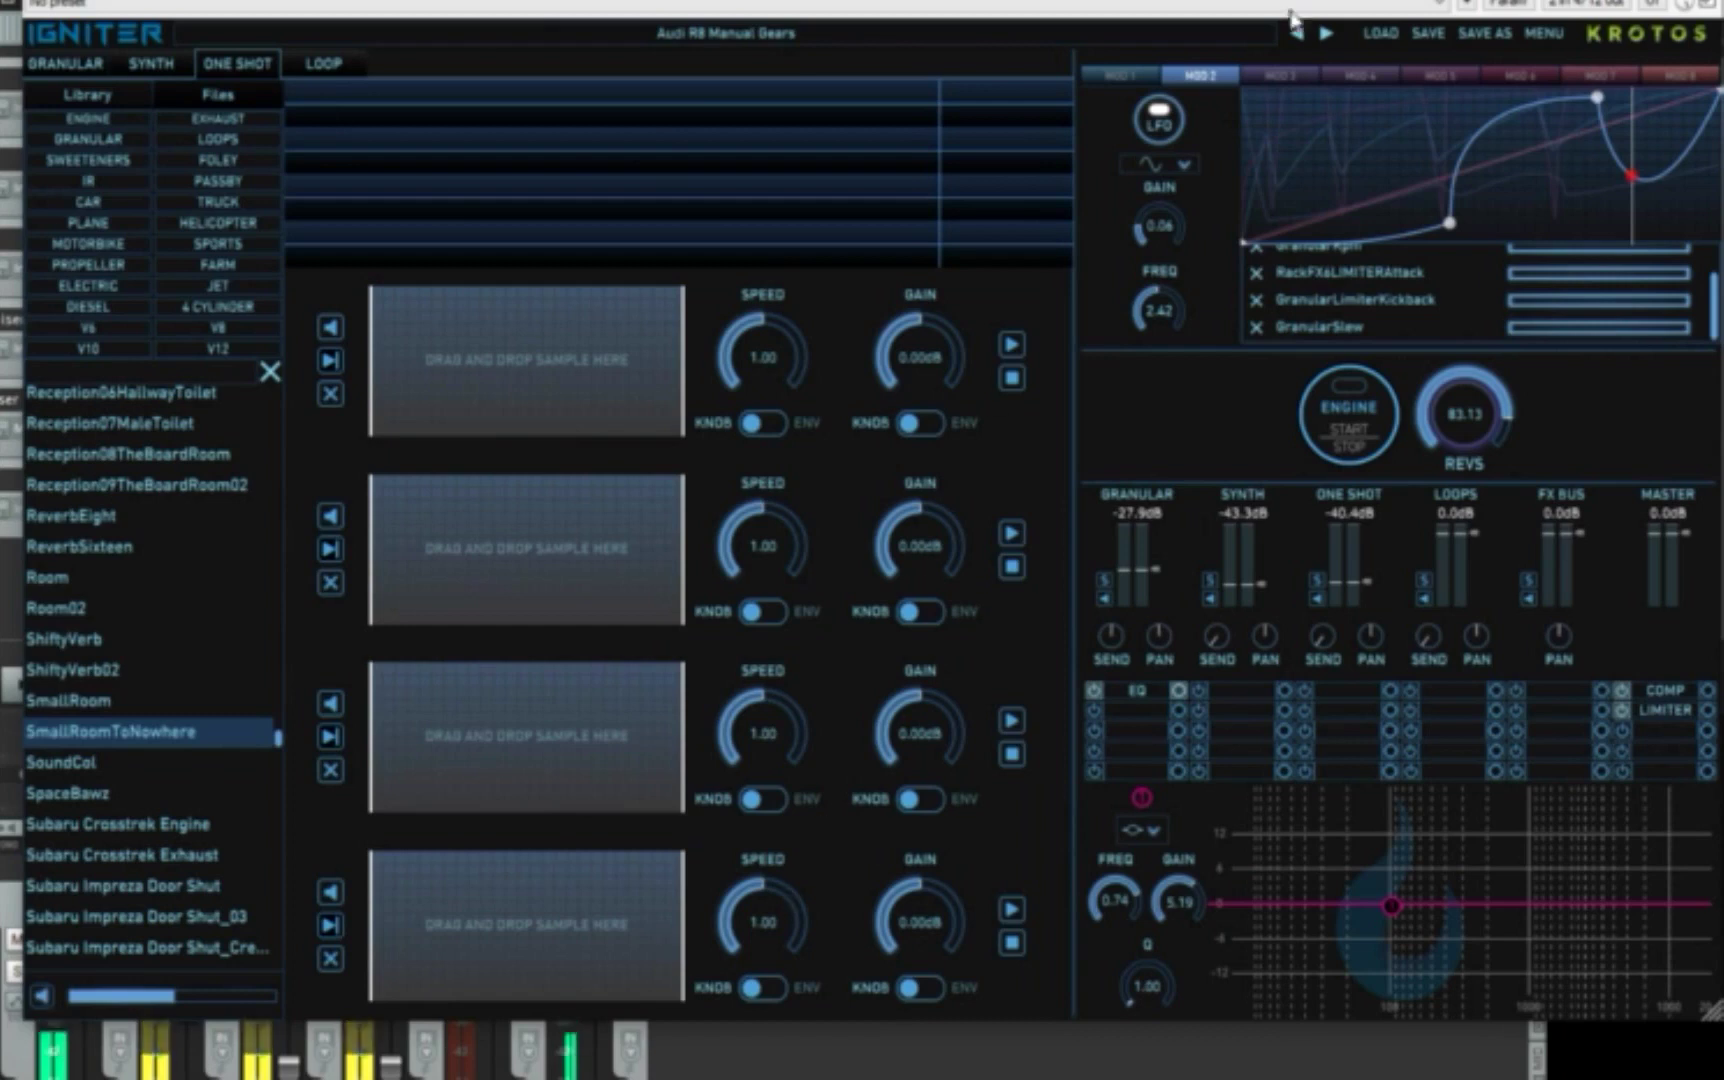
click(804, 30)
mouse_move(1120, 86)
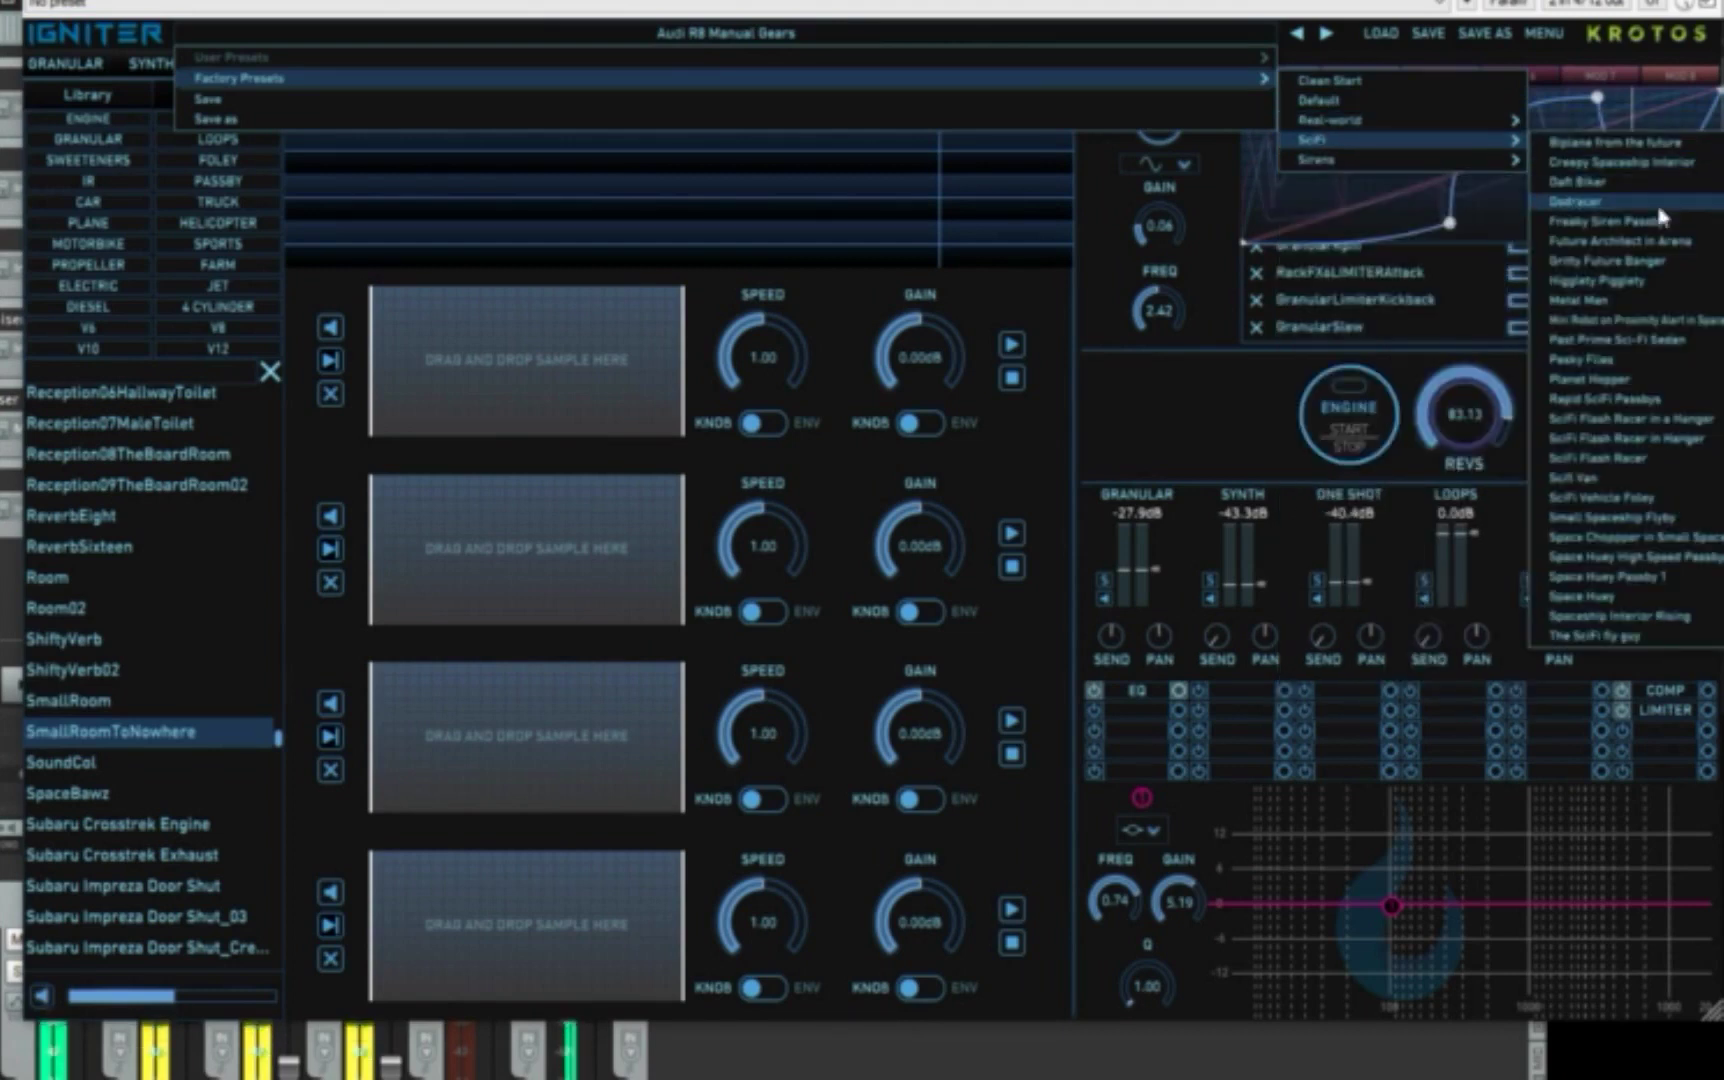
click(1630, 588)
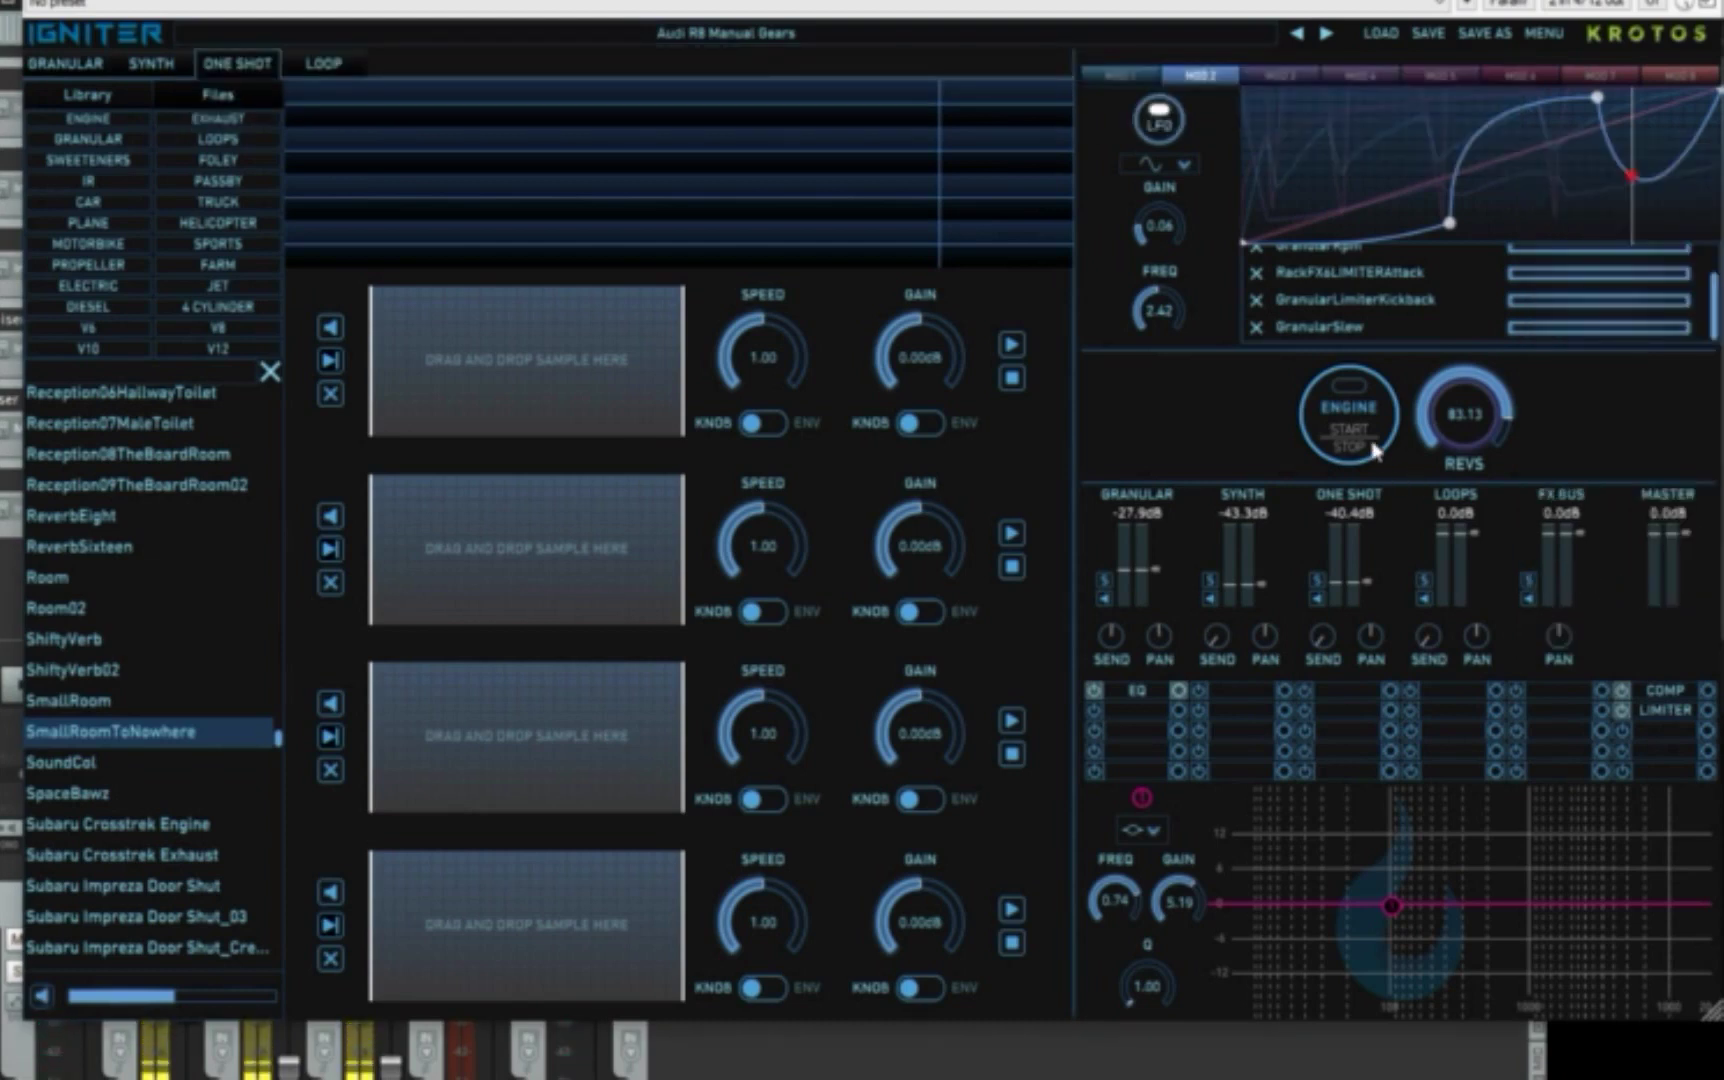
- Audition the preset with the engine running by sweeping the Revs up and back to 0.00, and stop the engine
click(1350, 412)
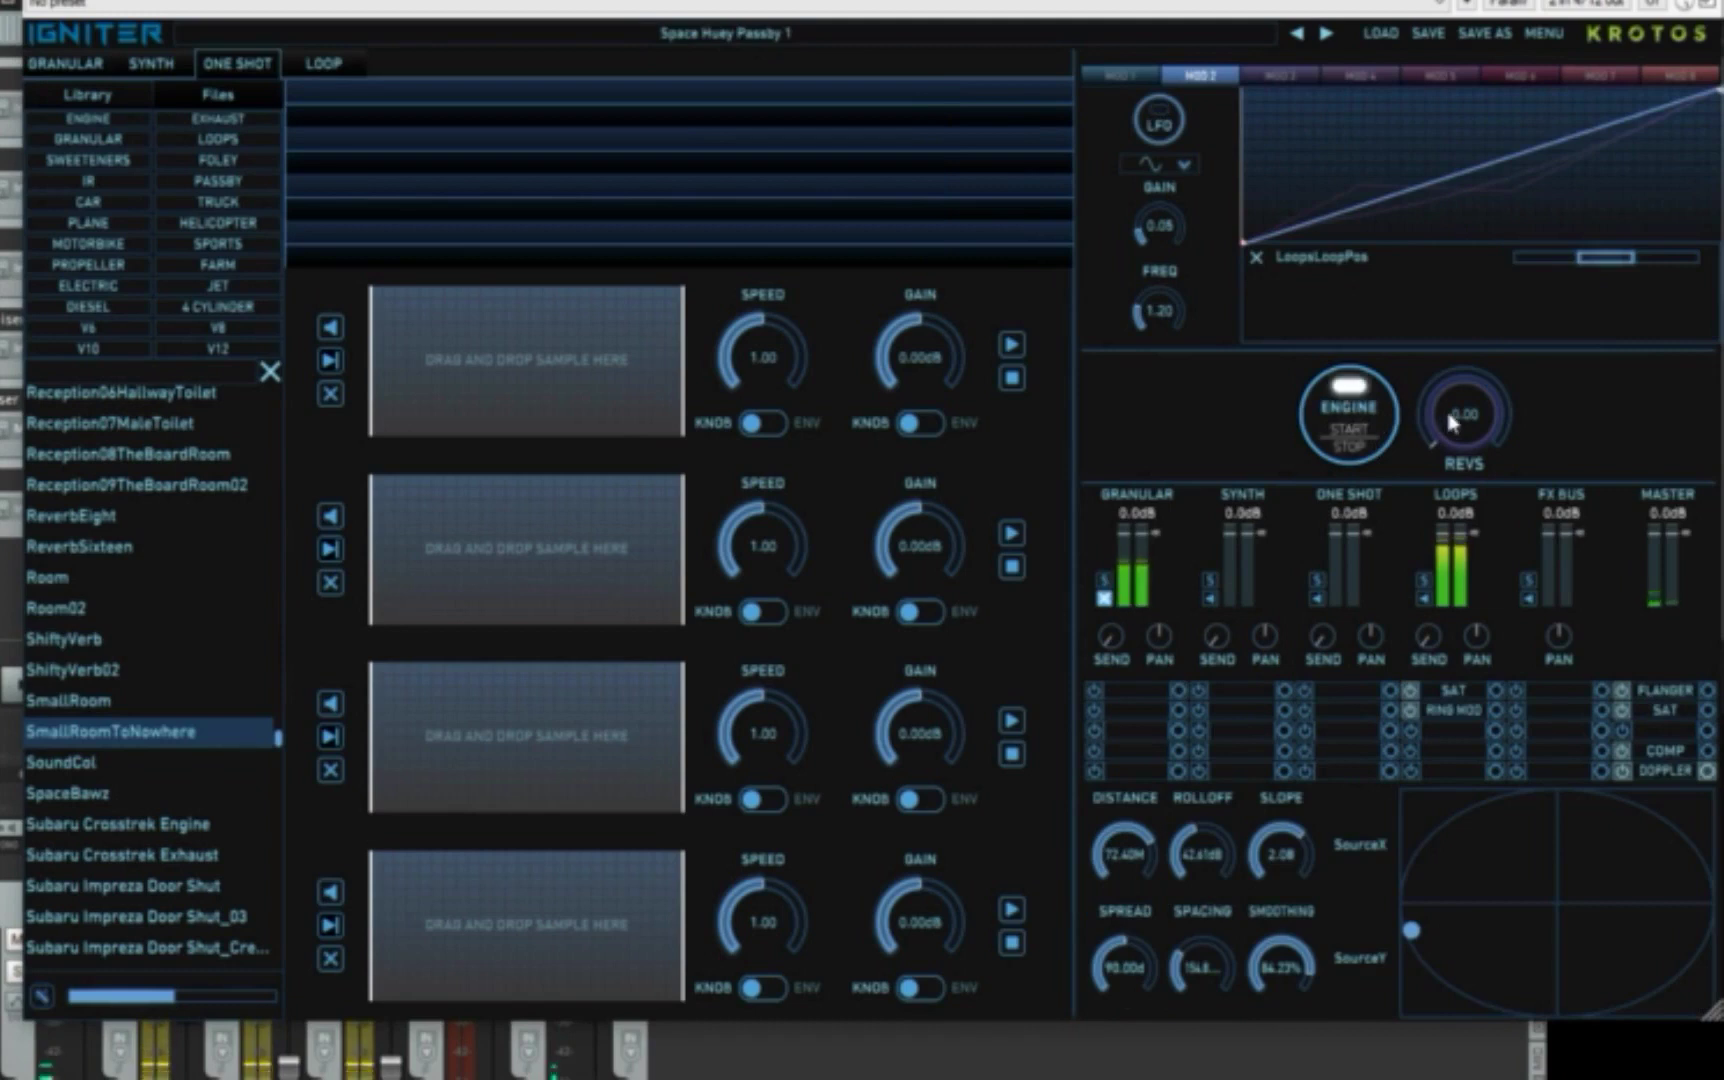
drag(1451, 422, 1446, 259)
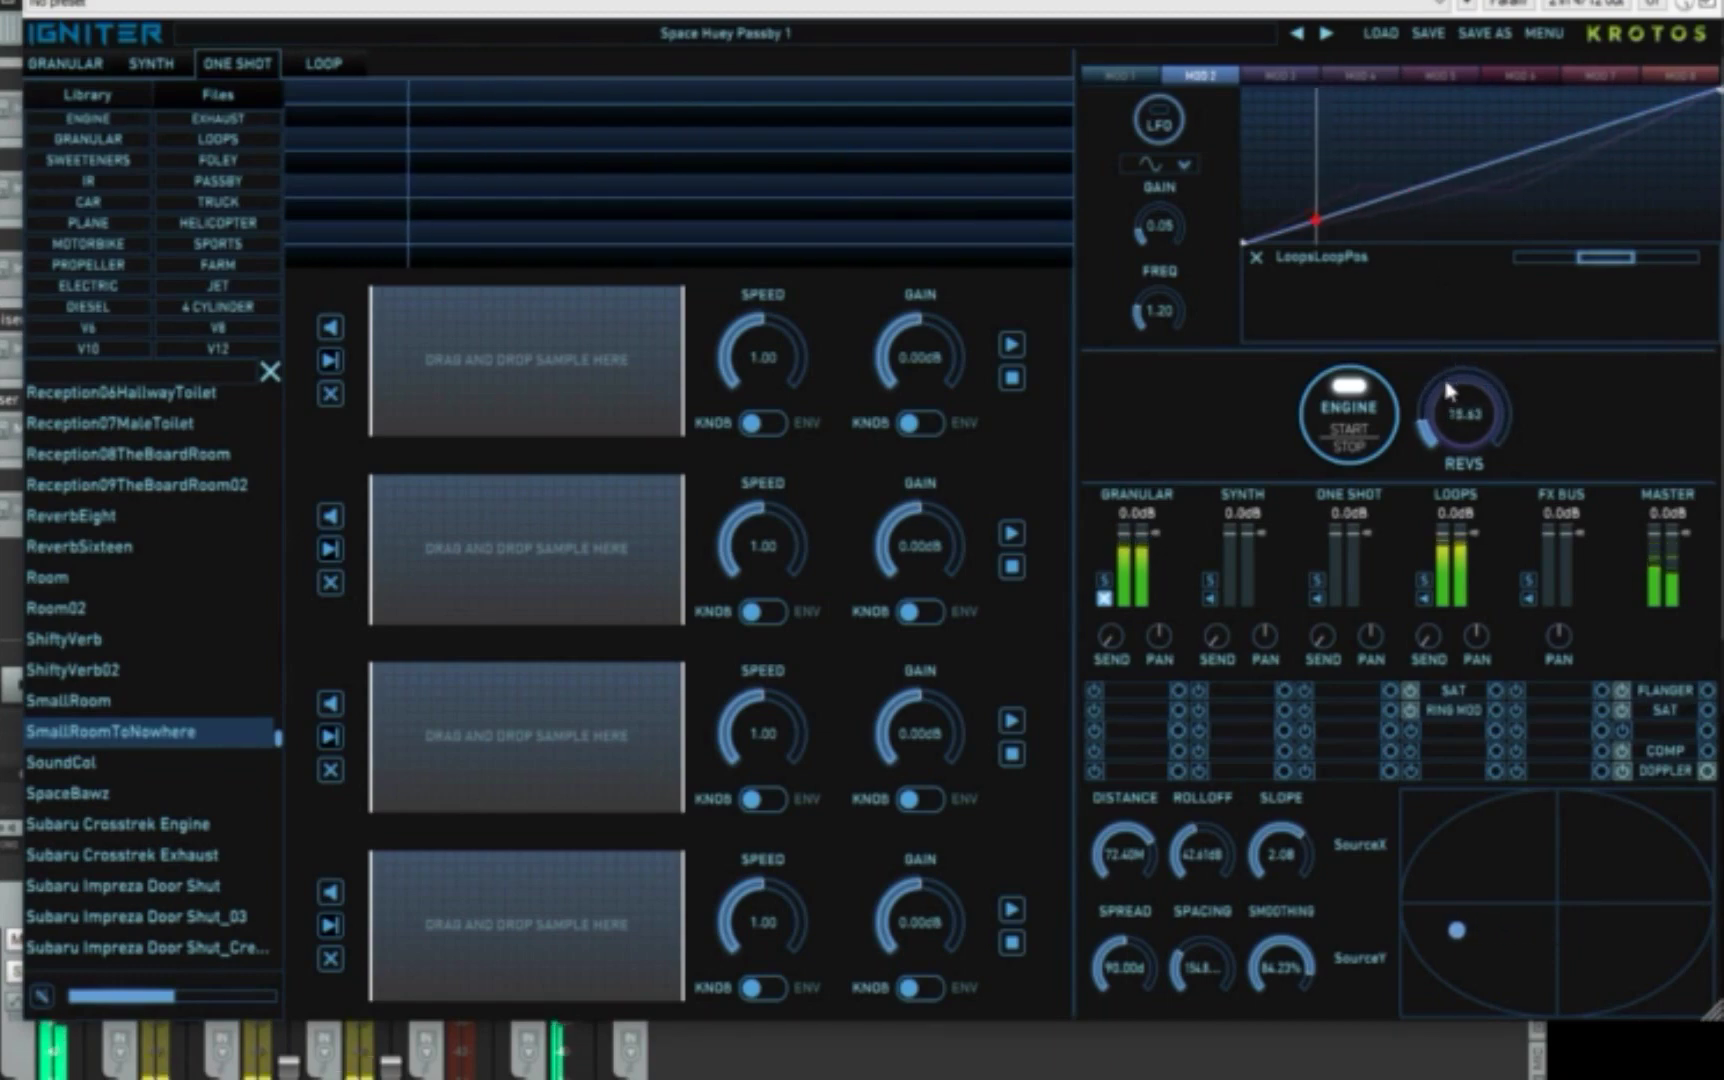
click(1350, 408)
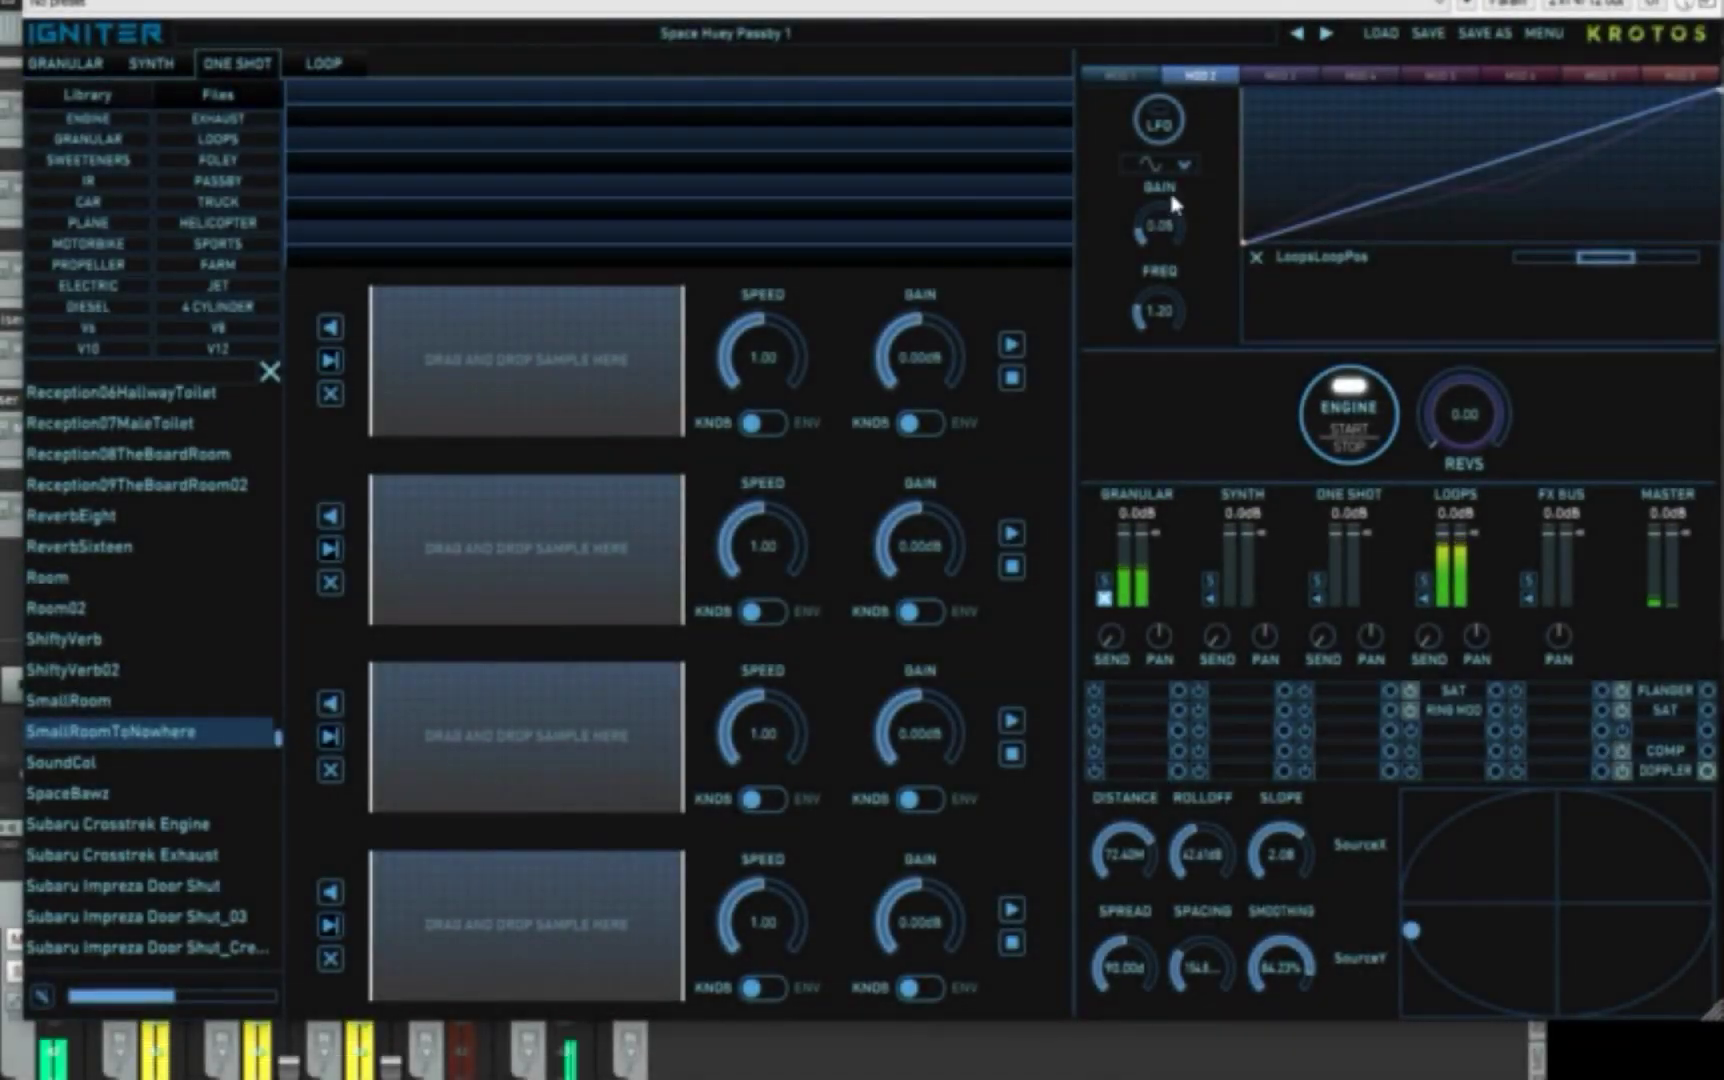
click(1368, 412)
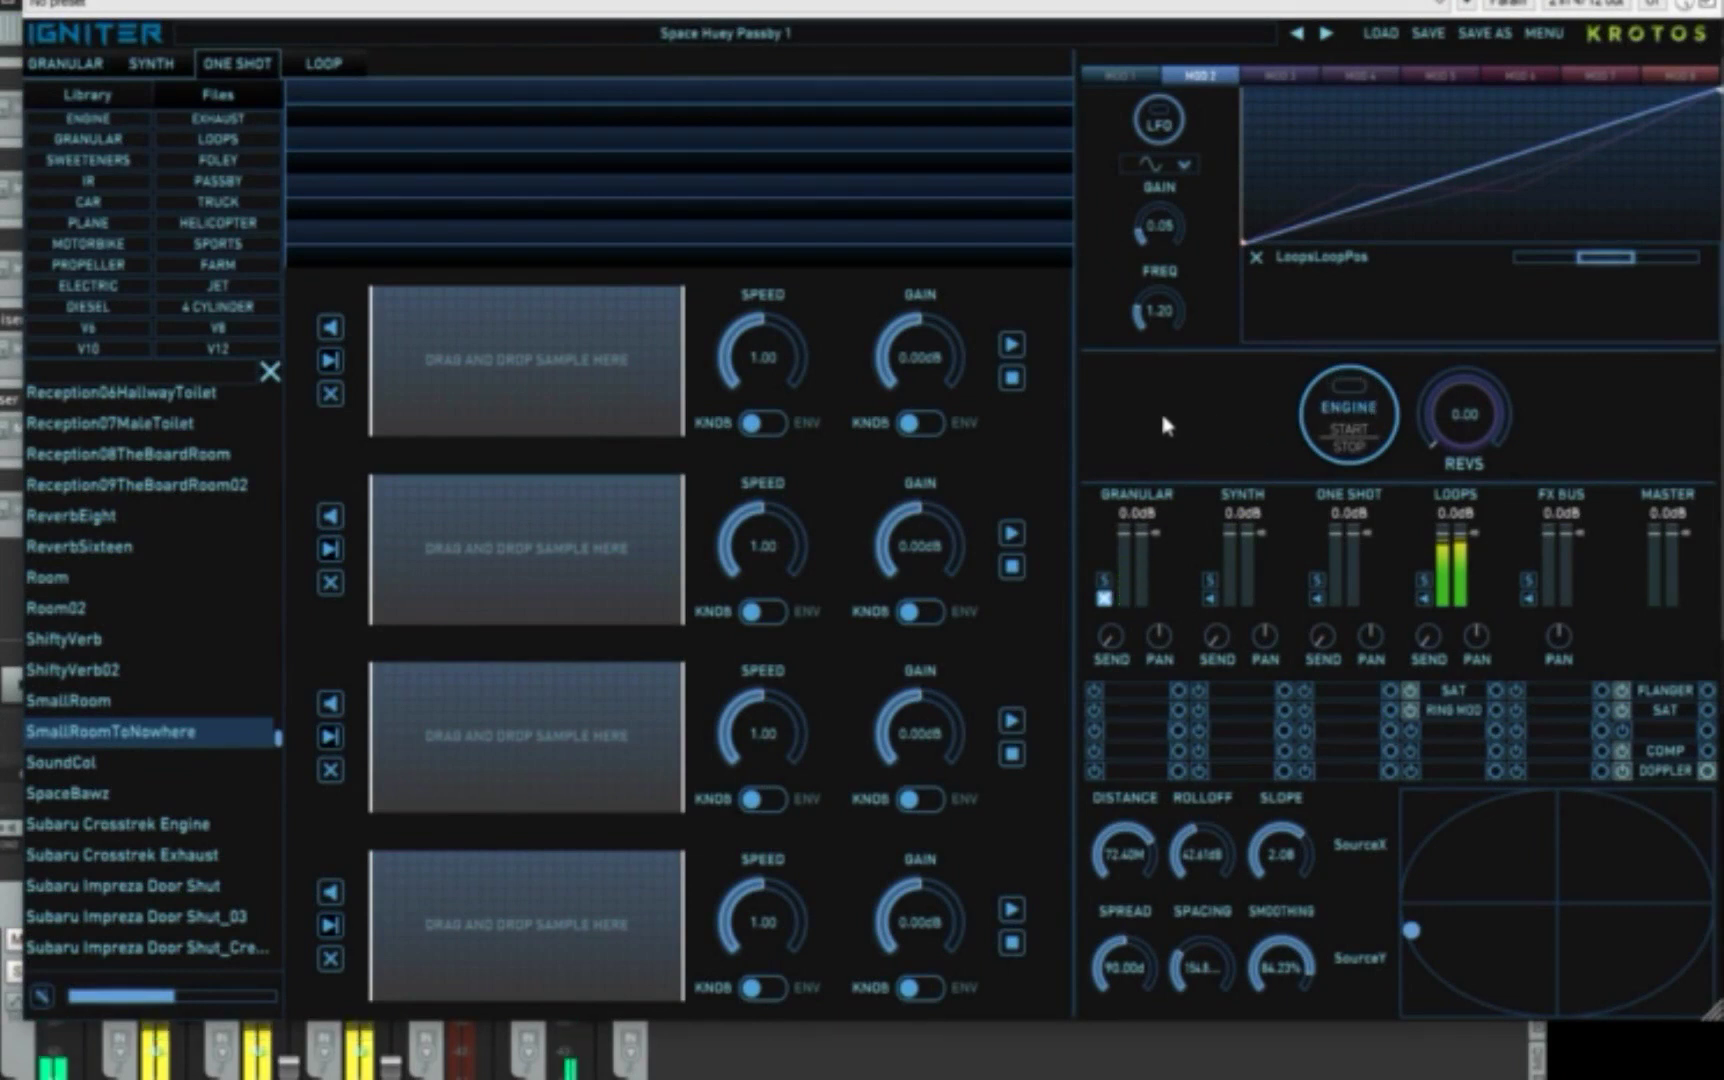